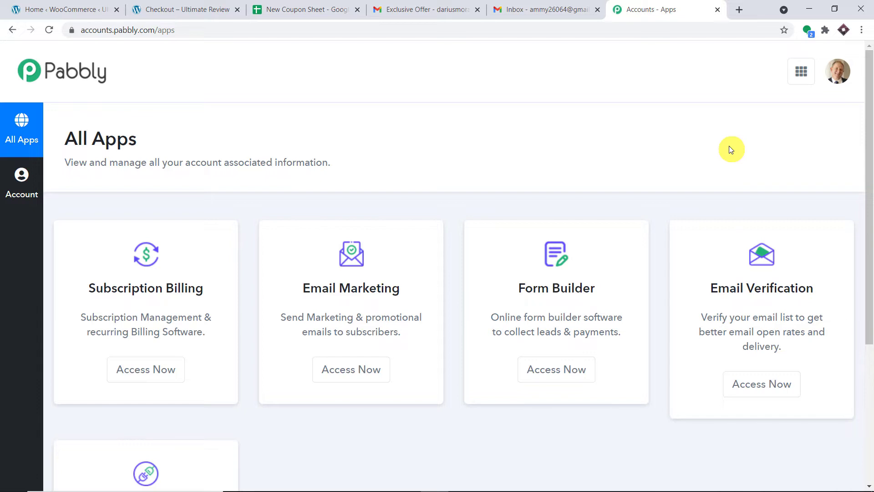
From the Connect app, create a workflow named 'WooCommerce to Google Sheets to Gmail'
{"action": "scroll", "coordinate": [686, 157], "scroll_direction": "down", "scroll_amount": 5}
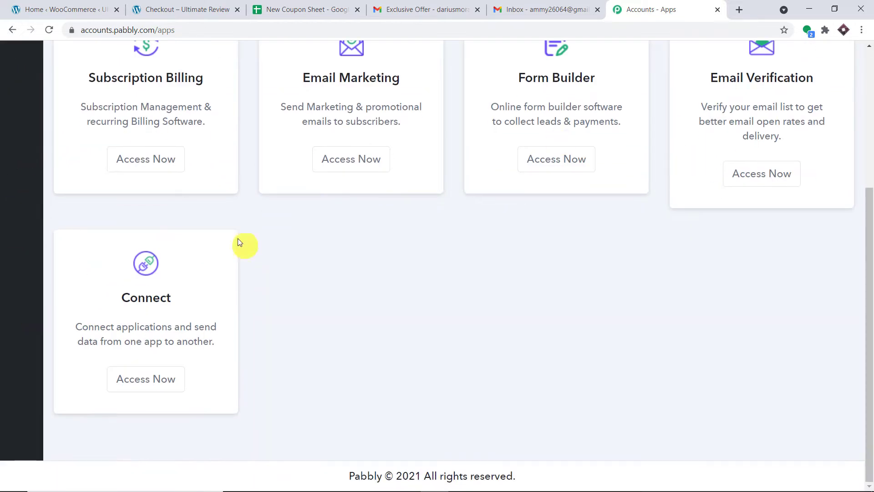
{"action": "left_click", "coordinate": [144, 372]}
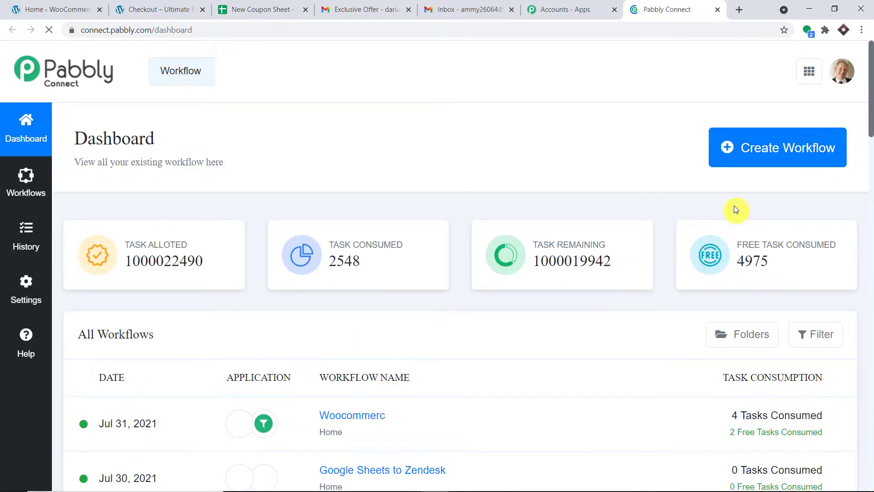
{"action": "left_click", "coordinate": [761, 154]}
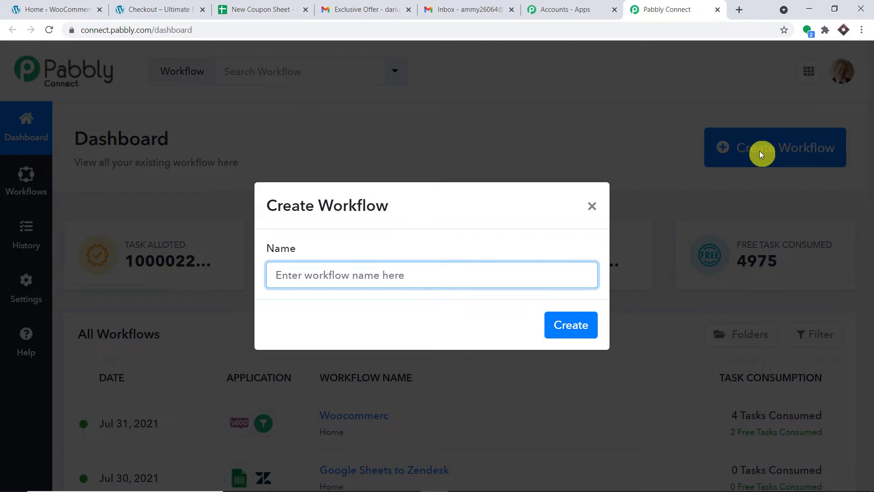
{"action": "type", "text": "WooCo"}
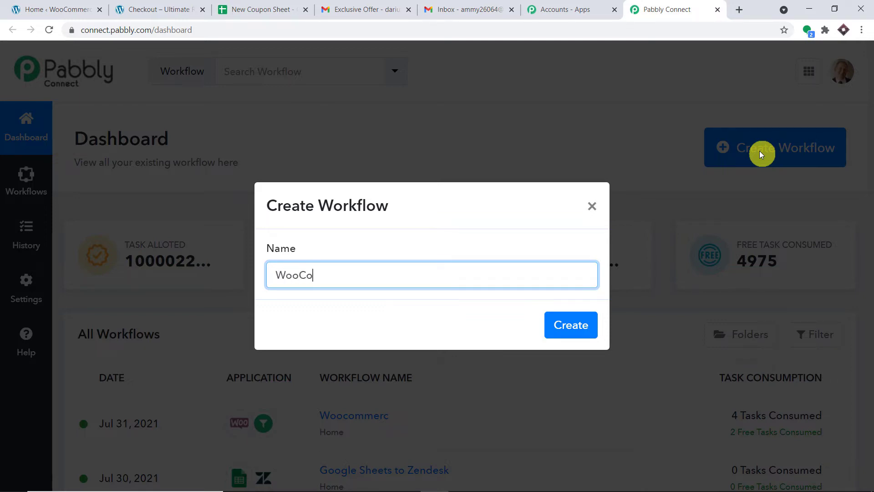
{"action": "type", "text": "mmerce to Google Sheets to Gmail"}
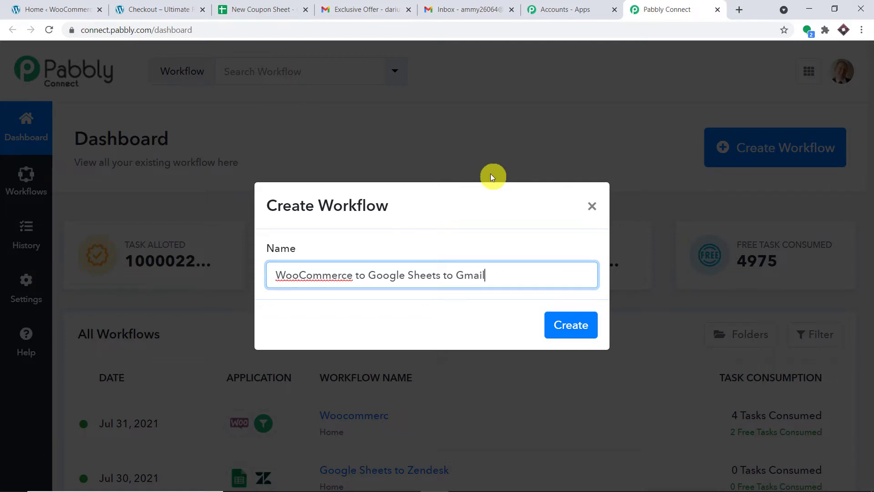
{"action": "left_click", "coordinate": [558, 324]}
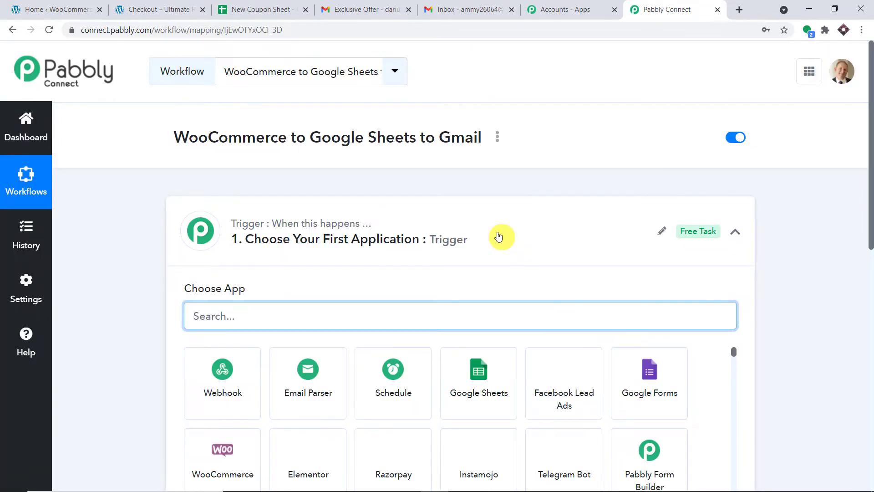
Search 'woo' and pick WooCommerce as the trigger app
{"action": "left_click", "coordinate": [499, 235]}
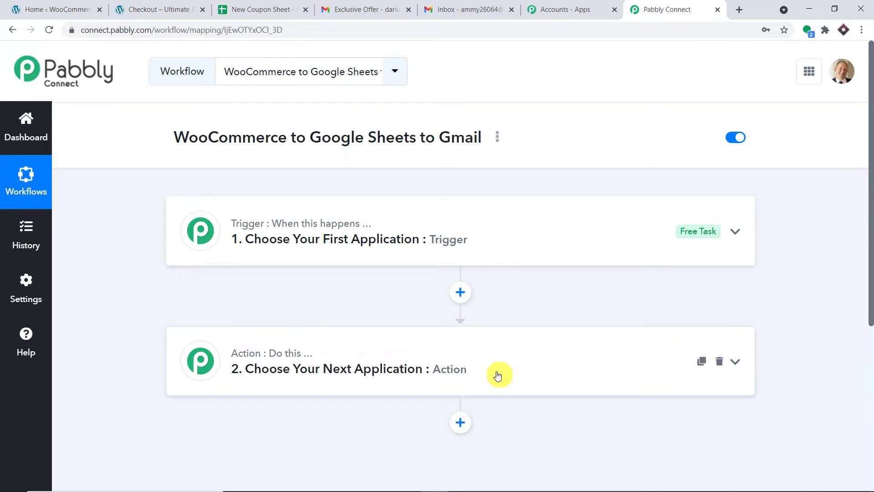
{"action": "left_click", "coordinate": [461, 236]}
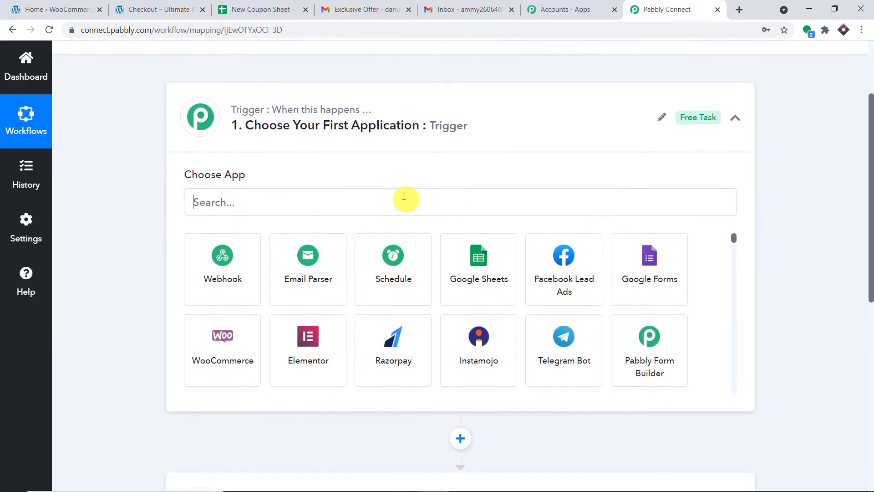
{"action": "left_click", "coordinate": [404, 196]}
{"action": "type", "text": "woo"}
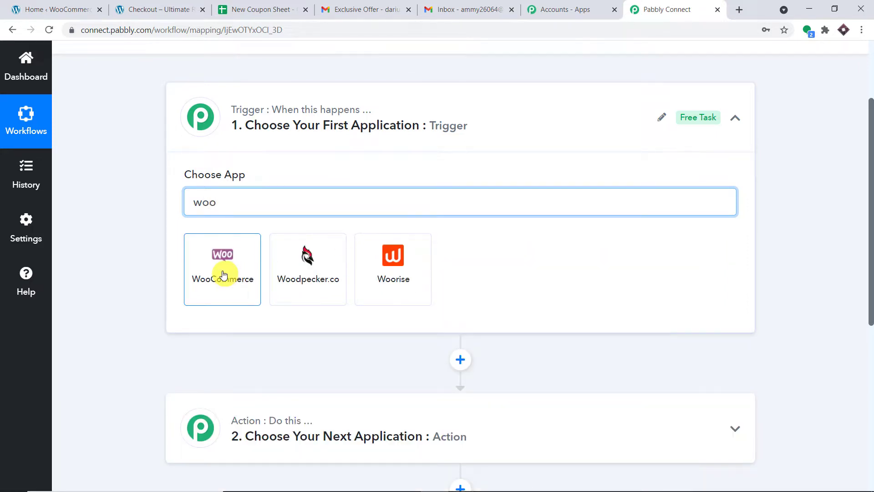
{"action": "left_click", "coordinate": [214, 273]}
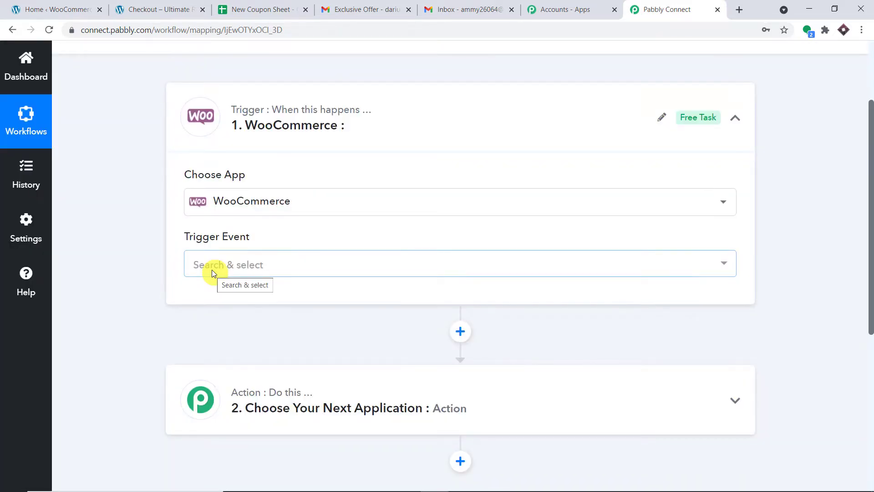
Set the trigger event to New Order Created
{"action": "left_click", "coordinate": [212, 269]}
{"action": "scroll", "coordinate": [282, 318], "scroll_direction": "down", "scroll_amount": 3}
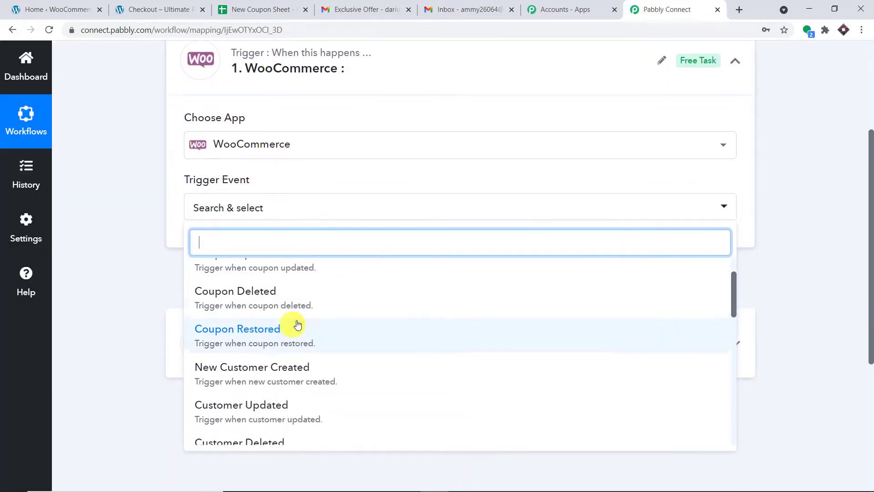
{"action": "scroll", "coordinate": [296, 324], "scroll_direction": "down", "scroll_amount": 6}
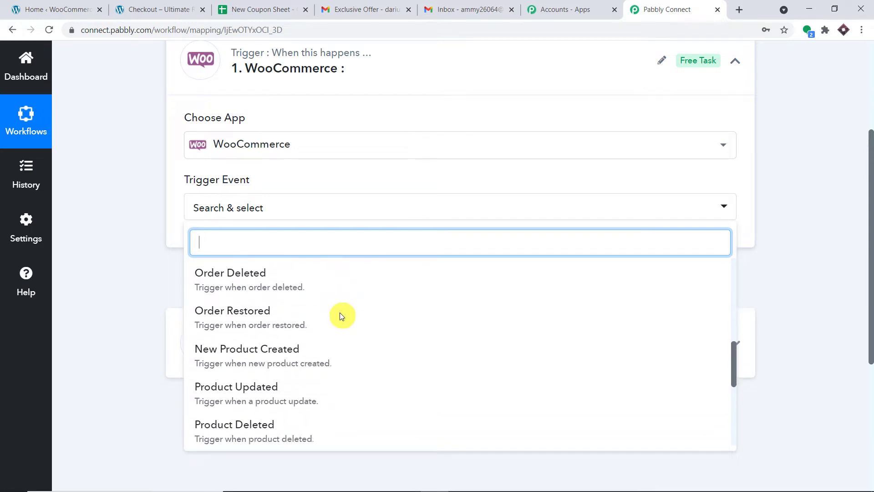
{"action": "scroll", "coordinate": [341, 314], "scroll_direction": "down", "scroll_amount": 3}
{"action": "scroll", "coordinate": [339, 324], "scroll_direction": "up", "scroll_amount": 3}
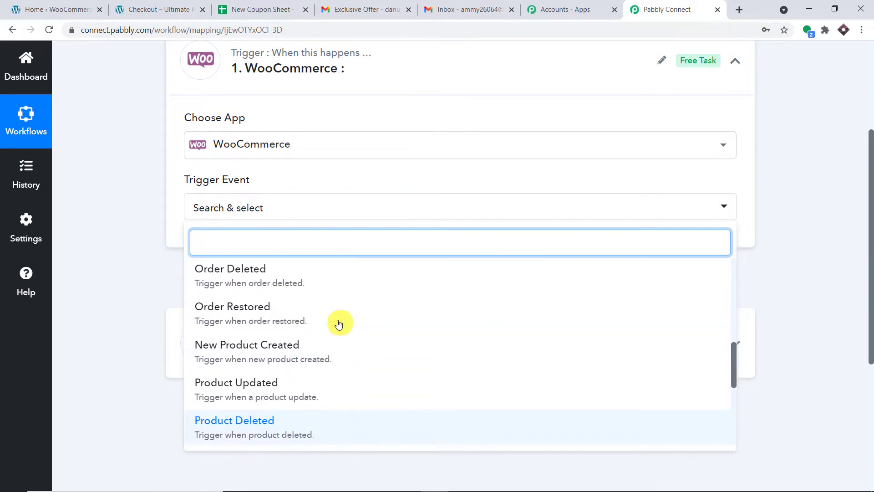
{"action": "scroll", "coordinate": [296, 303], "scroll_direction": "up", "scroll_amount": 4}
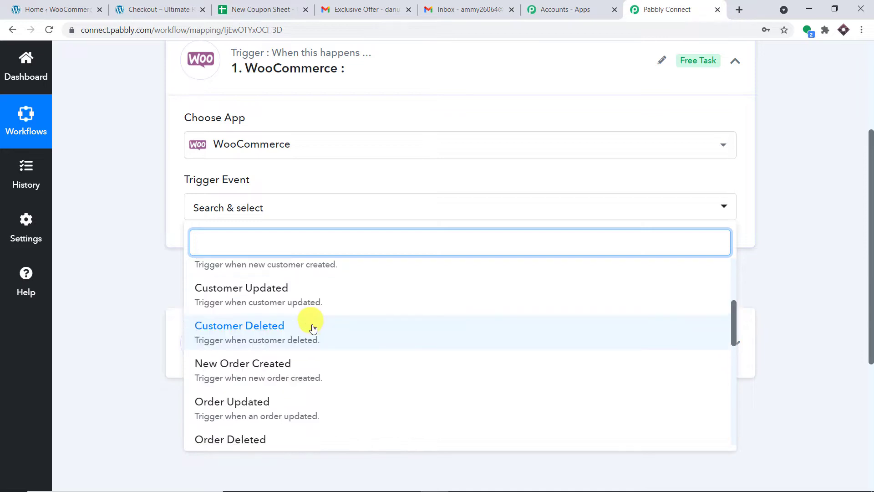
{"action": "left_click", "coordinate": [253, 373]}
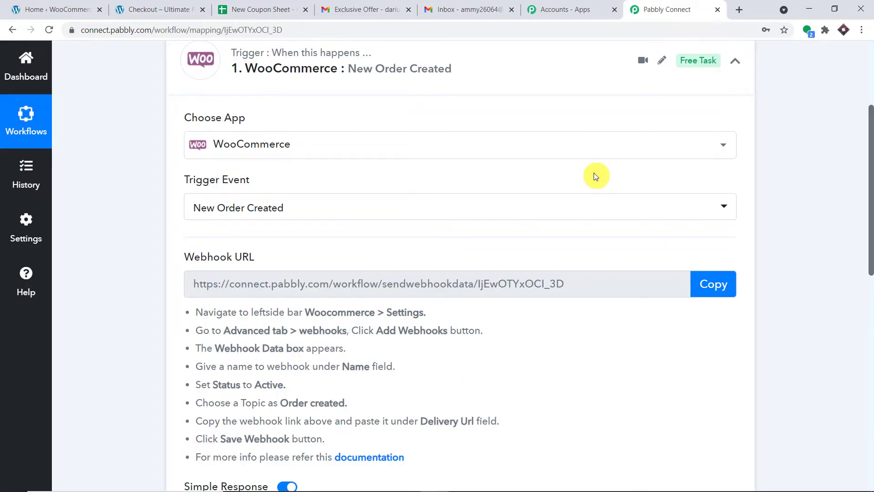
{"action": "scroll", "coordinate": [594, 176], "scroll_direction": "up", "scroll_amount": 1}
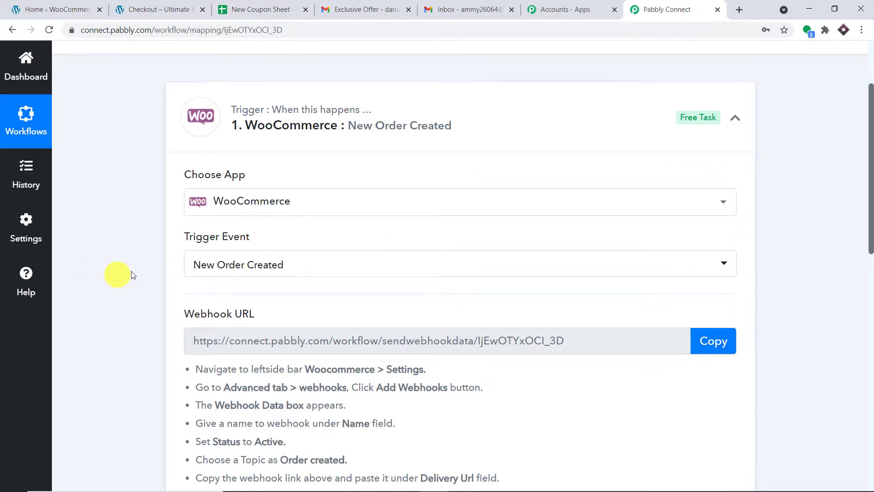
{"action": "scroll", "coordinate": [498, 223], "scroll_direction": "down", "scroll_amount": 2}
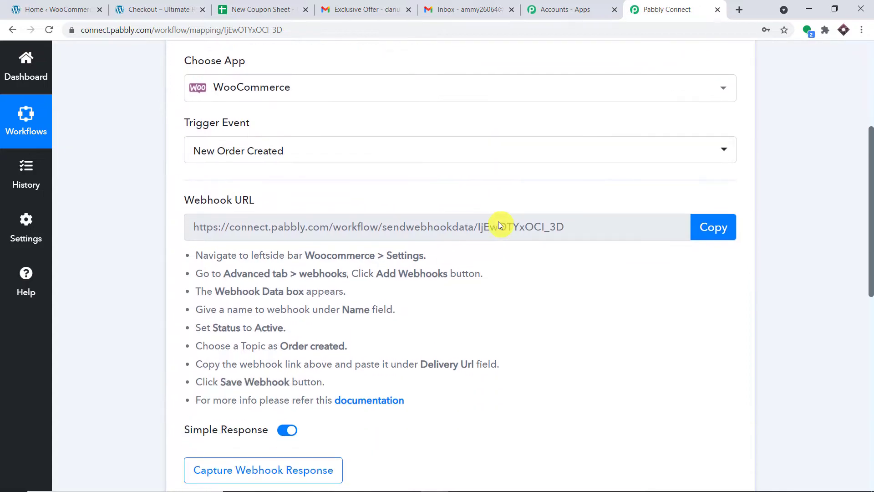
{"action": "scroll", "coordinate": [498, 223], "scroll_direction": "up", "scroll_amount": 1}
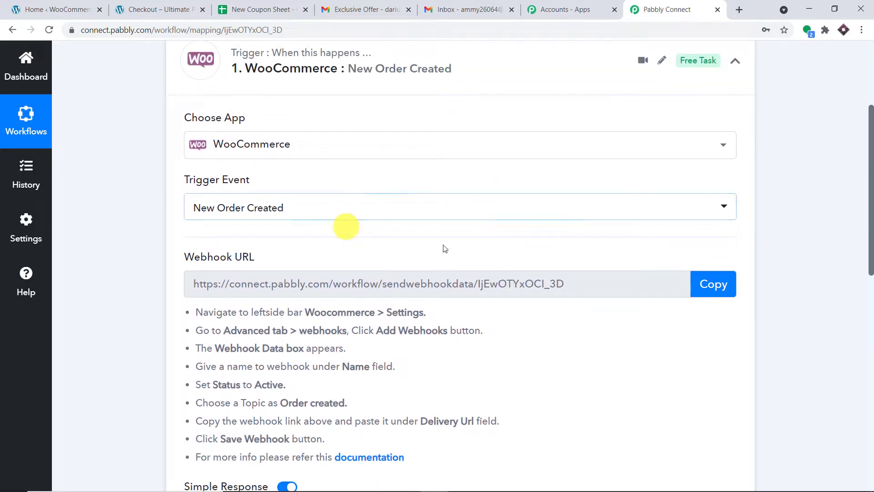
{"action": "scroll", "coordinate": [634, 198], "scroll_direction": "down", "scroll_amount": 2}
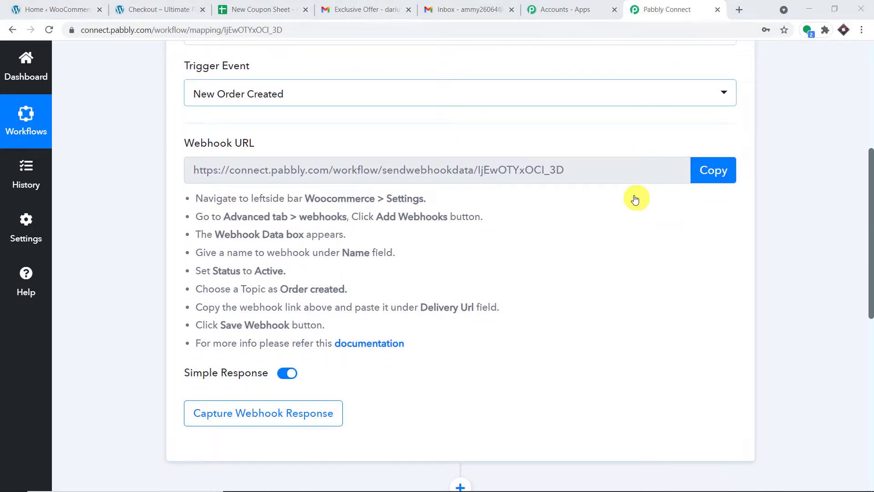
Open WooCommerce Settings in a new browser tab from the admin menu
{"action": "left_click", "coordinate": [69, 9]}
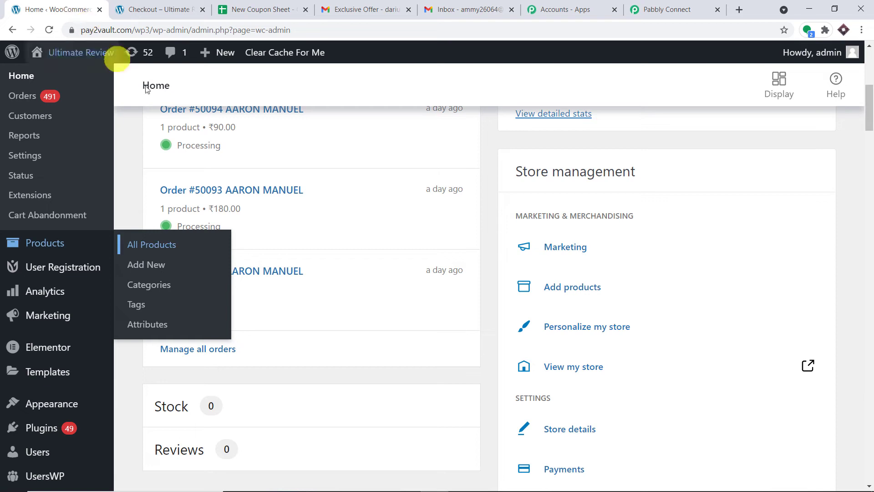
{"action": "scroll", "coordinate": [80, 269], "scroll_direction": "down", "scroll_amount": 1}
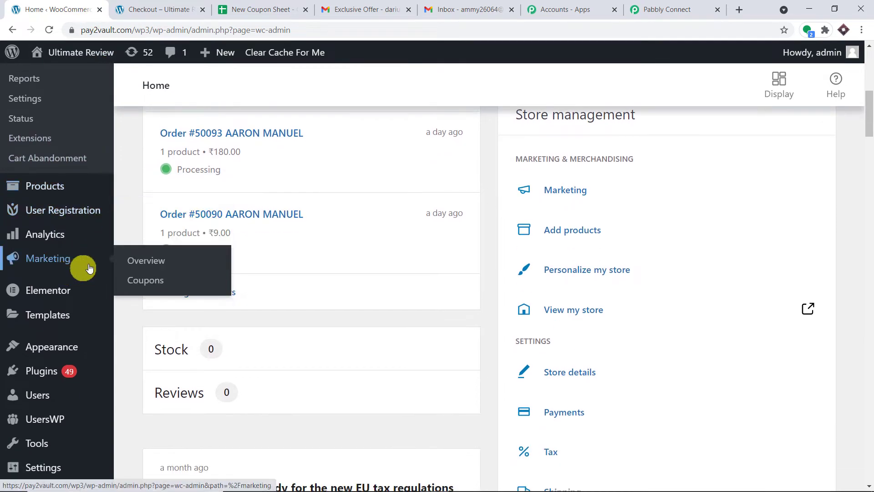
{"action": "mouse_move", "coordinate": [63, 322]}
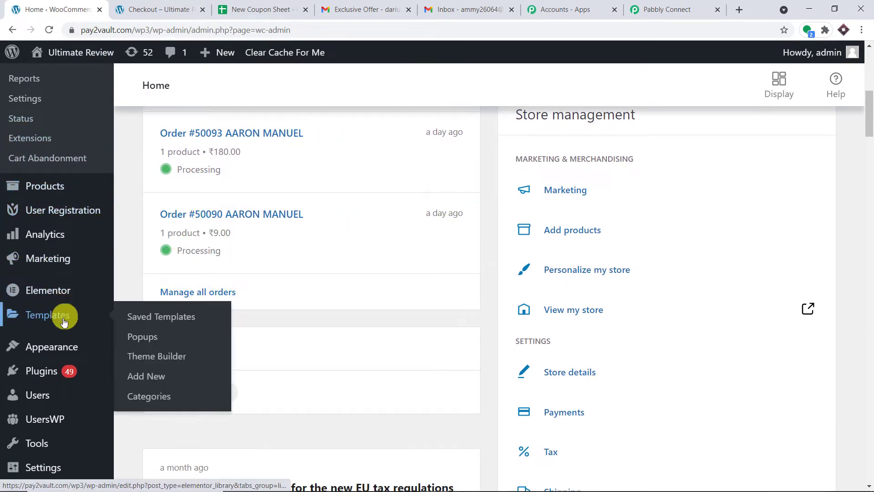
{"action": "scroll", "coordinate": [68, 318], "scroll_direction": "up", "scroll_amount": 3}
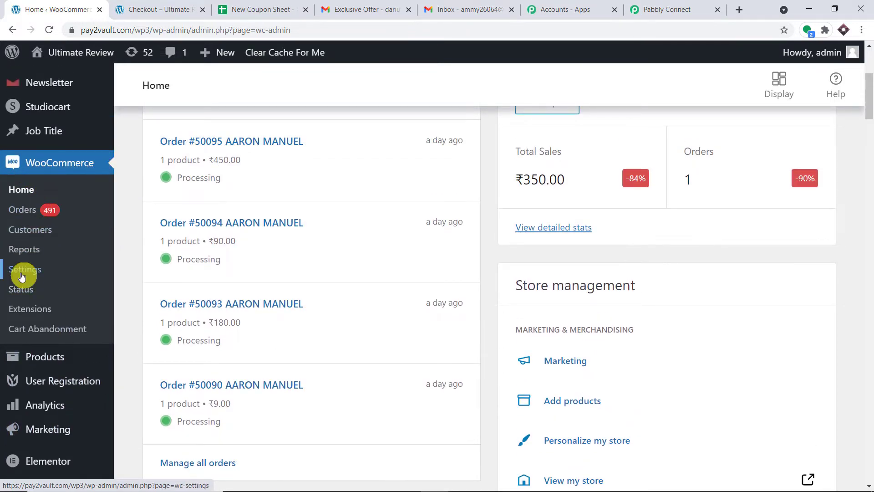
{"action": "right_click", "coordinate": [22, 276]}
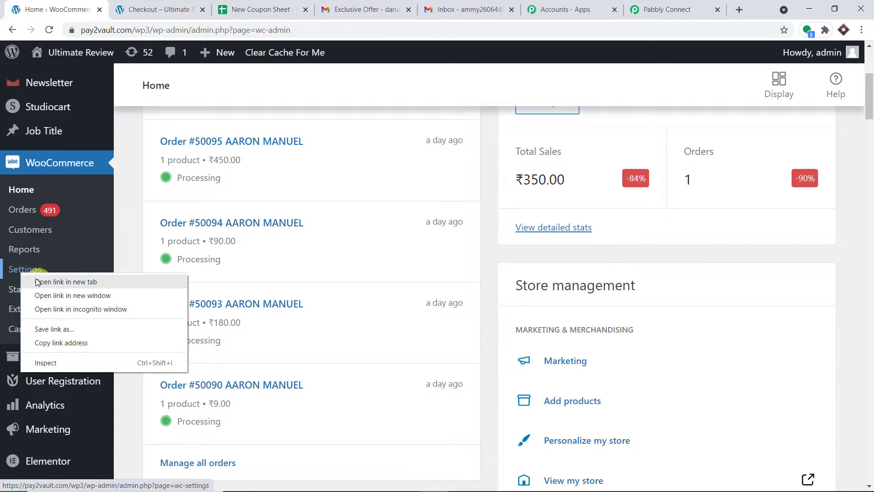
{"action": "left_click", "coordinate": [43, 281]}
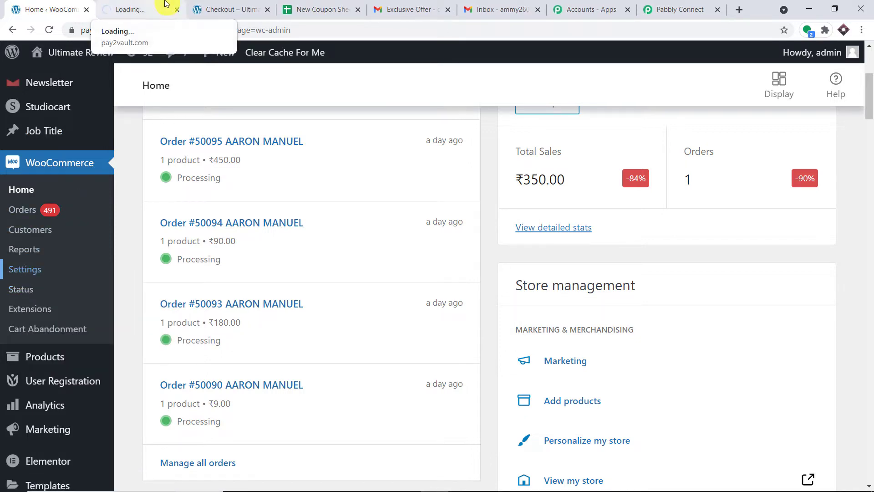
{"action": "left_click", "coordinate": [165, 5]}
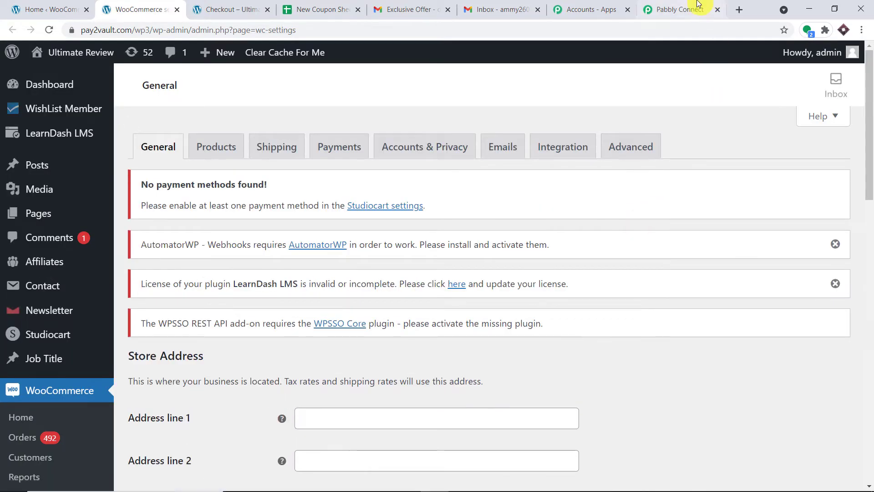
Go to the Advanced settings and open the Webhooks section
{"action": "left_click", "coordinate": [683, 9]}
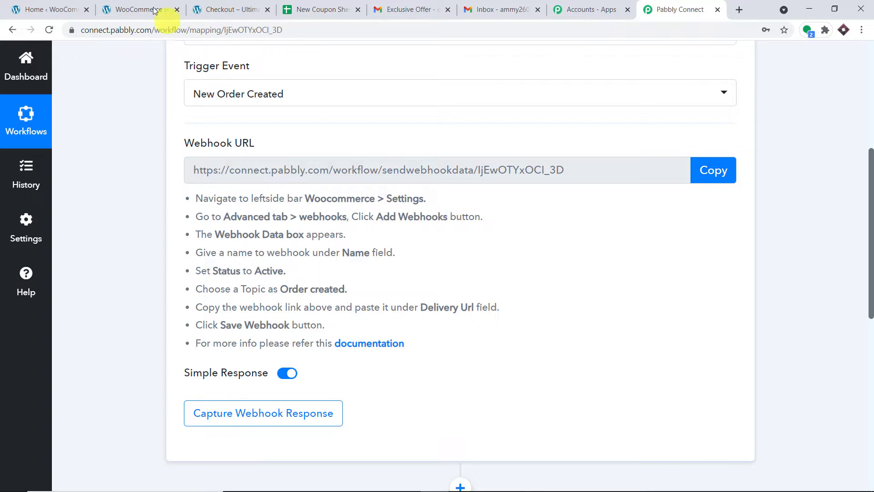
{"action": "left_click", "coordinate": [45, 9]}
{"action": "left_click", "coordinate": [130, 6]}
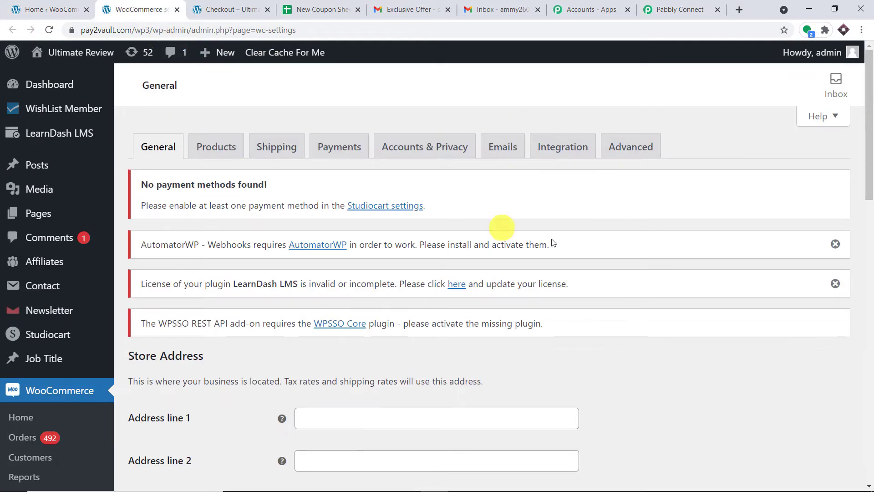
{"action": "left_click", "coordinate": [633, 147]}
{"action": "left_click", "coordinate": [668, 11]}
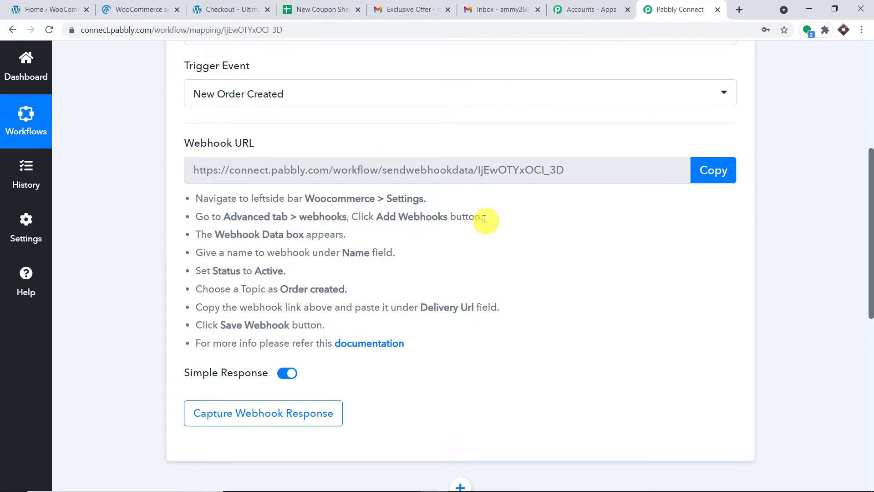
{"action": "left_click", "coordinate": [148, 9]}
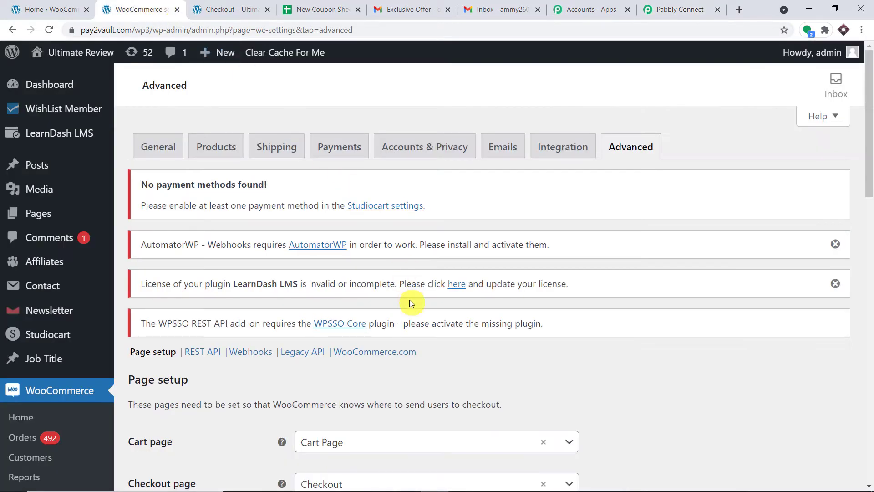
{"action": "scroll", "coordinate": [410, 302], "scroll_direction": "down", "scroll_amount": 3}
{"action": "left_click", "coordinate": [256, 184]}
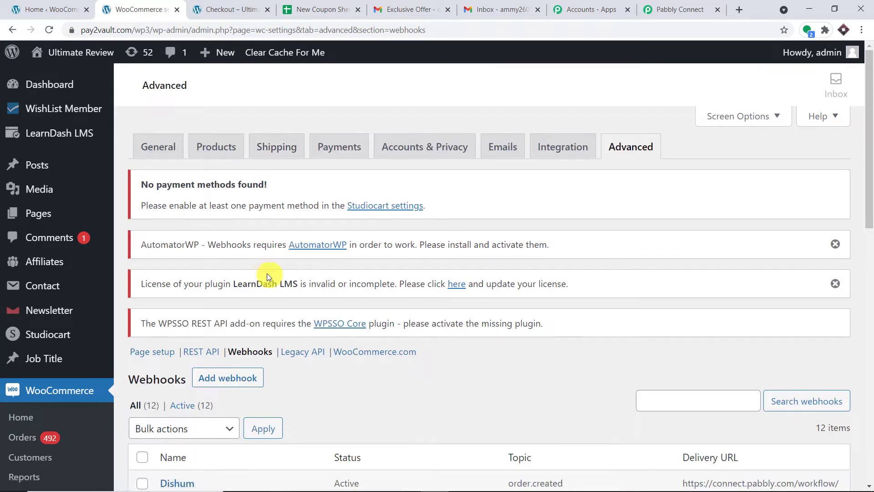
{"action": "scroll", "coordinate": [267, 273], "scroll_direction": "down", "scroll_amount": 2}
Start a new webhook and review Pabbly's setup instructions for it
{"action": "left_click", "coordinate": [237, 266]}
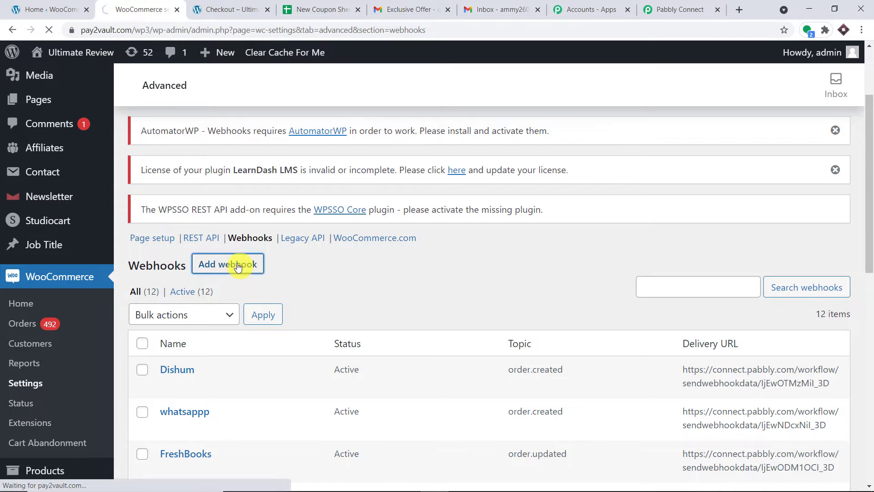
{"action": "left_click", "coordinate": [686, 6]}
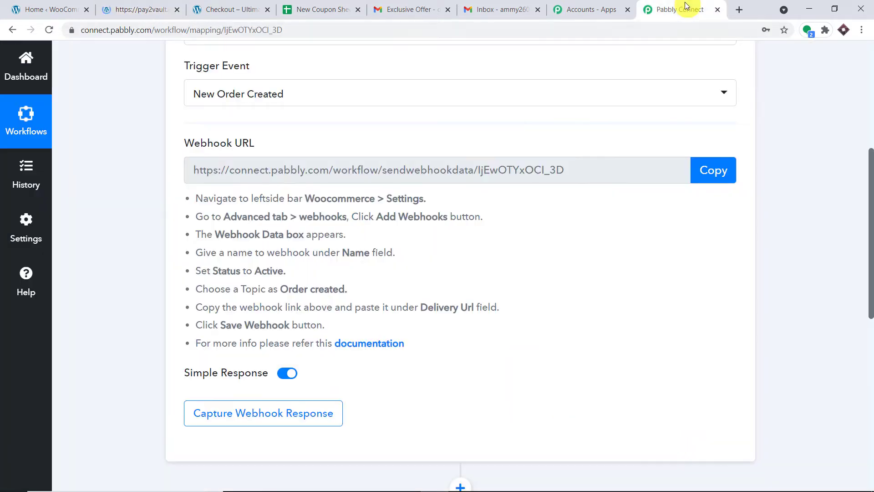
{"action": "left_click_drag", "start_coordinate": [357, 234], "coordinate": [218, 233]}
{"action": "left_click_drag", "start_coordinate": [394, 252], "coordinate": [325, 251]}
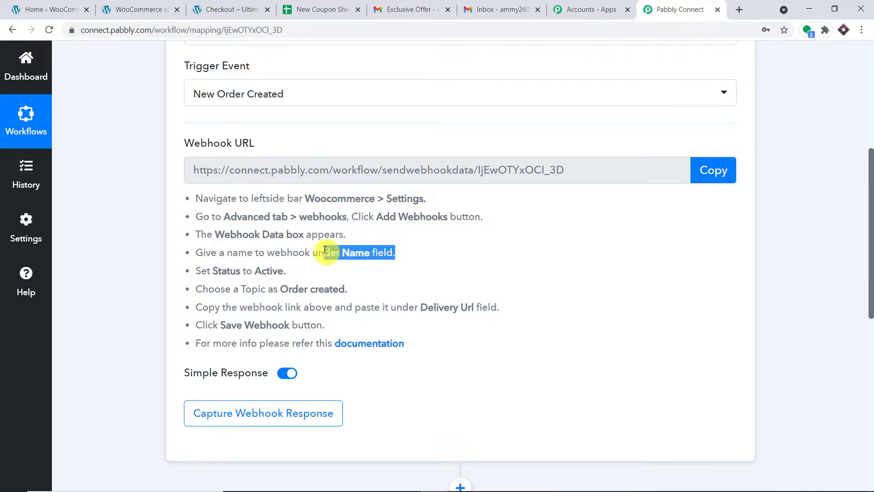
{"action": "left_click_drag", "start_coordinate": [286, 271], "coordinate": [213, 270]}
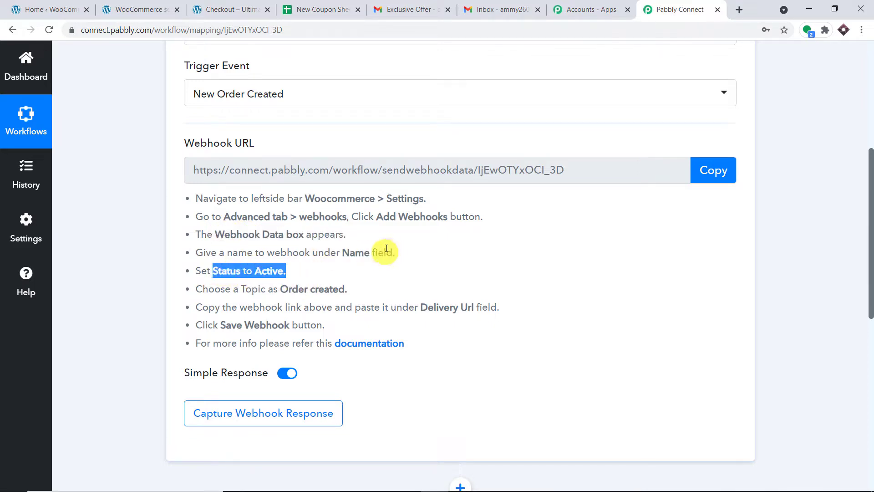
{"action": "left_click", "coordinate": [158, 4]}
{"action": "scroll", "coordinate": [438, 219], "scroll_direction": "down", "scroll_amount": 4}
Name the webhook 'WooCommerce Data One' and set its status to Active
{"action": "left_click", "coordinate": [333, 256]}
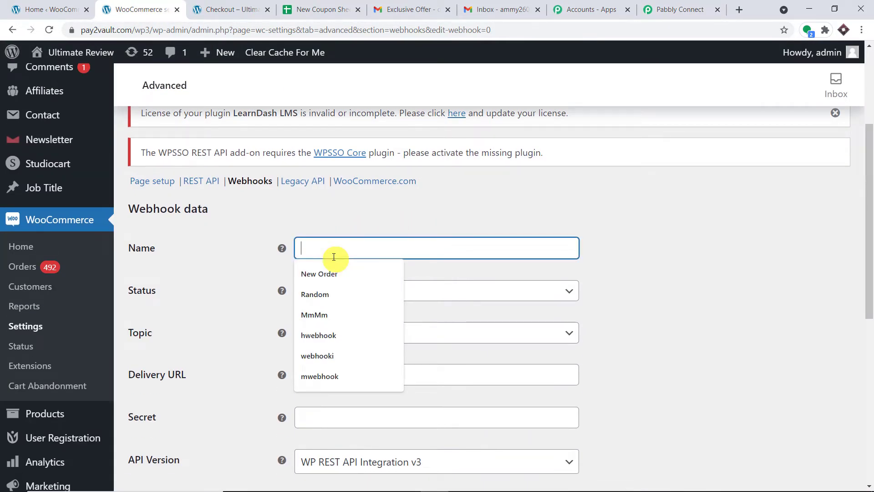
{"action": "type", "text": "Woo"}
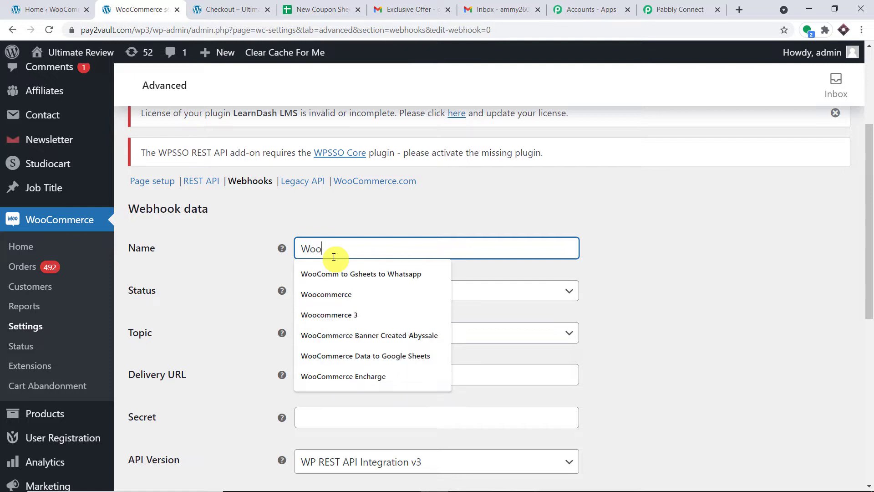
{"action": "type", "text": "Commerce Data"}
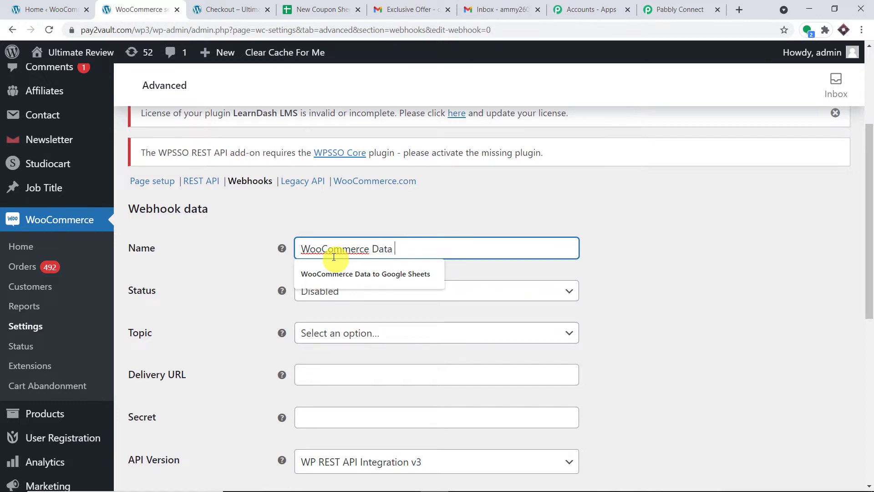
{"action": "left_click", "coordinate": [443, 209]}
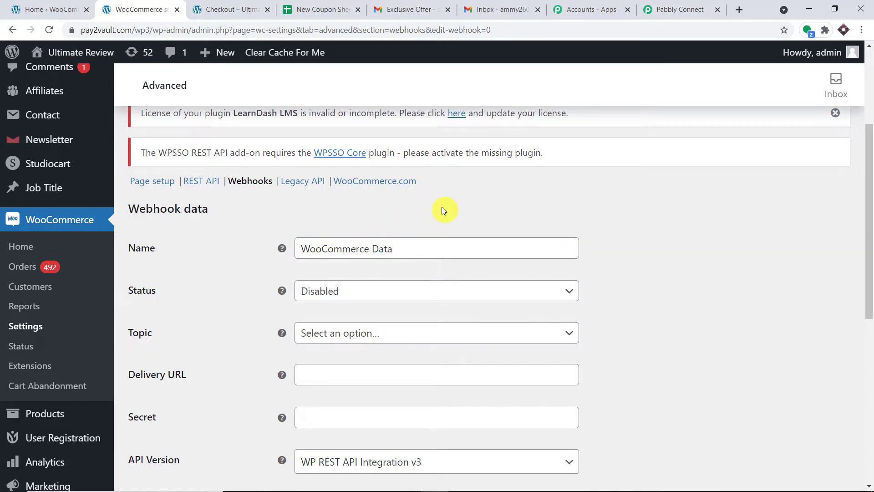
{"action": "left_click", "coordinate": [430, 240]}
{"action": "type", "text": "O"}
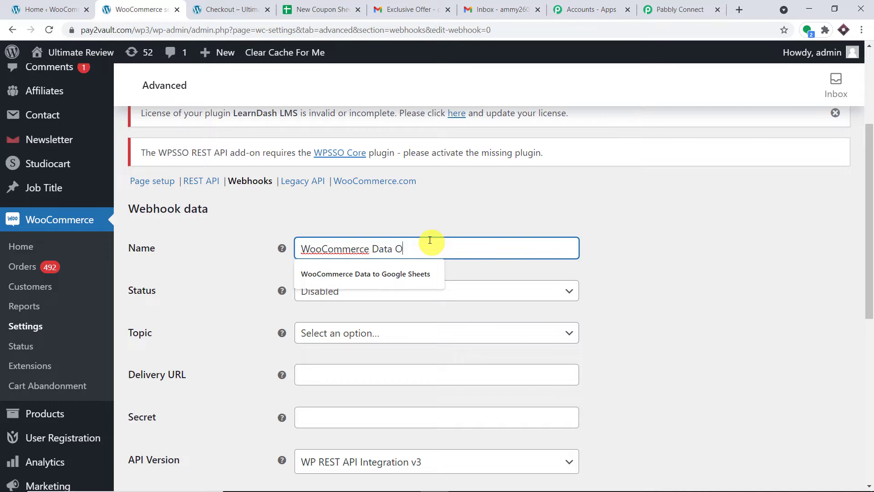
{"action": "type", "text": "ne"}
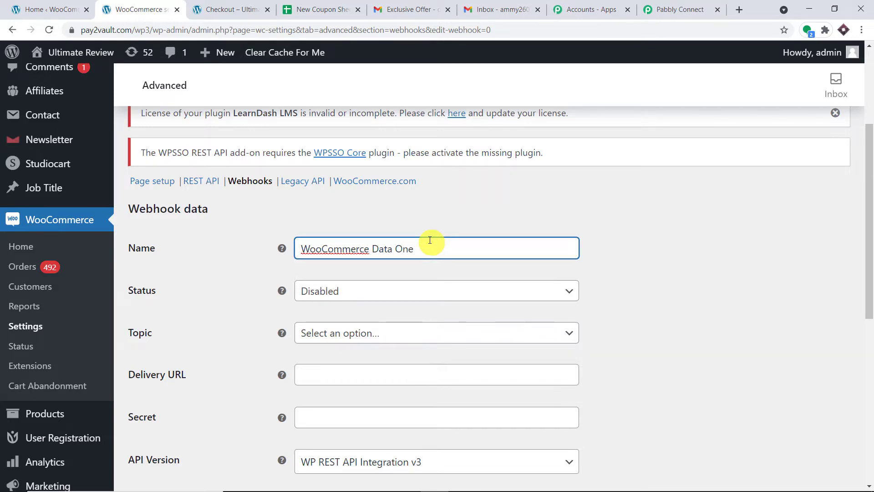
{"action": "left_click", "coordinate": [451, 225]}
{"action": "scroll", "coordinate": [455, 230], "scroll_direction": "down", "scroll_amount": 1}
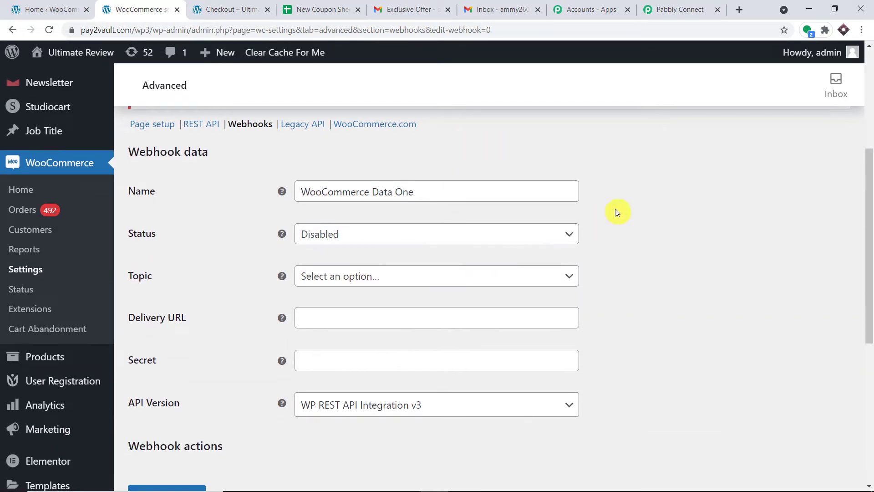
{"action": "left_click", "coordinate": [491, 239]}
{"action": "left_click", "coordinate": [449, 257]}
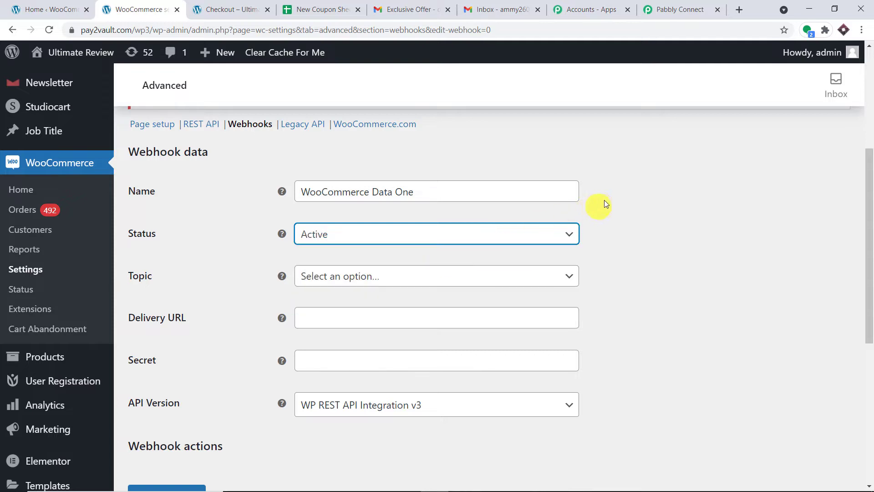
Set the webhook topic to Order created
{"action": "left_click", "coordinate": [678, 9]}
{"action": "left_click_drag", "start_coordinate": [348, 288], "coordinate": [283, 287]}
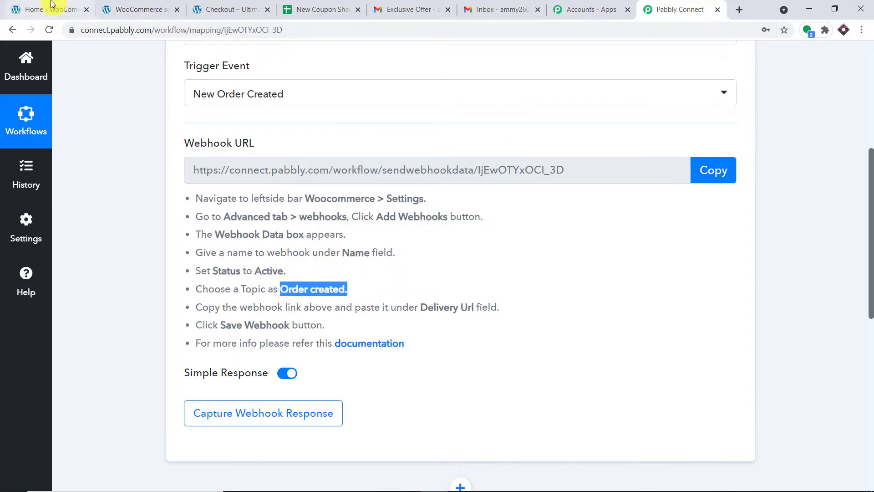
{"action": "left_click", "coordinate": [55, 6]}
{"action": "left_click", "coordinate": [151, 7]}
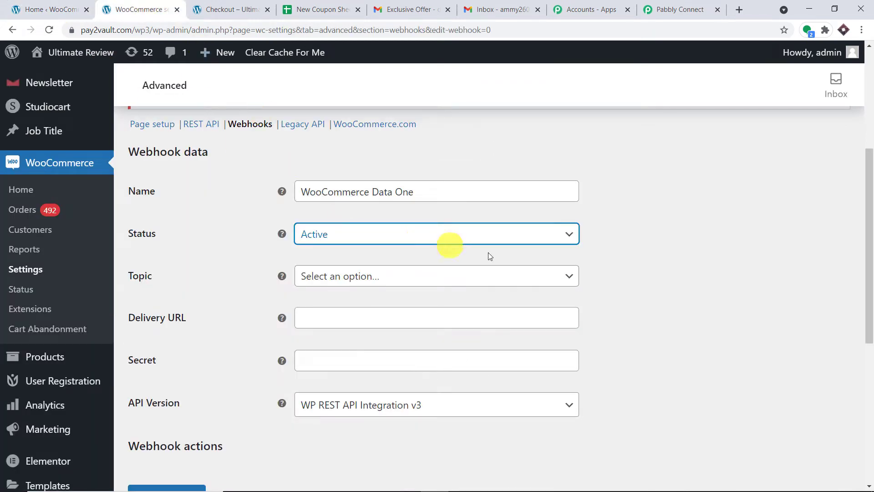
{"action": "left_click", "coordinate": [514, 276]}
{"action": "scroll", "coordinate": [412, 353], "scroll_direction": "down", "scroll_amount": 1}
{"action": "scroll", "coordinate": [412, 353], "scroll_direction": "down", "scroll_amount": 4}
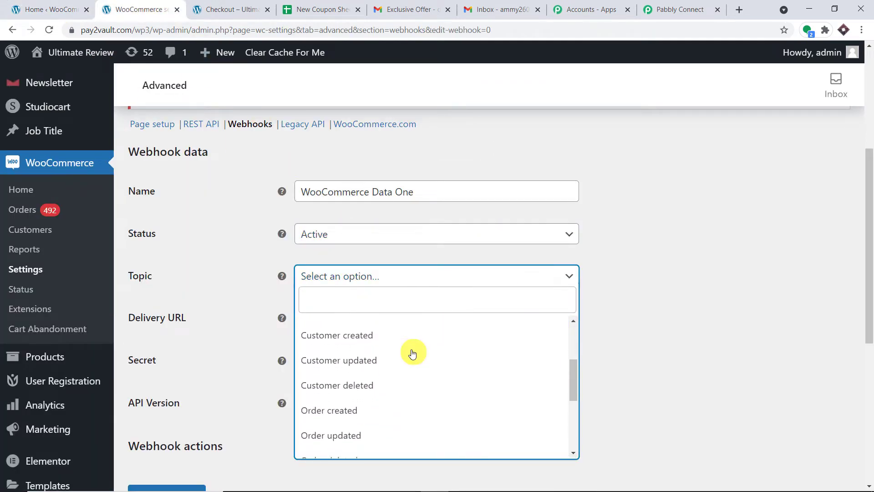
{"action": "left_click", "coordinate": [412, 356]}
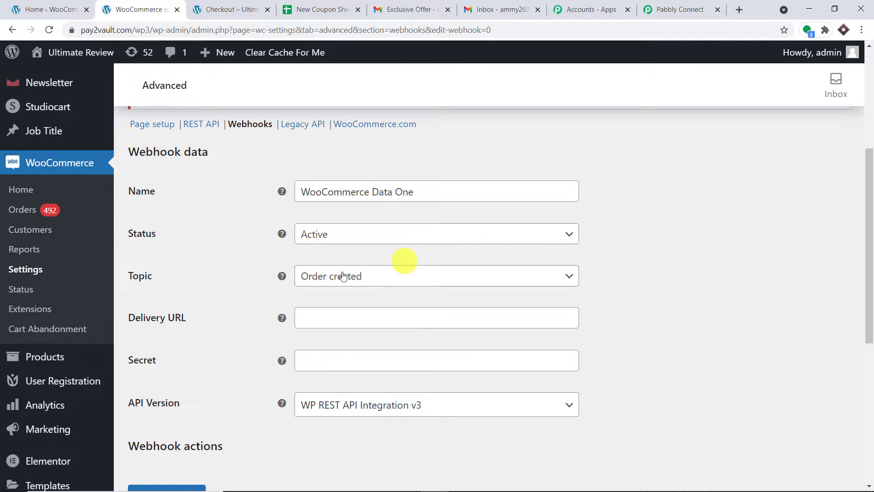
{"action": "scroll", "coordinate": [369, 268], "scroll_direction": "down", "scroll_amount": 1}
Paste the copied Pabbly webhook URL into the Delivery URL field
{"action": "left_click", "coordinate": [673, 5]}
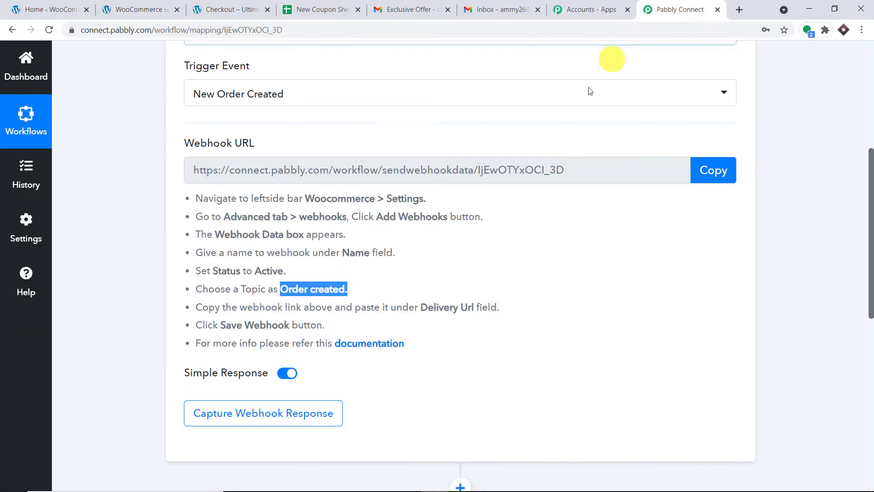
{"action": "left_click", "coordinate": [711, 177]}
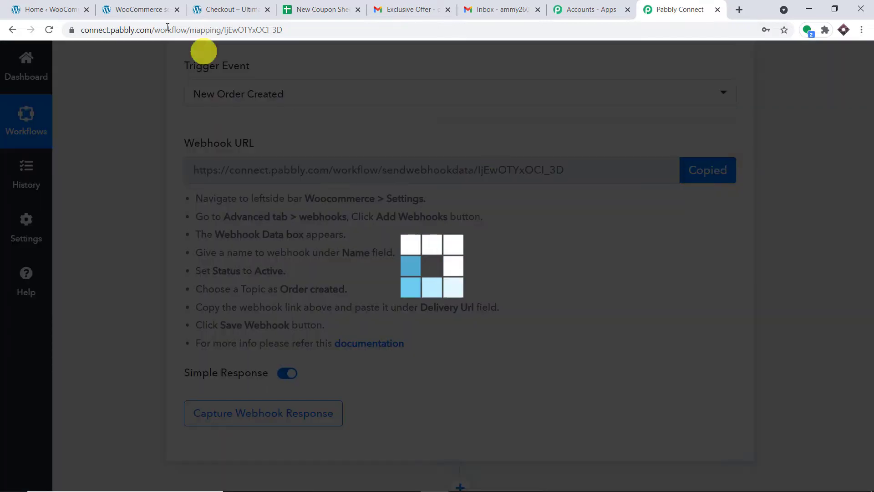
{"action": "left_click", "coordinate": [124, 4]}
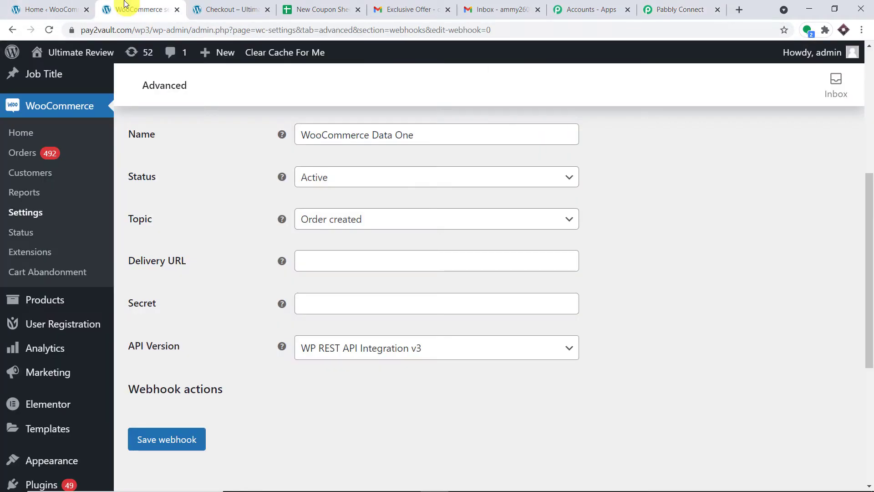
{"action": "right_click", "coordinate": [437, 257]}
{"action": "left_click", "coordinate": [498, 347]}
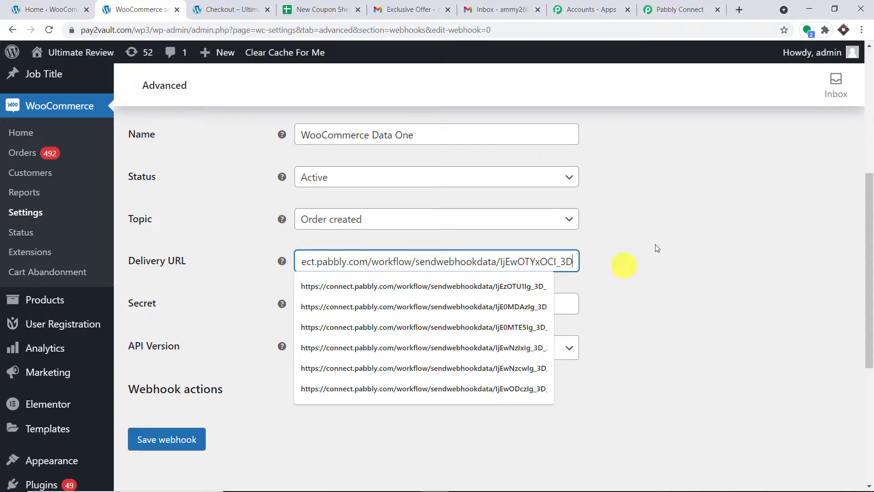
{"action": "left_click", "coordinate": [682, 225]}
{"action": "left_click", "coordinate": [567, 261]}
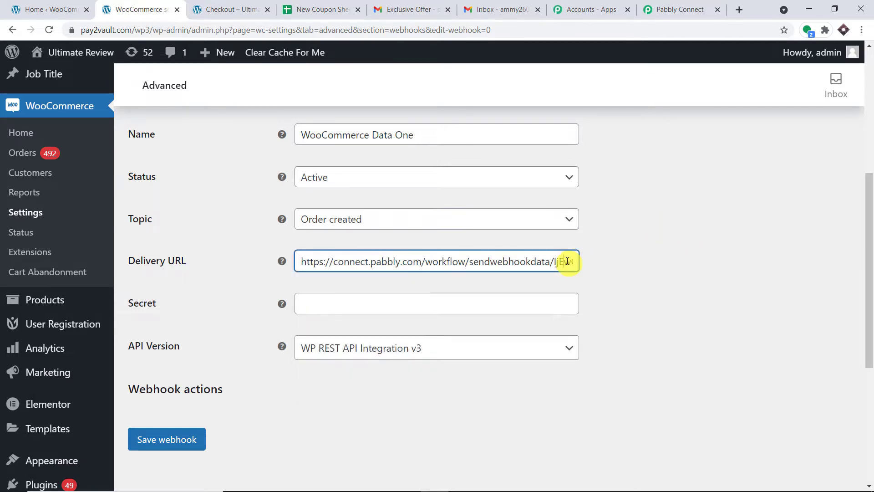
{"action": "key", "text": "Right"}
{"action": "key", "text": "Right"}
{"action": "key", "text": "Right"}
{"action": "key", "text": "Right"}
{"action": "key", "text": "Right"}
{"action": "key", "text": "Right"}
{"action": "key", "text": "Right"}
{"action": "key", "text": "Right"}
{"action": "key", "text": "Right"}
{"action": "key", "text": "Right"}
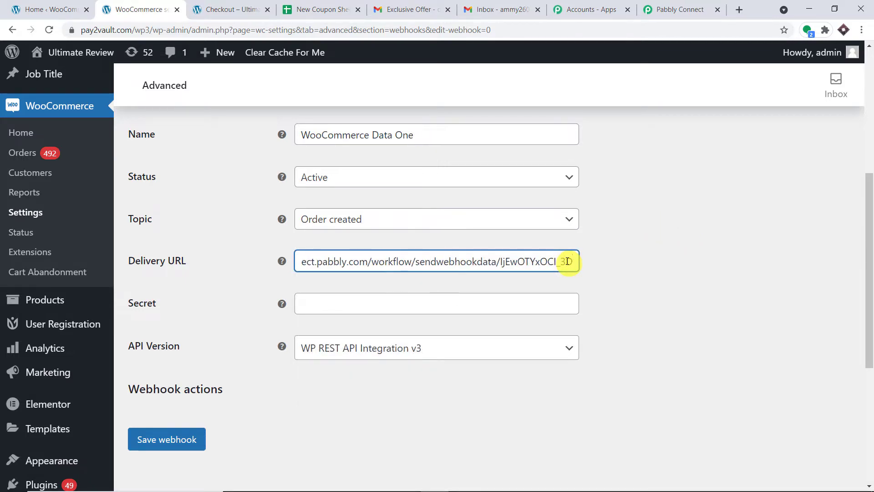
Check the delivery URL against Pabbly's, then save the WooCommerce Data One webhook
{"action": "left_click", "coordinate": [673, 9]}
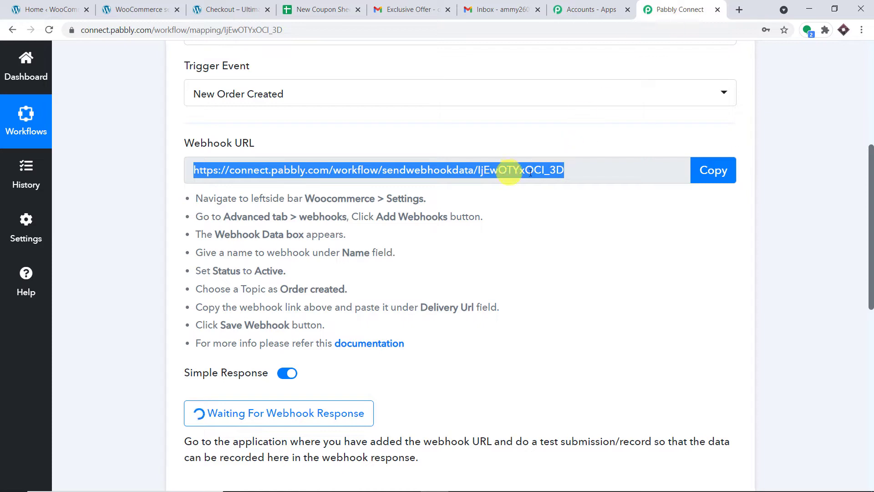
{"action": "scroll", "coordinate": [357, 216], "scroll_direction": "down", "scroll_amount": 3}
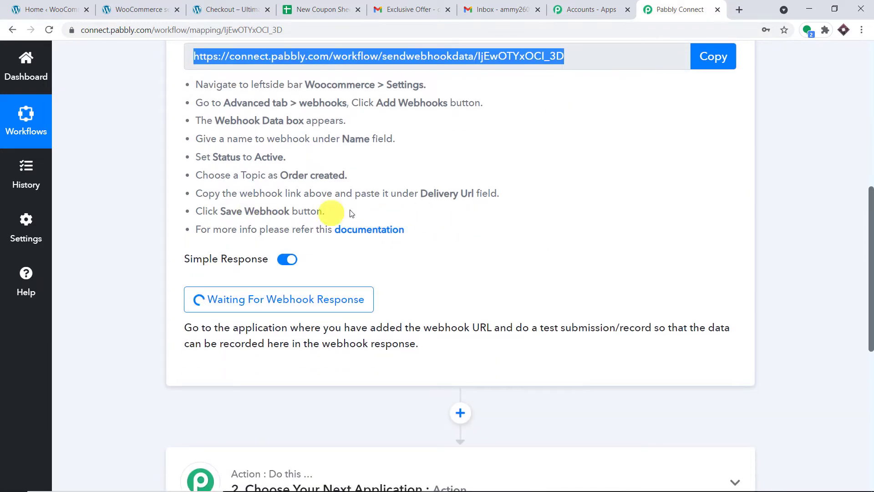
{"action": "left_click", "coordinate": [159, 9]}
{"action": "scroll", "coordinate": [498, 313], "scroll_direction": "down", "scroll_amount": 3}
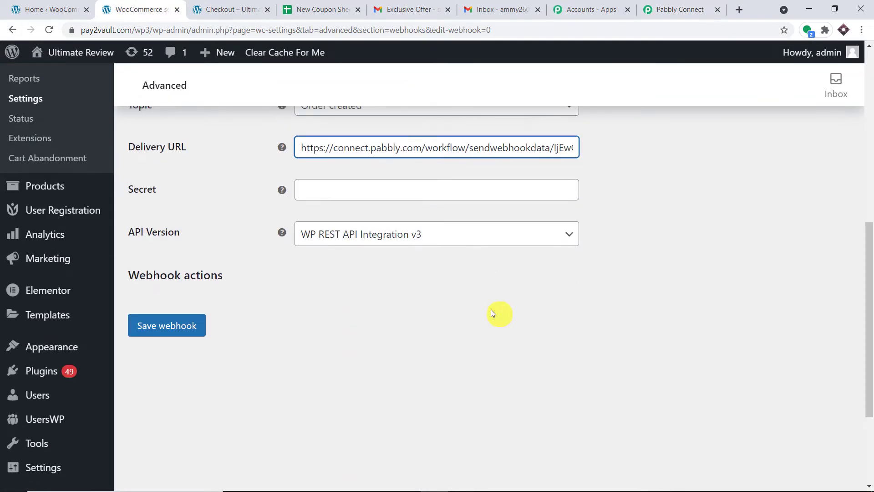
{"action": "left_click", "coordinate": [673, 9]}
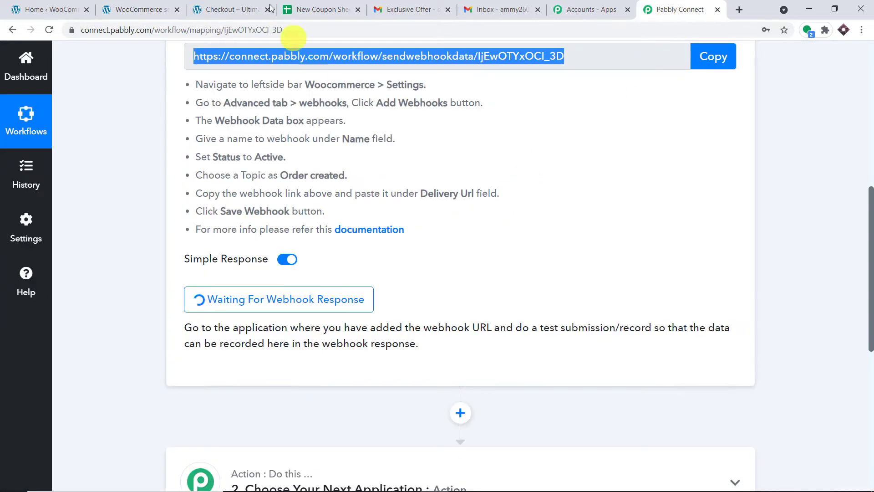
{"action": "left_click", "coordinate": [137, 9]}
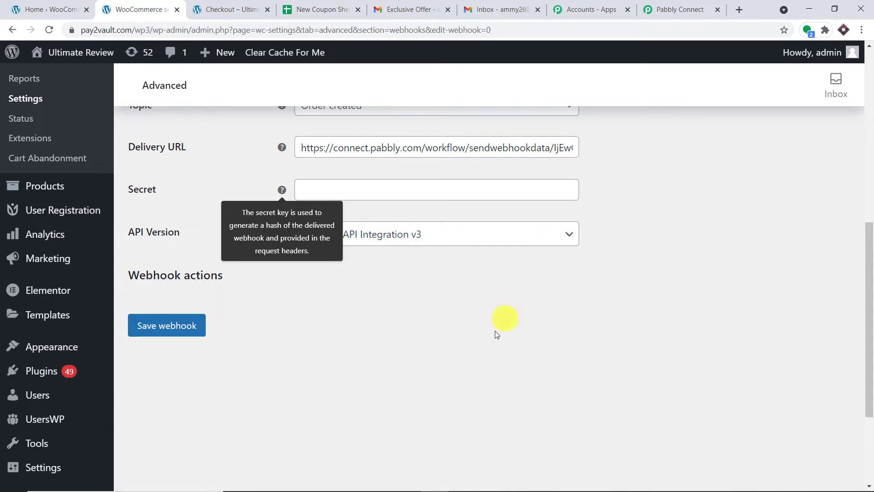
{"action": "left_click", "coordinate": [181, 326]}
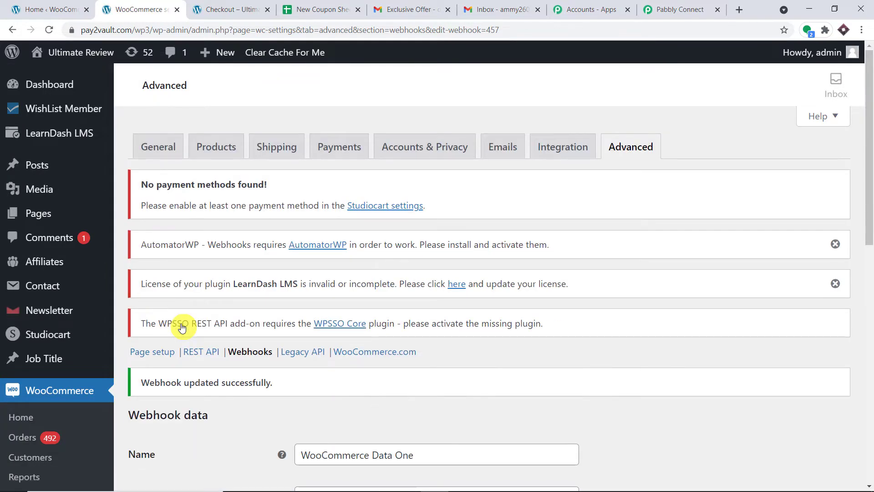
{"action": "scroll", "coordinate": [423, 268], "scroll_direction": "down", "scroll_amount": 3}
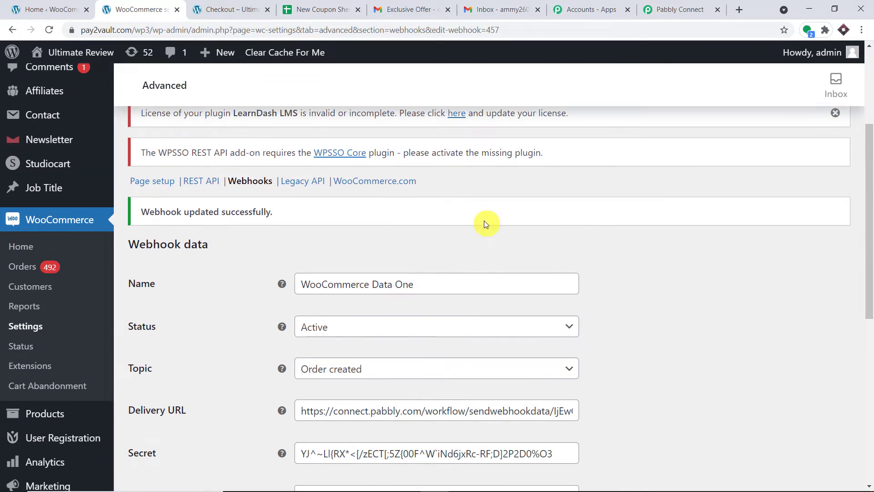
{"action": "scroll", "coordinate": [484, 222], "scroll_direction": "down", "scroll_amount": 5}
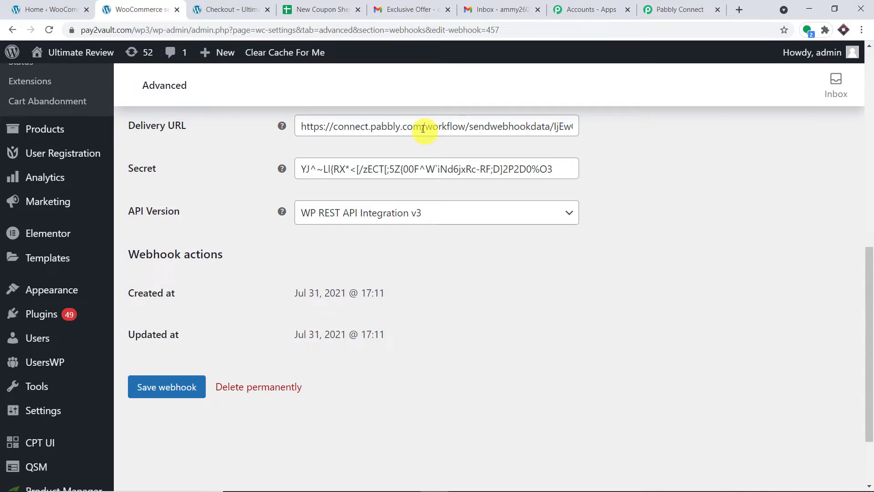
Discard the captured Webhook Id 457 response and re-capture, confirming with Yes
{"action": "left_click", "coordinate": [670, 3]}
{"action": "scroll", "coordinate": [504, 111], "scroll_direction": "down", "scroll_amount": 2}
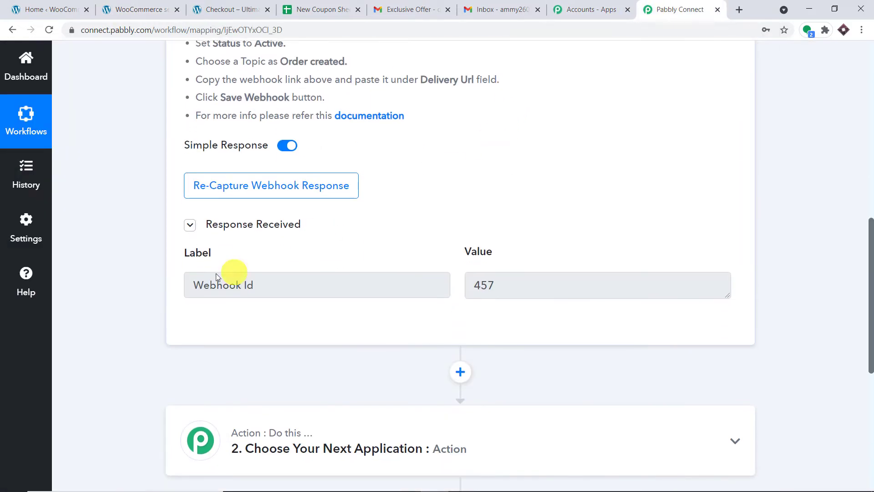
{"action": "left_click", "coordinate": [615, 289]}
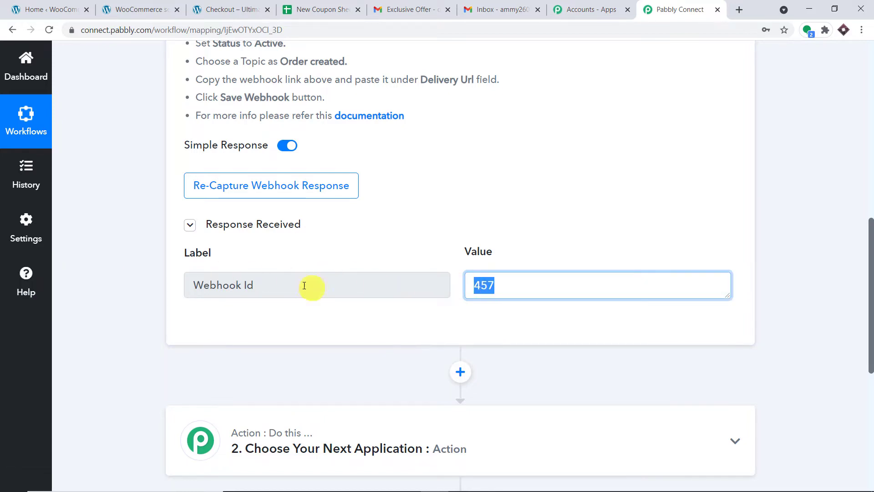
{"action": "left_click", "coordinate": [266, 286]}
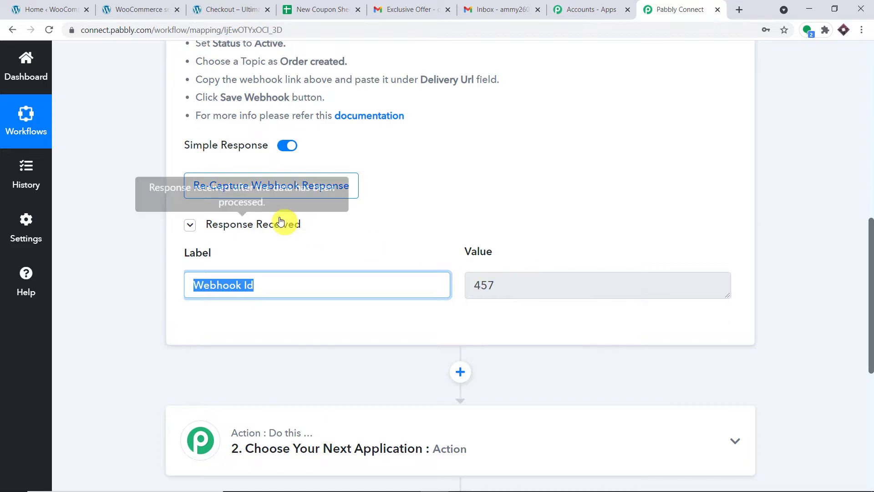
{"action": "left_click", "coordinate": [269, 188]}
{"action": "left_click", "coordinate": [404, 357]}
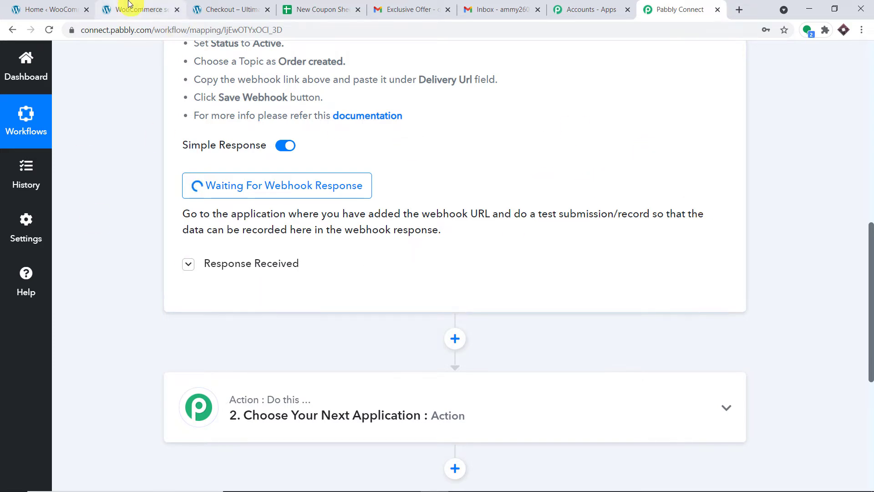
Open Products > All Products in a new tab
{"action": "left_click", "coordinate": [77, 6]}
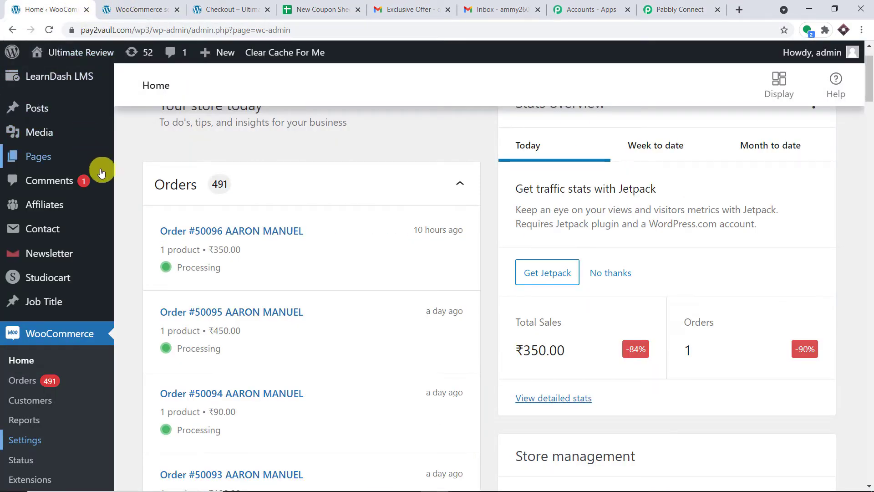
{"action": "mouse_move", "coordinate": [86, 231]}
{"action": "scroll", "coordinate": [77, 255], "scroll_direction": "down", "scroll_amount": 1}
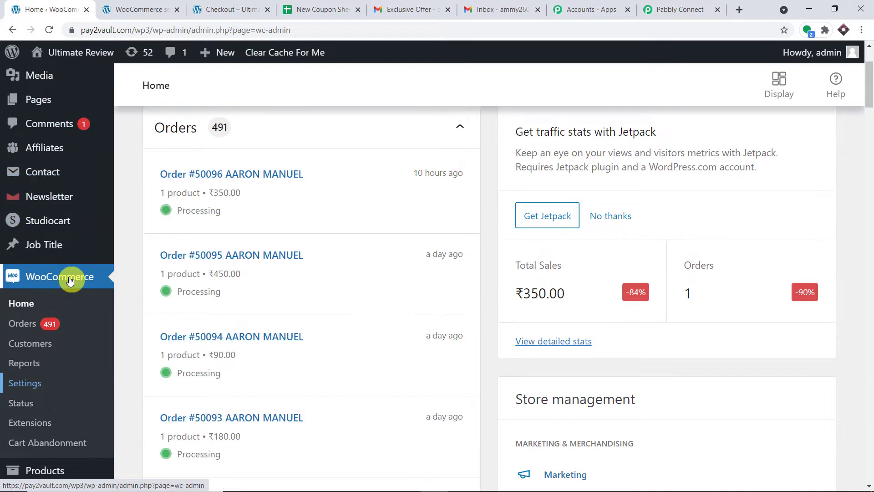
{"action": "scroll", "coordinate": [71, 279], "scroll_direction": "down", "scroll_amount": 2}
{"action": "scroll", "coordinate": [68, 286], "scroll_direction": "down", "scroll_amount": 1}
{"action": "mouse_move", "coordinate": [63, 299]}
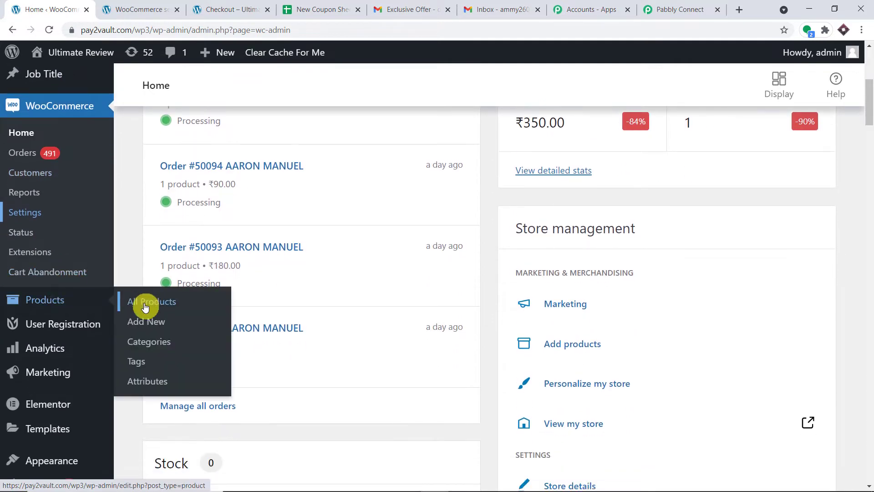
{"action": "right_click", "coordinate": [152, 302]}
{"action": "left_click", "coordinate": [157, 310]}
{"action": "left_click", "coordinate": [135, 8]}
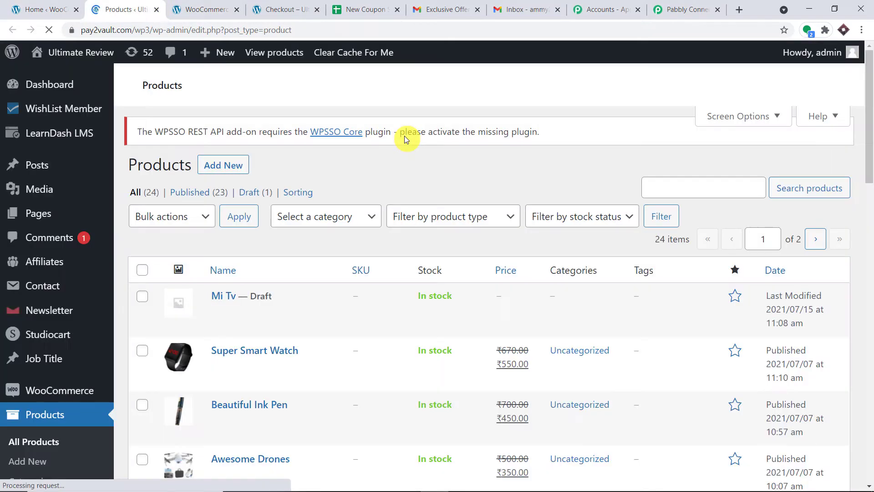
Open the Beautiful Ink Pen storefront page in a new tab
{"action": "scroll", "coordinate": [394, 203], "scroll_direction": "down", "scroll_amount": 2}
{"action": "scroll", "coordinate": [394, 203], "scroll_direction": "down", "scroll_amount": 2}
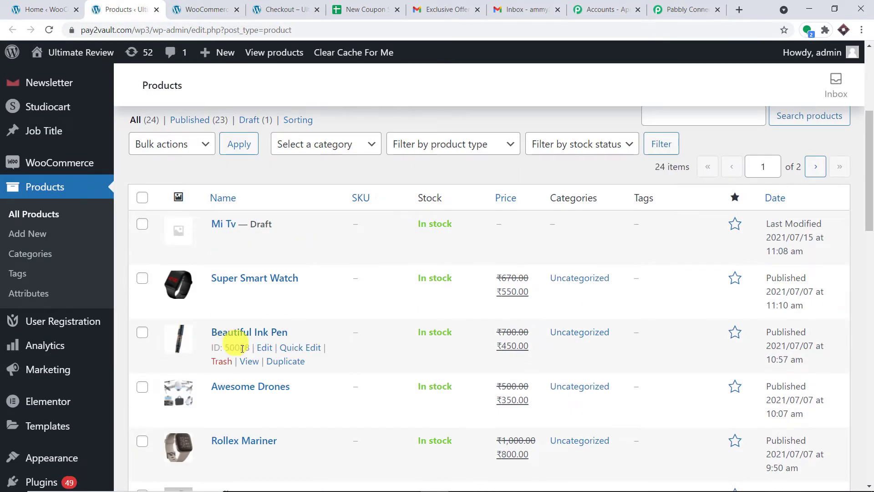
{"action": "right_click", "coordinate": [254, 362]}
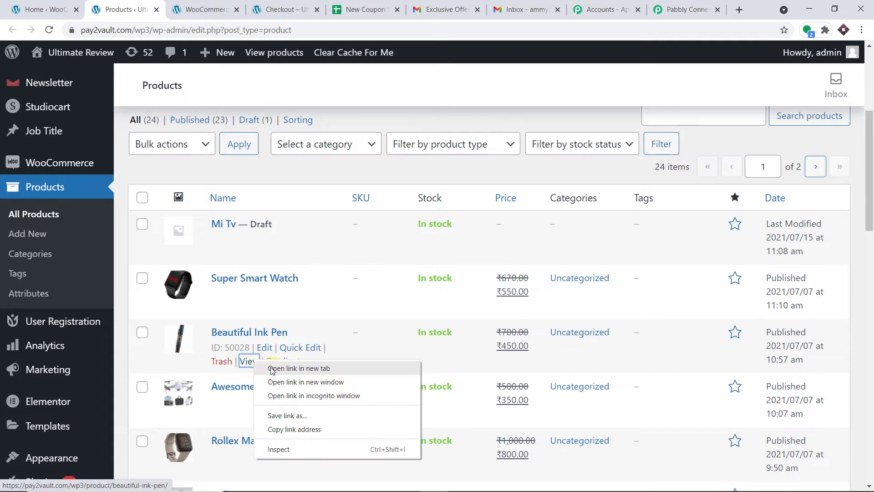
{"action": "left_click", "coordinate": [282, 364]}
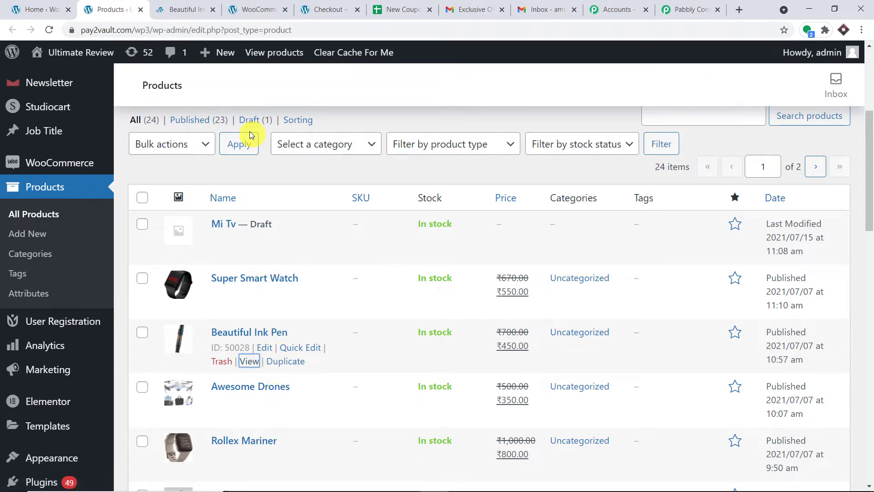
{"action": "left_click", "coordinate": [191, 9]}
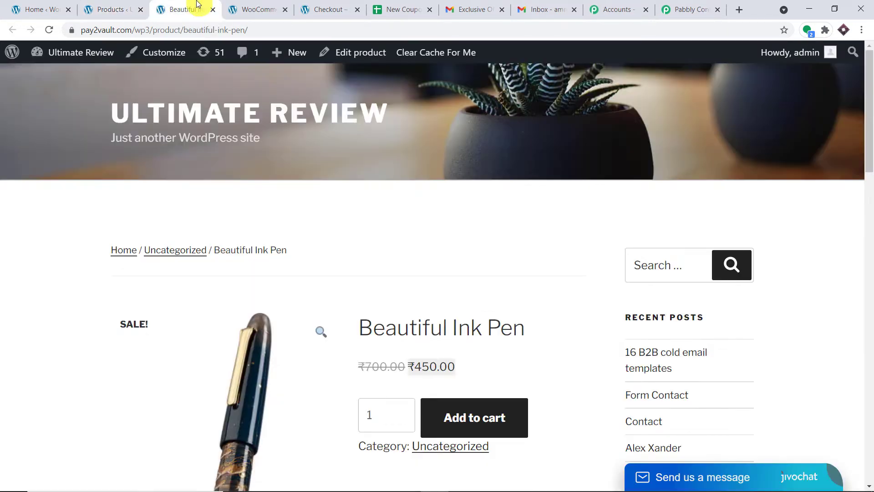
{"action": "scroll", "coordinate": [458, 276], "scroll_direction": "down", "scroll_amount": 4}
Add Beautiful Ink Pen to the cart and proceed to checkout
{"action": "left_click", "coordinate": [503, 246]}
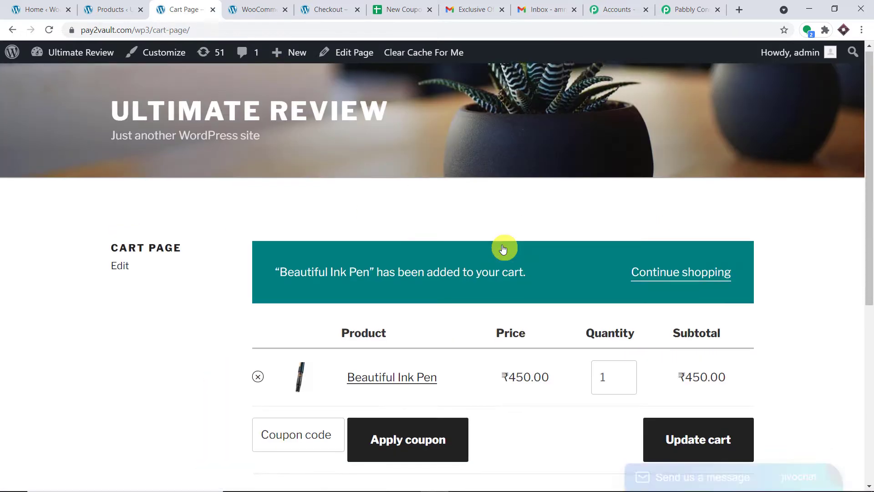
{"action": "scroll", "coordinate": [503, 248], "scroll_direction": "down", "scroll_amount": 5}
{"action": "scroll", "coordinate": [503, 248], "scroll_direction": "down", "scroll_amount": 2}
{"action": "left_click", "coordinate": [612, 333]}
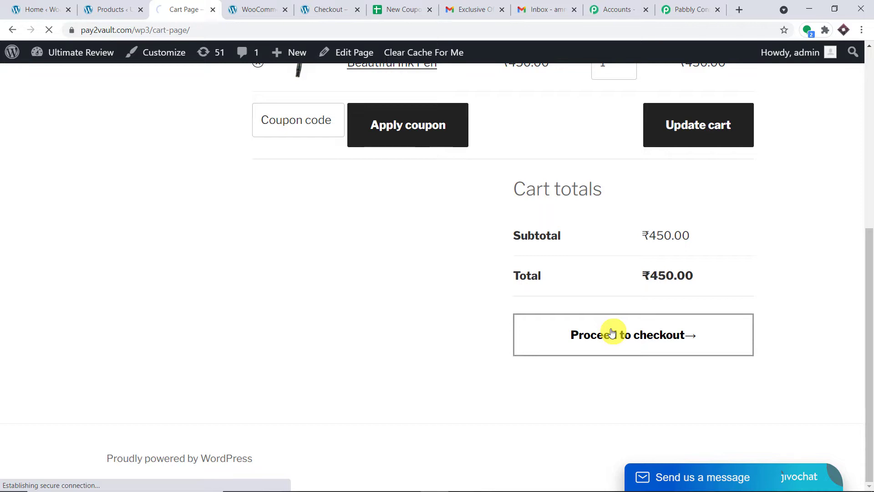
Replace the billing first name with a new name and clear the last name
{"action": "scroll", "coordinate": [564, 263], "scroll_direction": "down", "scroll_amount": 3}
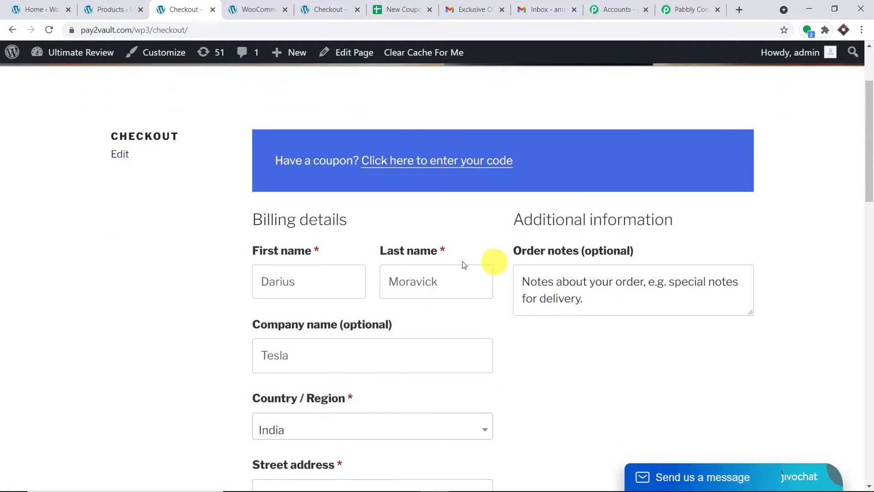
{"action": "left_click_drag", "start_coordinate": [322, 279], "coordinate": [188, 272]}
{"action": "key", "text": "BackSpace"}
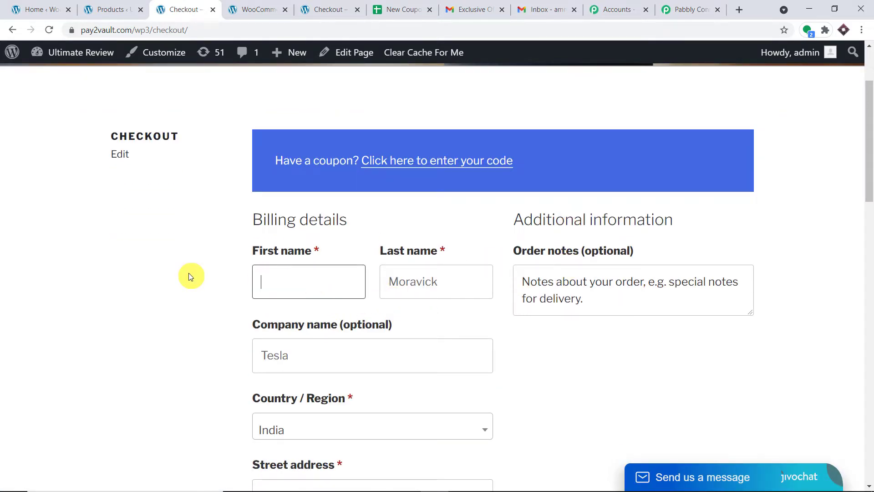
{"action": "type", "text": "A"}
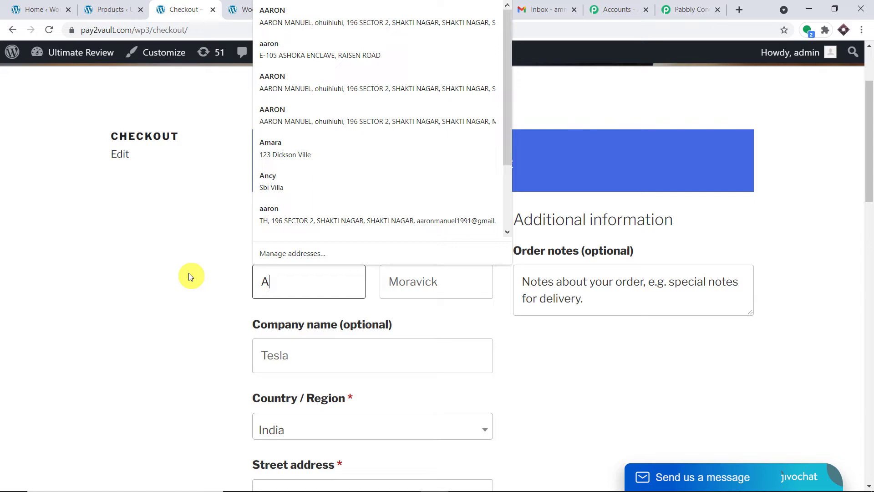
{"action": "type", "text": "mmy"}
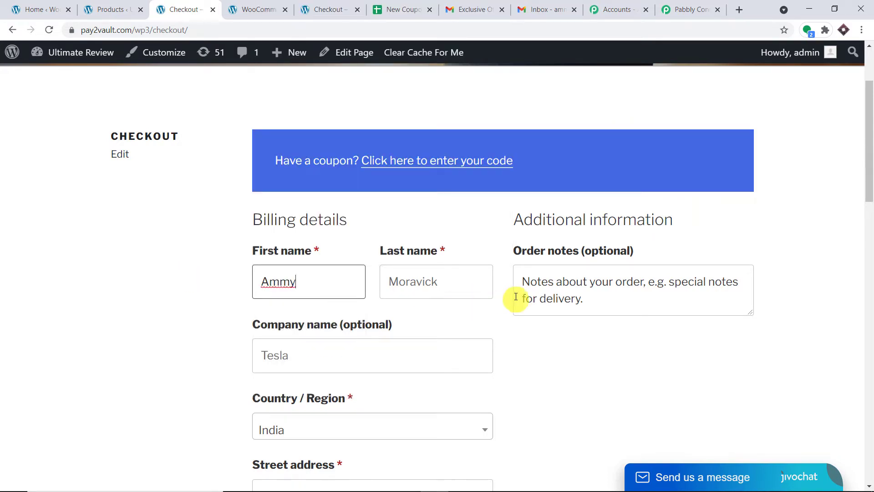
{"action": "left_click_drag", "start_coordinate": [439, 281], "coordinate": [326, 284]}
{"action": "key", "text": "BackSpace"}
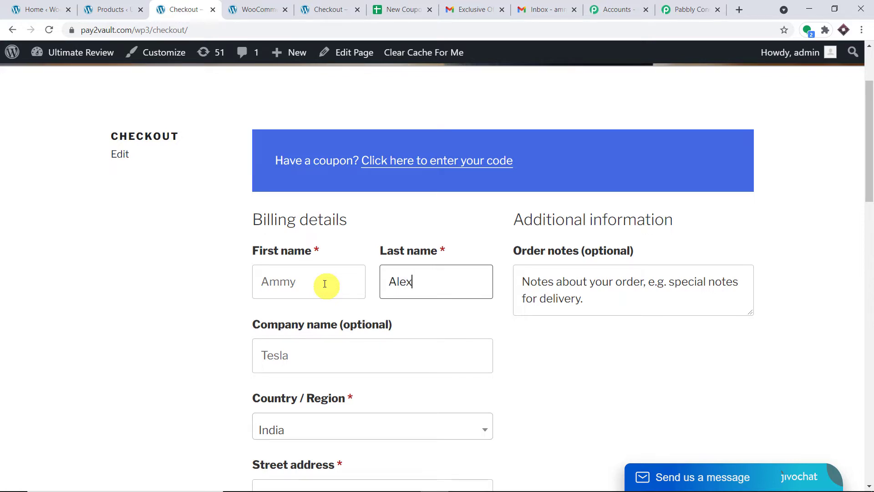
Clear the checkout email and copy the signed-in Gmail account's address
{"action": "scroll", "coordinate": [346, 285], "scroll_direction": "down", "scroll_amount": 3}
{"action": "scroll", "coordinate": [399, 351], "scroll_direction": "down", "scroll_amount": 10}
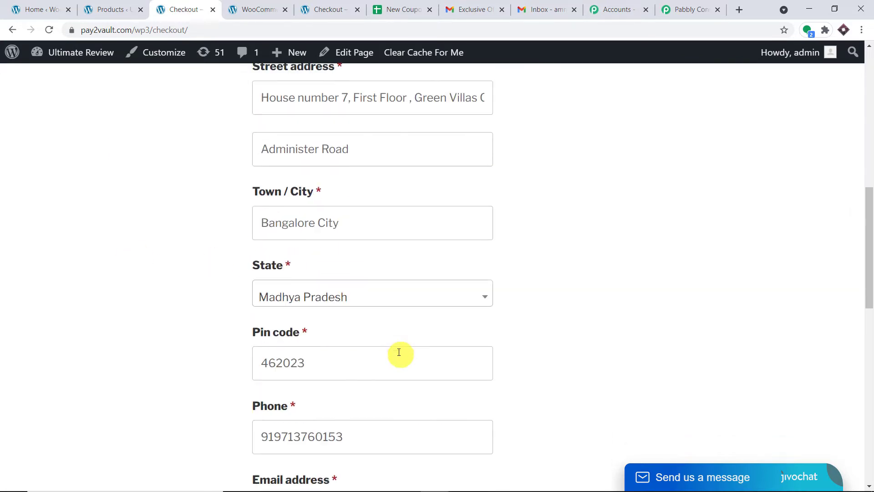
{"action": "scroll", "coordinate": [397, 348], "scroll_direction": "down", "scroll_amount": 3}
{"action": "left_click_drag", "start_coordinate": [439, 226], "coordinate": [71, 214]}
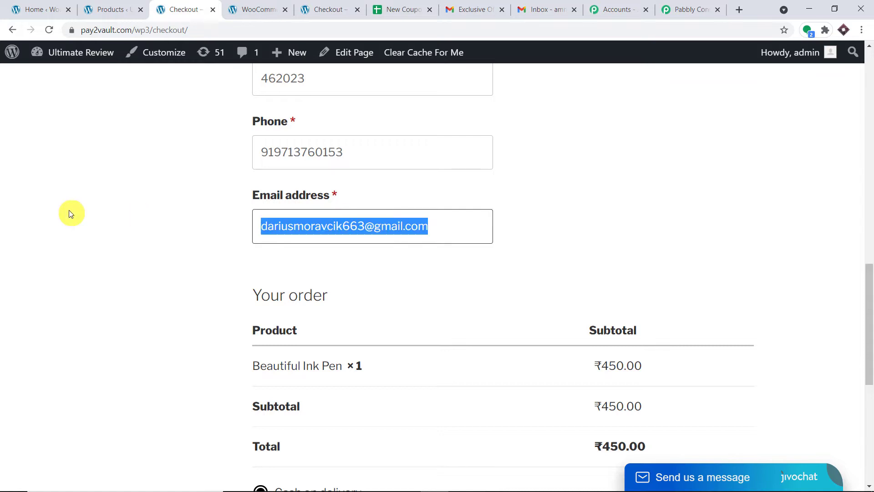
{"action": "key", "text": "BackSpace"}
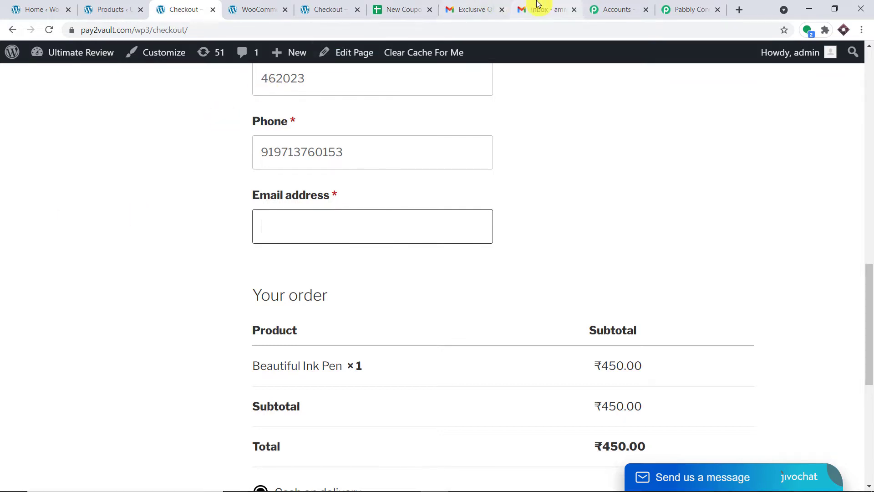
{"action": "left_click", "coordinate": [538, 9]}
{"action": "left_click", "coordinate": [849, 63]}
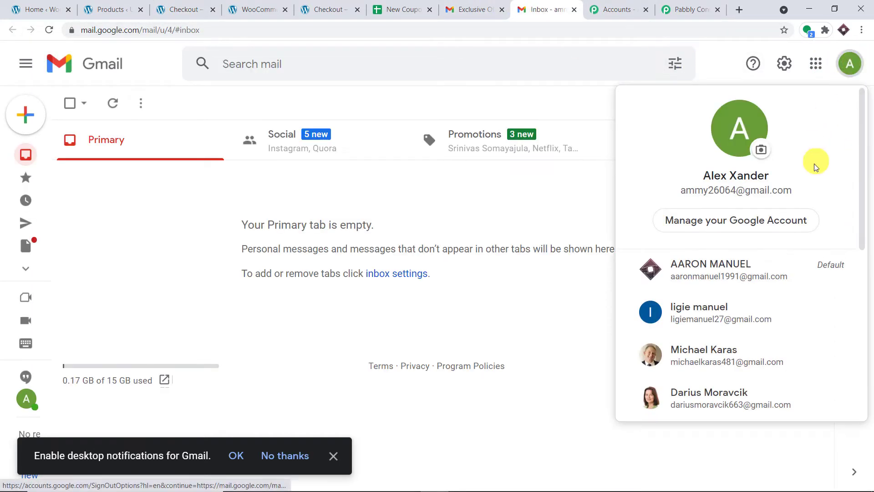
{"action": "left_click_drag", "start_coordinate": [822, 194], "coordinate": [644, 193]}
{"action": "right_click", "coordinate": [696, 189]}
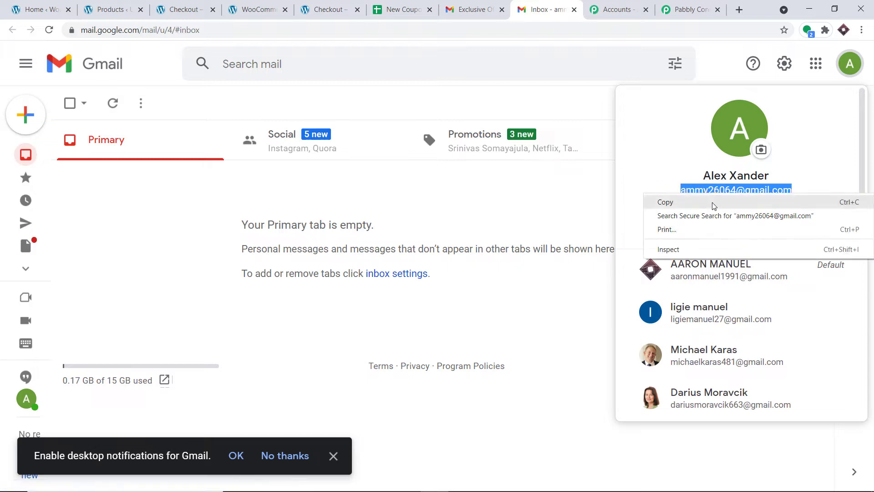
{"action": "left_click", "coordinate": [713, 205]}
Paste the copied address into the checkout email and place the order
{"action": "left_click", "coordinate": [132, 8]}
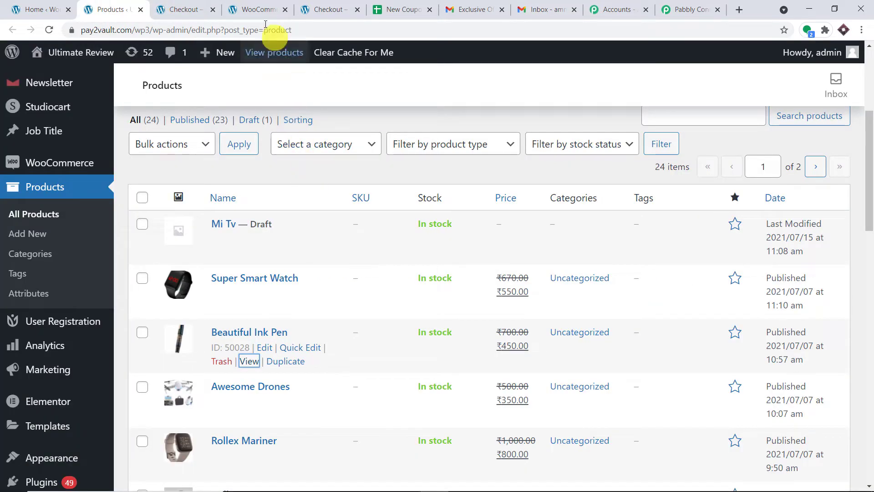
{"action": "left_click", "coordinate": [205, 5]}
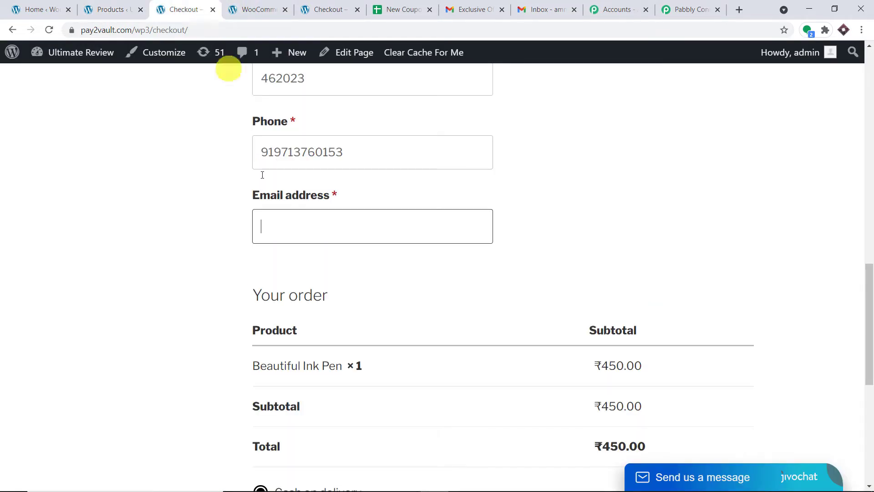
{"action": "right_click", "coordinate": [319, 230]}
{"action": "left_click", "coordinate": [357, 319]}
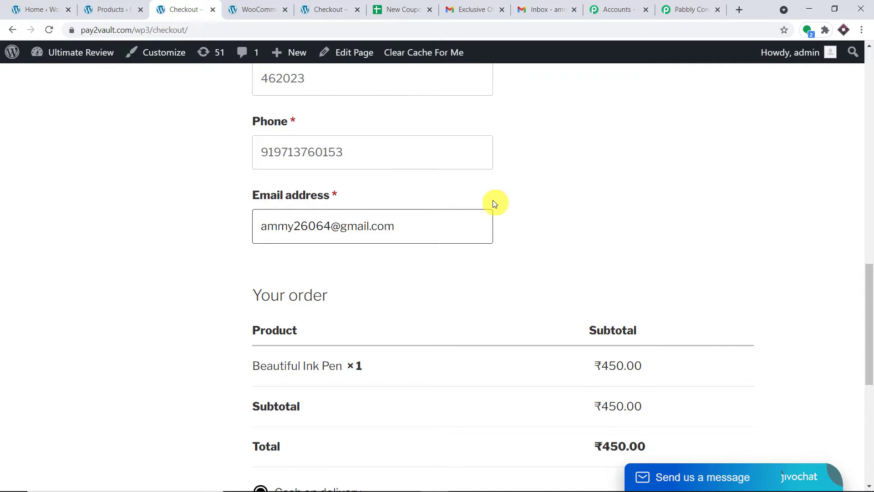
{"action": "scroll", "coordinate": [486, 212], "scroll_direction": "down", "scroll_amount": 7}
{"action": "left_click", "coordinate": [675, 335]}
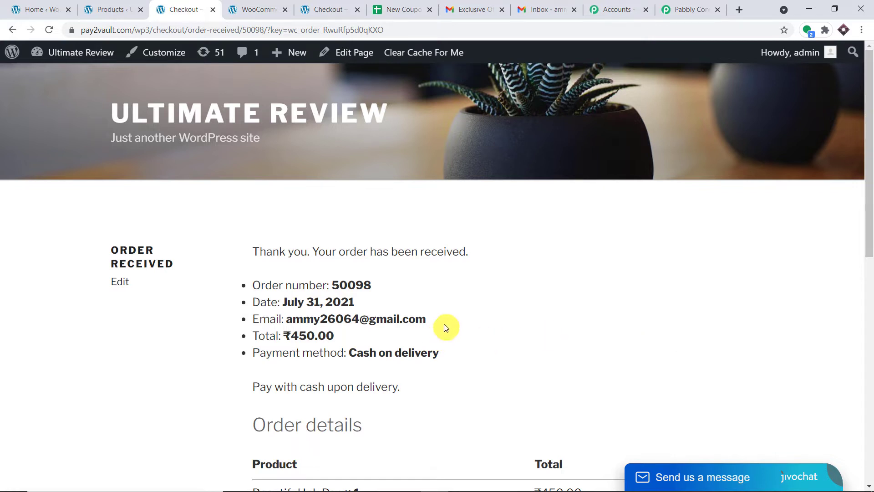
Review the order-received email, ₹450.00 total and Cash on delivery payment method
{"action": "left_click_drag", "start_coordinate": [426, 320], "coordinate": [293, 320]}
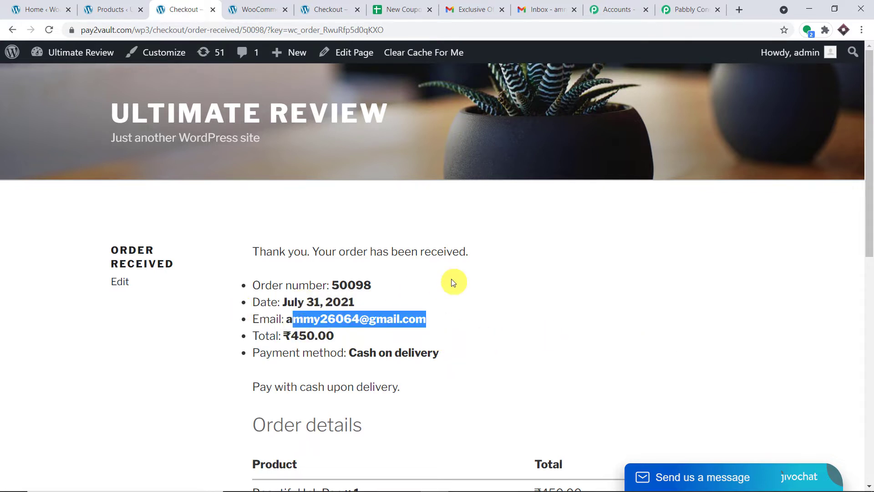
{"action": "left_click", "coordinate": [408, 277]}
{"action": "scroll", "coordinate": [365, 299], "scroll_direction": "down", "scroll_amount": 1}
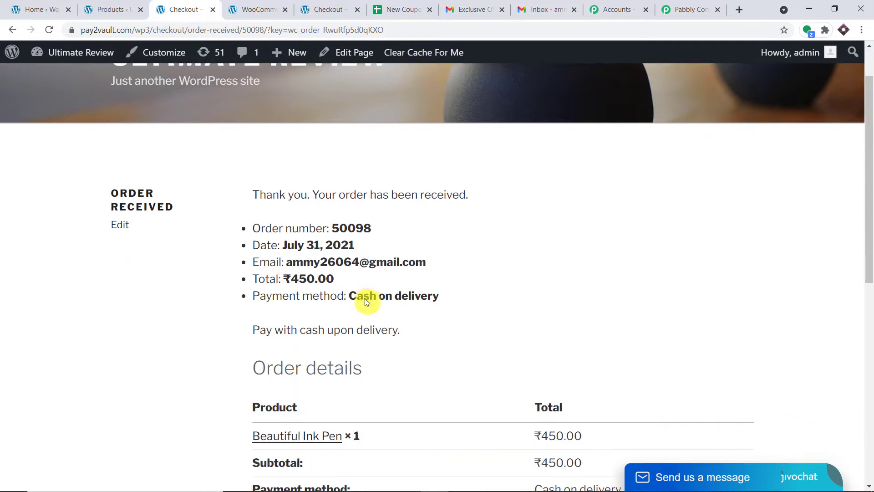
{"action": "left_click_drag", "start_coordinate": [354, 281], "coordinate": [286, 277]}
{"action": "scroll", "coordinate": [487, 259], "scroll_direction": "down", "scroll_amount": 1}
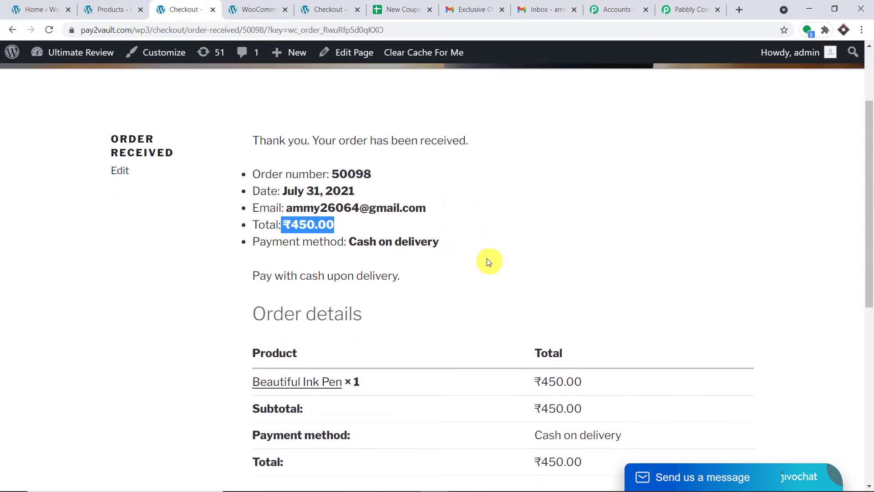
{"action": "left_click", "coordinate": [464, 247]}
{"action": "left_click_drag", "start_coordinate": [465, 247], "coordinate": [318, 244]}
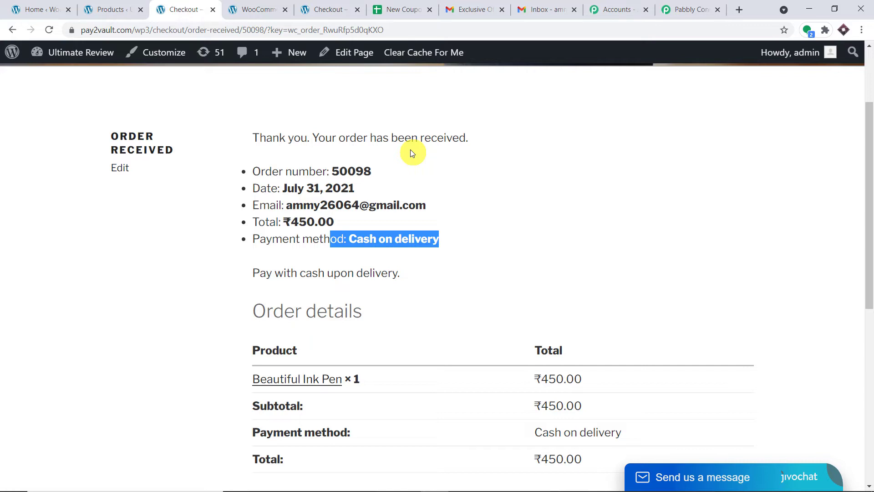
Review the captured order response, highlighting Status processing and Currency INR
{"action": "left_click", "coordinate": [691, 5]}
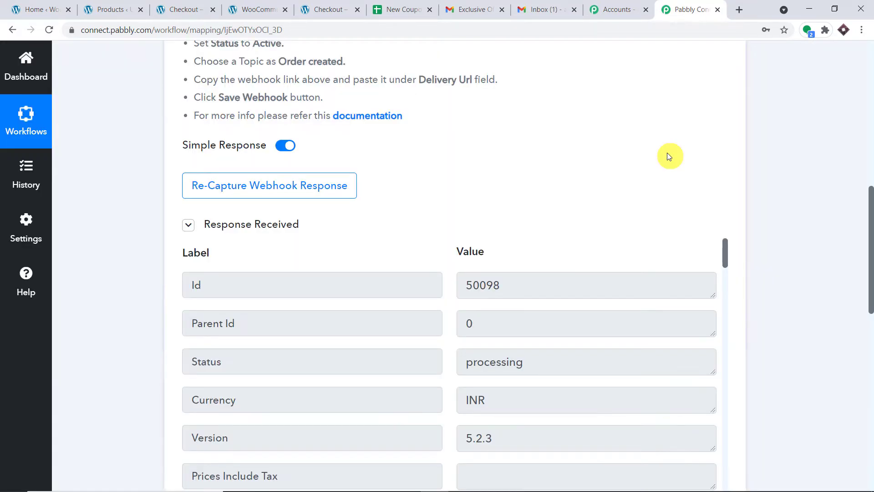
{"action": "scroll", "coordinate": [640, 249], "scroll_direction": "down", "scroll_amount": 3}
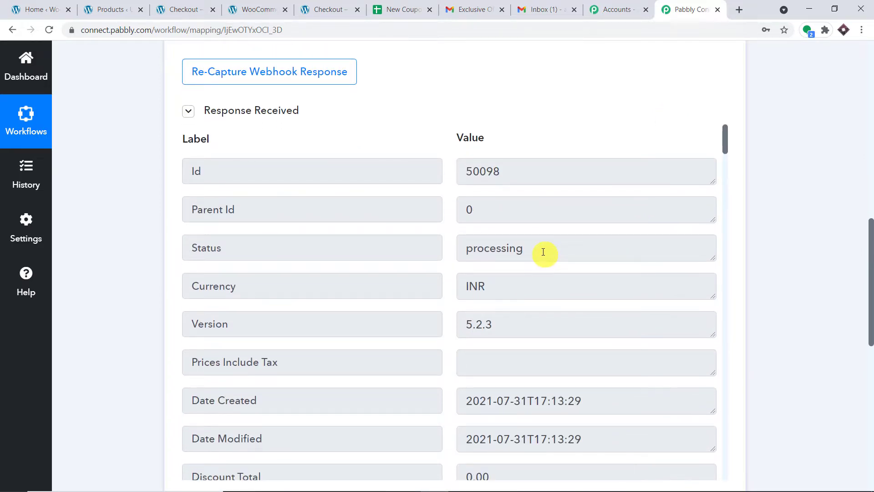
{"action": "left_click_drag", "start_coordinate": [543, 252], "coordinate": [305, 246]}
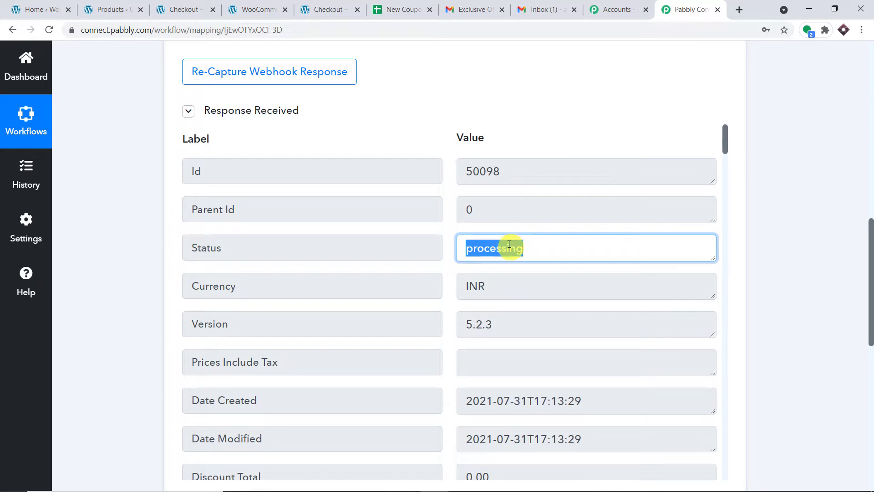
{"action": "scroll", "coordinate": [508, 244], "scroll_direction": "down", "scroll_amount": 1}
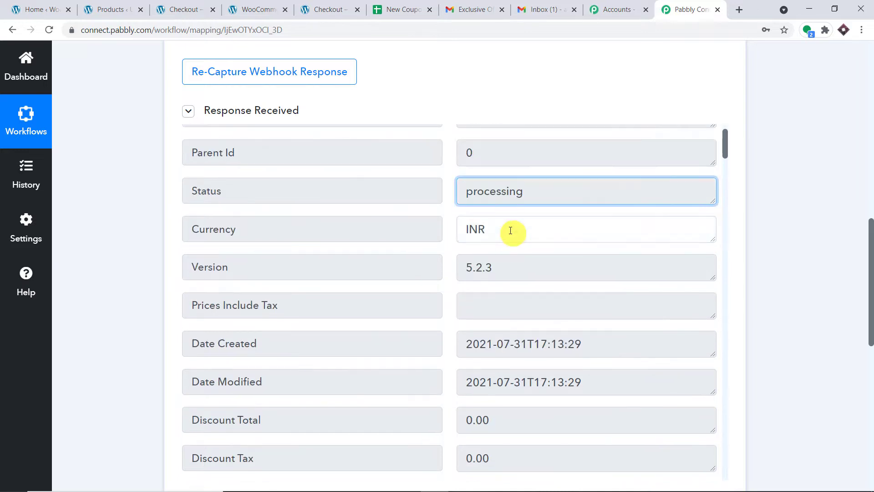
{"action": "double_click", "coordinate": [511, 230]}
Highlight the billing details in the response, including first and last name, state MP and postcode
{"action": "scroll", "coordinate": [578, 234], "scroll_direction": "down", "scroll_amount": 2}
{"action": "scroll", "coordinate": [639, 229], "scroll_direction": "down", "scroll_amount": 10}
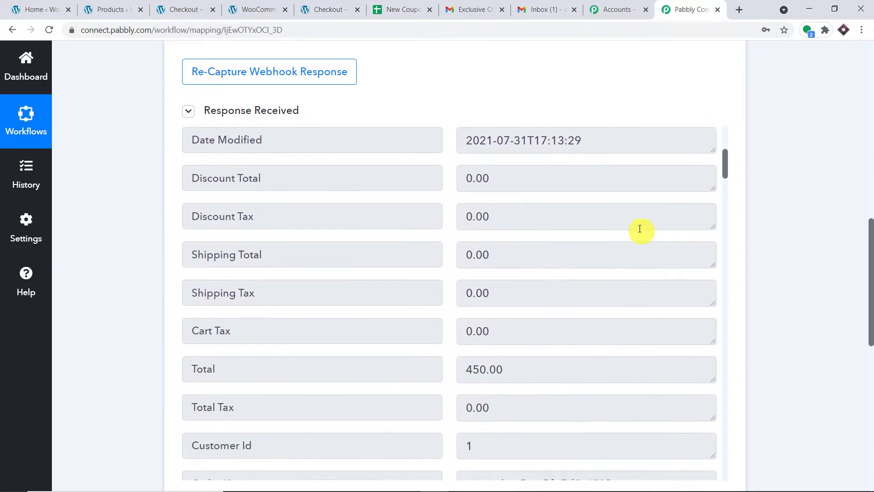
{"action": "scroll", "coordinate": [639, 228], "scroll_direction": "down", "scroll_amount": 1}
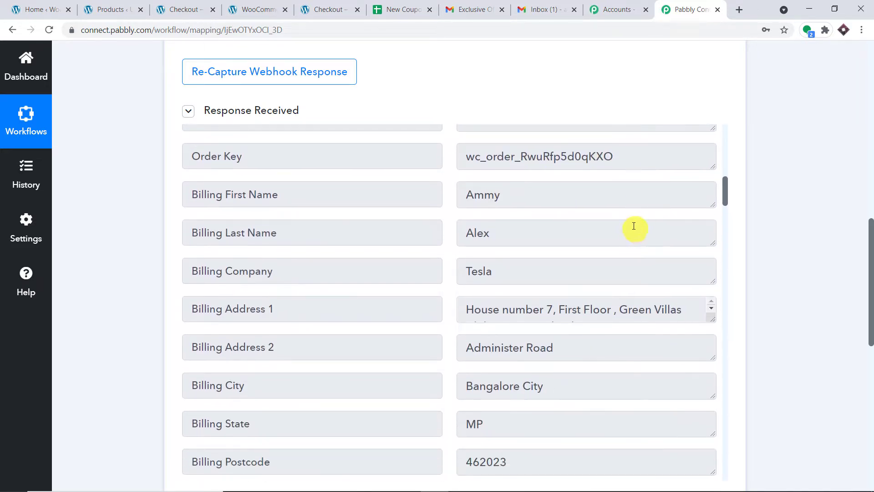
{"action": "left_click_drag", "start_coordinate": [554, 200], "coordinate": [378, 203]}
{"action": "left_click_drag", "start_coordinate": [537, 233], "coordinate": [341, 230]}
{"action": "scroll", "coordinate": [583, 235], "scroll_direction": "down", "scroll_amount": 1}
{"action": "left_click_drag", "start_coordinate": [567, 220], "coordinate": [228, 215]}
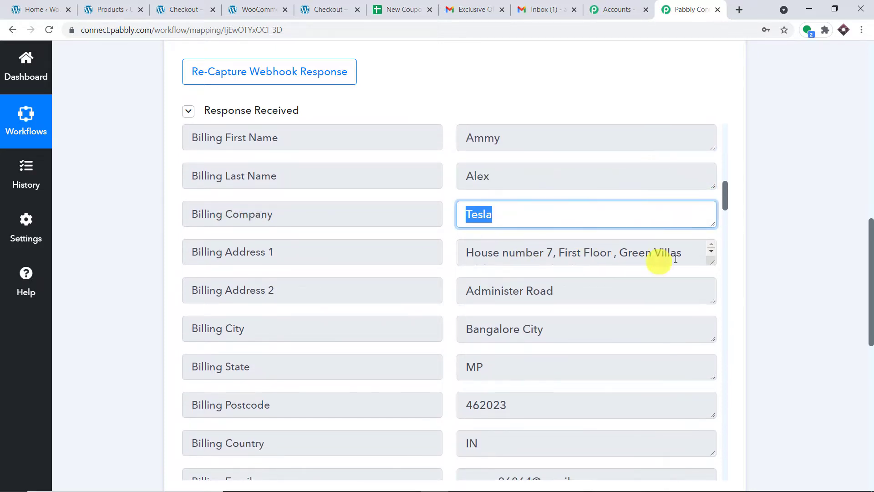
{"action": "left_click_drag", "start_coordinate": [694, 260], "coordinate": [274, 252]}
{"action": "scroll", "coordinate": [596, 251], "scroll_direction": "down", "scroll_amount": 1}
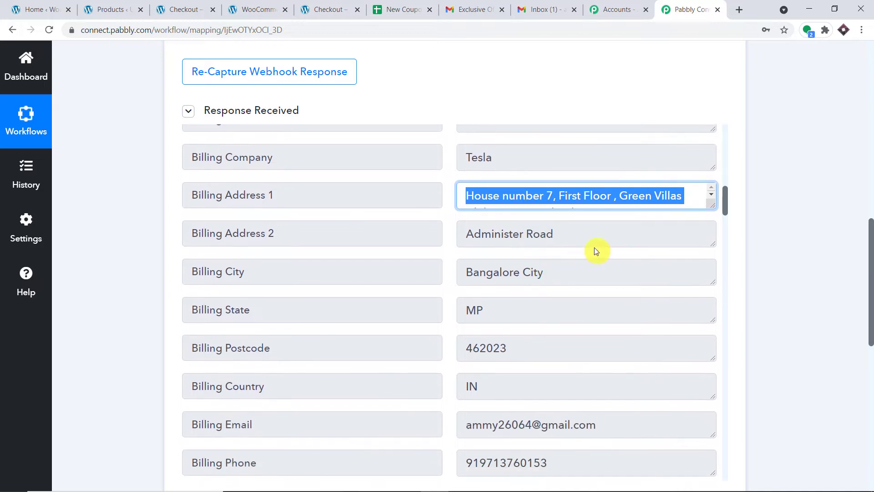
{"action": "left_click_drag", "start_coordinate": [590, 240], "coordinate": [266, 251]}
{"action": "scroll", "coordinate": [571, 244], "scroll_direction": "down", "scroll_amount": 1}
{"action": "left_click_drag", "start_coordinate": [559, 233], "coordinate": [285, 232]}
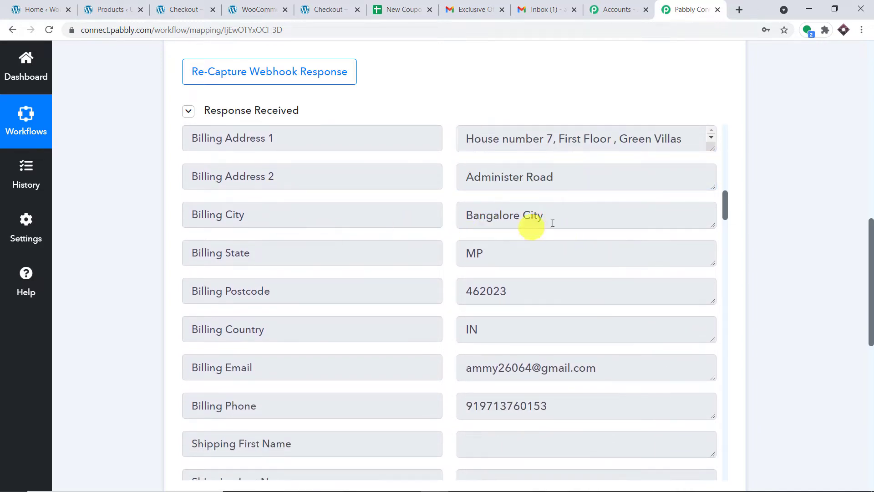
{"action": "left_click_drag", "start_coordinate": [568, 207], "coordinate": [392, 251]}
{"action": "scroll", "coordinate": [510, 206], "scroll_direction": "down", "scroll_amount": 1}
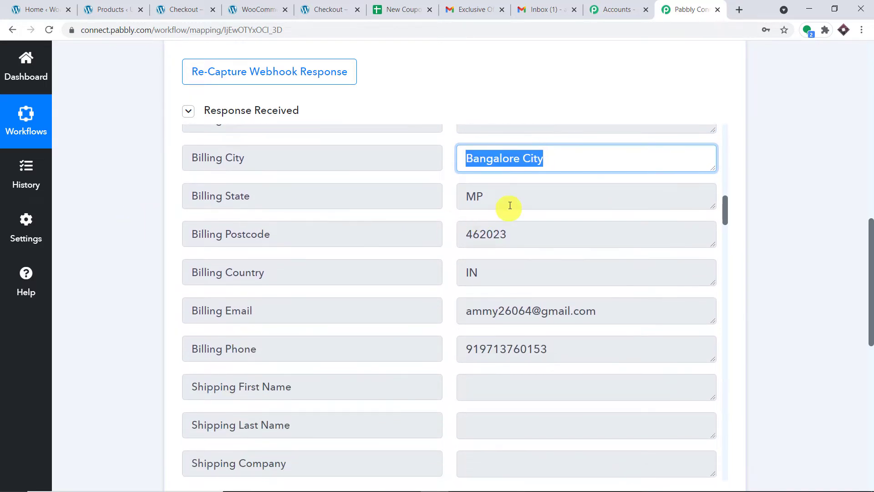
{"action": "left_click_drag", "start_coordinate": [510, 205], "coordinate": [260, 203]}
{"action": "left_click_drag", "start_coordinate": [528, 248], "coordinate": [97, 244]}
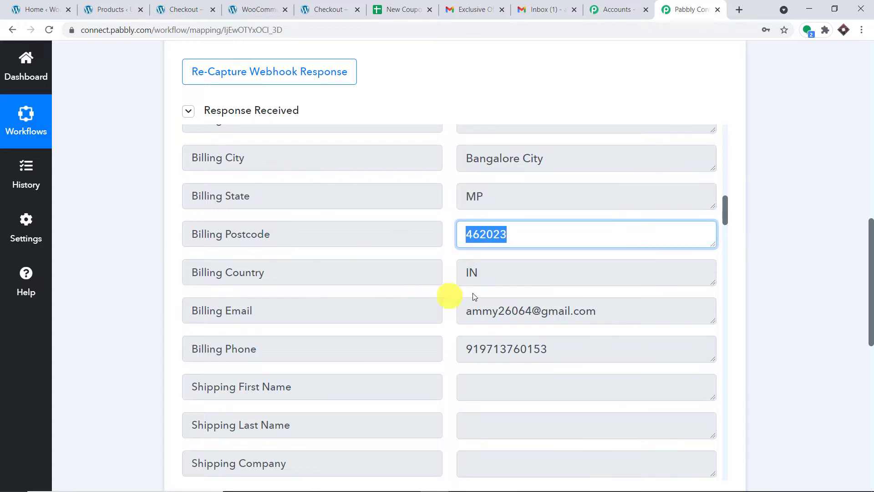
{"action": "left_click_drag", "start_coordinate": [636, 304], "coordinate": [88, 302]}
{"action": "scroll", "coordinate": [468, 266], "scroll_direction": "down", "scroll_amount": 1}
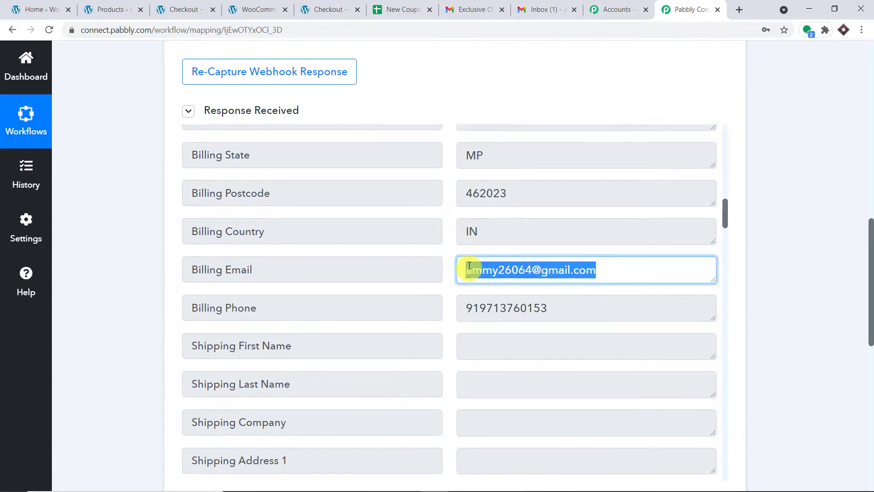
{"action": "scroll", "coordinate": [469, 266], "scroll_direction": "down", "scroll_amount": 1}
{"action": "left_click_drag", "start_coordinate": [597, 234], "coordinate": [296, 234]}
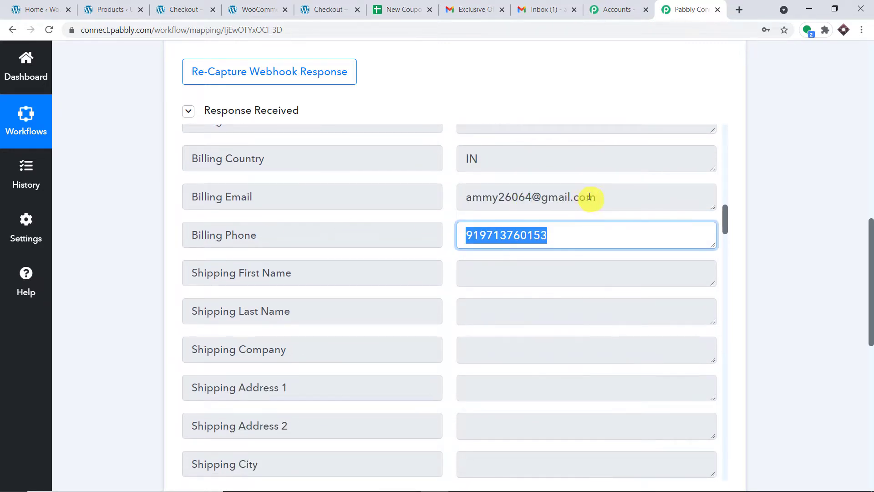
Return to the top of the response and highlight the Status value processing again
{"action": "scroll", "coordinate": [529, 195], "scroll_direction": "up", "scroll_amount": 3}
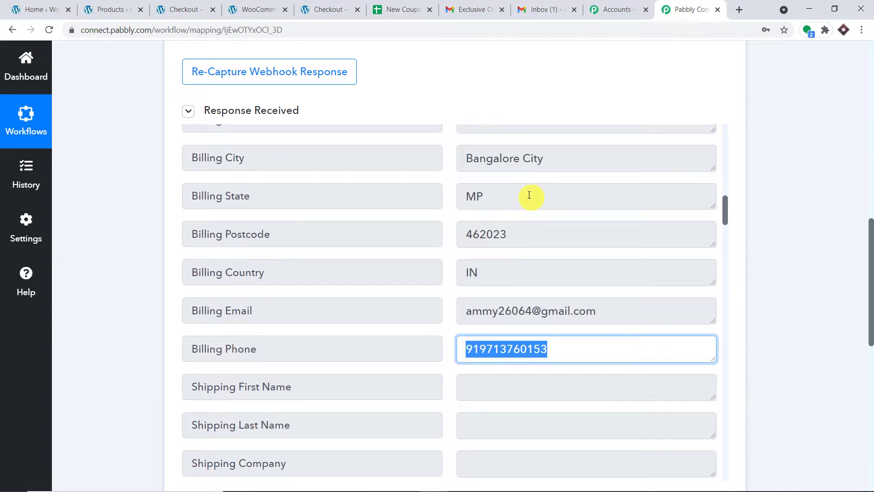
{"action": "scroll", "coordinate": [541, 211], "scroll_direction": "down", "scroll_amount": 4}
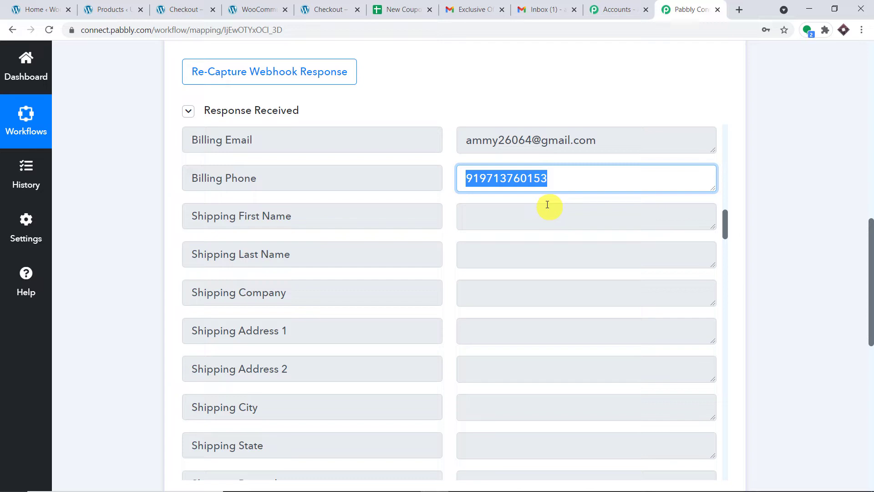
{"action": "scroll", "coordinate": [547, 205], "scroll_direction": "up", "scroll_amount": 15}
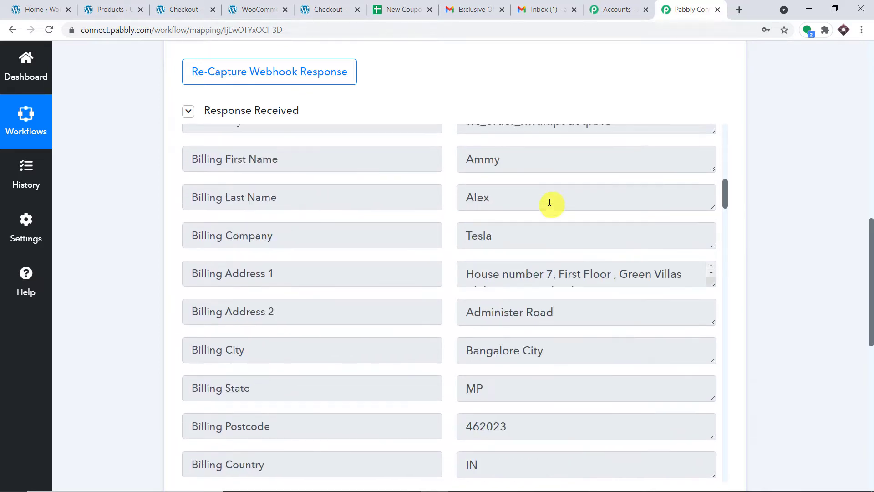
{"action": "scroll", "coordinate": [547, 202], "scroll_direction": "up", "scroll_amount": 7}
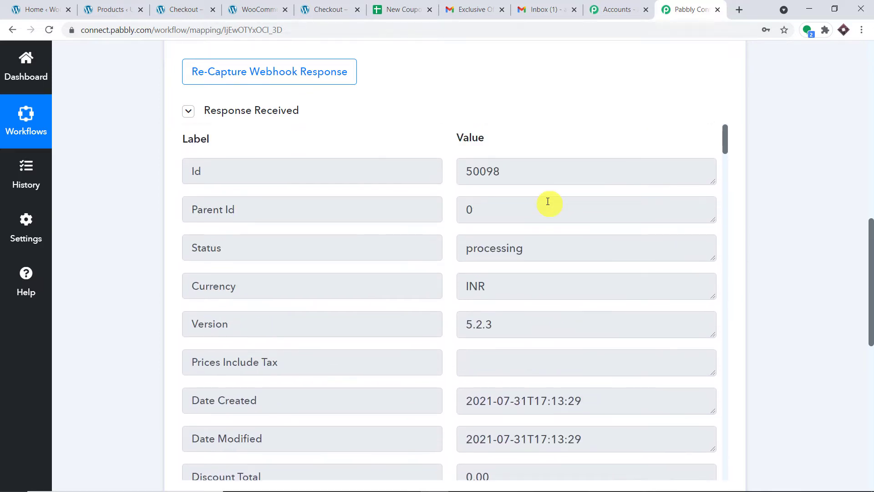
{"action": "left_click", "coordinate": [210, 247]}
{"action": "left_click_drag", "start_coordinate": [565, 249], "coordinate": [4, 254]}
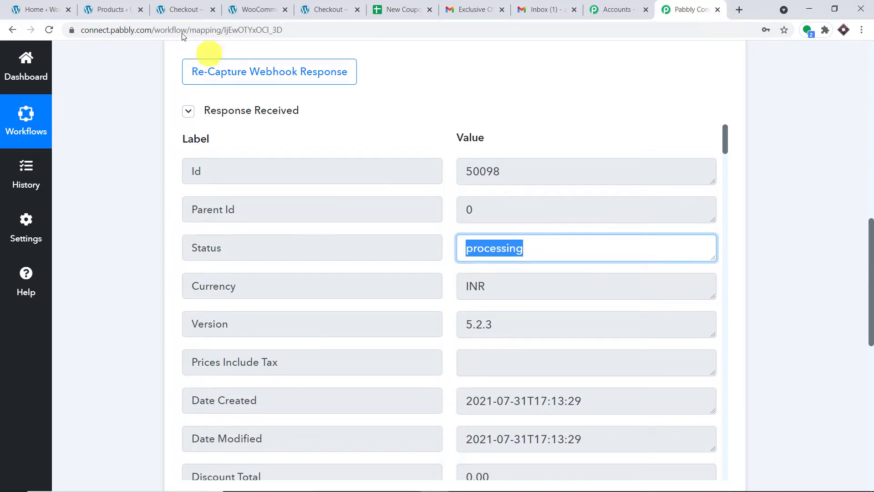
Open the WooCommerce Orders list in a new tab from the WordPress admin
{"action": "left_click", "coordinate": [116, 9]}
{"action": "scroll", "coordinate": [55, 230], "scroll_direction": "down", "scroll_amount": 7}
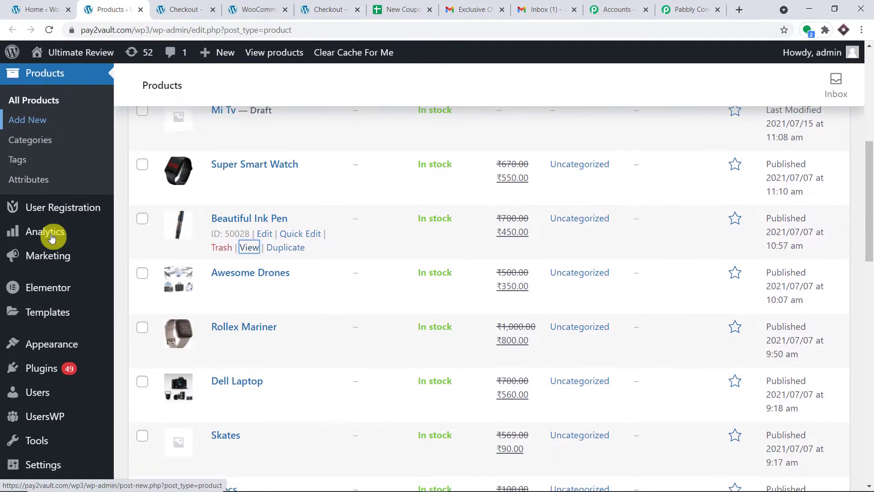
{"action": "scroll", "coordinate": [56, 269], "scroll_direction": "up", "scroll_amount": 6}
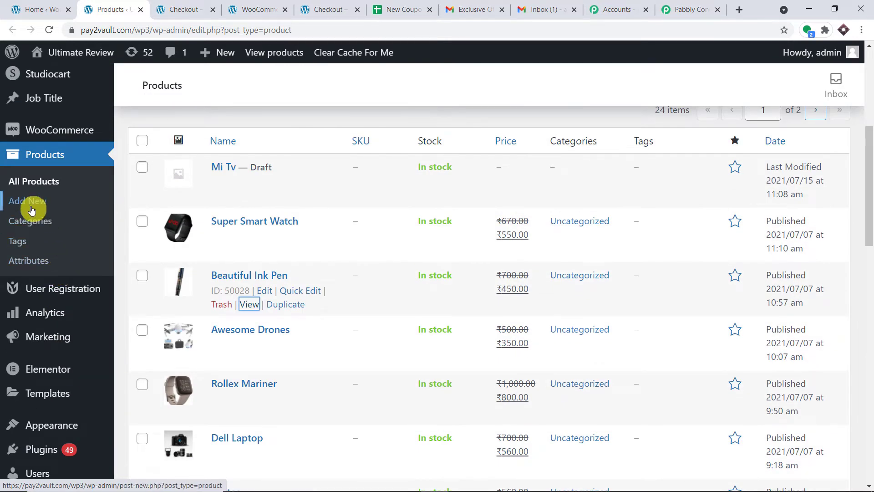
{"action": "scroll", "coordinate": [47, 141], "scroll_direction": "up", "scroll_amount": 3}
{"action": "mouse_move", "coordinate": [75, 304]}
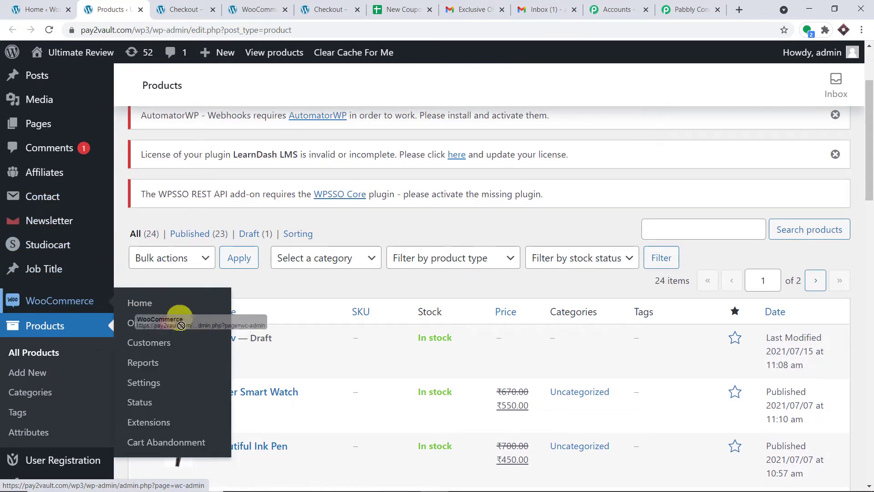
{"action": "right_click", "coordinate": [154, 324]}
{"action": "left_click", "coordinate": [178, 331]}
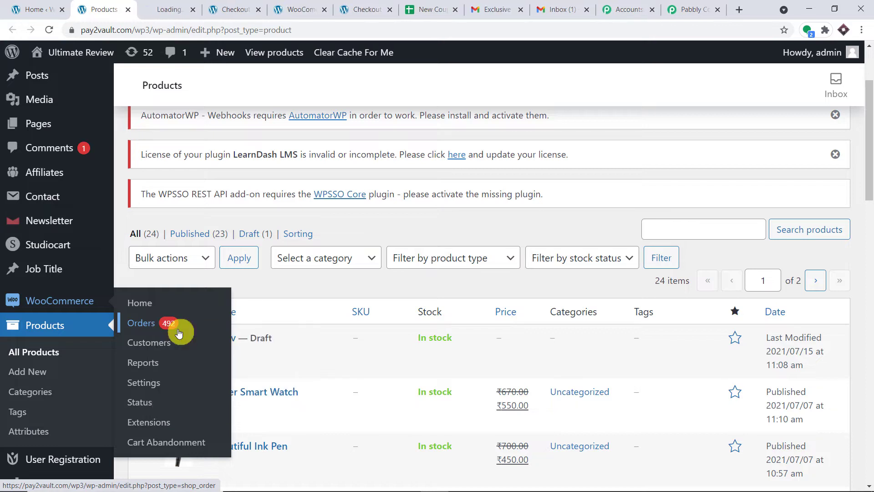
{"action": "left_click", "coordinate": [242, 9]}
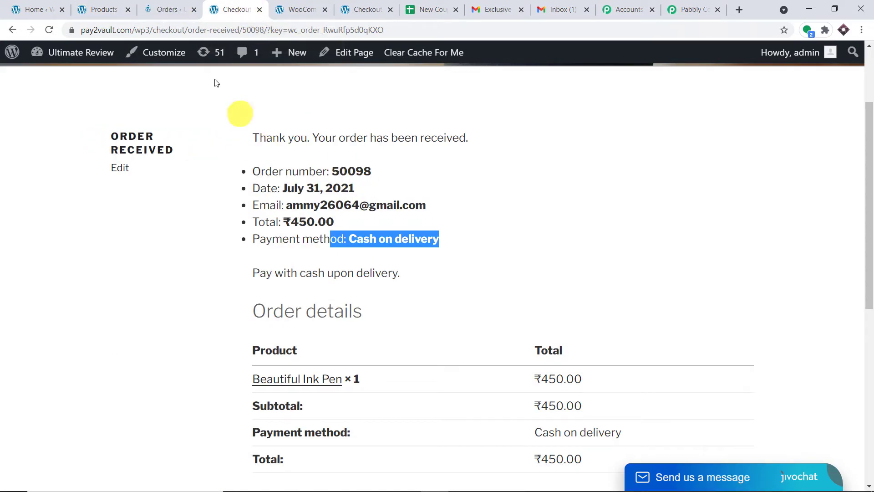
{"action": "left_click", "coordinate": [171, 7]}
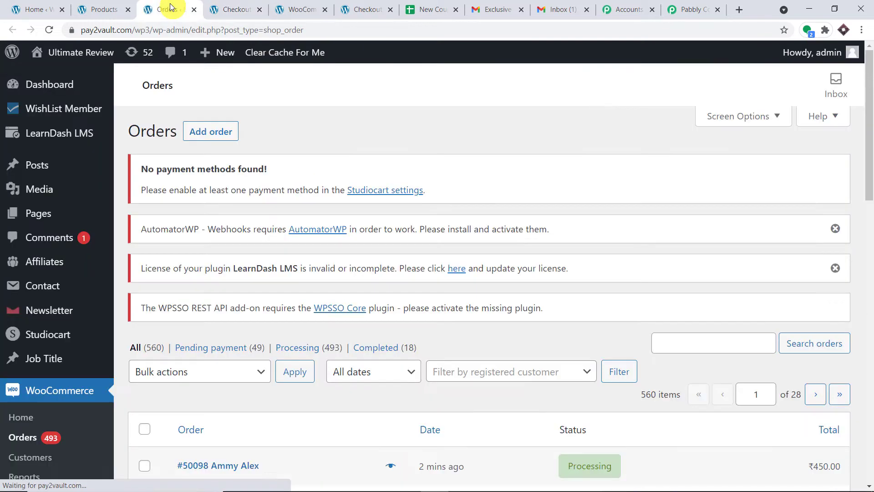
Open the newest order's Edit Order page in a new tab
{"action": "scroll", "coordinate": [474, 171], "scroll_direction": "down", "scroll_amount": 3}
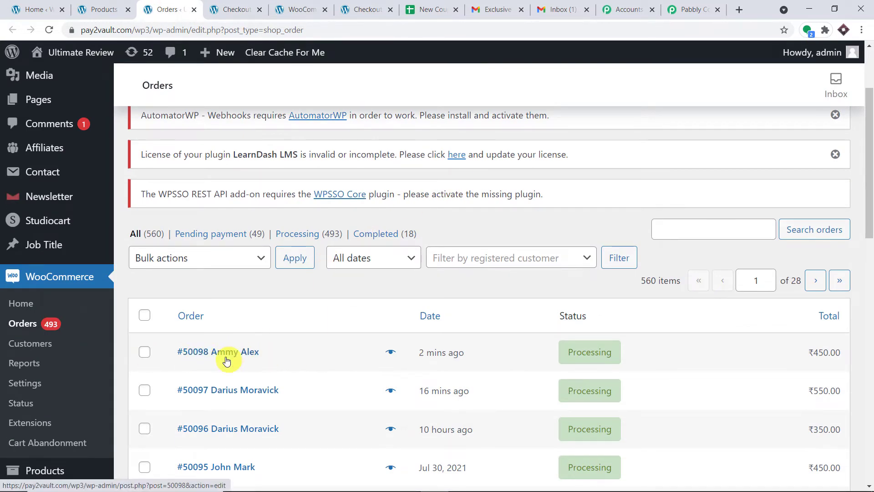
{"action": "right_click", "coordinate": [226, 360]}
{"action": "left_click", "coordinate": [241, 363]}
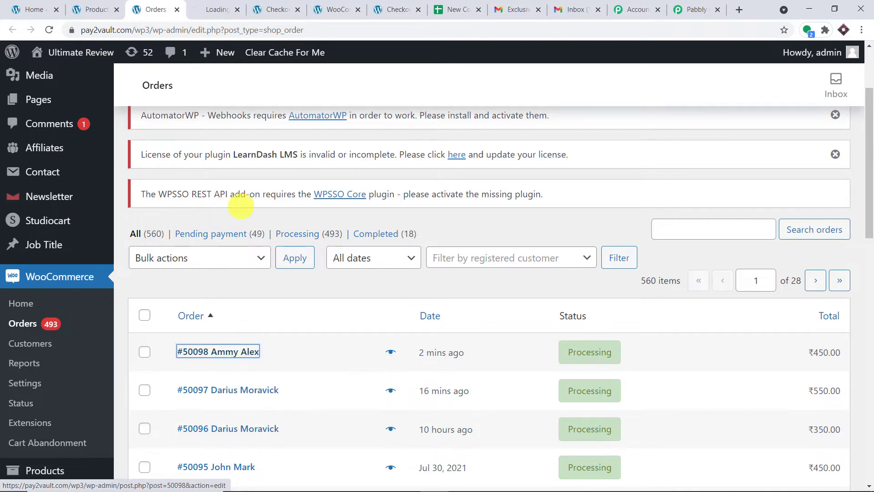
{"action": "left_click", "coordinate": [227, 7]}
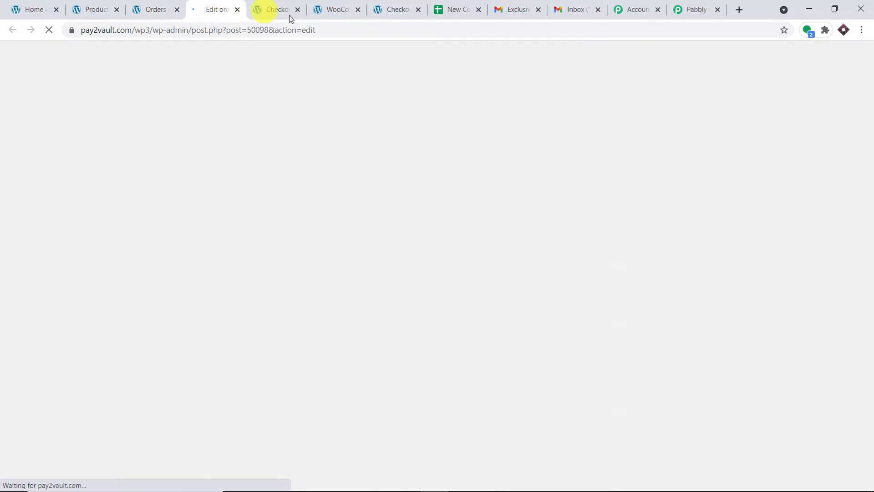
Review the order status choices, confirming the order is still Processing
{"action": "scroll", "coordinate": [526, 169], "scroll_direction": "down", "scroll_amount": 3}
{"action": "scroll", "coordinate": [529, 171], "scroll_direction": "down", "scroll_amount": 6}
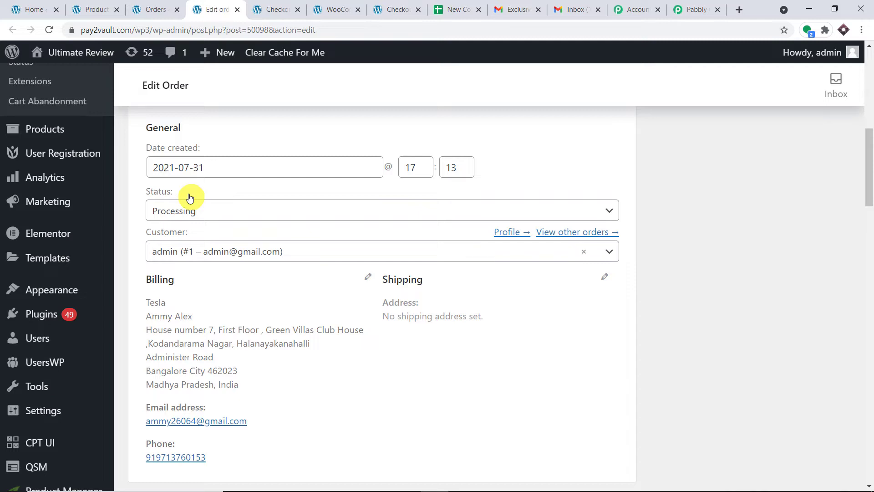
{"action": "left_click", "coordinate": [196, 209]}
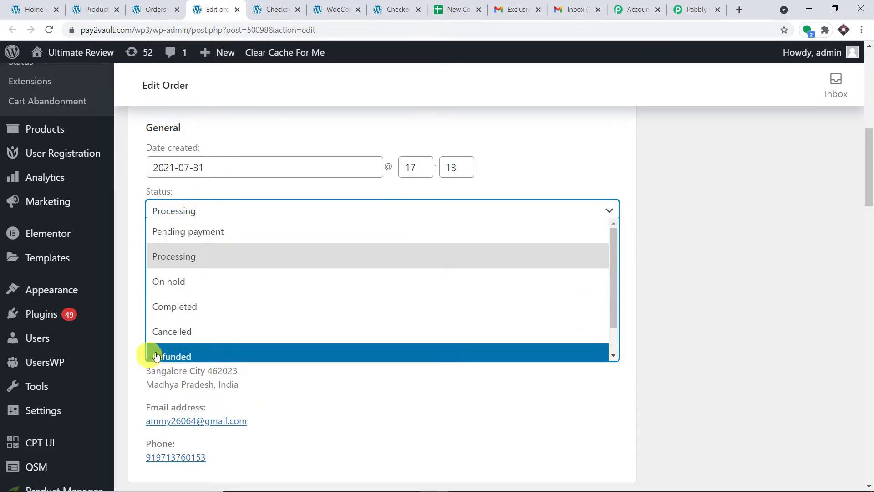
{"action": "scroll", "coordinate": [251, 345], "scroll_direction": "down", "scroll_amount": 1}
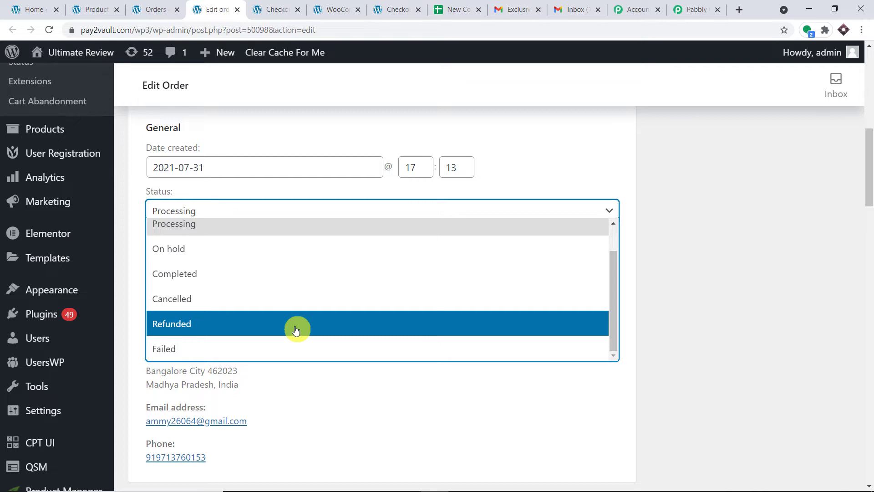
{"action": "scroll", "coordinate": [296, 329], "scroll_direction": "up", "scroll_amount": 1}
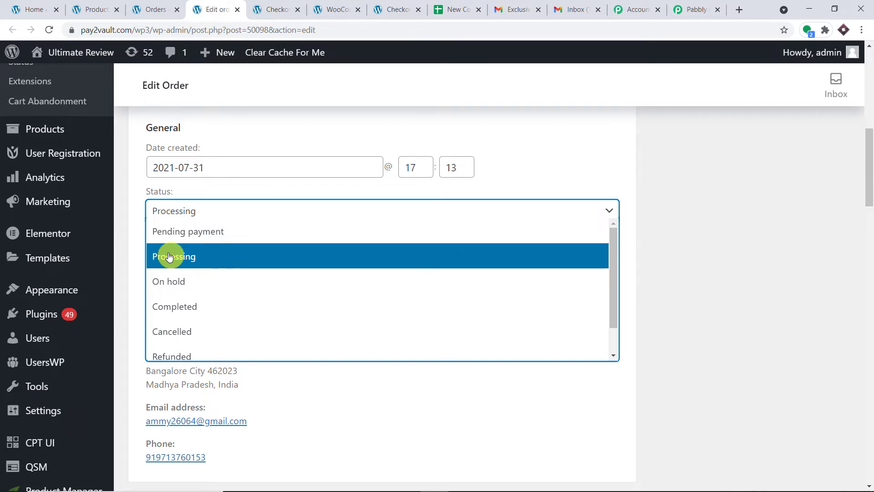
{"action": "scroll", "coordinate": [196, 280], "scroll_direction": "down", "scroll_amount": 1}
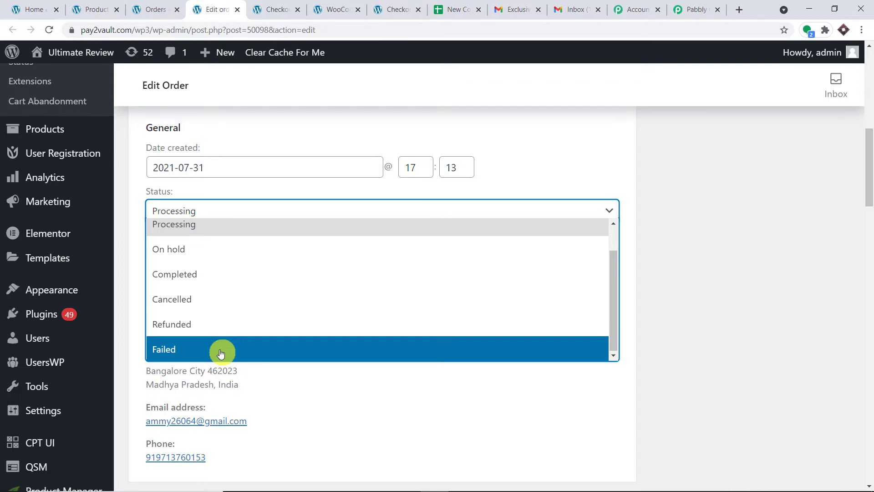
{"action": "left_click", "coordinate": [701, 9]}
Add Filter by Pabbly as the next action step
{"action": "scroll", "coordinate": [742, 146], "scroll_direction": "down", "scroll_amount": 5}
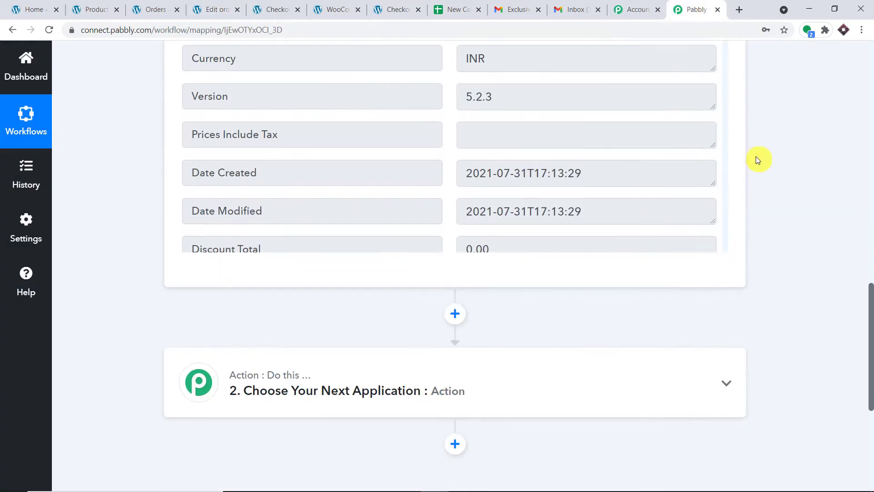
{"action": "scroll", "coordinate": [755, 159], "scroll_direction": "down", "scroll_amount": 5}
{"action": "left_click", "coordinate": [427, 199]}
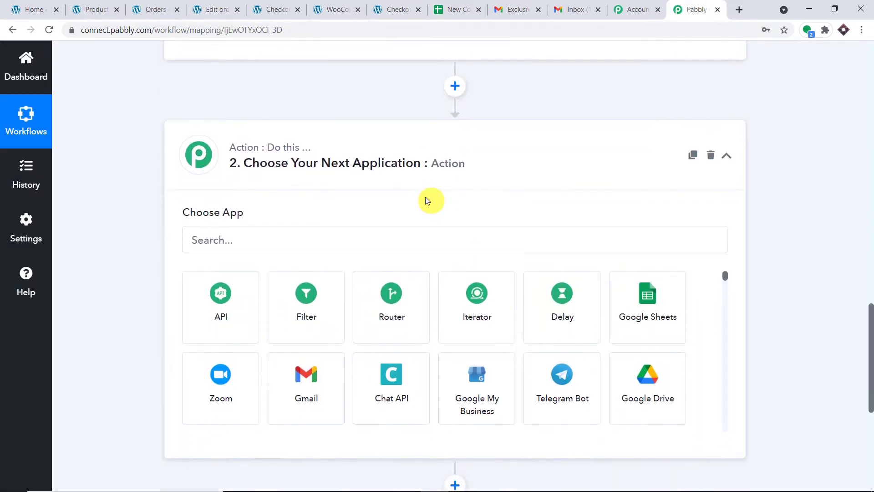
{"action": "left_click", "coordinate": [261, 230]}
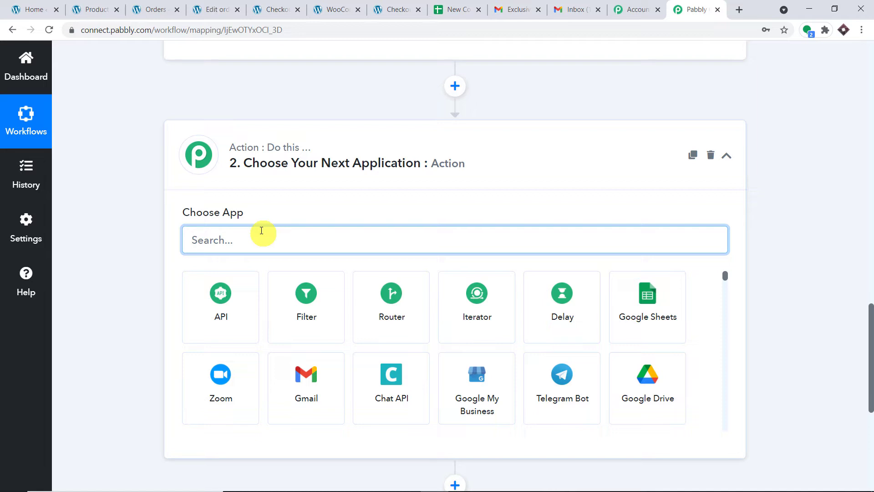
{"action": "left_click", "coordinate": [309, 307]}
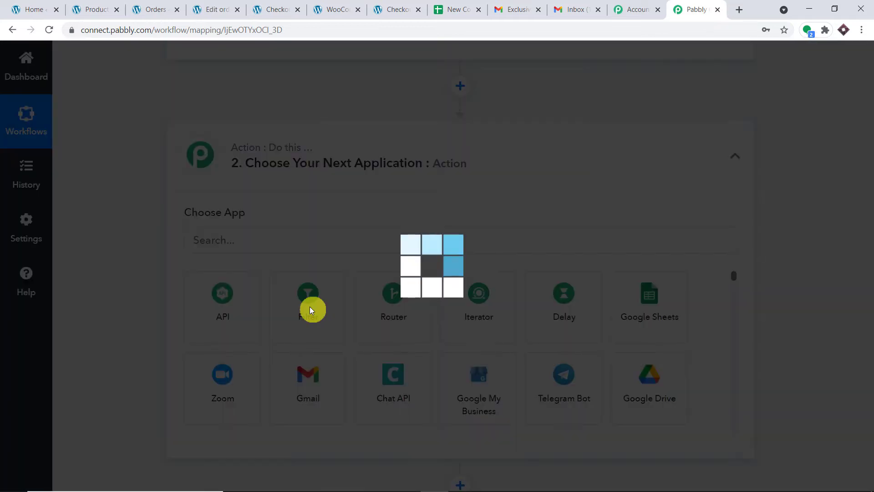
Set the filter's Select Label to the WooCommerce field Status : processing
{"action": "scroll", "coordinate": [446, 215], "scroll_direction": "down", "scroll_amount": 3}
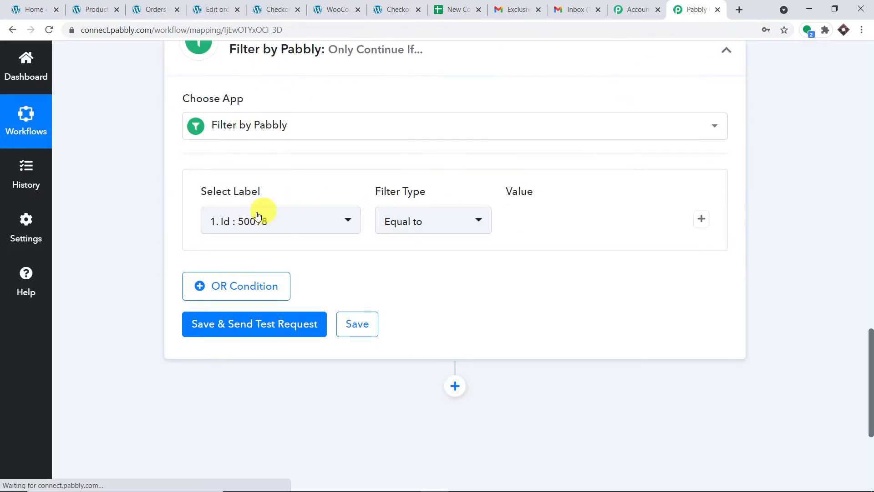
{"action": "left_click", "coordinate": [257, 220]}
{"action": "left_click", "coordinate": [305, 284]}
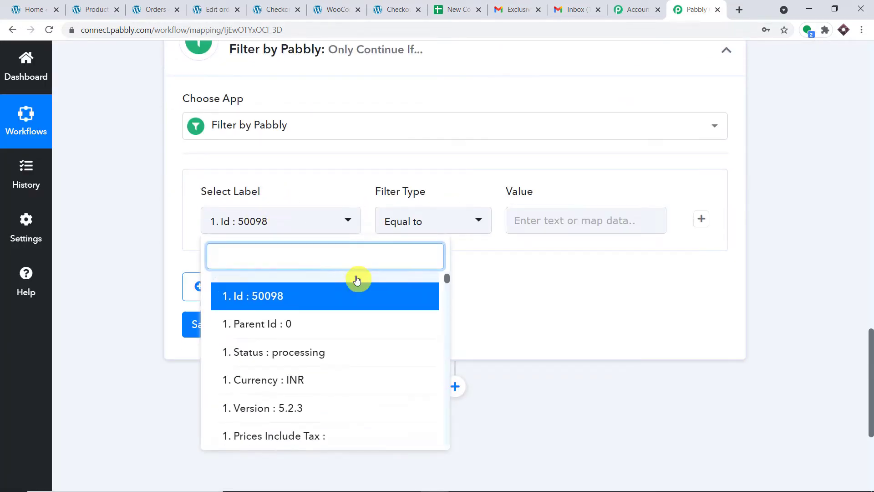
{"action": "scroll", "coordinate": [357, 279], "scroll_direction": "down", "scroll_amount": 1}
{"action": "left_click", "coordinate": [306, 328]}
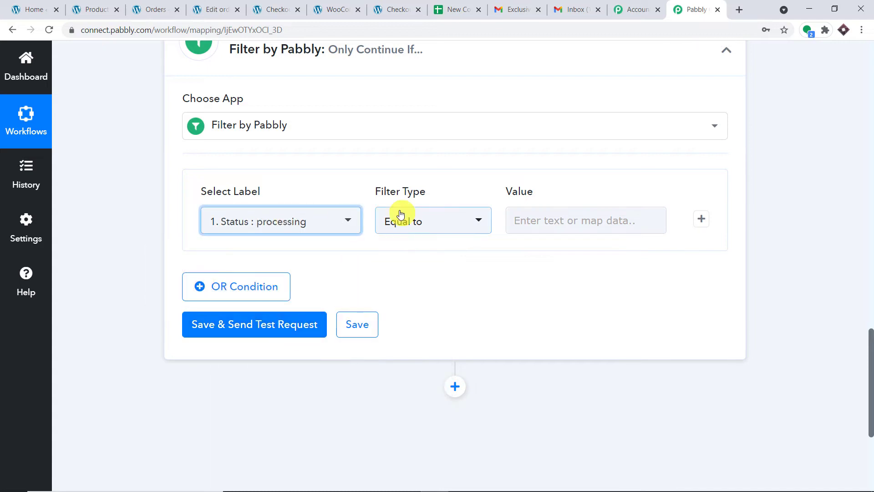
Copy 'processing' from the trigger data and paste it as the Equal to comparison value
{"action": "scroll", "coordinate": [861, 227], "scroll_direction": "up", "scroll_amount": 10}
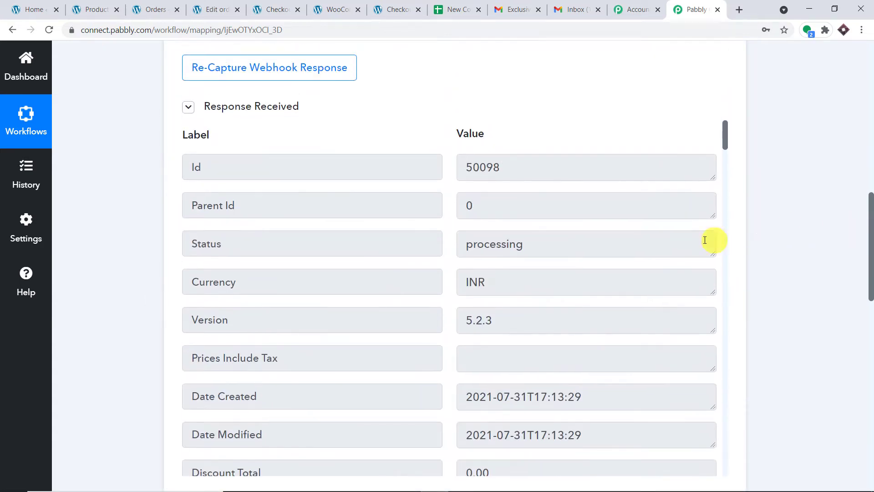
{"action": "left_click_drag", "start_coordinate": [592, 241], "coordinate": [469, 242]}
{"action": "right_click", "coordinate": [469, 242]}
{"action": "left_click", "coordinate": [469, 250]}
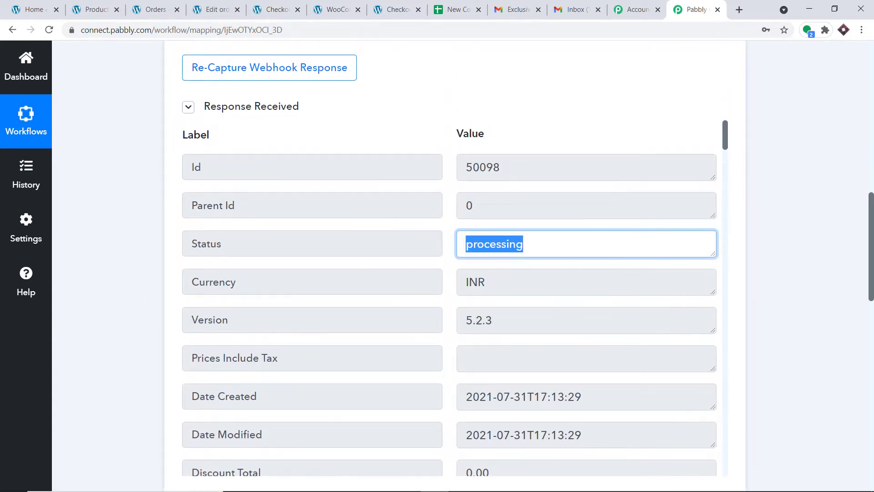
{"action": "scroll", "coordinate": [656, 268], "scroll_direction": "down", "scroll_amount": 10}
{"action": "left_click", "coordinate": [552, 287]}
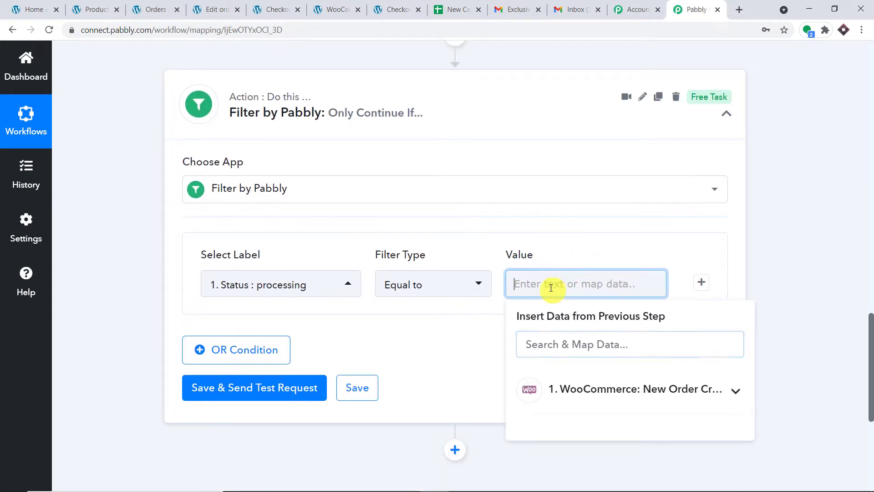
{"action": "right_click", "coordinate": [550, 288]}
{"action": "left_click", "coordinate": [579, 378]}
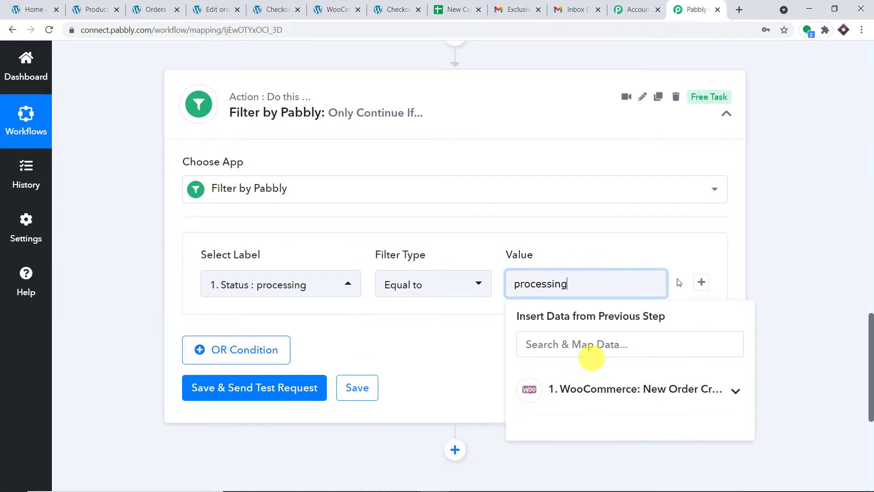
{"action": "left_click", "coordinate": [790, 220]}
{"action": "left_click", "coordinate": [579, 282]}
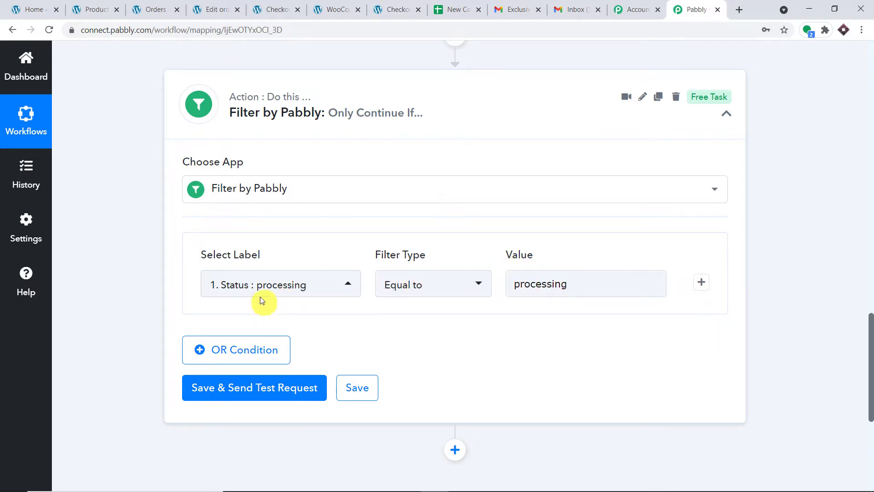
{"action": "scroll", "coordinate": [724, 107], "scroll_direction": "up", "scroll_amount": 8}
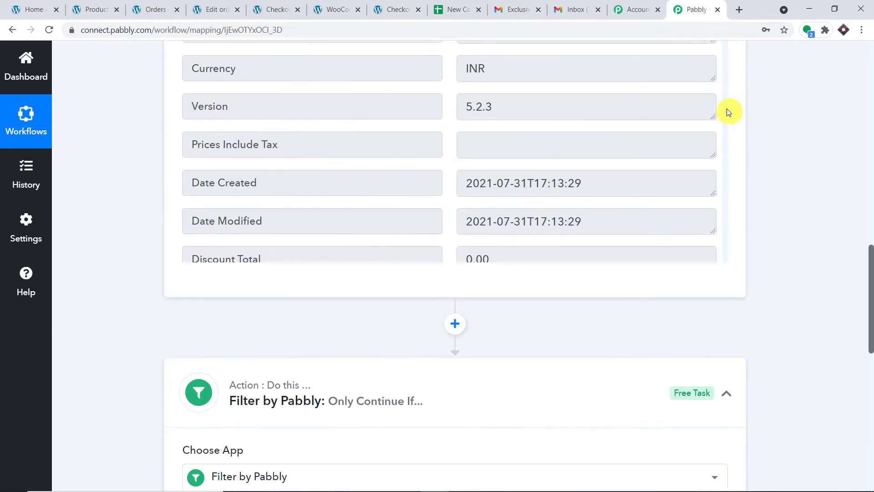
{"action": "scroll", "coordinate": [569, 200], "scroll_direction": "down", "scroll_amount": 10}
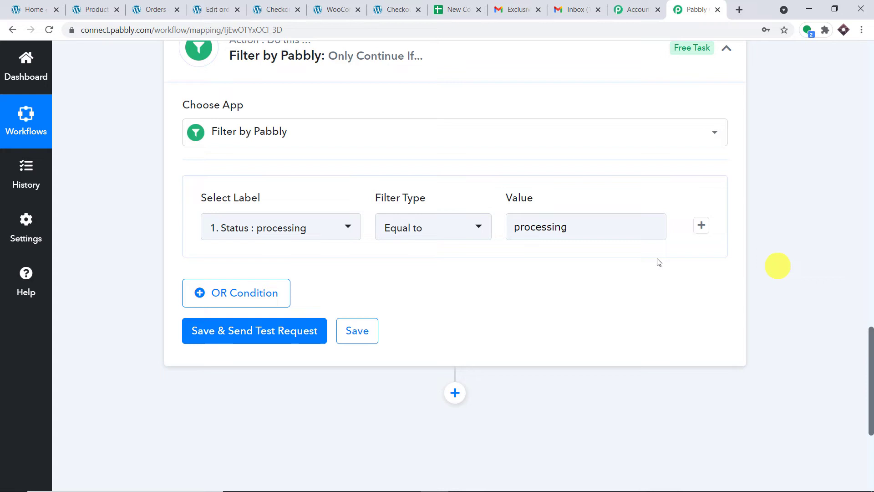
{"action": "left_click", "coordinate": [614, 231]}
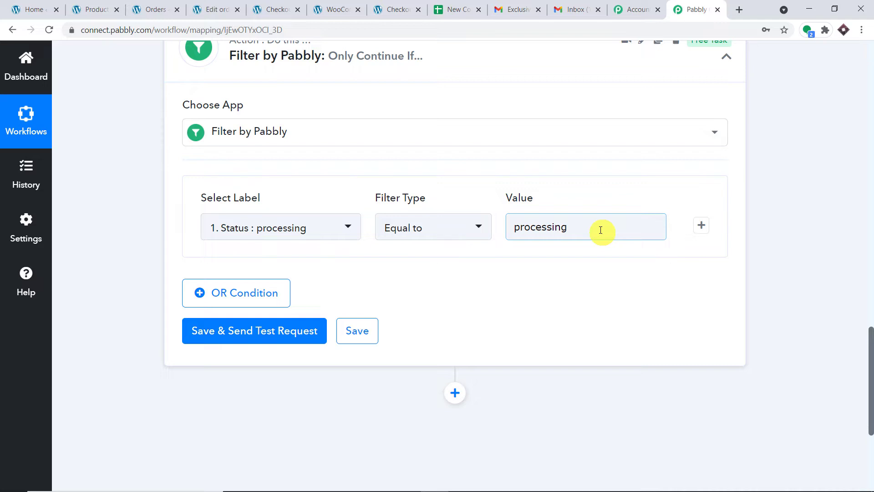
{"action": "scroll", "coordinate": [592, 230], "scroll_direction": "down", "scroll_amount": 1}
Save and test the filter, highlighting Status success and the message 'Condition is true'
{"action": "left_click", "coordinate": [237, 283]}
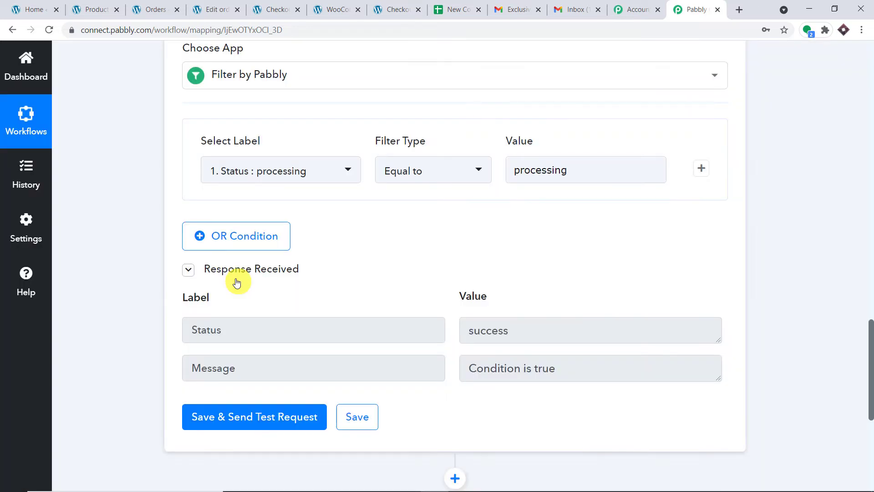
{"action": "scroll", "coordinate": [236, 280], "scroll_direction": "down", "scroll_amount": 2}
{"action": "double_click", "coordinate": [287, 225]}
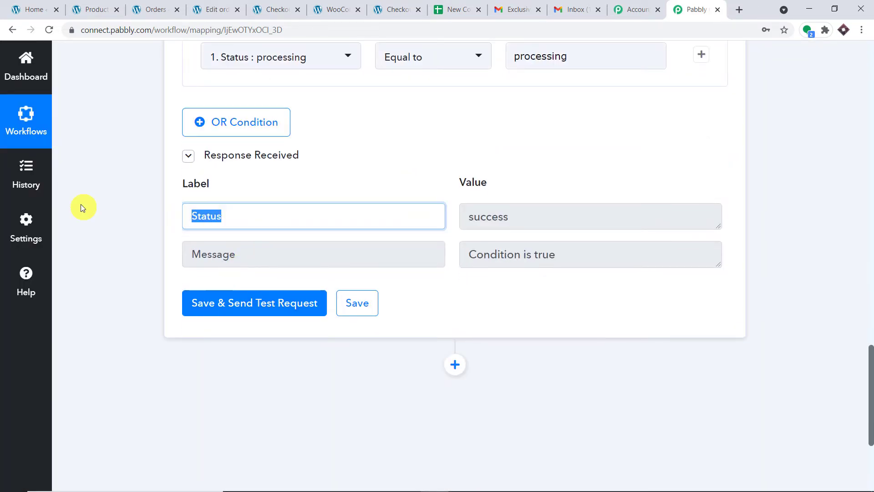
{"action": "double_click", "coordinate": [534, 214]}
{"action": "double_click", "coordinate": [289, 246]}
{"action": "triple_click", "coordinate": [517, 253]}
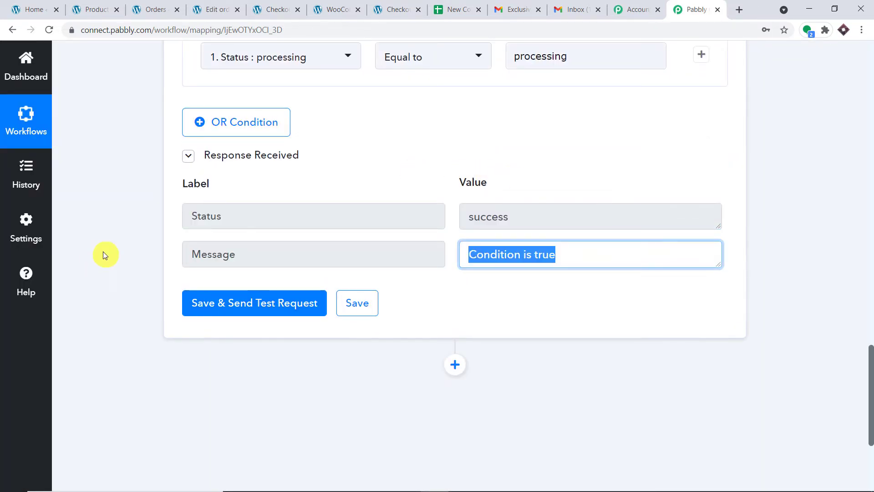
Clear the highlight and scroll through the filter's test response
{"action": "scroll", "coordinate": [421, 189], "scroll_direction": "up", "scroll_amount": 2}
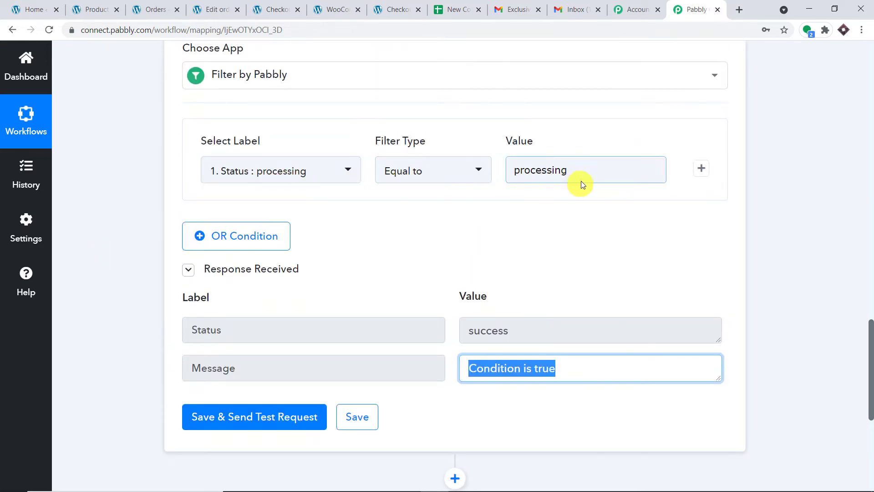
{"action": "left_click", "coordinate": [824, 209]}
{"action": "scroll", "coordinate": [815, 207], "scroll_direction": "down", "scroll_amount": 1}
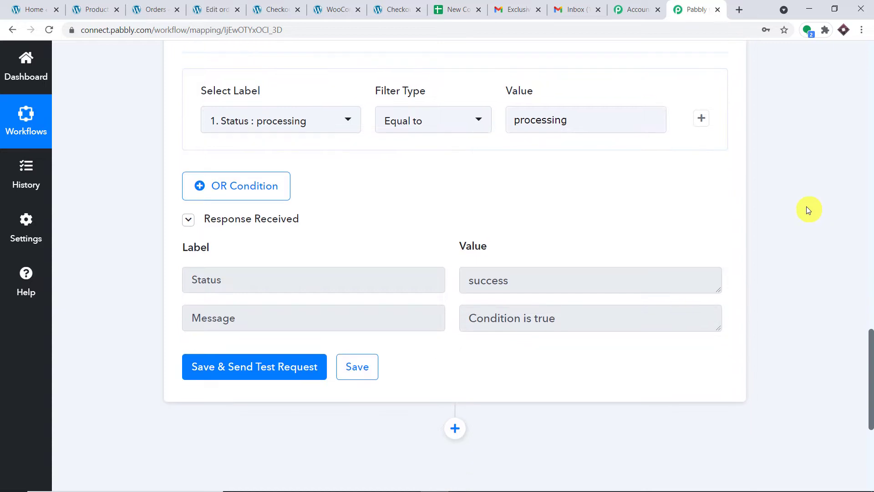
{"action": "scroll", "coordinate": [806, 209], "scroll_direction": "down", "scroll_amount": 3}
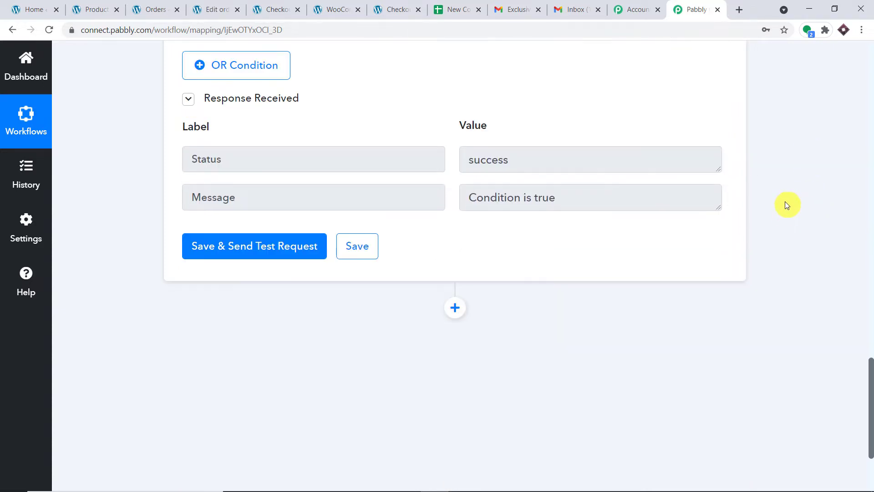
{"action": "scroll", "coordinate": [791, 194], "scroll_direction": "up", "scroll_amount": 7}
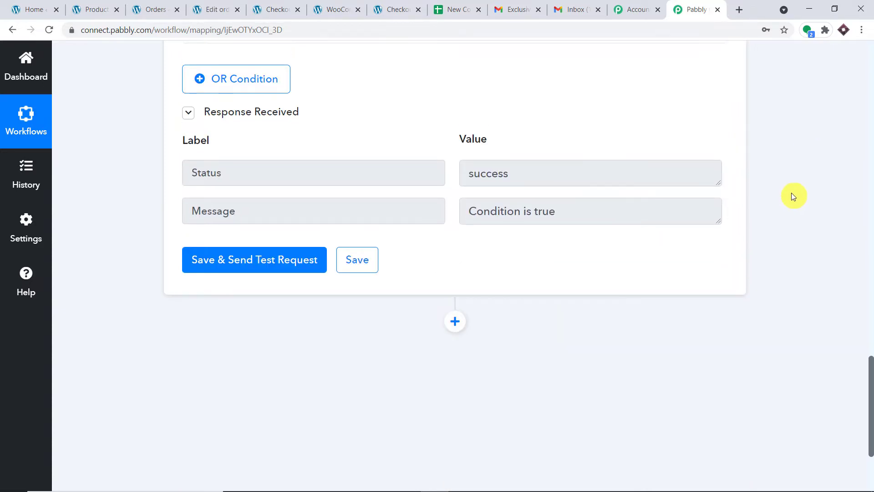
{"action": "scroll", "coordinate": [682, 187], "scroll_direction": "down", "scroll_amount": 6}
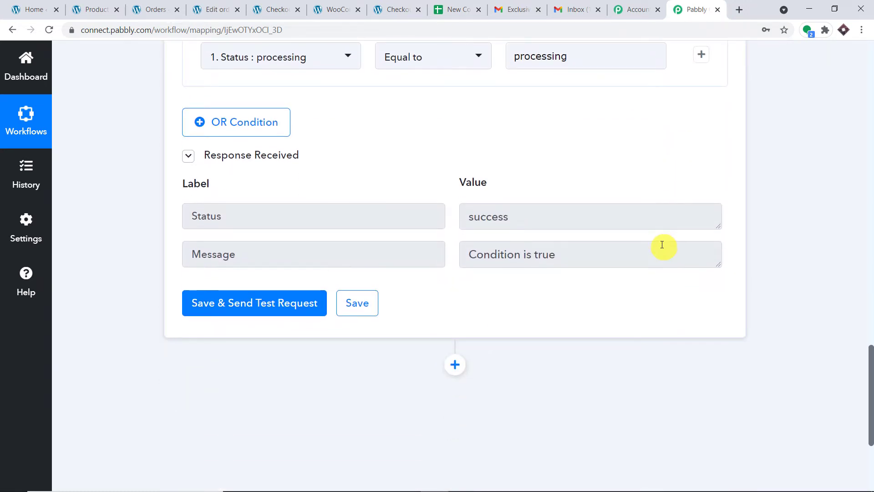
{"action": "scroll", "coordinate": [662, 246], "scroll_direction": "down", "scroll_amount": 1}
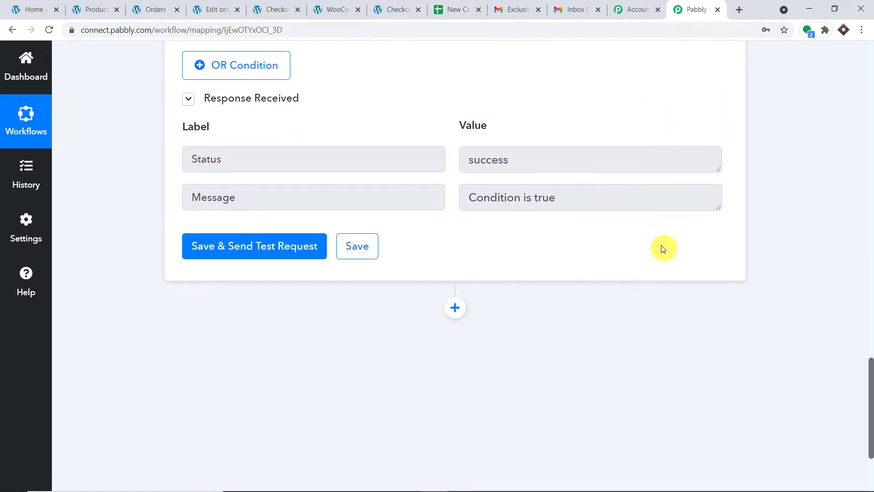
In New Coupon Sheet, point out coupon codes CGTYHU, CGUJIL9, CGUDJ9, CGTYUI, CGFDRT and CGFRTG
{"action": "left_click", "coordinate": [454, 8]}
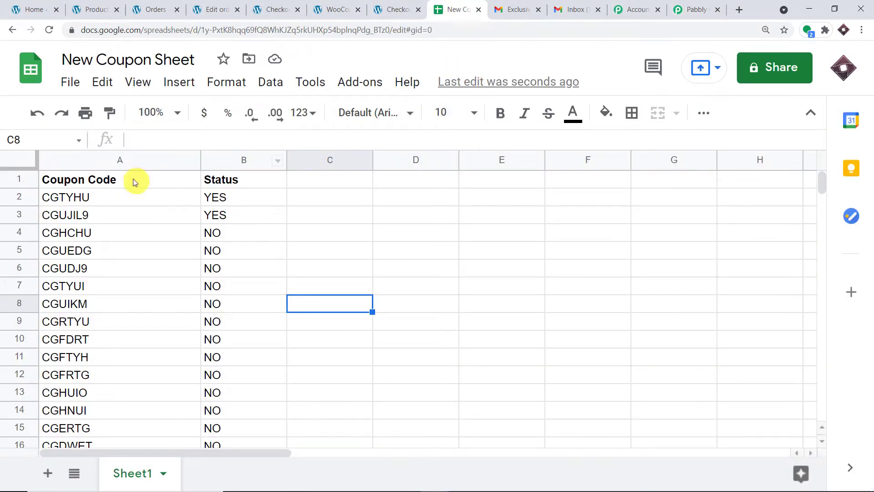
{"action": "left_click", "coordinate": [108, 200]}
{"action": "left_click", "coordinate": [107, 215]}
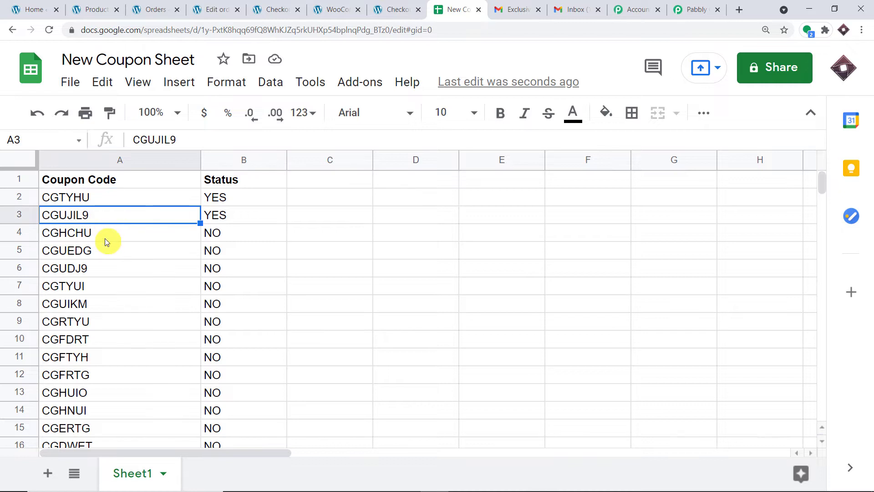
{"action": "left_click", "coordinate": [98, 268]}
{"action": "left_click", "coordinate": [95, 287]}
{"action": "left_click", "coordinate": [91, 339]}
{"action": "left_click", "coordinate": [91, 375]}
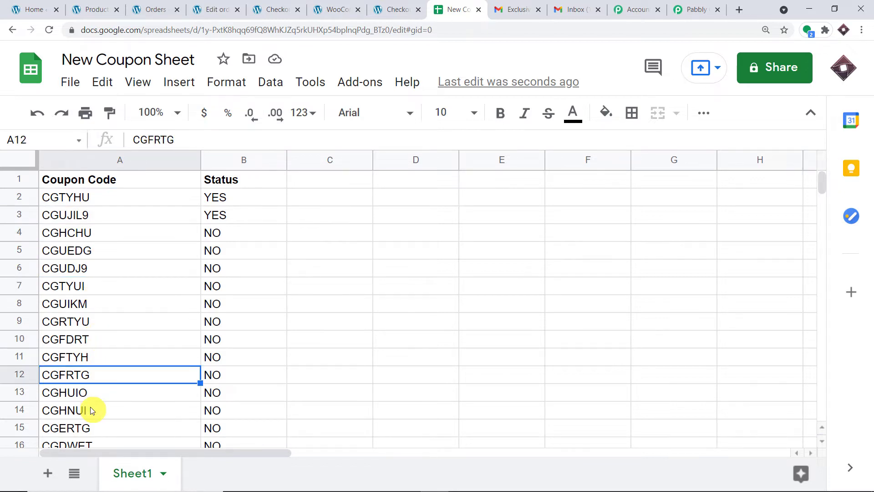
{"action": "scroll", "coordinate": [90, 406], "scroll_direction": "down", "scroll_amount": 3}
{"action": "scroll", "coordinate": [216, 236], "scroll_direction": "up", "scroll_amount": 3}
Point out that CGTYHU and CGUJIL9 still show Status YES in B2 and B3
{"action": "left_click", "coordinate": [76, 218]}
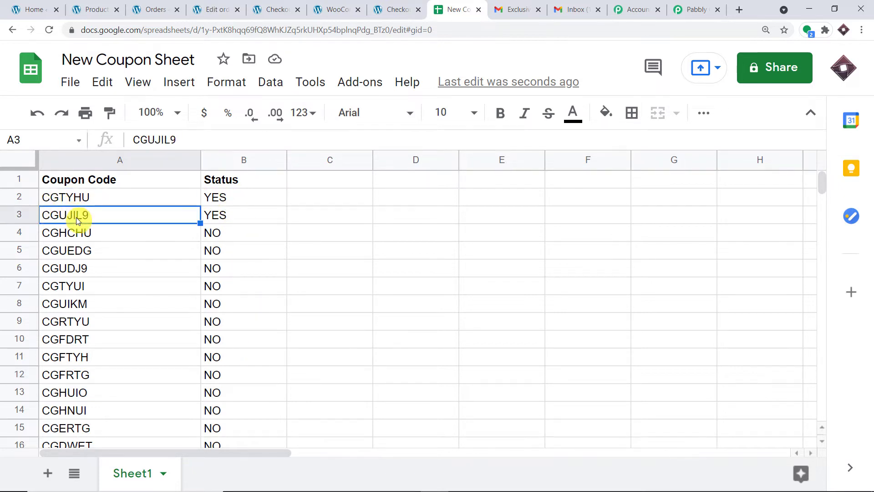
{"action": "left_click", "coordinate": [235, 204]}
{"action": "left_click", "coordinate": [234, 221]}
{"action": "scroll", "coordinate": [217, 253], "scroll_direction": "down", "scroll_amount": 4}
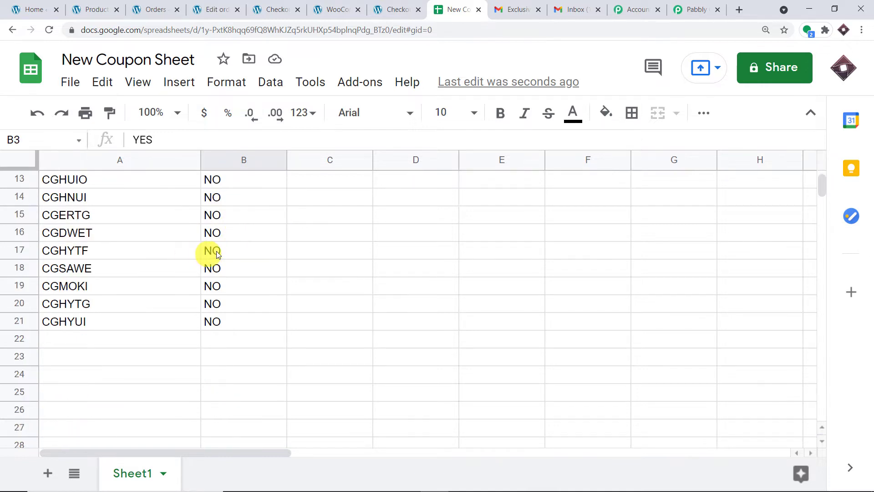
{"action": "scroll", "coordinate": [217, 253], "scroll_direction": "up", "scroll_amount": 4}
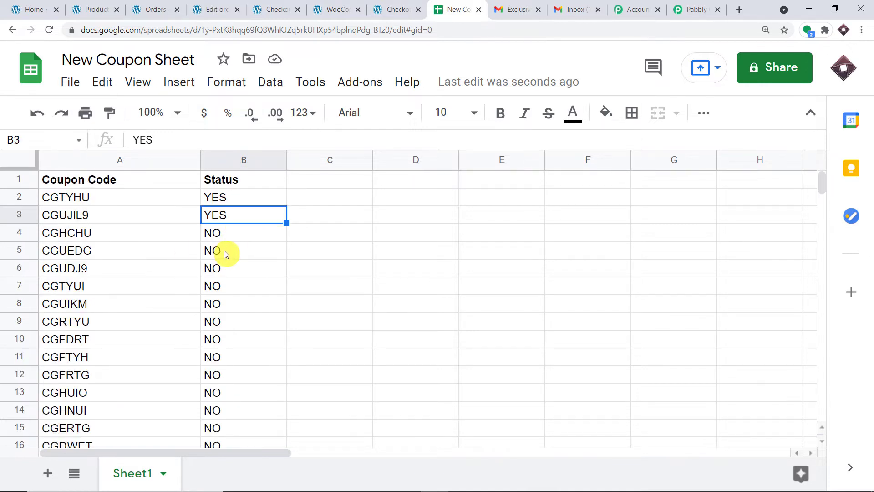
Select coupon codes CGTYHU, CGUJIL9 and the CGHCHU row to compare their statuses
{"action": "left_click", "coordinate": [94, 200]}
{"action": "left_click", "coordinate": [95, 215]}
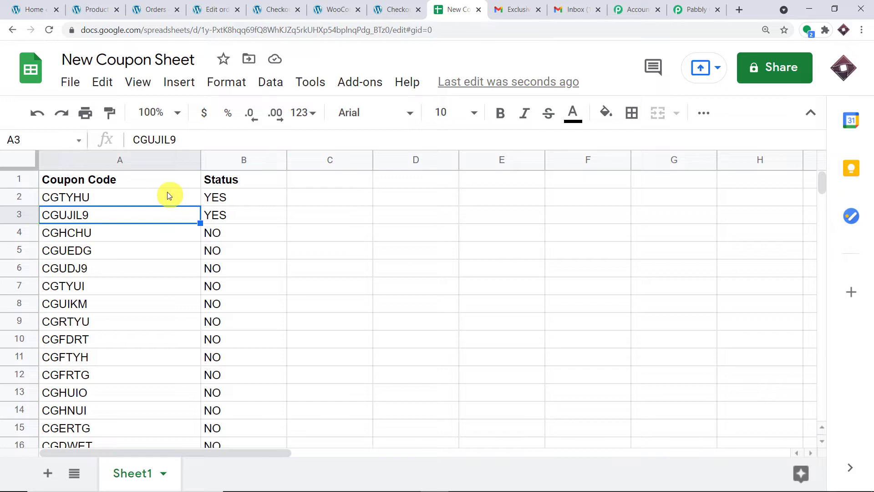
{"action": "left_click", "coordinate": [113, 199]}
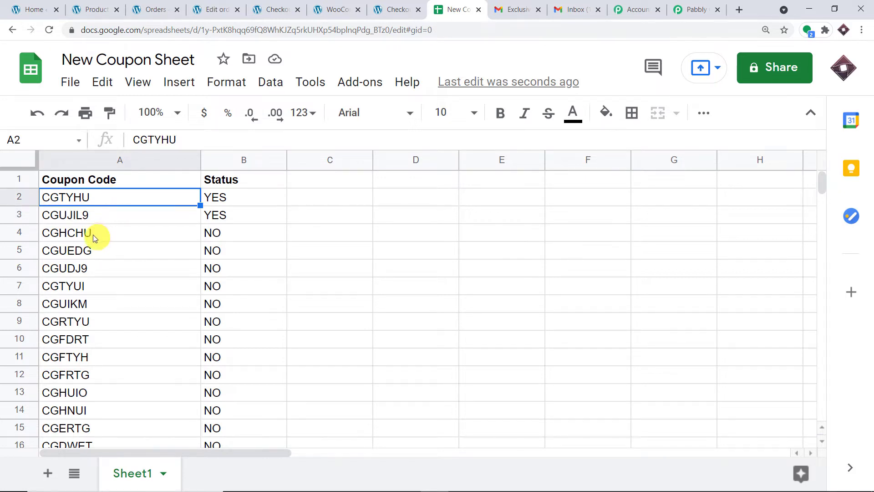
{"action": "left_click", "coordinate": [64, 231]}
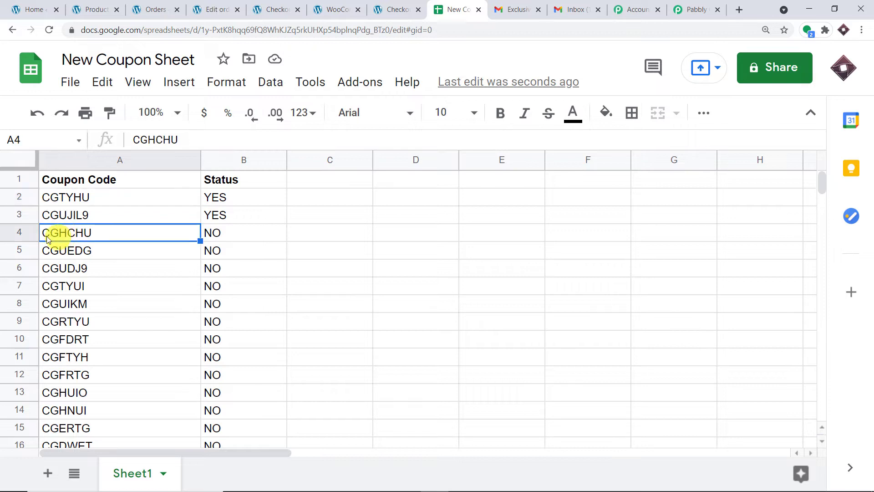
{"action": "scroll", "coordinate": [77, 229], "scroll_direction": "down", "scroll_amount": 3}
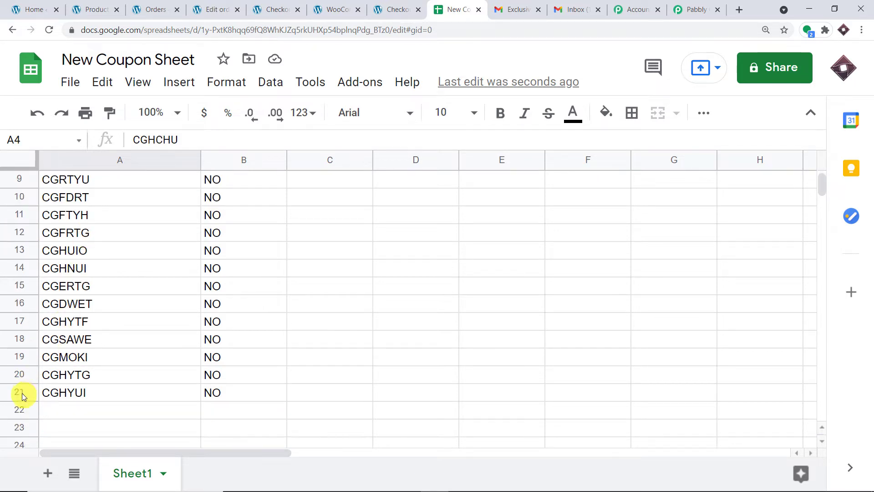
{"action": "scroll", "coordinate": [123, 377], "scroll_direction": "up", "scroll_amount": 3}
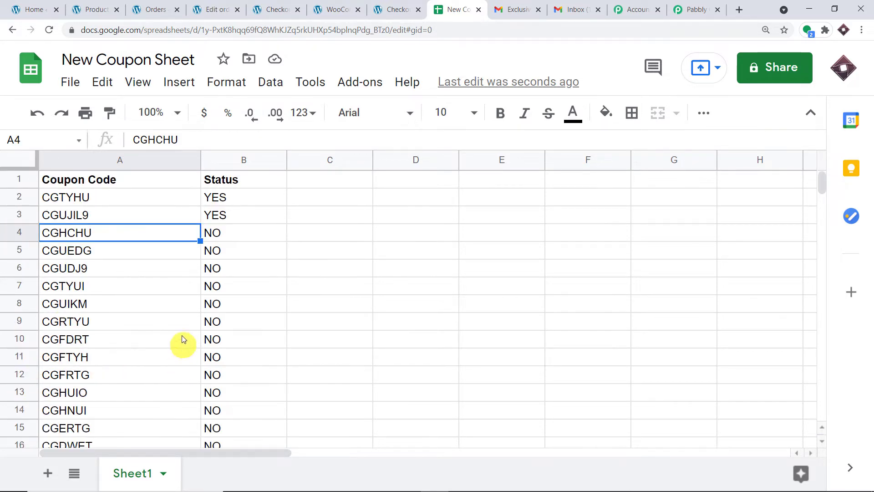
{"action": "left_click", "coordinate": [18, 234]}
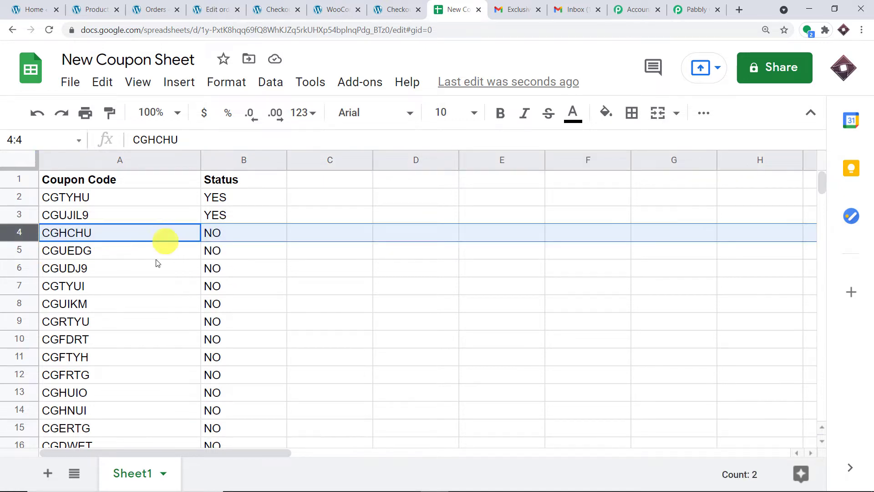
{"action": "scroll", "coordinate": [150, 286], "scroll_direction": "down", "scroll_amount": 3}
{"action": "scroll", "coordinate": [241, 319], "scroll_direction": "up", "scroll_amount": 3}
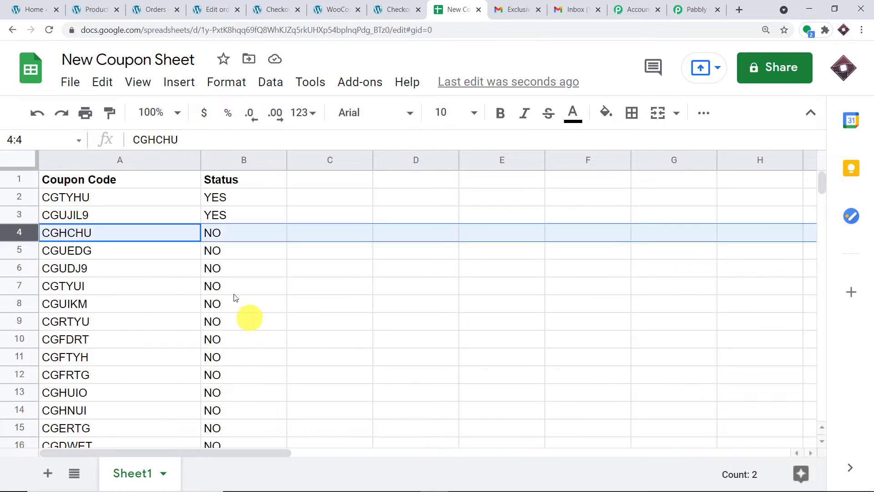
{"action": "left_click", "coordinate": [106, 212]}
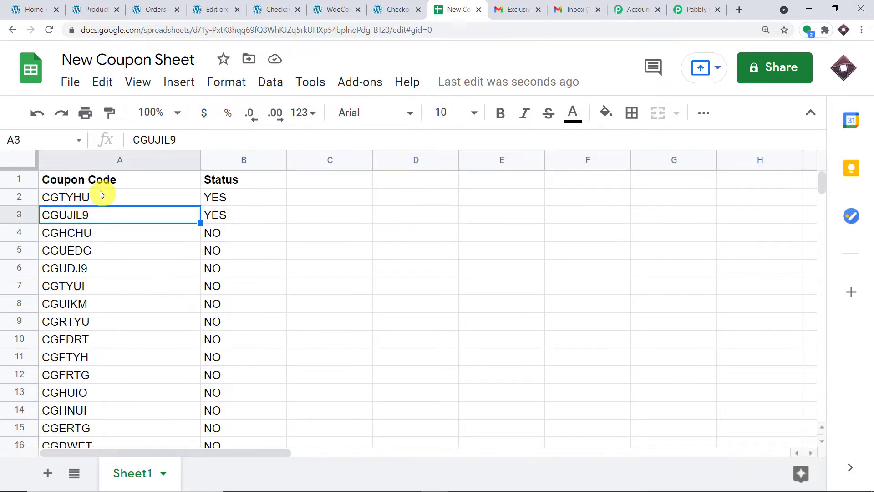
{"action": "left_click", "coordinate": [100, 191]}
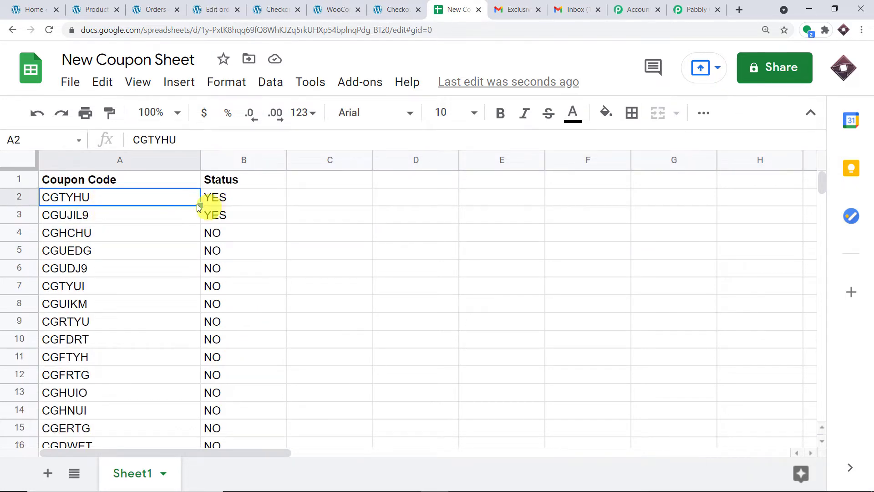
{"action": "left_click", "coordinate": [66, 219]}
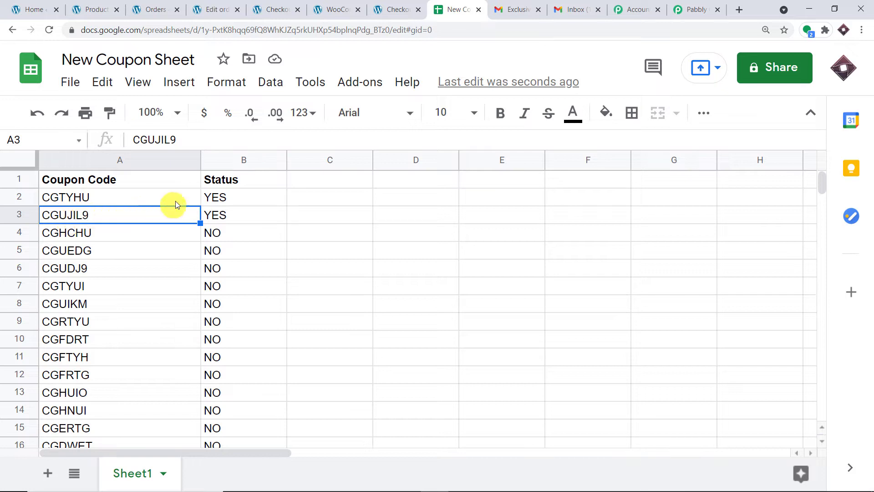
Change the Status of CGTYHU and CGUJIL9 from YES to NO
{"action": "left_click", "coordinate": [221, 199]}
{"action": "key", "text": "Delete"}
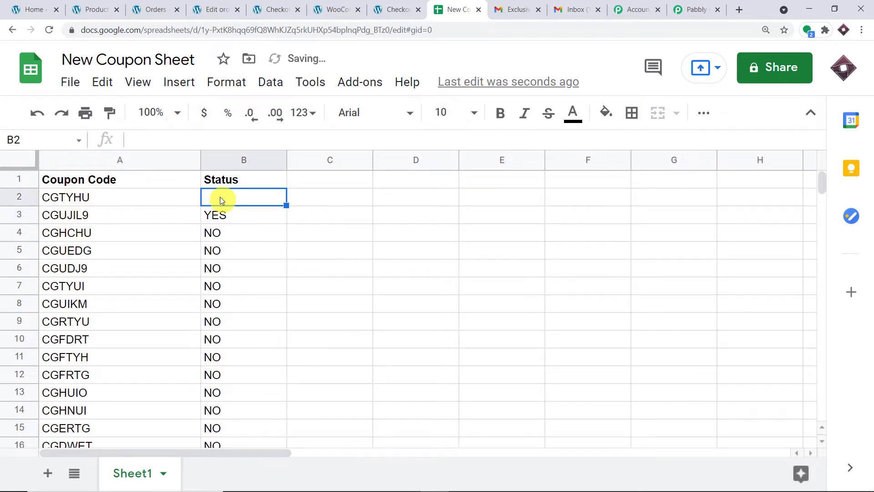
{"action": "type", "text": "NO"}
{"action": "left_click", "coordinate": [226, 217]}
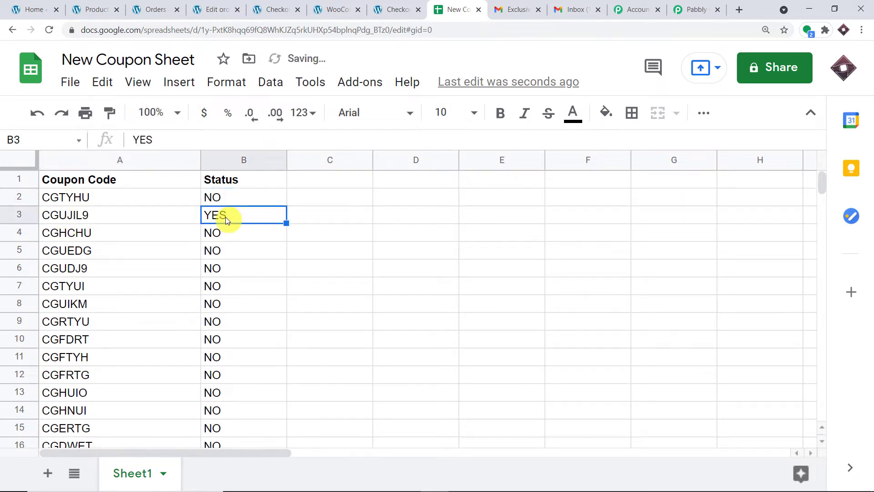
{"action": "key", "text": "Delete"}
{"action": "type", "text": "N"}
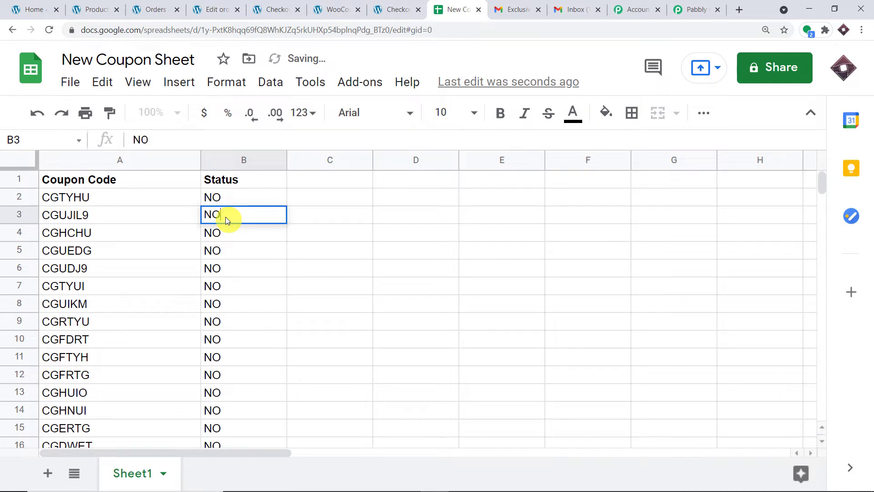
{"action": "type", "text": "O"}
{"action": "left_click", "coordinate": [119, 238]}
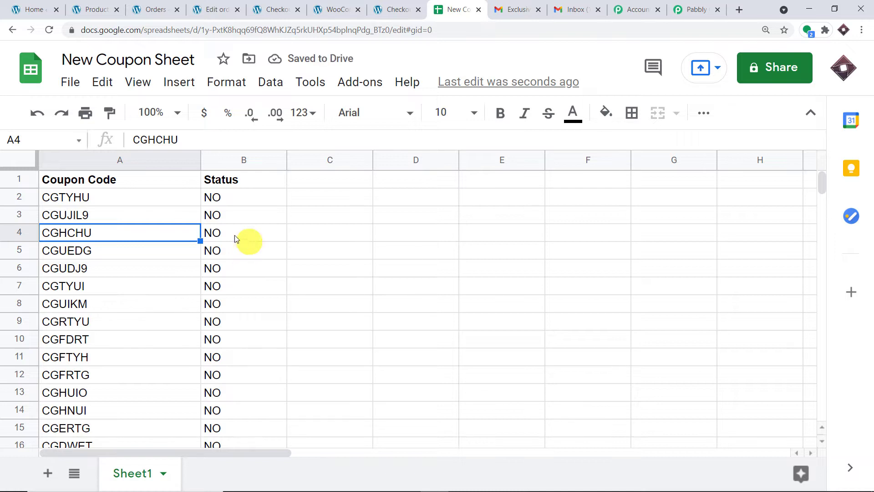
{"action": "left_click", "coordinate": [47, 197]}
{"action": "left_click", "coordinate": [63, 216]}
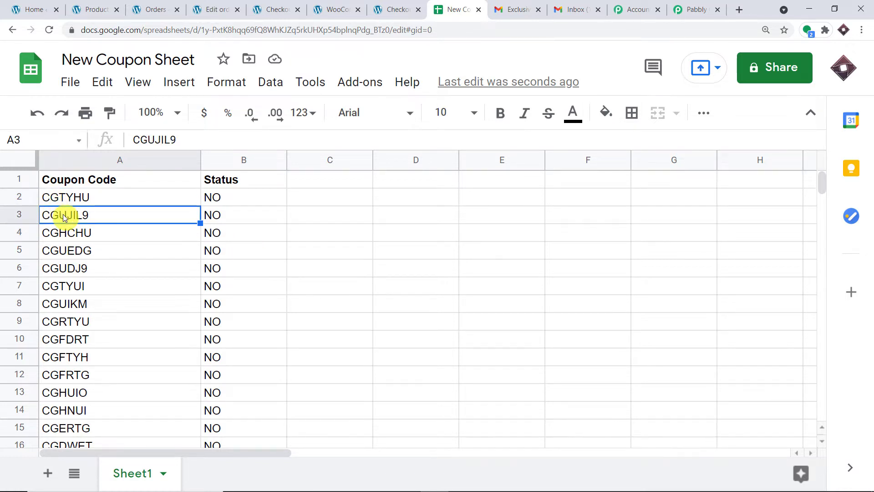
{"action": "left_click", "coordinate": [96, 249]}
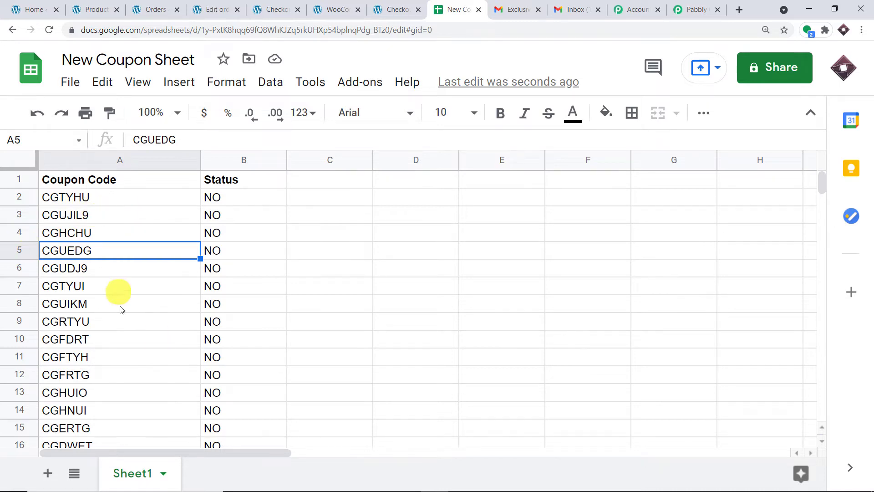
{"action": "scroll", "coordinate": [125, 319], "scroll_direction": "down", "scroll_amount": 2}
{"action": "scroll", "coordinate": [127, 329], "scroll_direction": "down", "scroll_amount": 2}
{"action": "scroll", "coordinate": [127, 329], "scroll_direction": "up", "scroll_amount": 4}
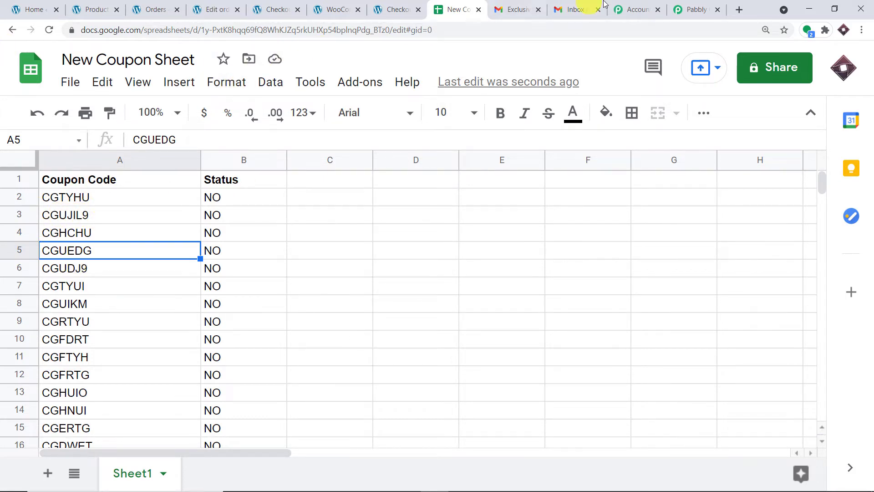
Add a new action step after the filter, searching 'GOO' and choosing Google Sheets
{"action": "left_click", "coordinate": [699, 8]}
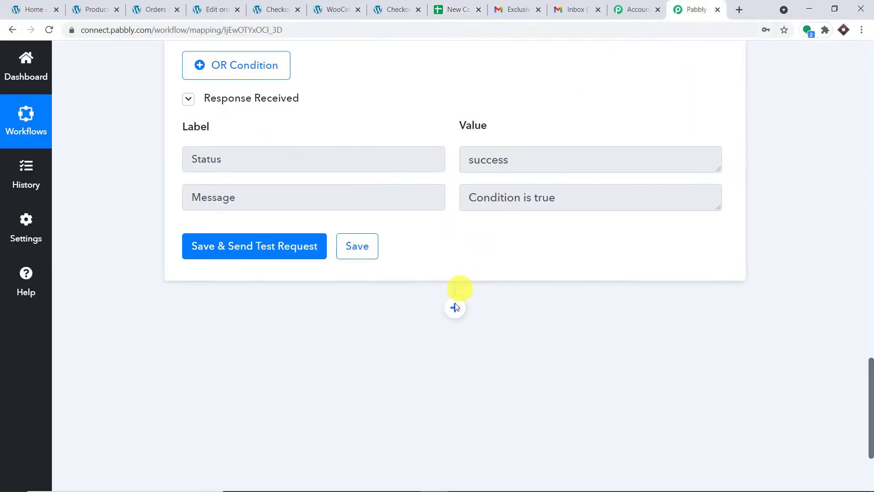
{"action": "left_click", "coordinate": [455, 305]}
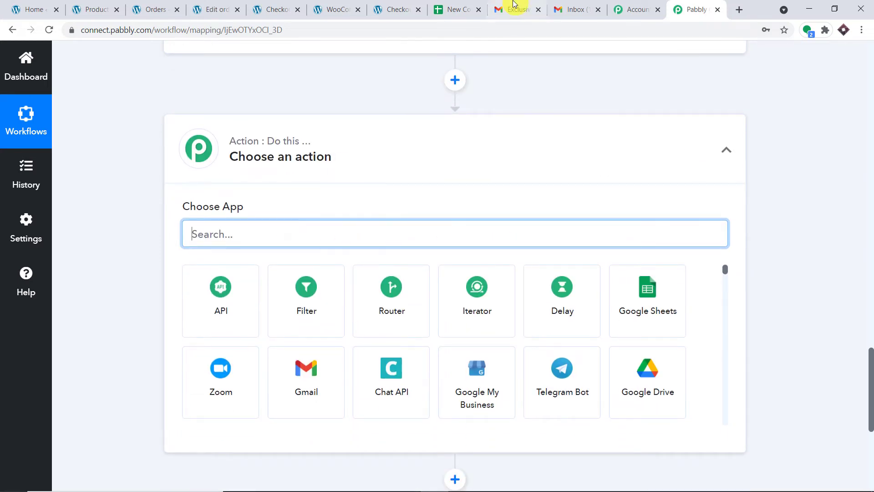
{"action": "left_click", "coordinate": [453, 9]}
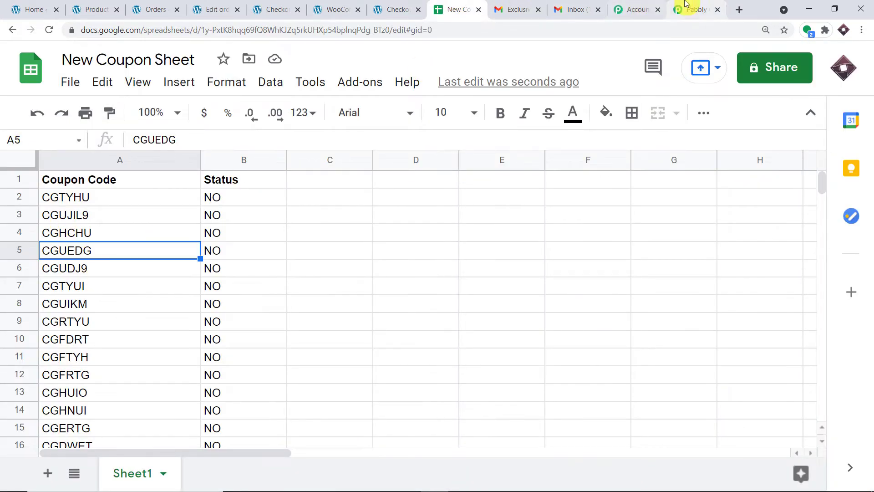
{"action": "left_click", "coordinate": [688, 9]}
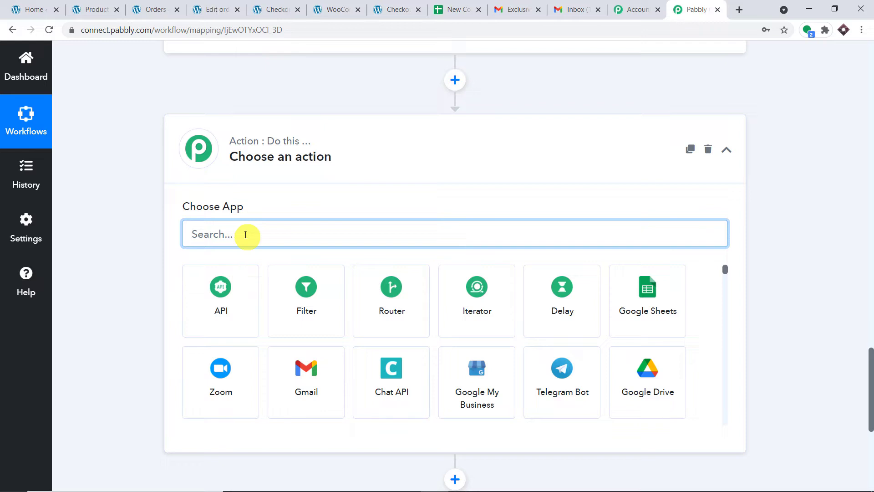
{"action": "type", "text": "GOOG"}
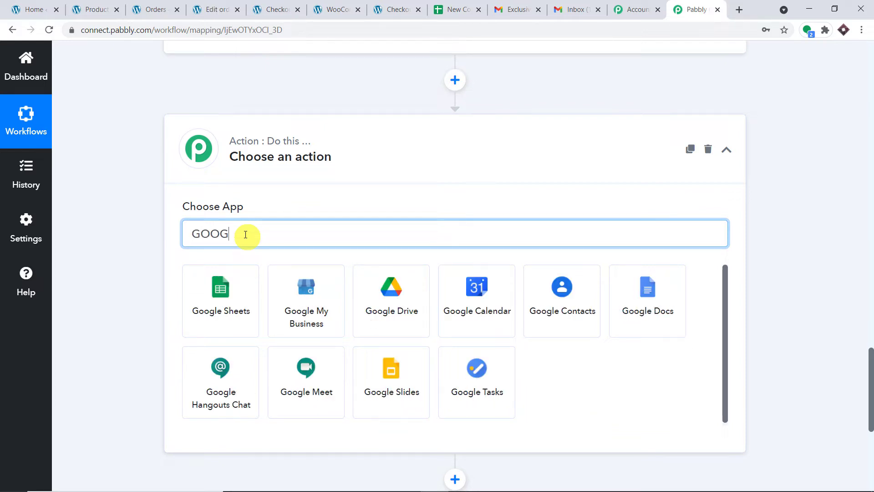
{"action": "left_click", "coordinate": [241, 306]}
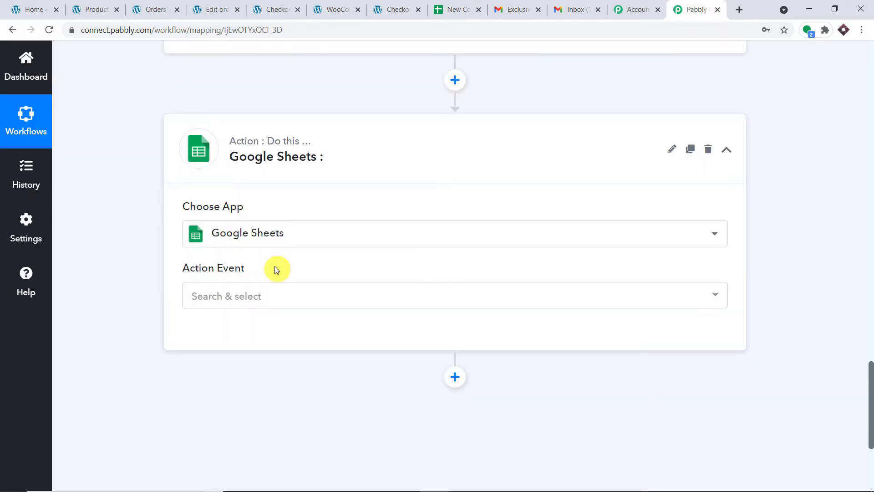
Choose Lookup Spreadsheet Rows as the Google Sheets action event
{"action": "scroll", "coordinate": [429, 264], "scroll_direction": "down", "scroll_amount": 1}
{"action": "left_click", "coordinate": [326, 240]}
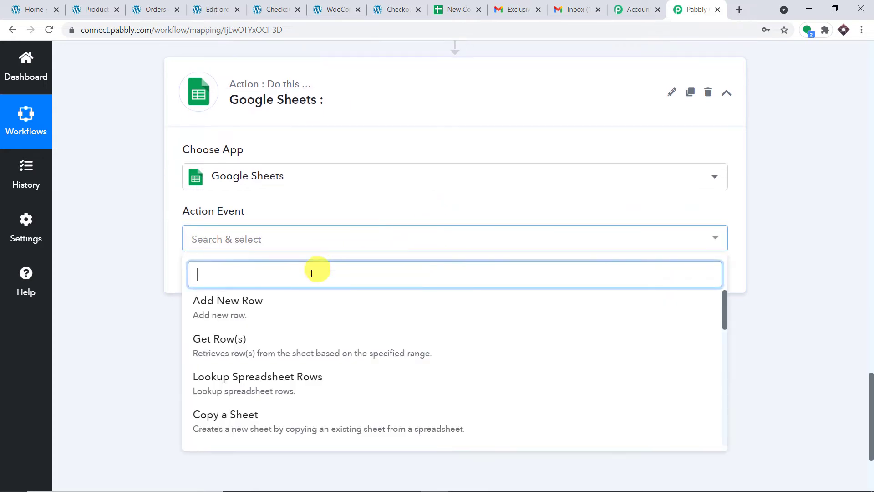
{"action": "scroll", "coordinate": [296, 316], "scroll_direction": "down", "scroll_amount": 1}
{"action": "scroll", "coordinate": [307, 334], "scroll_direction": "up", "scroll_amount": 1}
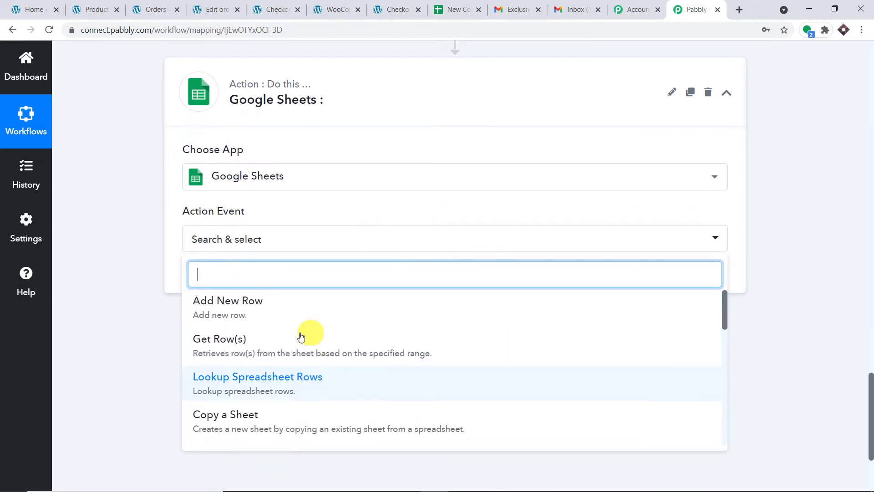
{"action": "scroll", "coordinate": [360, 337], "scroll_direction": "down", "scroll_amount": 4}
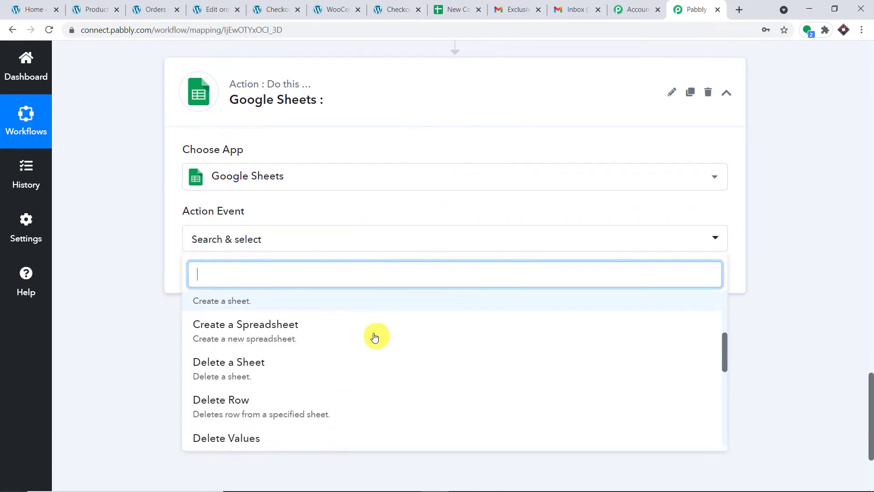
{"action": "scroll", "coordinate": [375, 337], "scroll_direction": "down", "scroll_amount": 4}
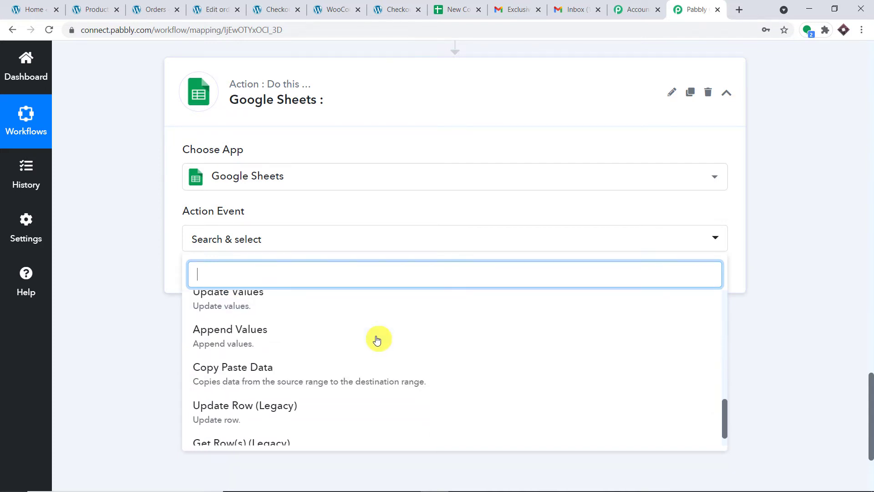
{"action": "scroll", "coordinate": [347, 373], "scroll_direction": "up", "scroll_amount": 8}
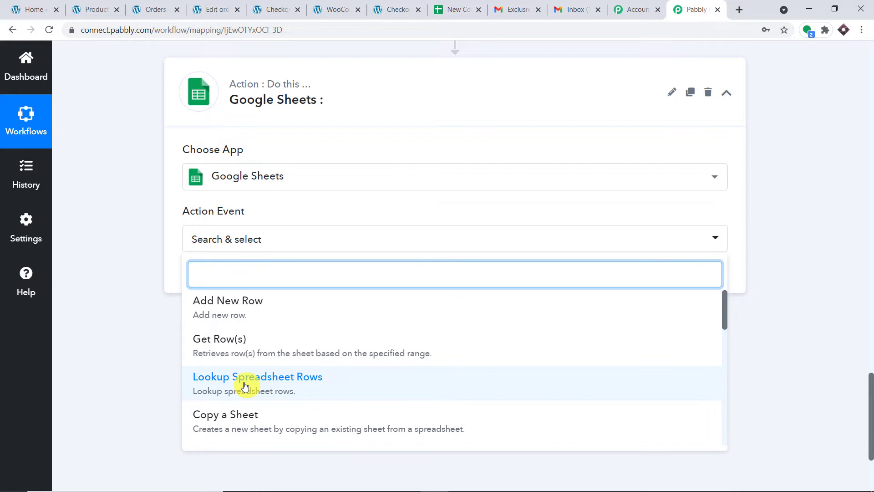
{"action": "left_click", "coordinate": [244, 386]}
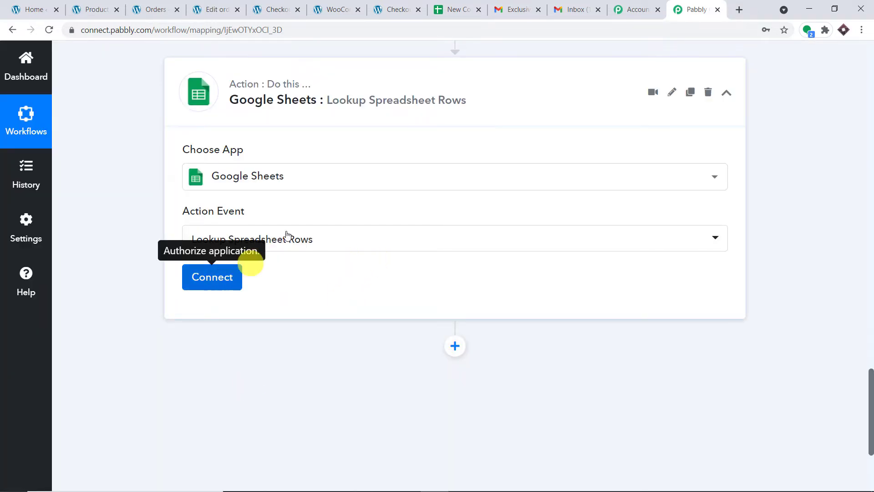
{"action": "left_click", "coordinate": [455, 10]}
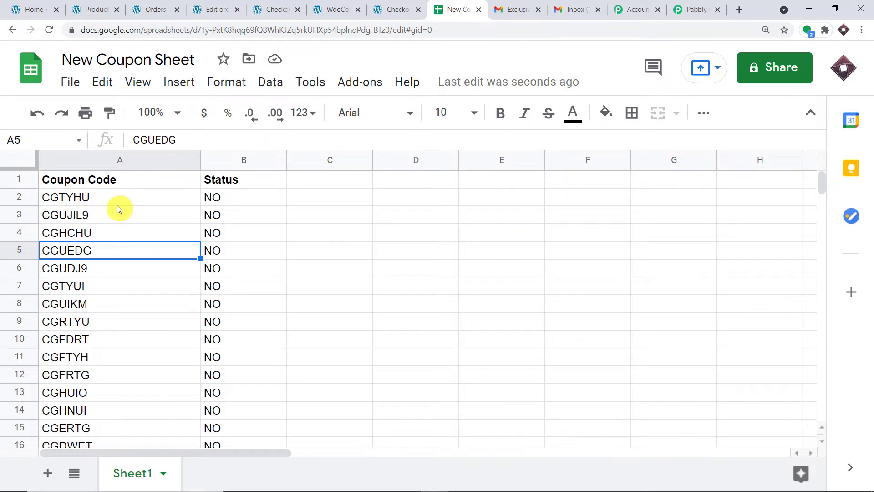
{"action": "left_click", "coordinate": [693, 9]}
{"action": "left_click", "coordinate": [449, 7]}
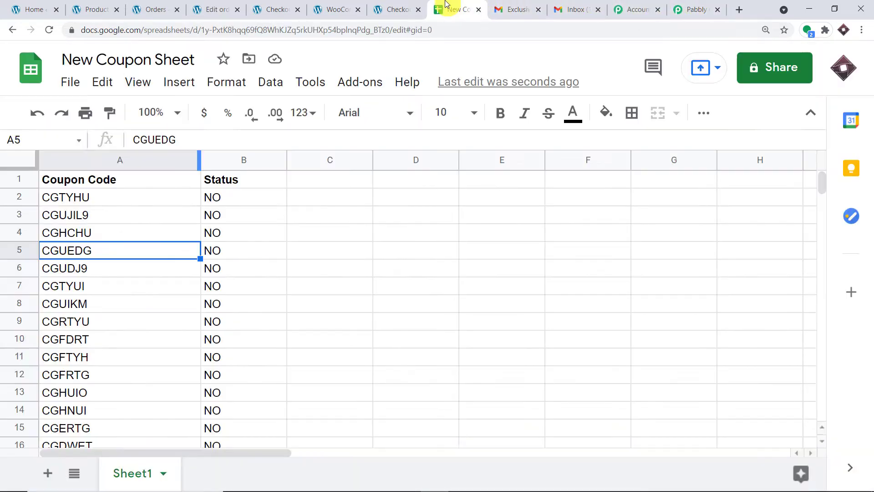
{"action": "left_click", "coordinate": [244, 205]}
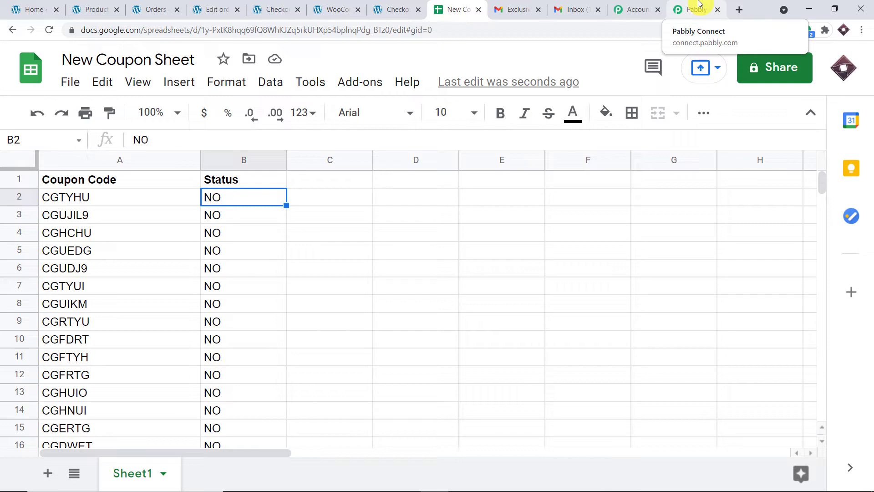
{"action": "left_click", "coordinate": [699, 3]}
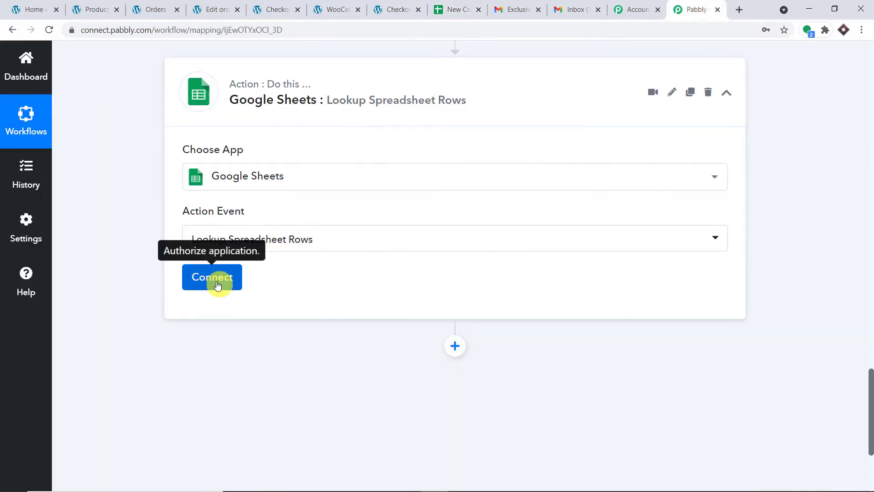
Add a new Google Sheets connection and authorize it with the Google account
{"action": "left_click", "coordinate": [217, 282]}
{"action": "left_click", "coordinate": [568, 191]}
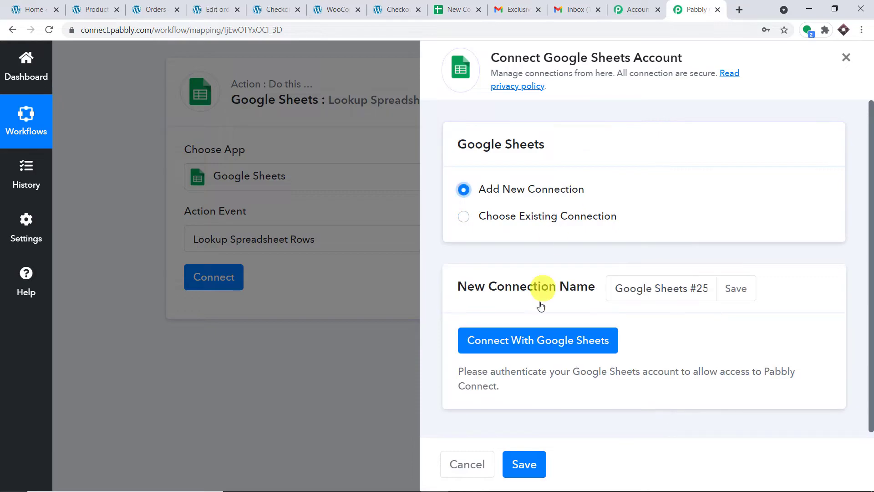
{"action": "left_click", "coordinate": [541, 348]}
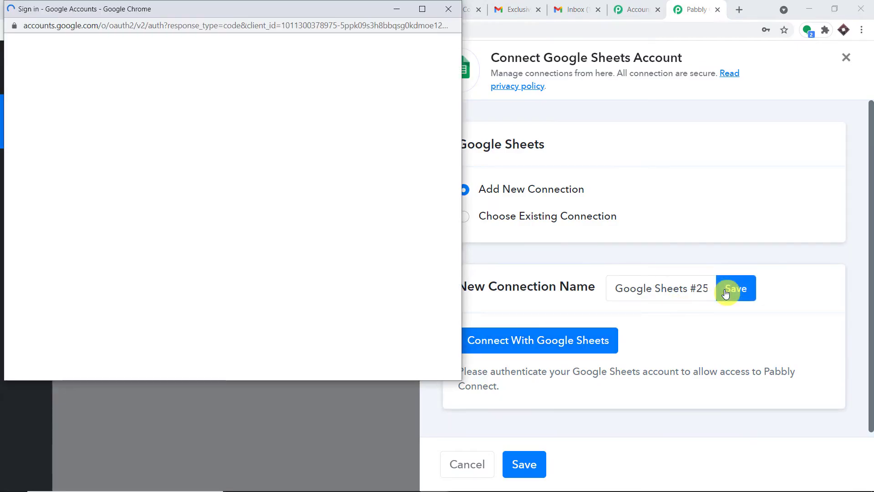
{"action": "left_click_drag", "start_coordinate": [241, 8], "coordinate": [557, 56]}
{"action": "scroll", "coordinate": [499, 333], "scroll_direction": "down", "scroll_amount": 9}
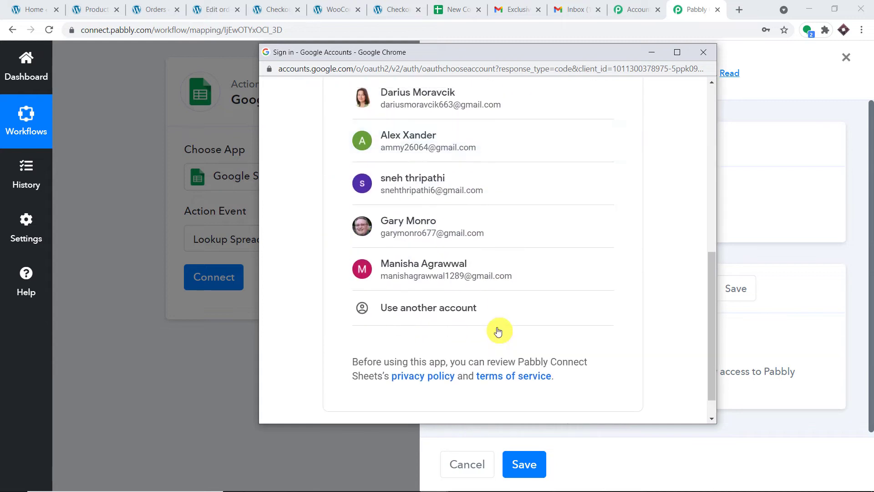
{"action": "scroll", "coordinate": [499, 319], "scroll_direction": "up", "scroll_amount": 7}
{"action": "left_click_drag", "start_coordinate": [487, 52], "coordinate": [471, 61]}
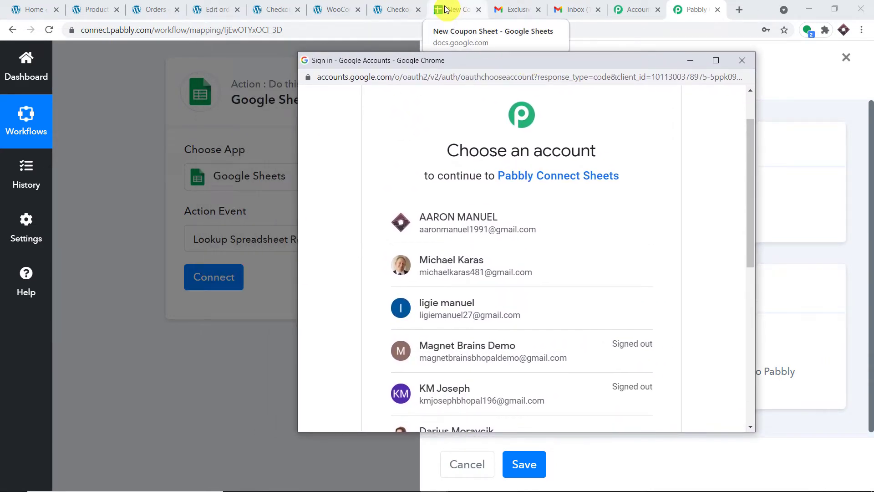
{"action": "left_click", "coordinate": [478, 225]}
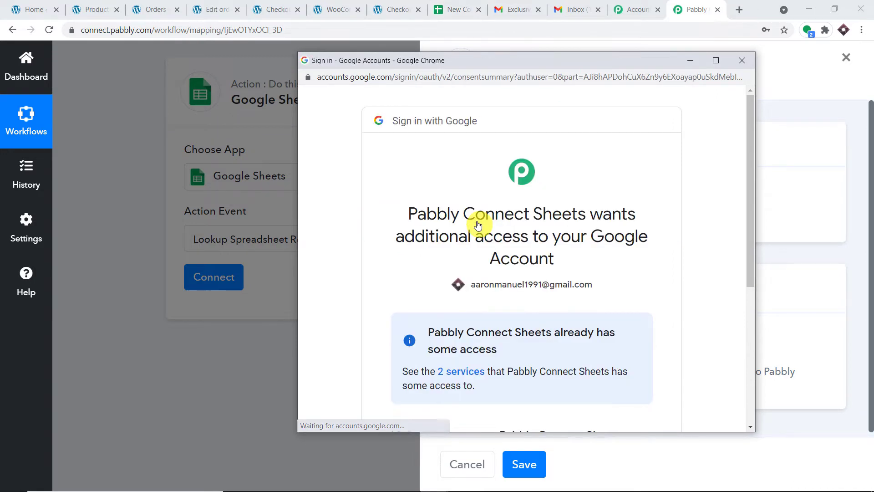
{"action": "scroll", "coordinate": [652, 209], "scroll_direction": "down", "scroll_amount": 2}
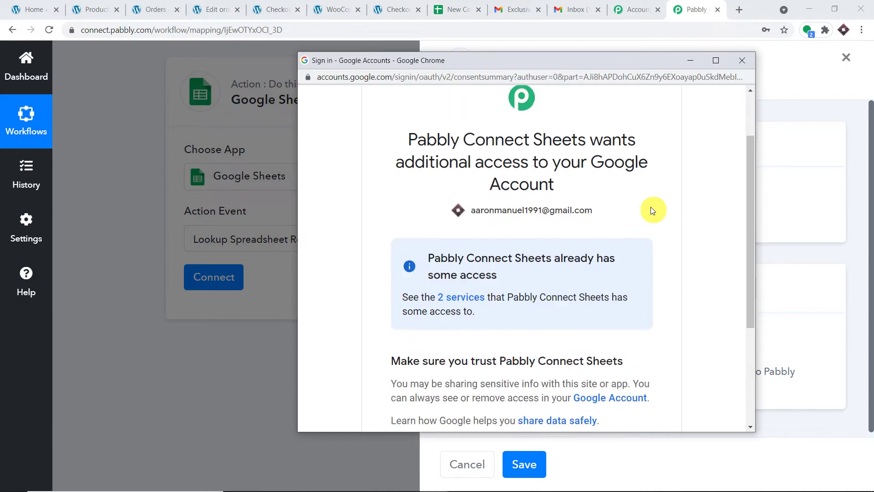
{"action": "scroll", "coordinate": [651, 210], "scroll_direction": "down", "scroll_amount": 3}
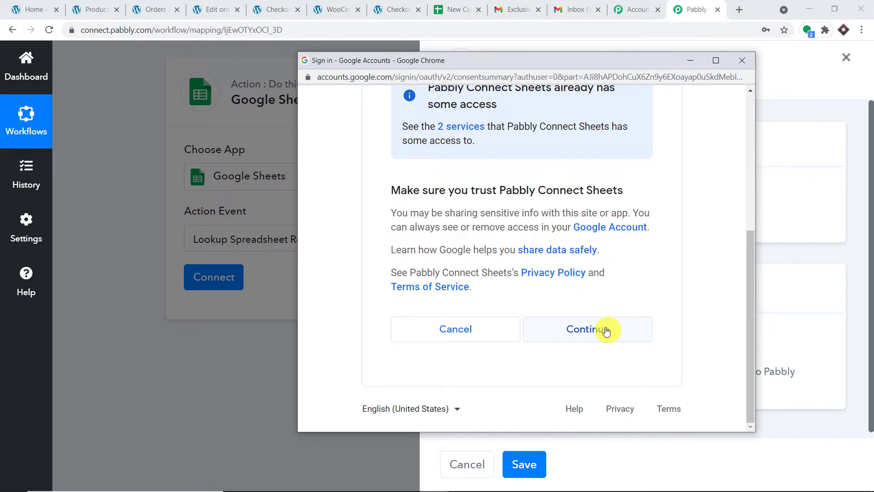
{"action": "left_click", "coordinate": [606, 331]}
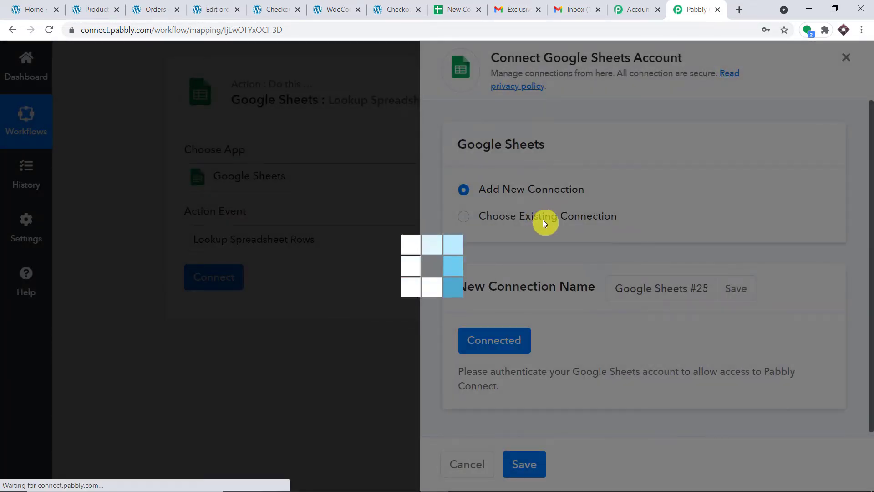
{"action": "scroll", "coordinate": [543, 221], "scroll_direction": "down", "scroll_amount": 2}
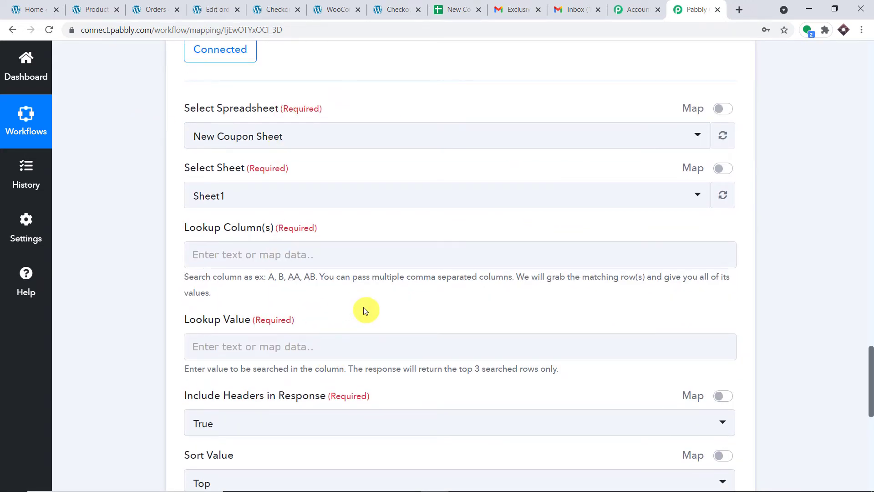
Keep New Coupon Sheet as the spreadsheet, comparing it against the coupon sheet
{"action": "left_click", "coordinate": [445, 6]}
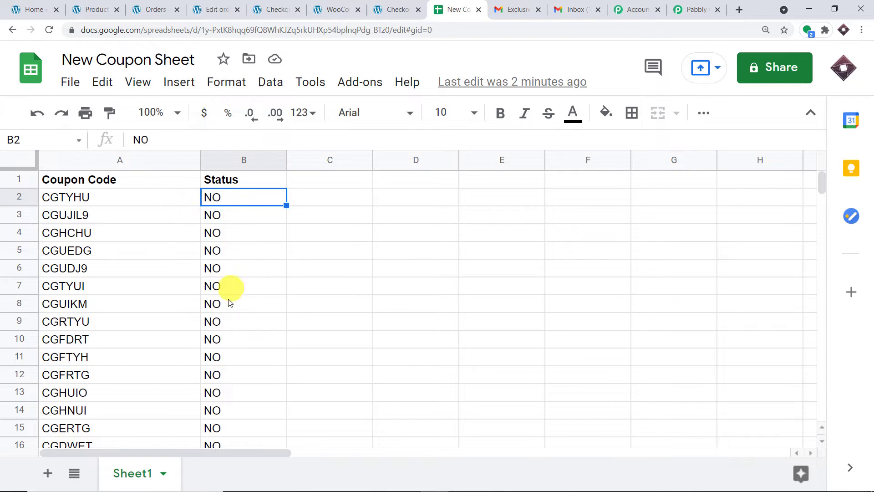
{"action": "left_click", "coordinate": [671, 5]}
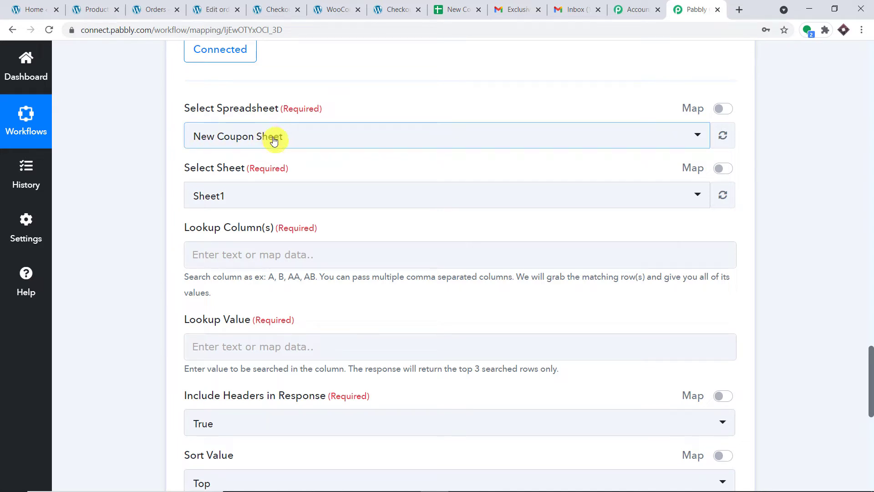
{"action": "left_click", "coordinate": [460, 8]}
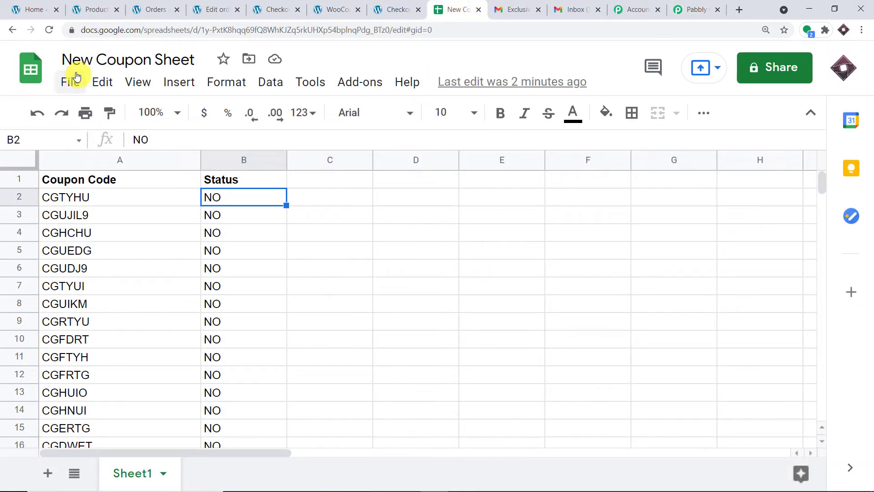
{"action": "left_click", "coordinate": [680, 8]}
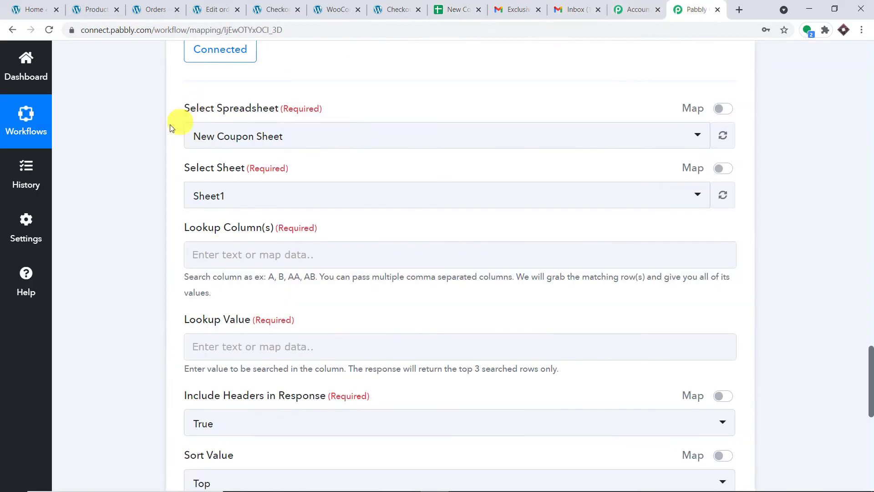
{"action": "left_click", "coordinate": [231, 137]}
{"action": "scroll", "coordinate": [458, 265], "scroll_direction": "down", "scroll_amount": 10}
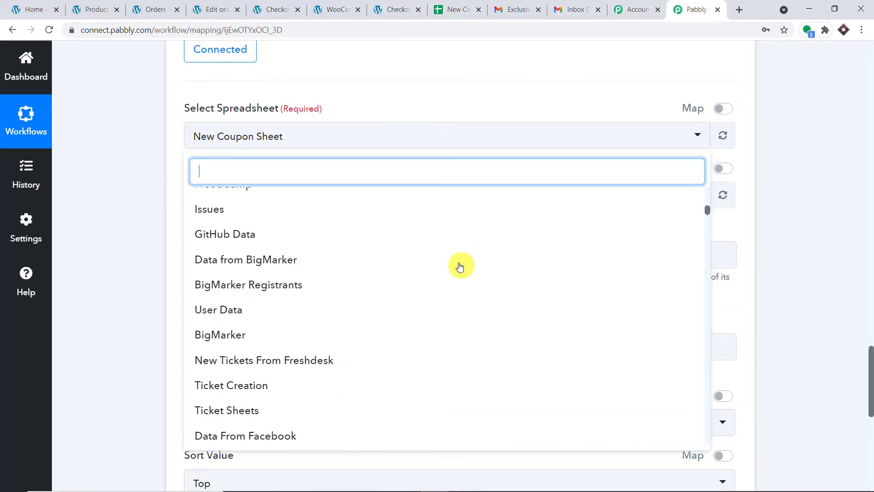
{"action": "scroll", "coordinate": [460, 266], "scroll_direction": "down", "scroll_amount": 5}
{"action": "left_click_drag", "start_coordinate": [709, 218], "coordinate": [709, 190]}
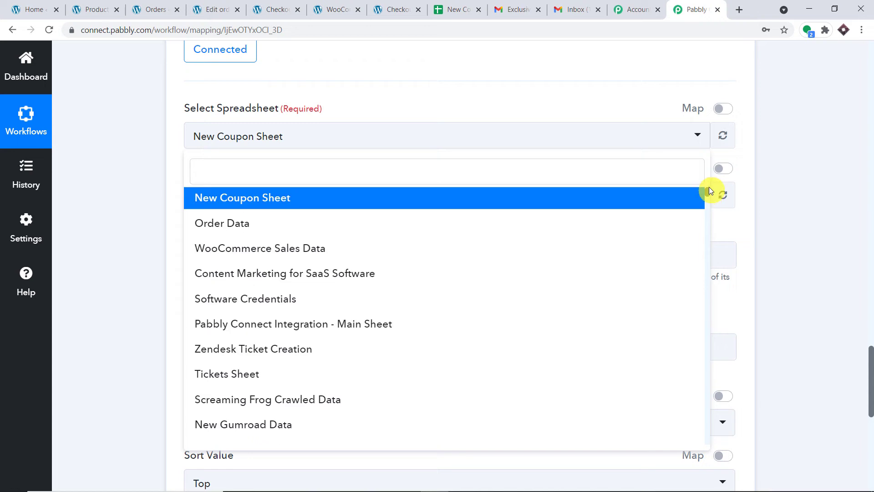
{"action": "left_click", "coordinate": [229, 206]}
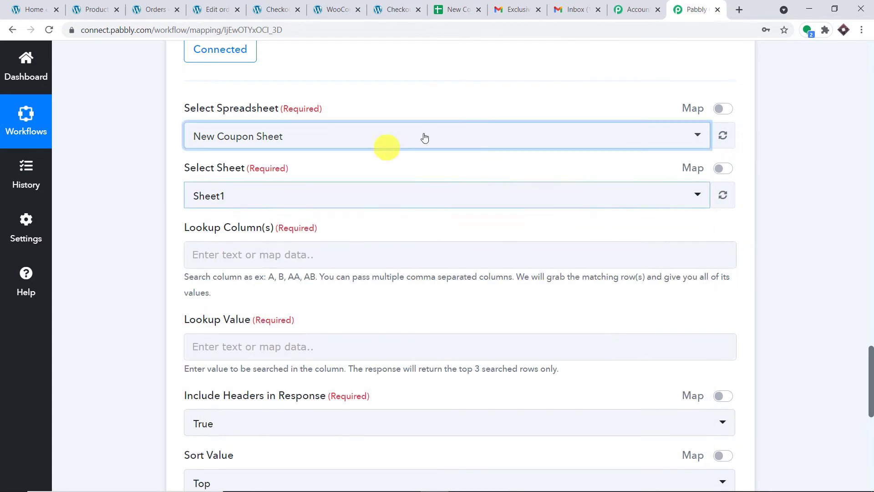
{"action": "triple_click", "coordinate": [472, 98]}
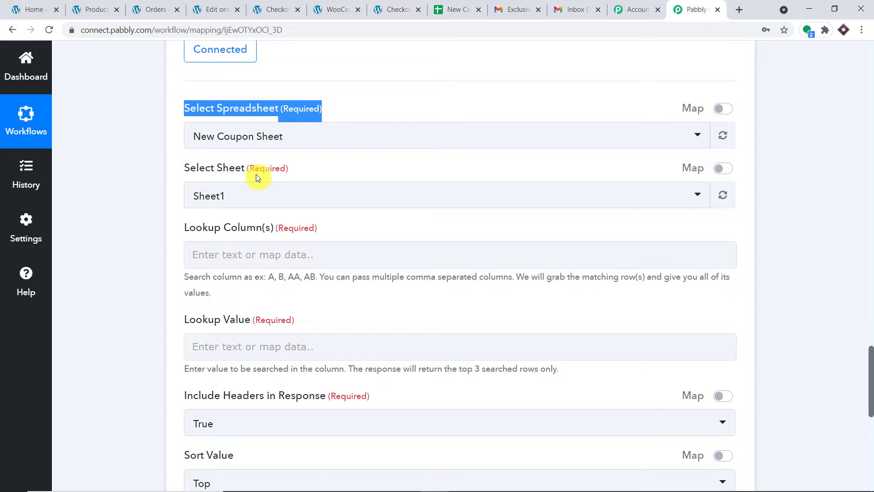
{"action": "left_click", "coordinate": [456, 9]}
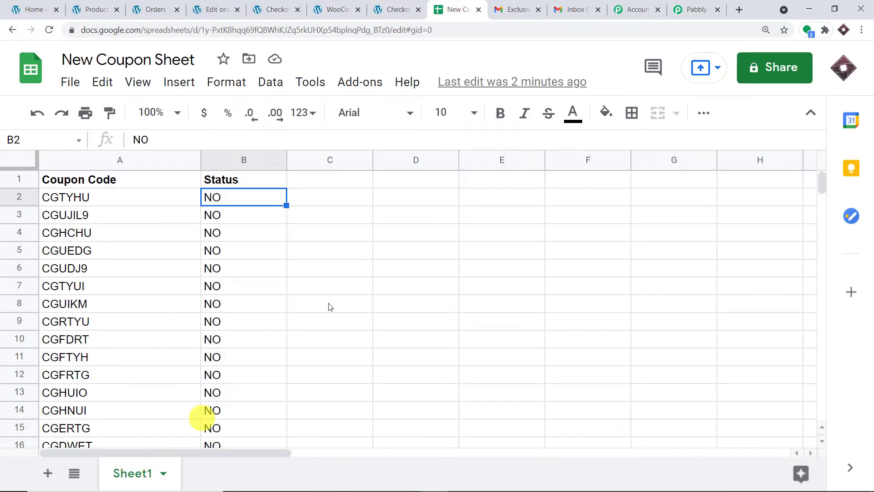
{"action": "left_click", "coordinate": [706, 5]}
{"action": "left_click", "coordinate": [131, 214]}
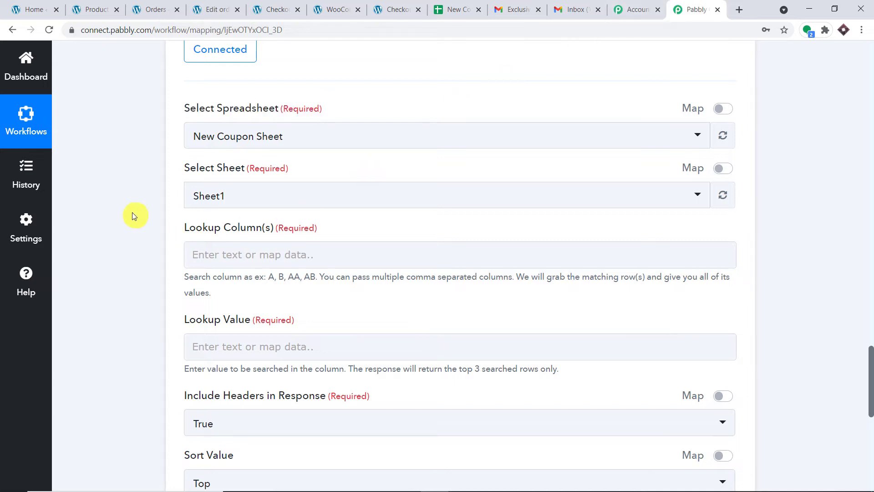
{"action": "scroll", "coordinate": [273, 219], "scroll_direction": "down", "scroll_amount": 1}
Set Lookup Column(s) to B, the sheet's Status column
{"action": "left_click", "coordinate": [256, 198]}
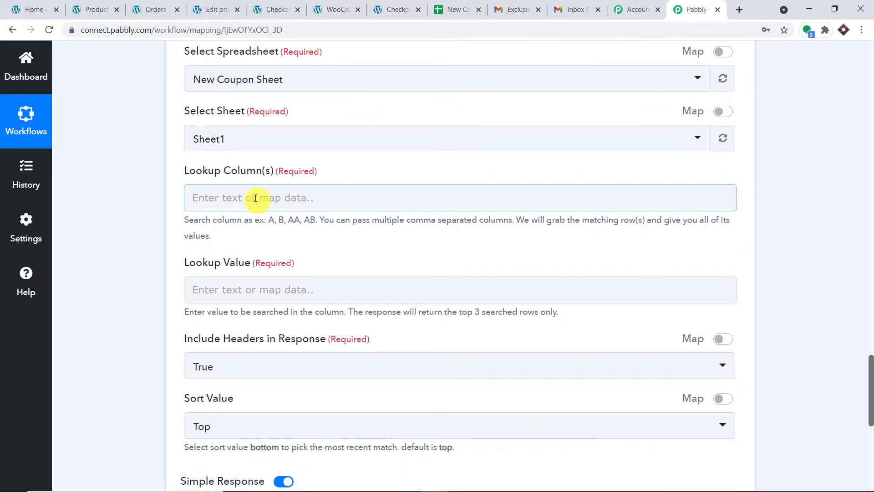
{"action": "left_click", "coordinate": [454, 8]}
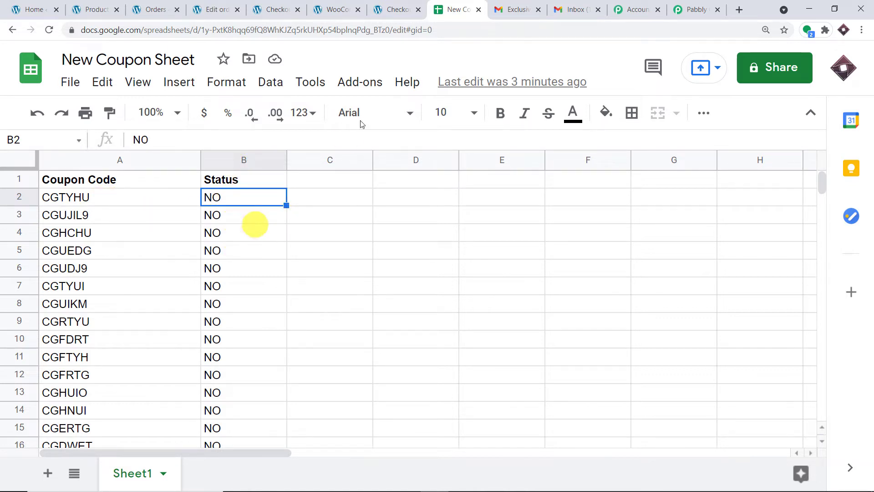
{"action": "left_click", "coordinate": [693, 9]}
{"action": "left_click", "coordinate": [247, 197]}
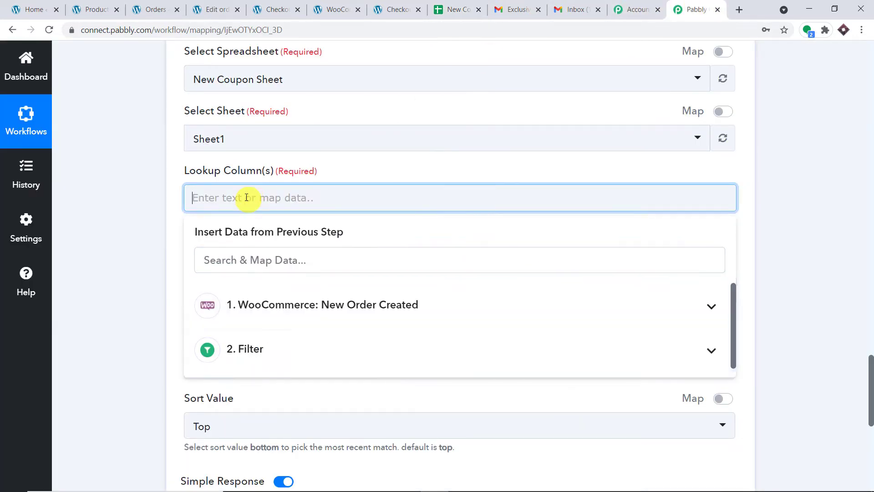
{"action": "type", "text": "B"}
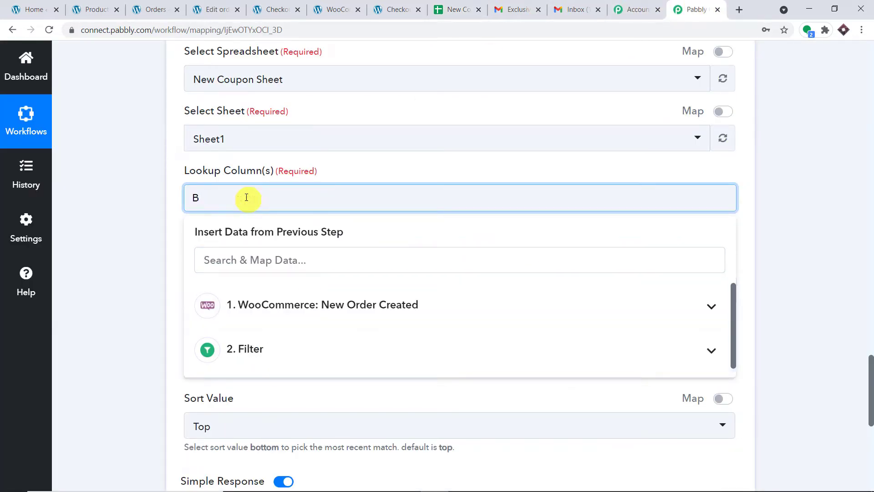
{"action": "left_click", "coordinate": [80, 120]}
{"action": "scroll", "coordinate": [237, 141], "scroll_direction": "down", "scroll_amount": 1}
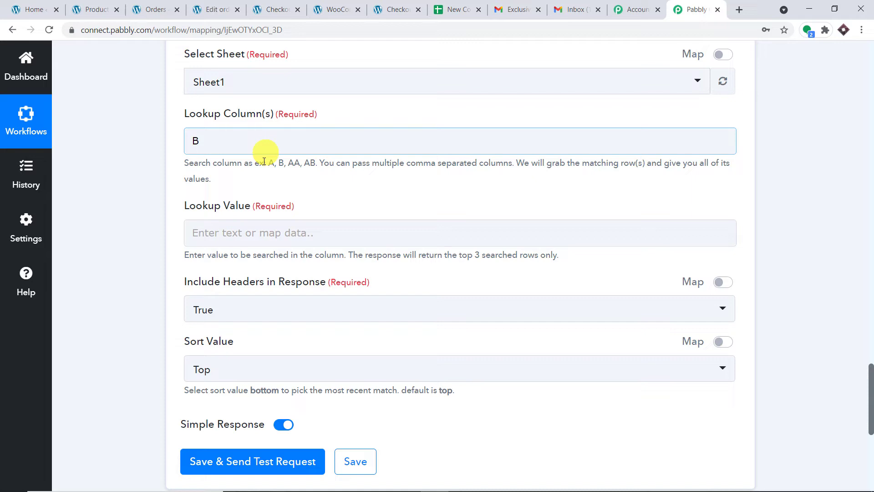
Enter NO as the Lookup Value
{"action": "left_click", "coordinate": [274, 229]}
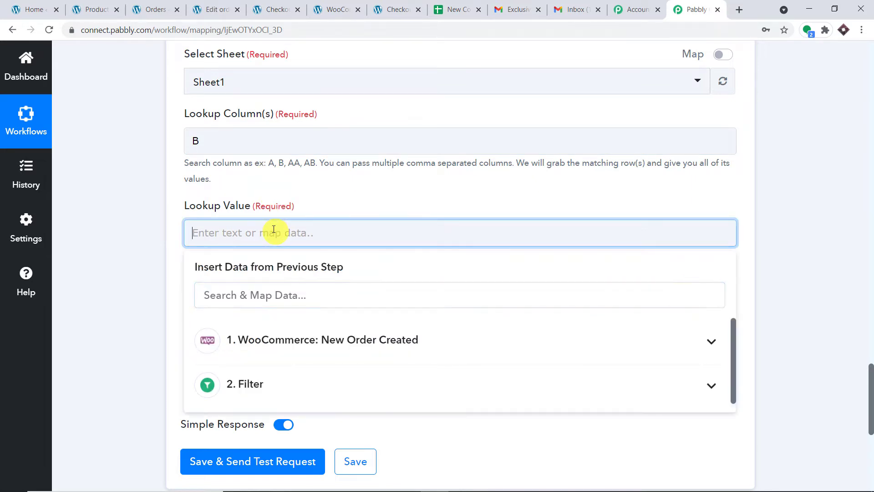
{"action": "type", "text": "NO"}
{"action": "left_click", "coordinate": [323, 190]}
{"action": "left_click", "coordinate": [474, 7]}
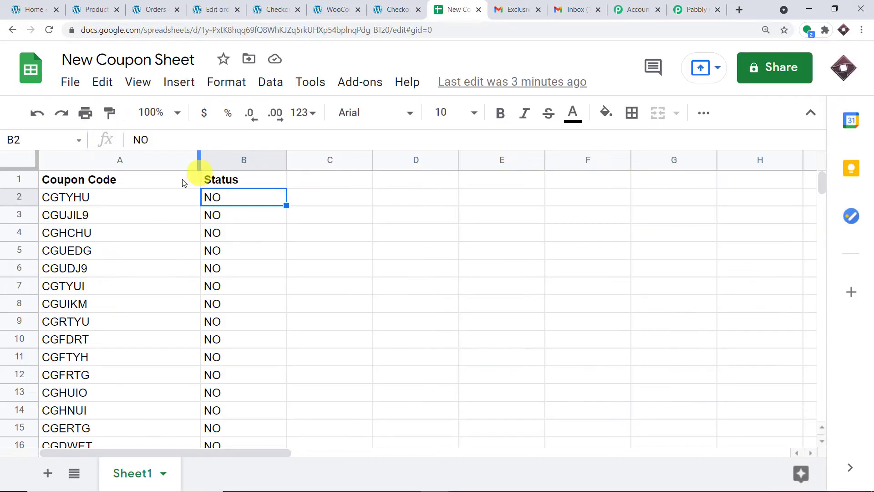
{"action": "left_click", "coordinate": [699, 9]}
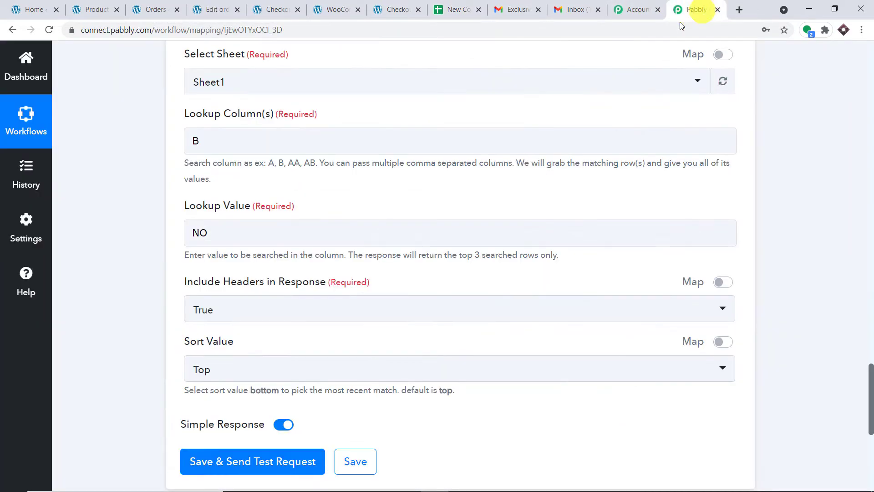
{"action": "scroll", "coordinate": [551, 106], "scroll_direction": "down", "scroll_amount": 3}
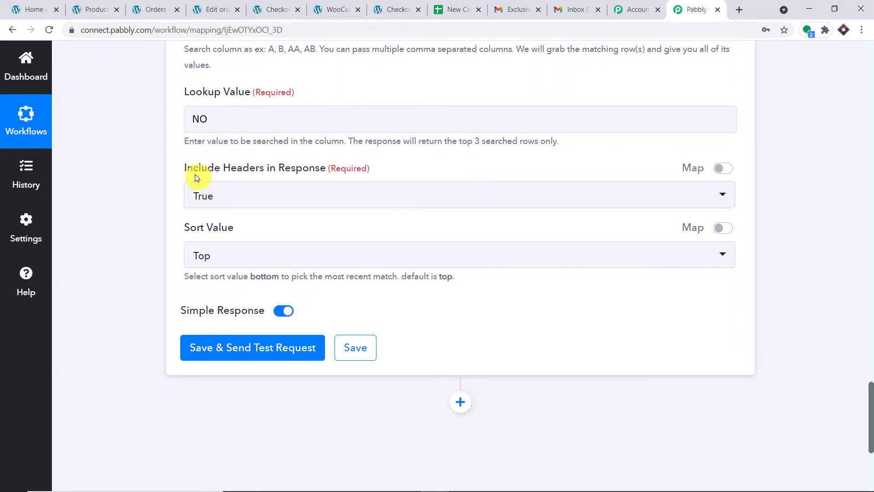
After checking the sheet's Status and Coupon Code columns, set Include Headers in Response to False
{"action": "left_click", "coordinate": [454, 8]}
{"action": "left_click", "coordinate": [234, 160]}
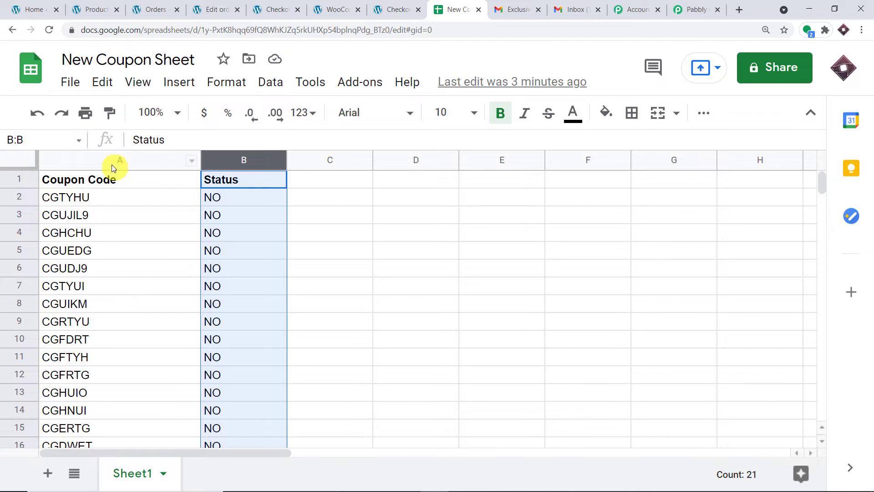
{"action": "left_click", "coordinate": [134, 161]}
{"action": "left_click", "coordinate": [686, 9]}
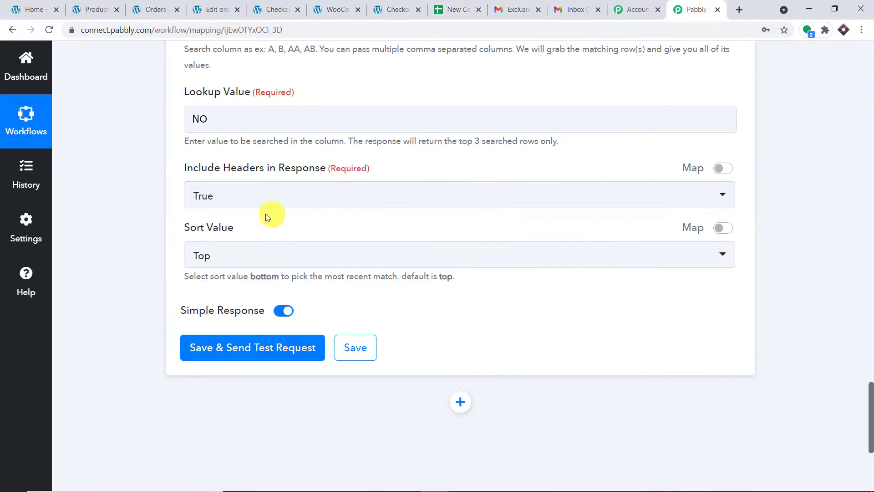
{"action": "left_click", "coordinate": [251, 199]}
{"action": "left_click", "coordinate": [244, 281]}
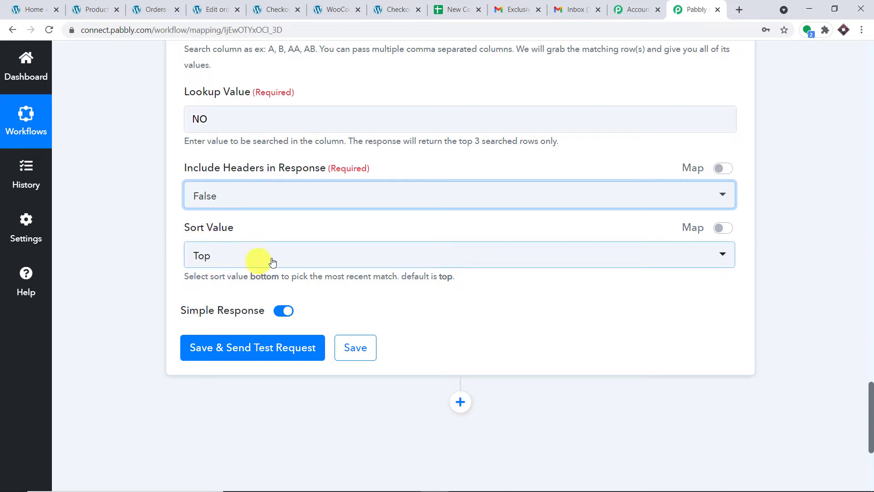
Point out the NO Status values in cells B2 to B4 of the coupon sheet
{"action": "left_click", "coordinate": [467, 4]}
{"action": "left_click", "coordinate": [269, 213]}
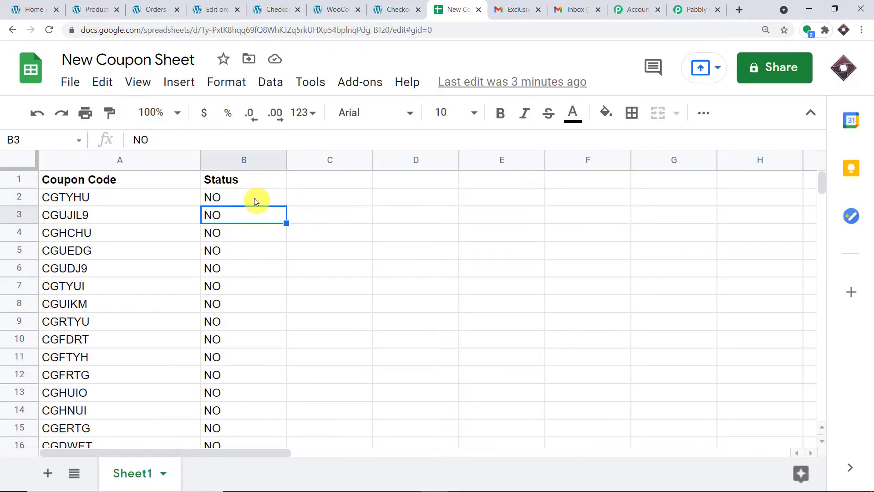
{"action": "left_click", "coordinate": [254, 197]}
{"action": "left_click", "coordinate": [253, 214]}
{"action": "left_click", "coordinate": [247, 234]}
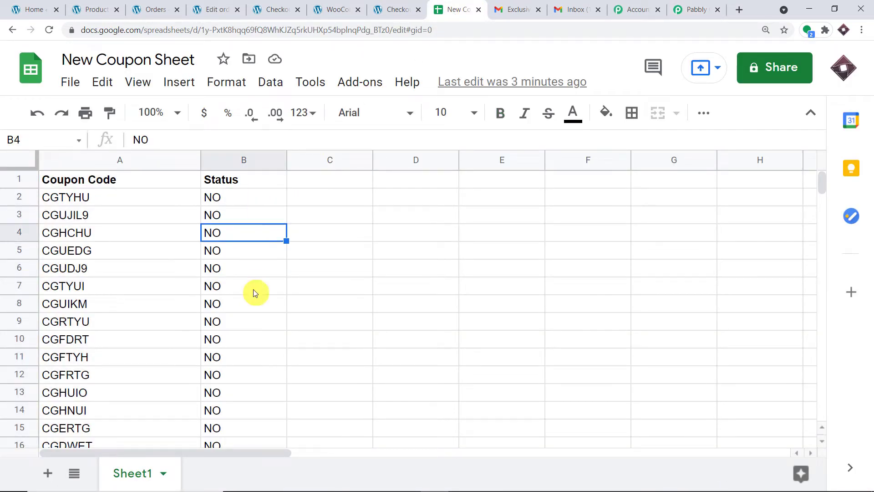
{"action": "left_click", "coordinate": [701, 9]}
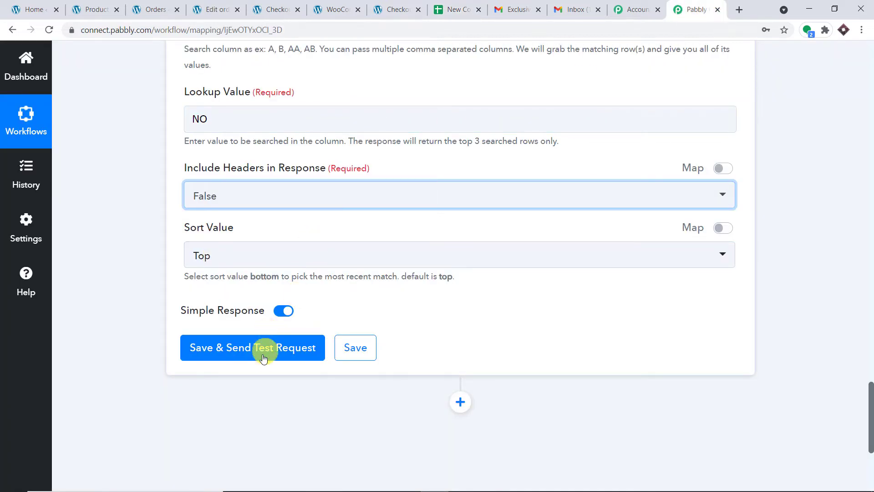
{"action": "scroll", "coordinate": [264, 358], "scroll_direction": "up", "scroll_amount": 1}
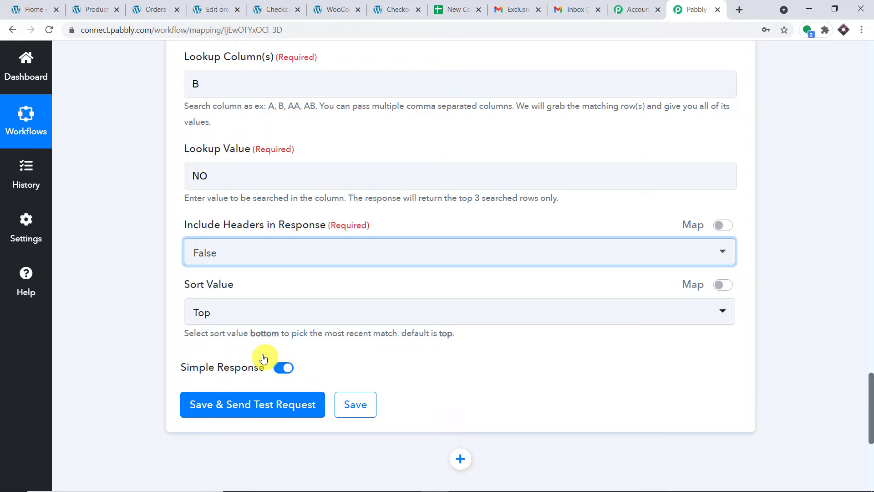
Show the Status values alongside their coupons CGTYHU, CGUJIL9 and CGHCHU in column A
{"action": "left_click", "coordinate": [437, 10]}
{"action": "left_click", "coordinate": [221, 197]}
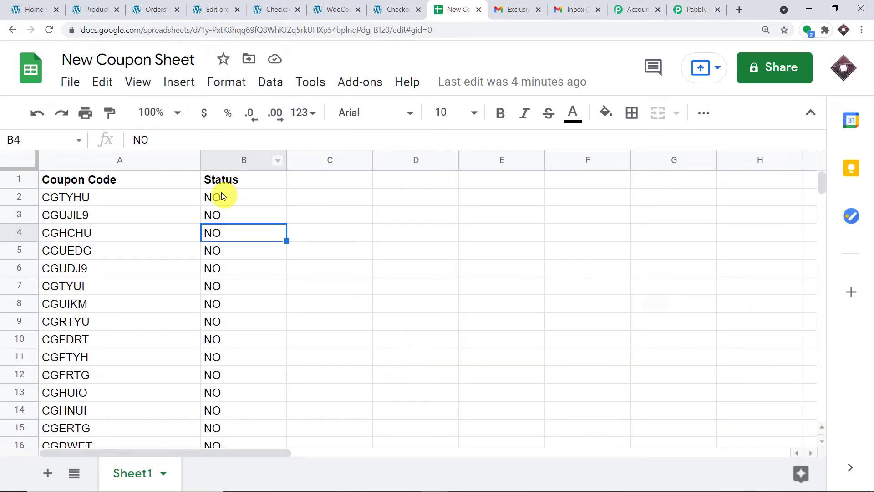
{"action": "left_click", "coordinate": [219, 217]}
{"action": "left_click", "coordinate": [91, 199]}
{"action": "left_click", "coordinate": [87, 218]}
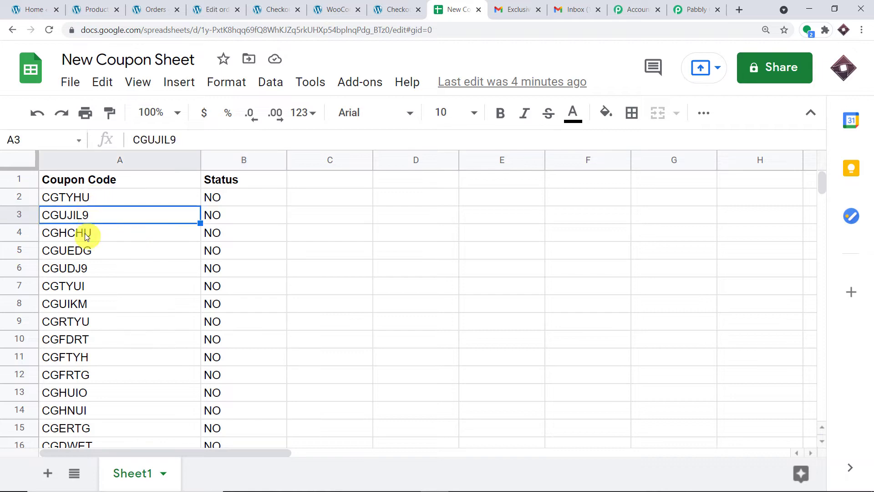
{"action": "left_click", "coordinate": [87, 236]}
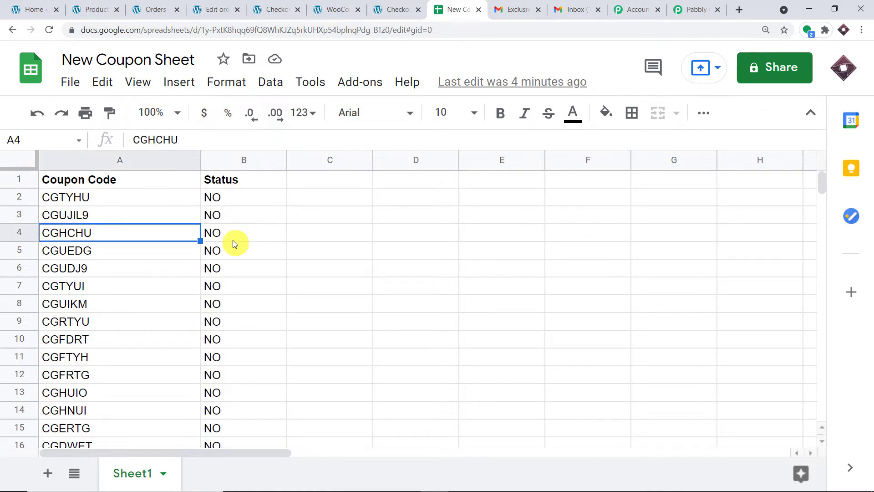
{"action": "left_click", "coordinate": [696, 9]}
{"action": "scroll", "coordinate": [591, 155], "scroll_direction": "up", "scroll_amount": 3}
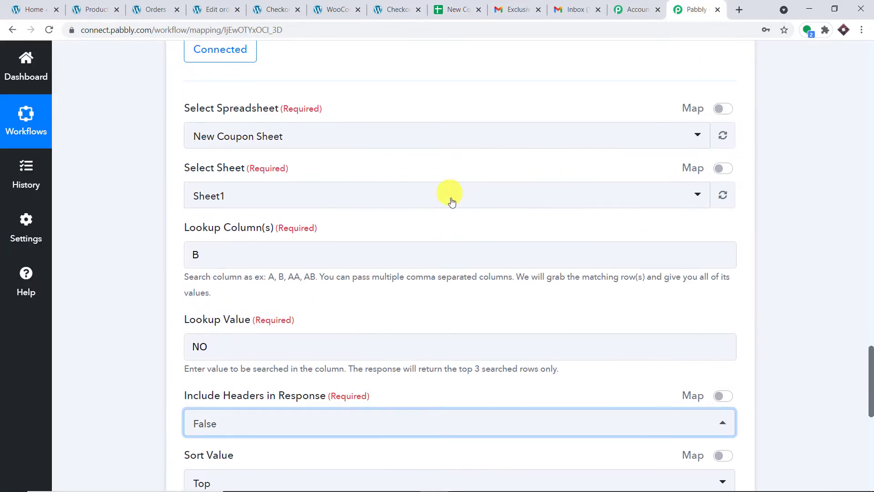
{"action": "scroll", "coordinate": [451, 201], "scroll_direction": "down", "scroll_amount": 3}
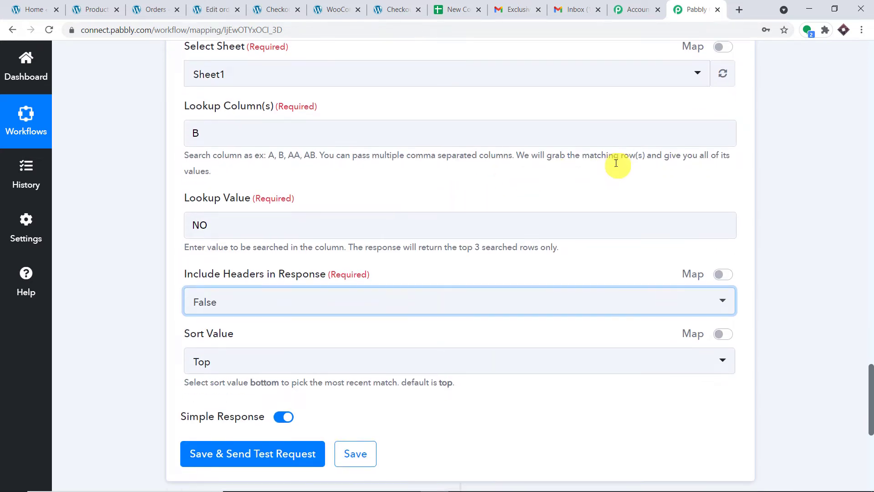
{"action": "scroll", "coordinate": [592, 182], "scroll_direction": "down", "scroll_amount": 1}
{"action": "left_click_drag", "start_coordinate": [559, 198], "coordinate": [352, 199]}
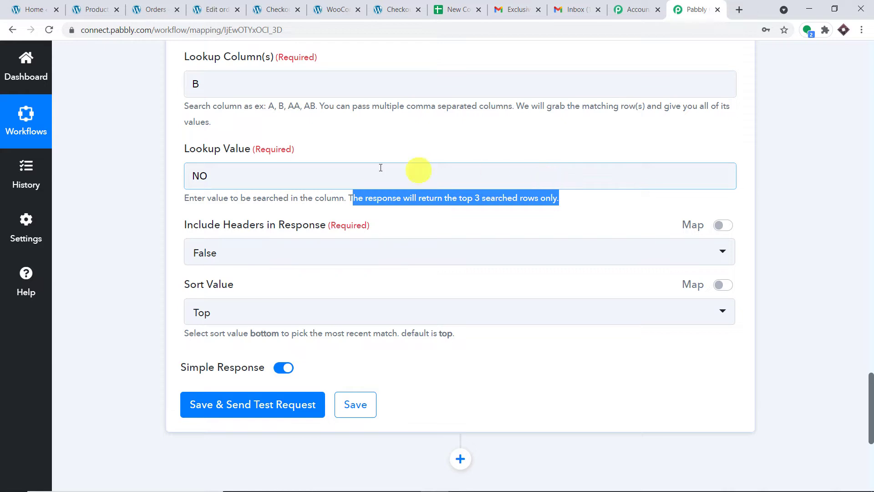
Highlight coupons CGTYHU, CGUJIL9 and CGHCHU in cells A2 to A4 once more
{"action": "left_click", "coordinate": [472, 6]}
{"action": "left_click", "coordinate": [76, 201]}
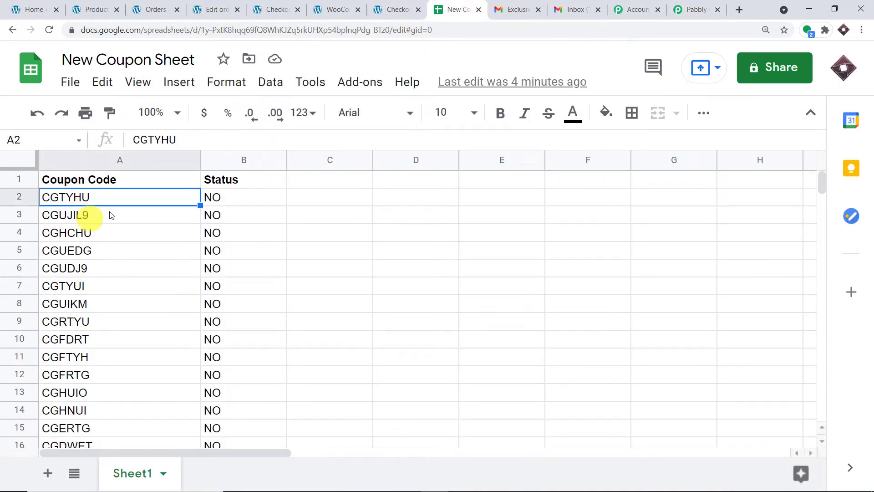
{"action": "left_click", "coordinate": [125, 218]}
{"action": "left_click", "coordinate": [105, 234]}
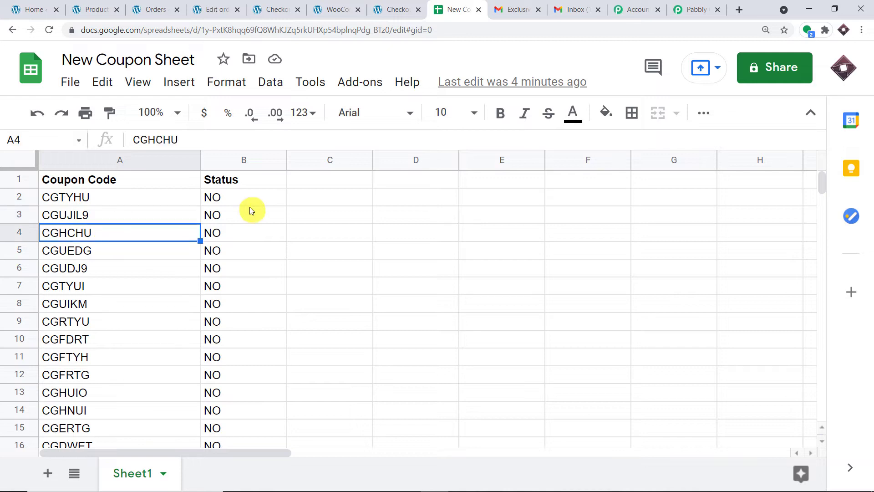
{"action": "left_click", "coordinate": [107, 200]}
{"action": "left_click", "coordinate": [93, 216]}
{"action": "left_click", "coordinate": [79, 231]}
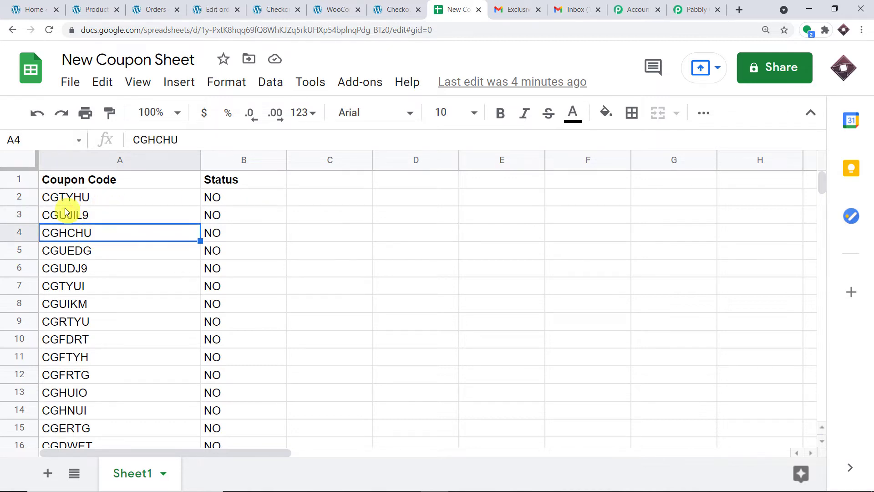
{"action": "left_click", "coordinate": [684, 5]}
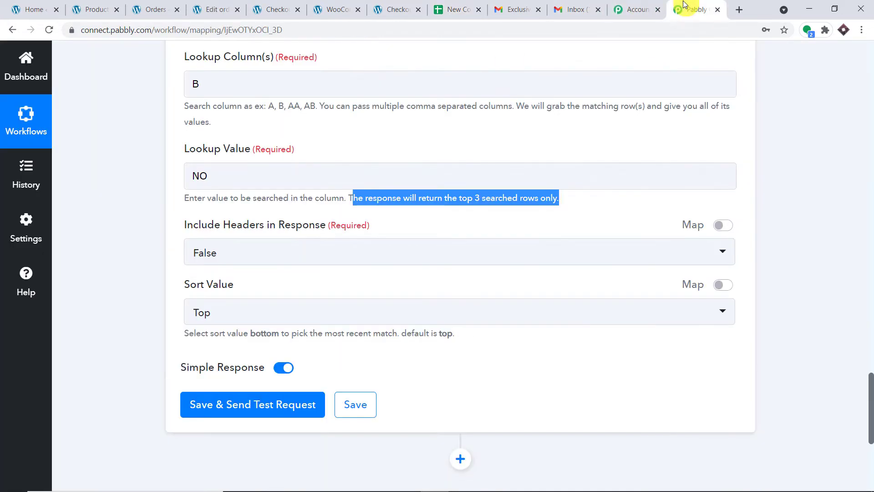
Save and send a test request, then match returned coupon CGTYHU to row 2's NO status
{"action": "left_click", "coordinate": [286, 400]}
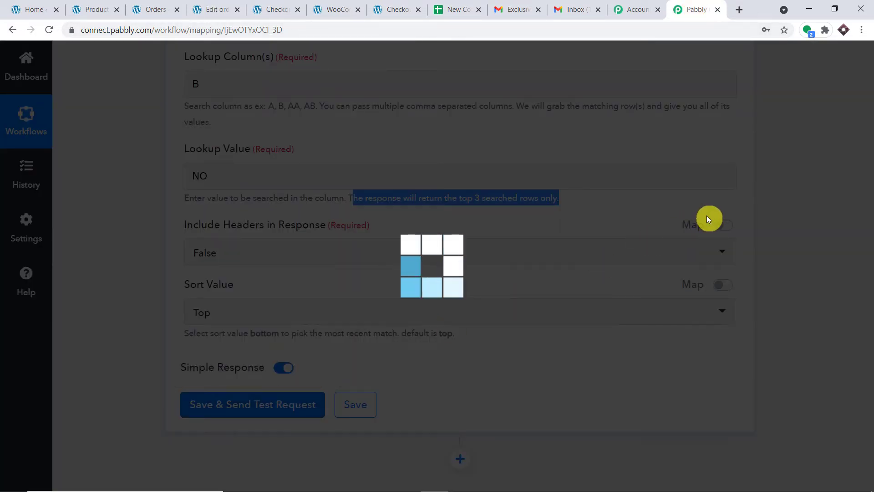
{"action": "scroll", "coordinate": [723, 236], "scroll_direction": "down", "scroll_amount": 4}
{"action": "scroll", "coordinate": [736, 248], "scroll_direction": "down", "scroll_amount": 2}
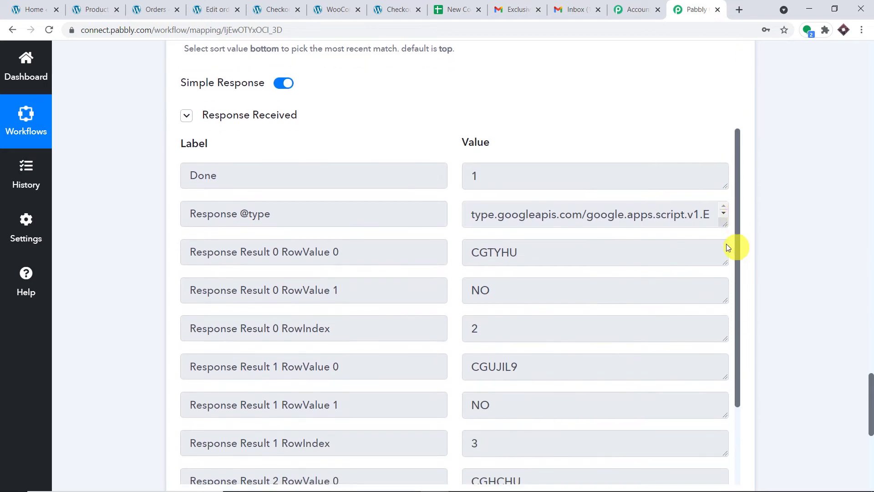
{"action": "left_click_drag", "start_coordinate": [547, 256], "coordinate": [450, 248]}
{"action": "key", "text": "ctrl+c"}
{"action": "left_click", "coordinate": [457, 9]}
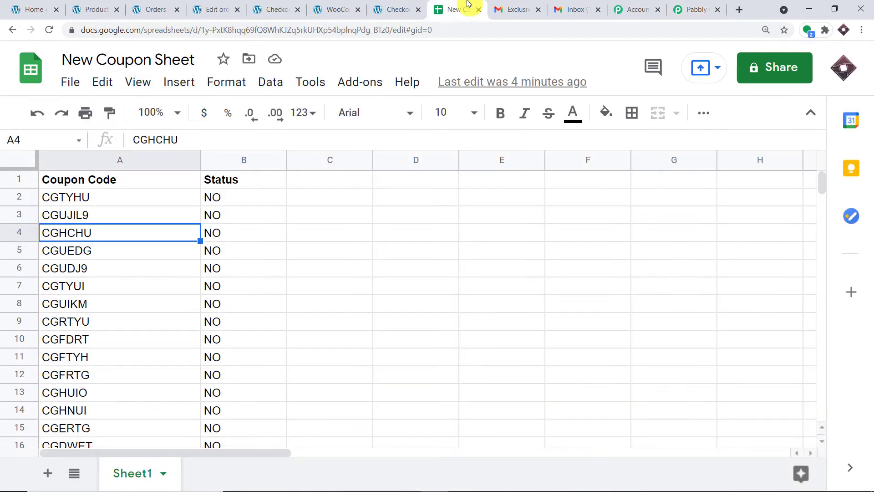
{"action": "left_click", "coordinate": [214, 200]}
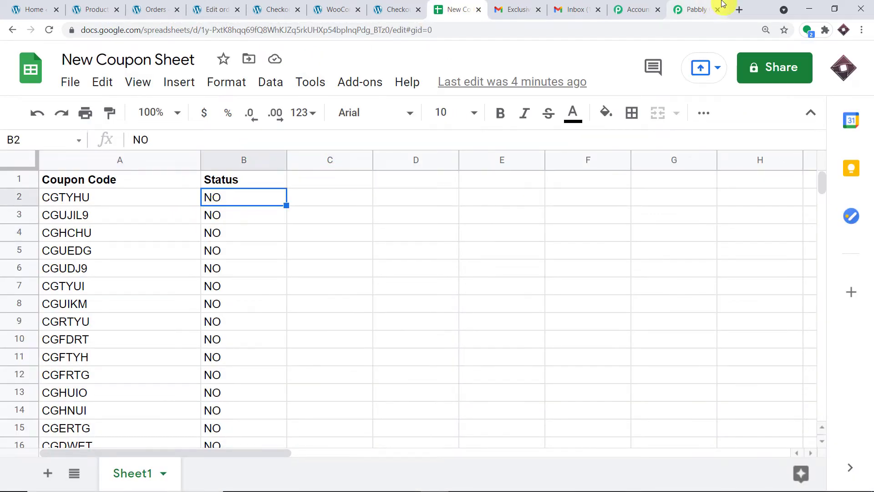
{"action": "left_click", "coordinate": [703, 9]}
Match returned coupons CGUJIL9 and CGHCHU to the NO statuses in rows 3 and 4
{"action": "scroll", "coordinate": [501, 314], "scroll_direction": "down", "scroll_amount": 1}
{"action": "left_click_drag", "start_coordinate": [523, 307], "coordinate": [469, 308]}
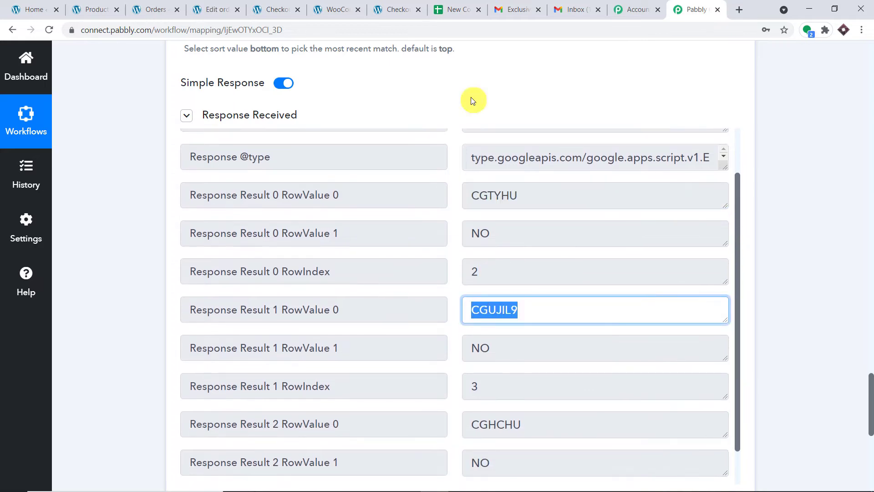
{"action": "left_click", "coordinate": [455, 9]}
{"action": "left_click", "coordinate": [225, 215]}
{"action": "left_click", "coordinate": [701, 9]}
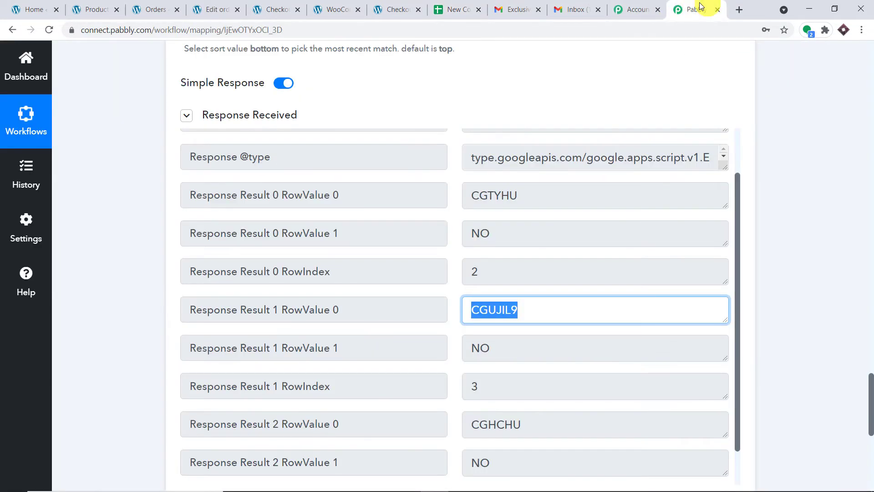
{"action": "scroll", "coordinate": [563, 302], "scroll_direction": "down", "scroll_amount": 1}
{"action": "left_click_drag", "start_coordinate": [563, 302], "coordinate": [468, 302]}
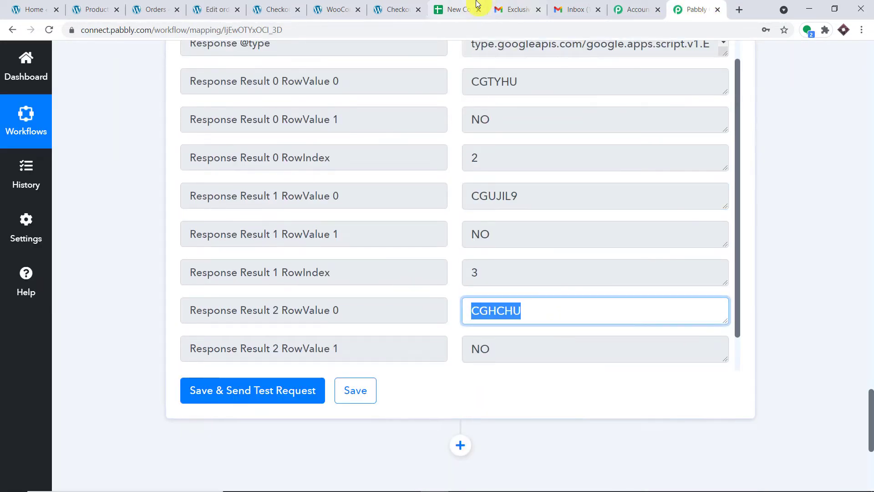
{"action": "left_click", "coordinate": [460, 9]}
{"action": "left_click", "coordinate": [222, 237]}
{"action": "left_click", "coordinate": [697, 10]}
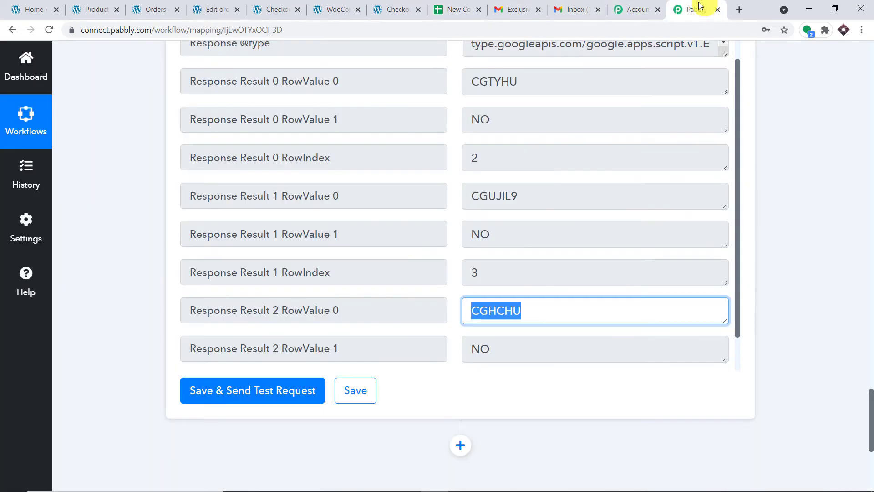
{"action": "scroll", "coordinate": [559, 185], "scroll_direction": "up", "scroll_amount": 1}
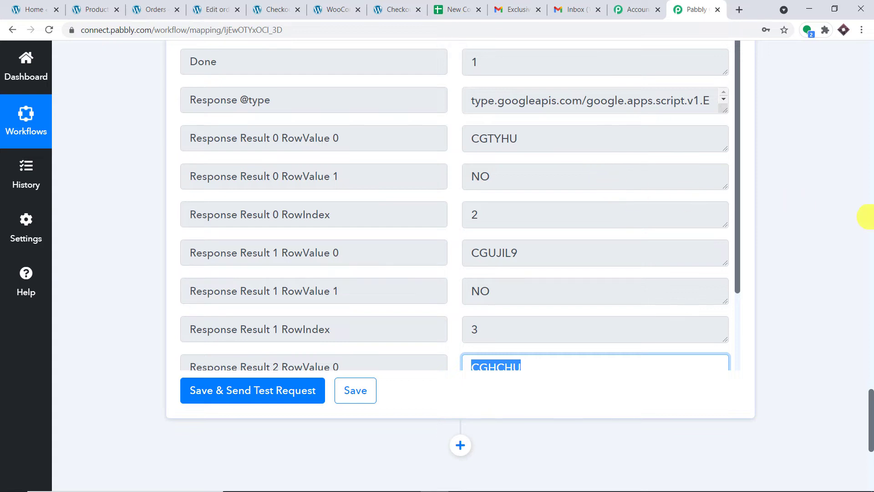
{"action": "scroll", "coordinate": [867, 217], "scroll_direction": "up", "scroll_amount": 7}
{"action": "scroll", "coordinate": [794, 251], "scroll_direction": "down", "scroll_amount": 5}
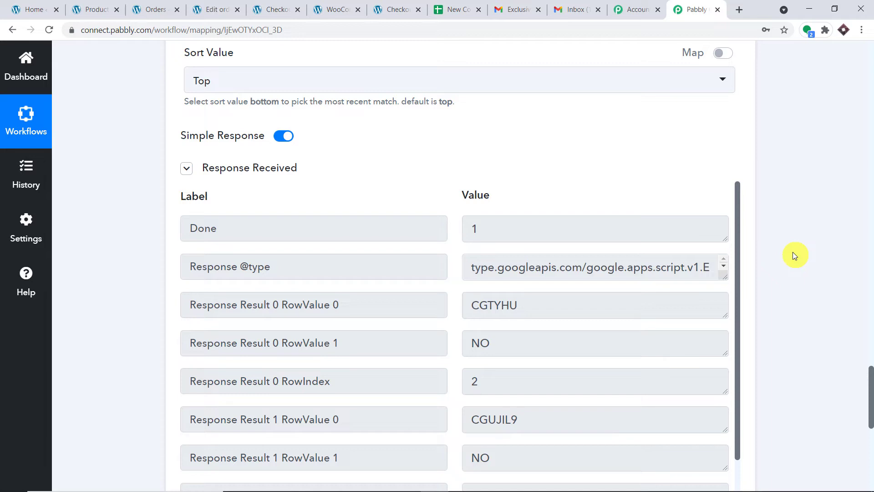
{"action": "scroll", "coordinate": [789, 249], "scroll_direction": "down", "scroll_amount": 1}
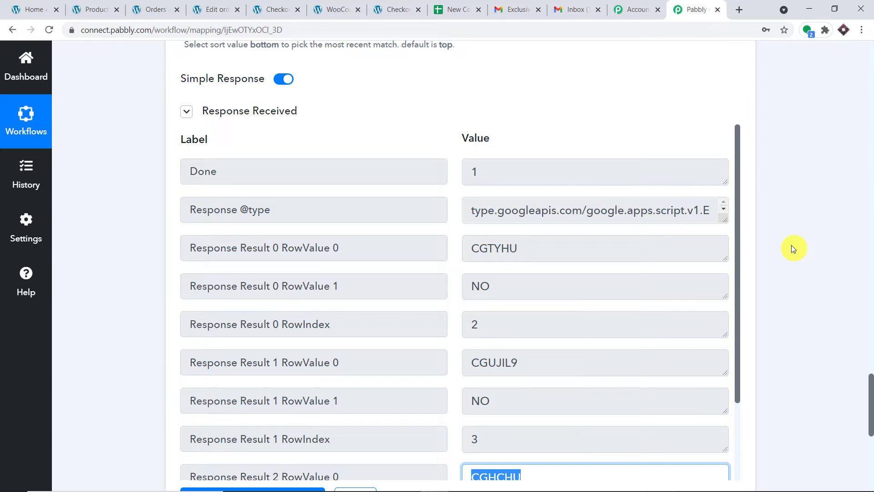
Add a new empty action step below the Lookup Spreadsheet Rows step
{"action": "scroll", "coordinate": [792, 247], "scroll_direction": "down", "scroll_amount": 2}
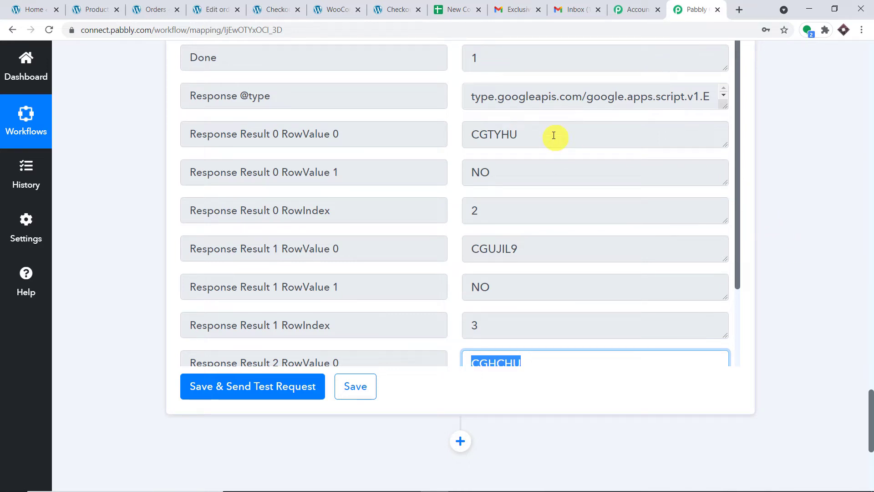
{"action": "scroll", "coordinate": [651, 226], "scroll_direction": "down", "scroll_amount": 5}
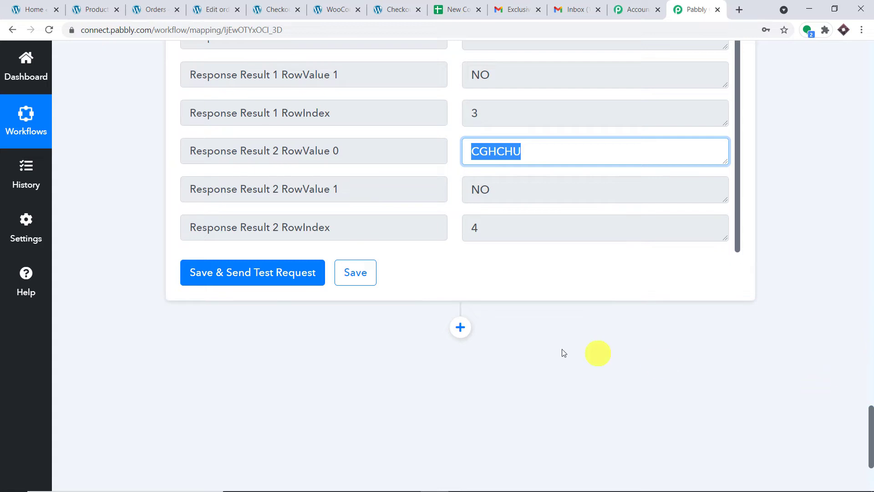
{"action": "left_click", "coordinate": [460, 327]}
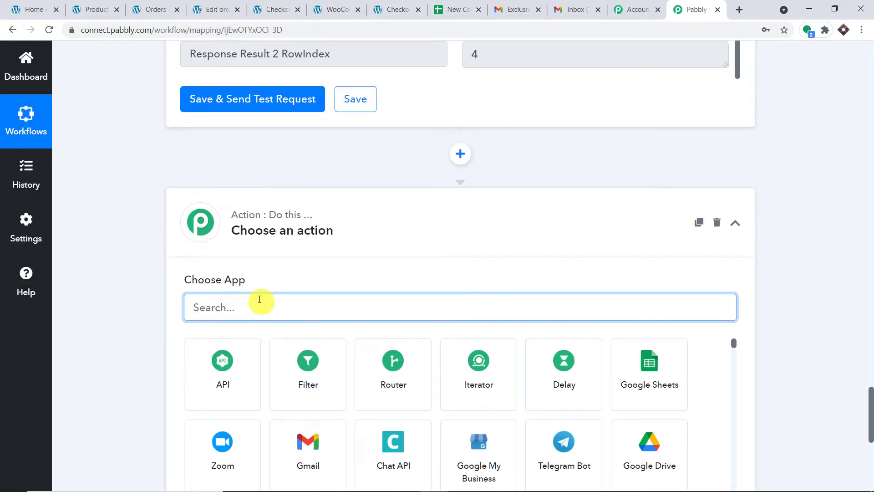
Set the new step's app to Gmail with the Send an Email action event
{"action": "type", "text": "gmai"}
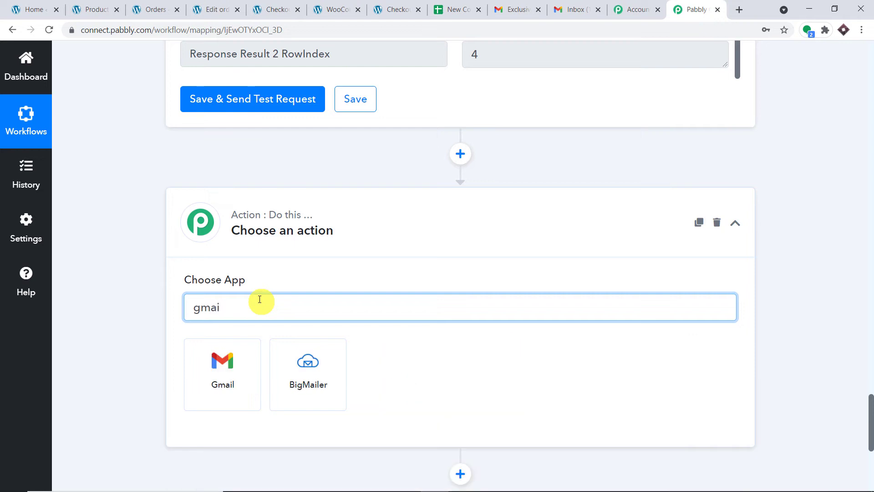
{"action": "type", "text": "l"}
{"action": "left_click", "coordinate": [234, 364]}
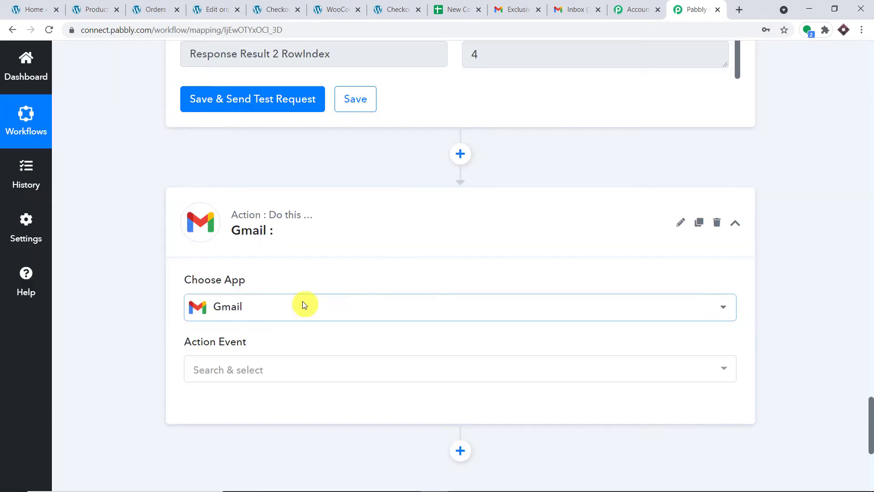
{"action": "scroll", "coordinate": [421, 255], "scroll_direction": "down", "scroll_amount": 3}
{"action": "left_click", "coordinate": [348, 209]}
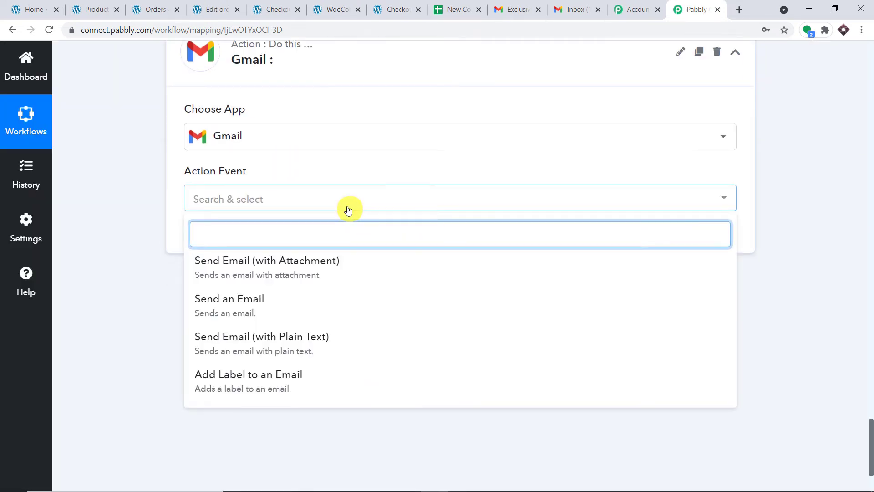
{"action": "left_click", "coordinate": [292, 296]}
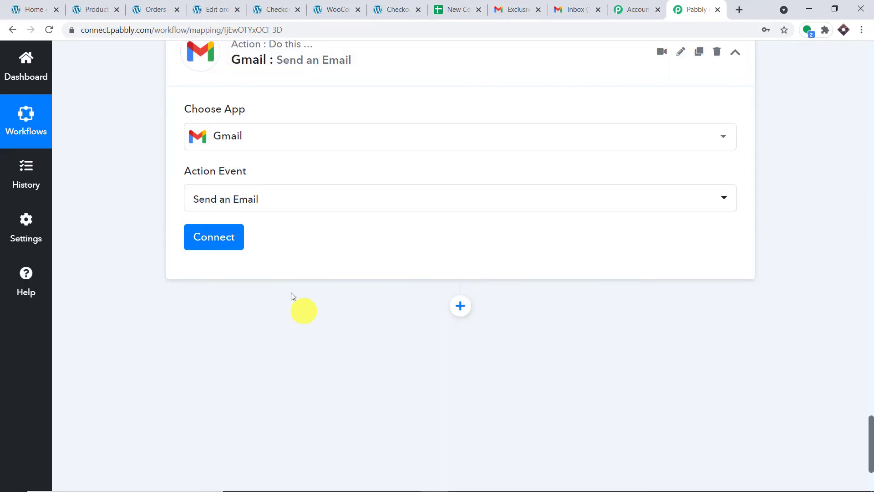
Authorize a new Gmail connection by choosing the Google account and granting Pabbly access
{"action": "left_click", "coordinate": [214, 237]}
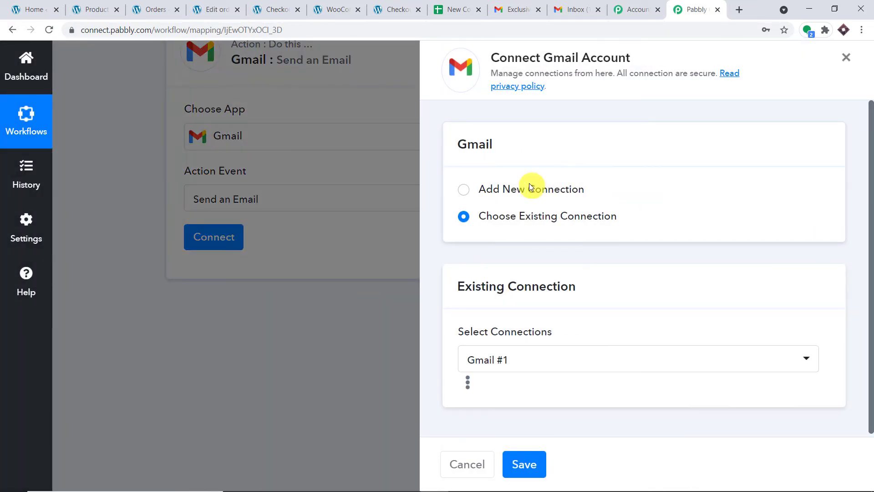
{"action": "left_click", "coordinate": [530, 187]}
{"action": "left_click", "coordinate": [514, 341]}
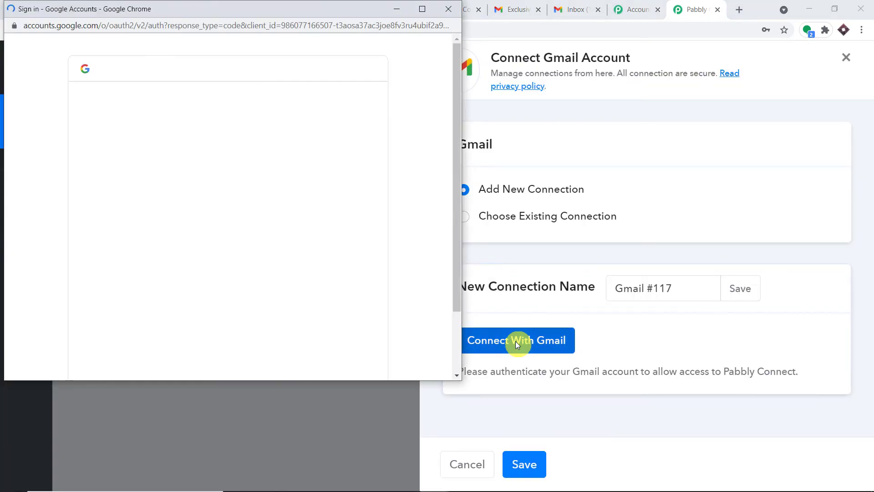
{"action": "left_click_drag", "start_coordinate": [329, 9], "coordinate": [821, 59]}
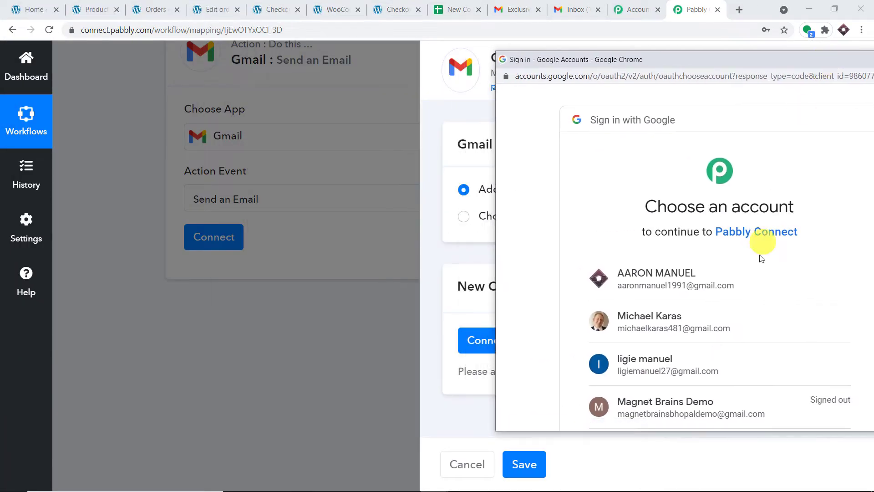
{"action": "left_click", "coordinate": [753, 275]}
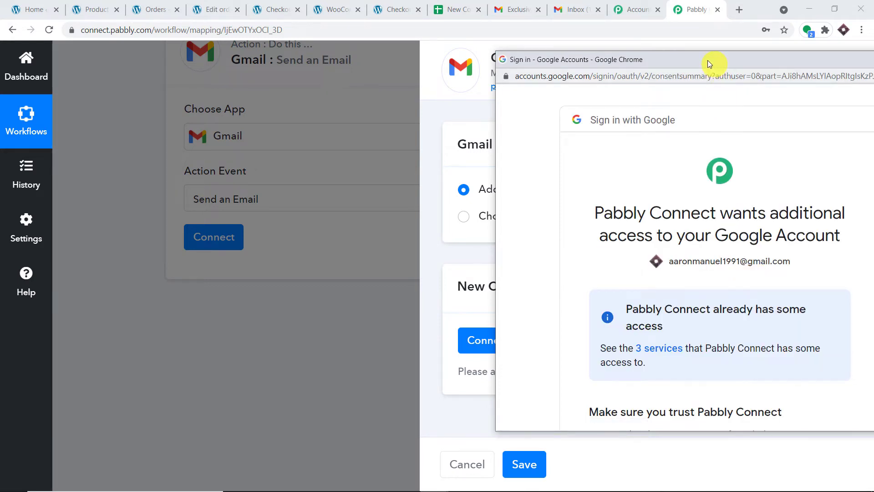
{"action": "left_click_drag", "start_coordinate": [709, 64], "coordinate": [500, 40]}
{"action": "scroll", "coordinate": [601, 164], "scroll_direction": "down", "scroll_amount": 5}
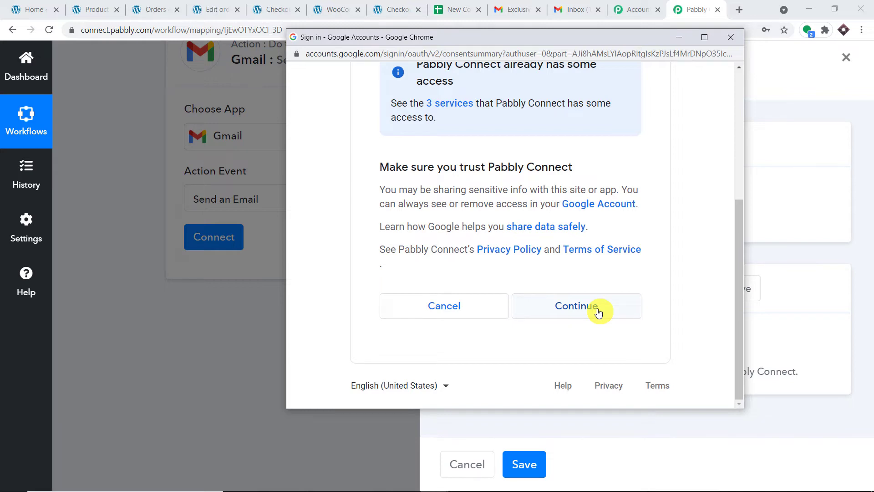
{"action": "left_click", "coordinate": [599, 311]}
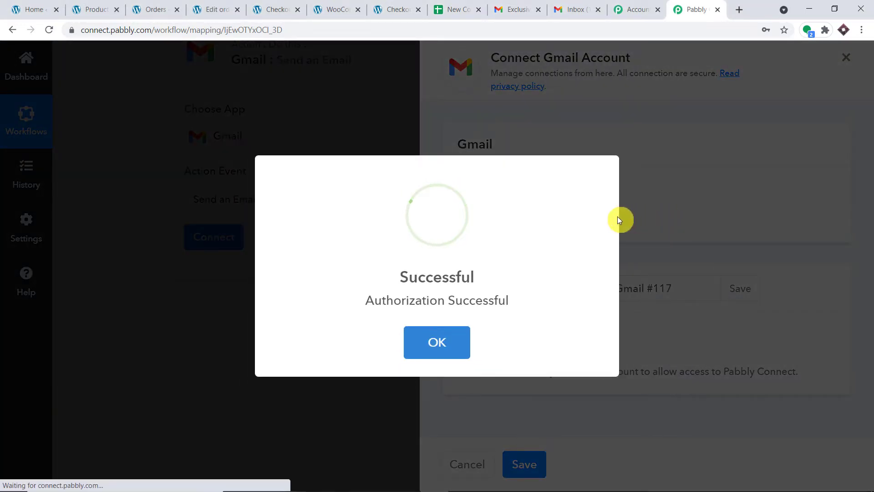
{"action": "scroll", "coordinate": [596, 218], "scroll_direction": "down", "scroll_amount": 4}
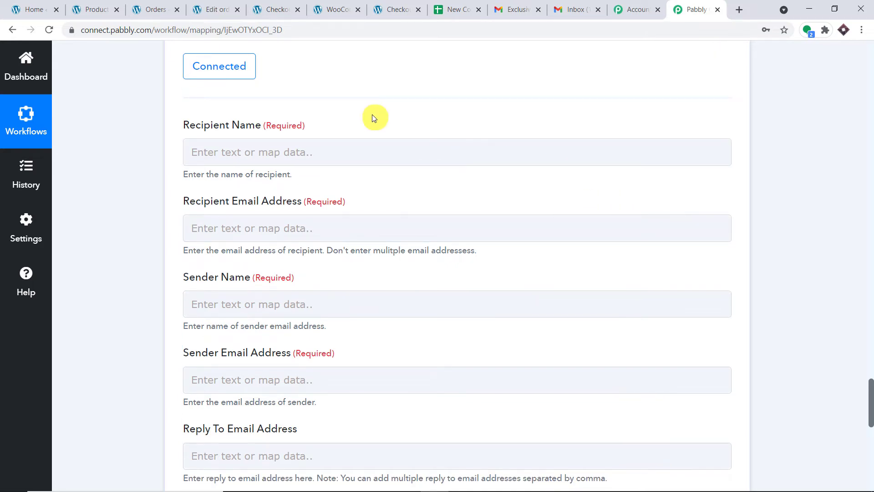
Review the WooCommerce order's billing first and last name values in the earlier response
{"action": "scroll", "coordinate": [411, 367], "scroll_direction": "down", "scroll_amount": 2}
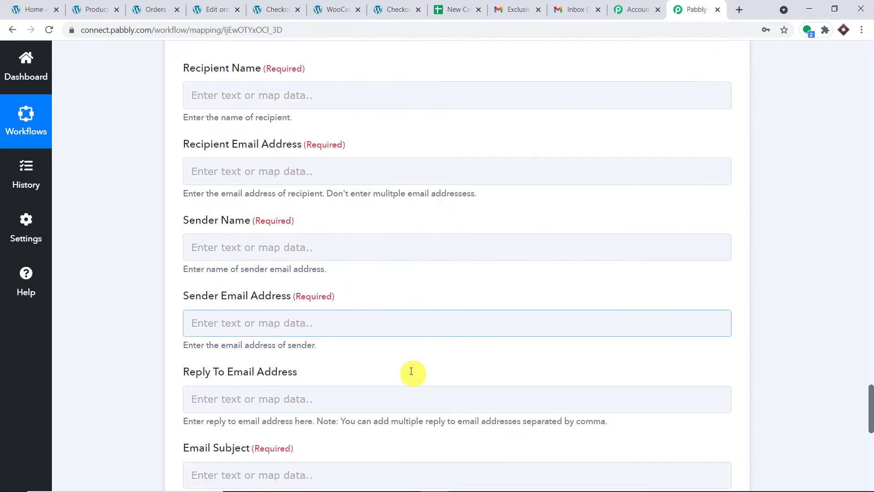
{"action": "scroll", "coordinate": [411, 370], "scroll_direction": "up", "scroll_amount": 1}
{"action": "scroll", "coordinate": [411, 339], "scroll_direction": "up", "scroll_amount": 2}
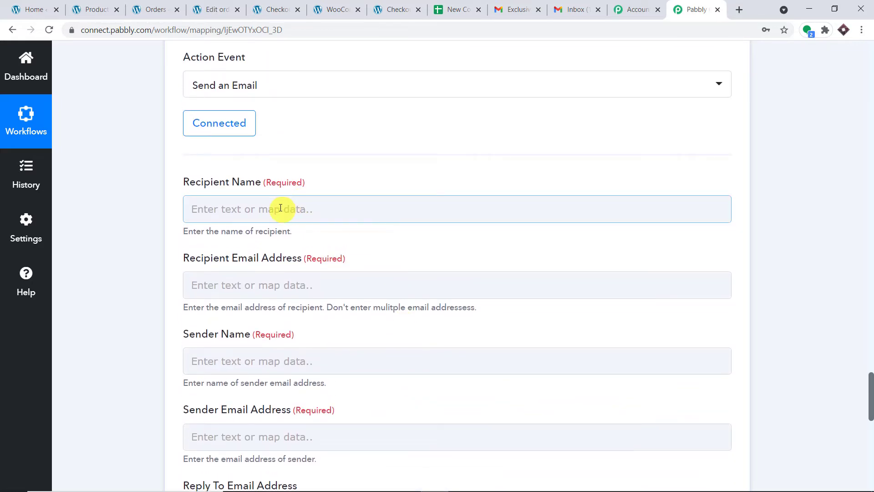
{"action": "scroll", "coordinate": [410, 241], "scroll_direction": "up", "scroll_amount": 15}
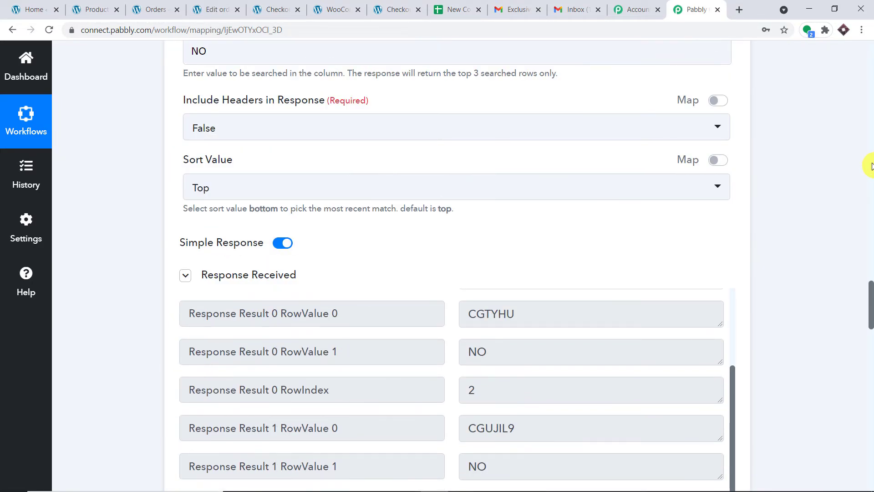
{"action": "scroll", "coordinate": [856, 175], "scroll_direction": "up", "scroll_amount": 20}
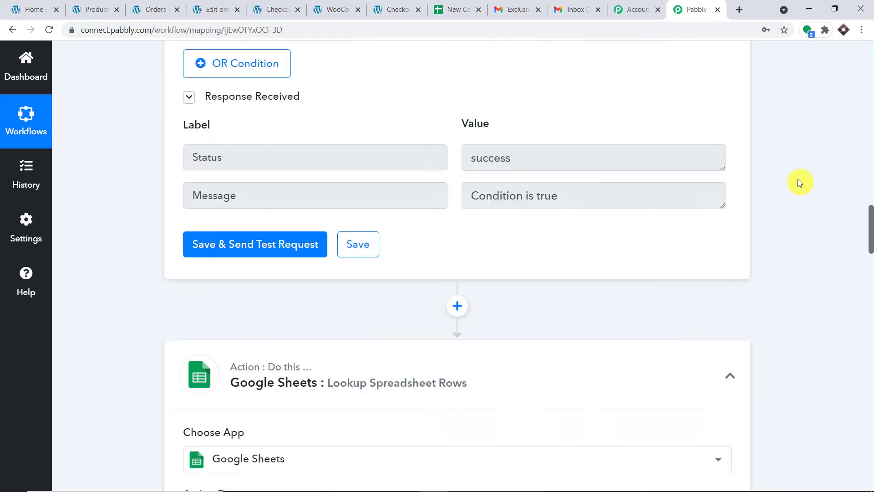
{"action": "scroll", "coordinate": [798, 183], "scroll_direction": "up", "scroll_amount": 15}
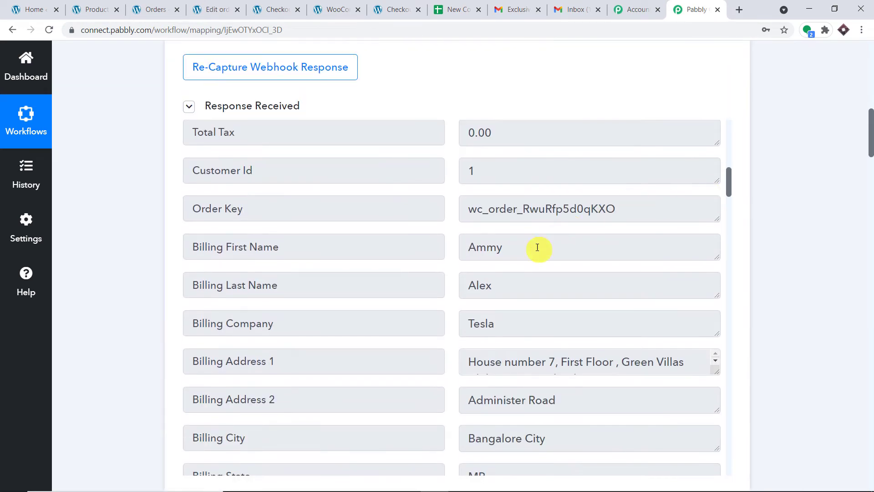
{"action": "left_click_drag", "start_coordinate": [538, 247], "coordinate": [401, 261]}
{"action": "left_click_drag", "start_coordinate": [525, 279], "coordinate": [417, 293]}
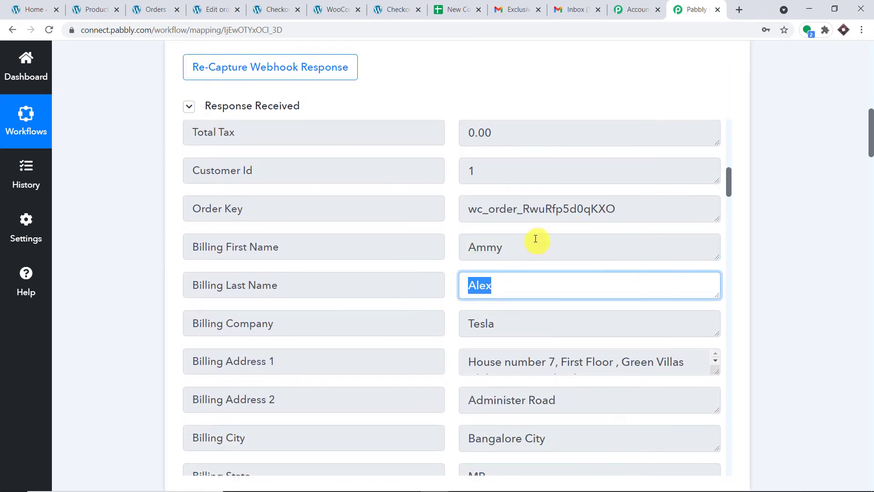
{"action": "left_click_drag", "start_coordinate": [534, 241], "coordinate": [287, 268]}
{"action": "double_click", "coordinate": [483, 286]}
{"action": "left_click_drag", "start_coordinate": [869, 132], "coordinate": [870, 391]}
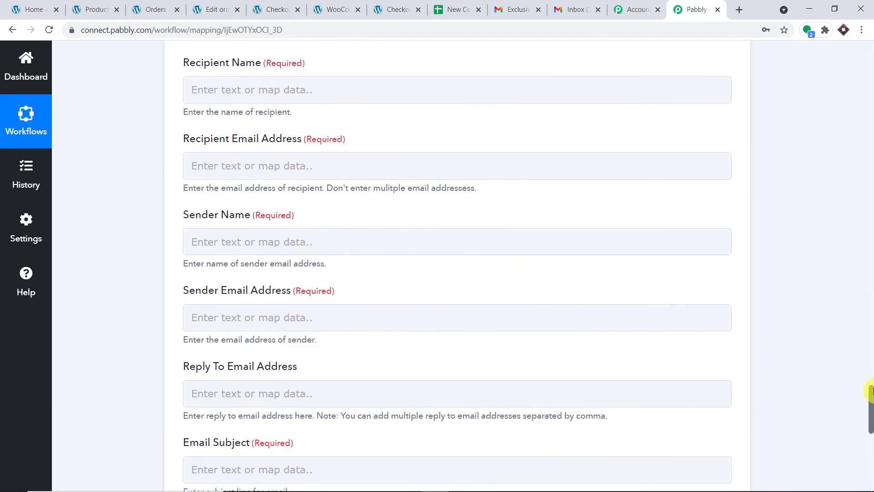
Map the order's Billing First Name into the Recipient Name field
{"action": "left_click", "coordinate": [328, 89]}
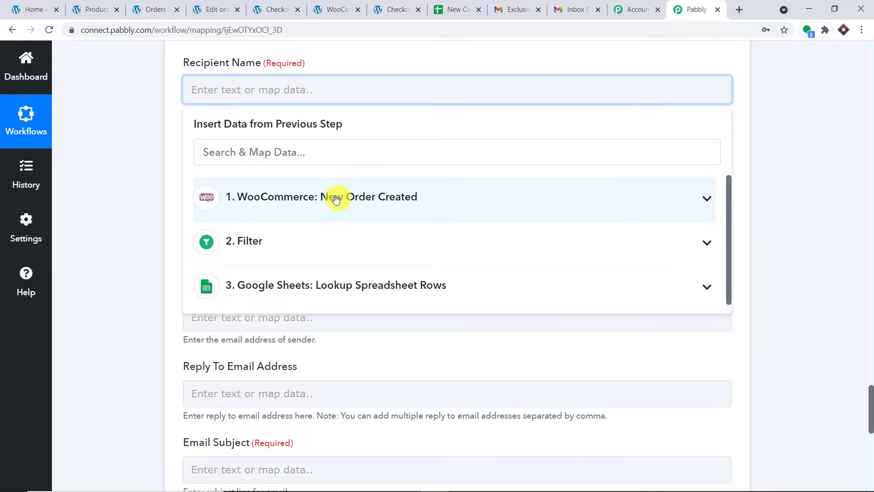
{"action": "left_click", "coordinate": [322, 198]}
{"action": "scroll", "coordinate": [396, 327], "scroll_direction": "down", "scroll_amount": 5}
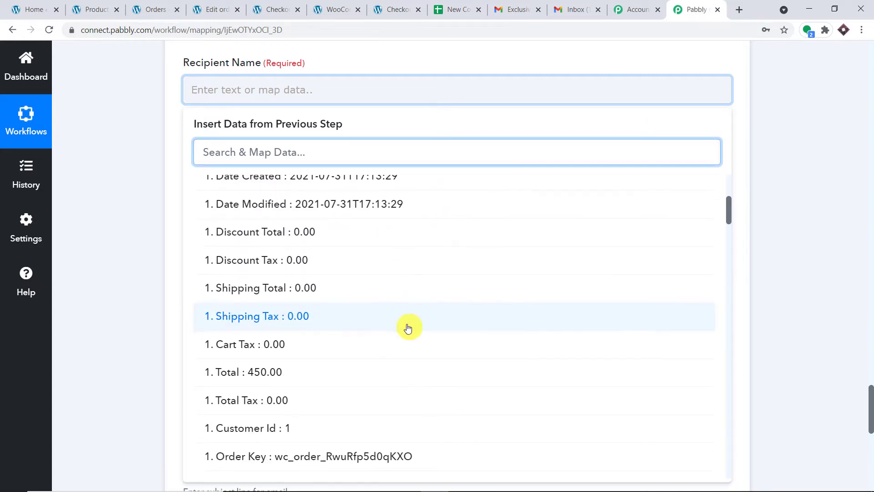
{"action": "scroll", "coordinate": [408, 306], "scroll_direction": "down", "scroll_amount": 6}
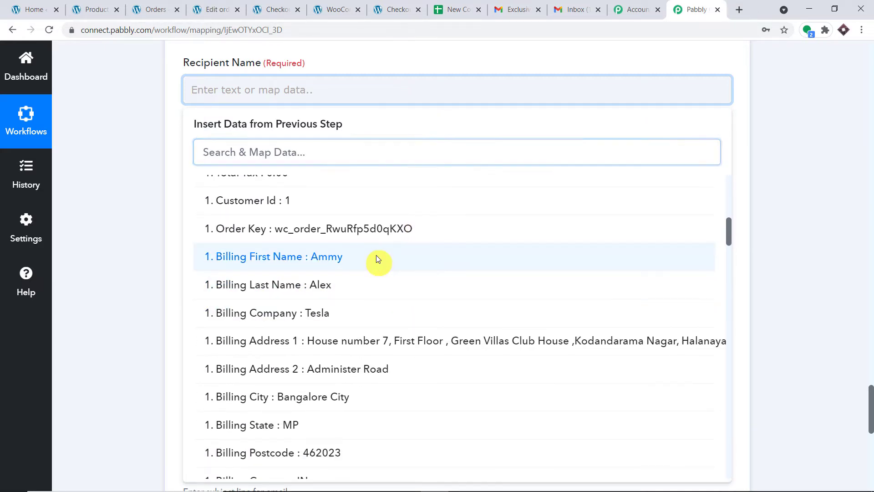
{"action": "left_click", "coordinate": [376, 260]}
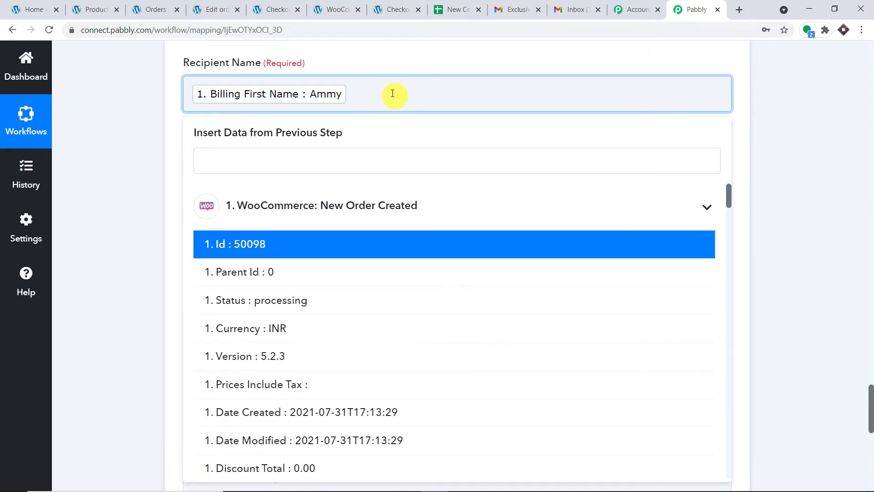
{"action": "left_click", "coordinate": [779, 85]}
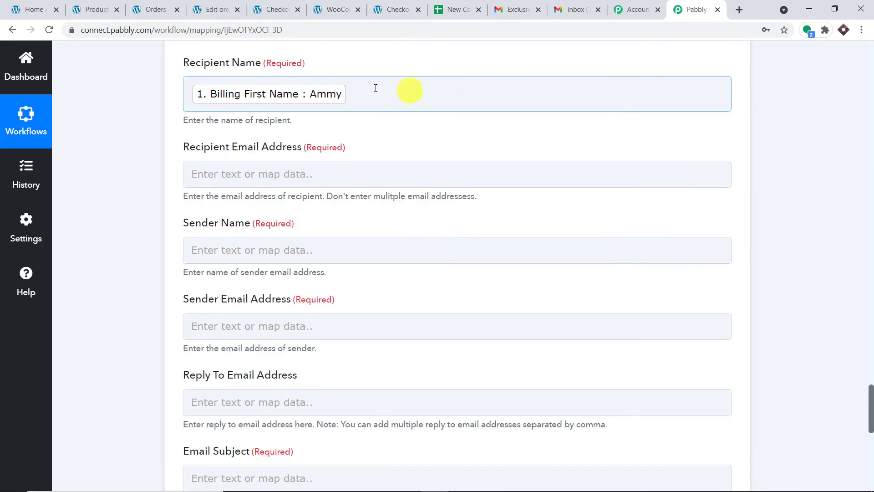
Append Billing Last Name after the first name in Recipient Name
{"action": "left_click", "coordinate": [365, 91]}
{"action": "scroll", "coordinate": [373, 254], "scroll_direction": "down", "scroll_amount": 14}
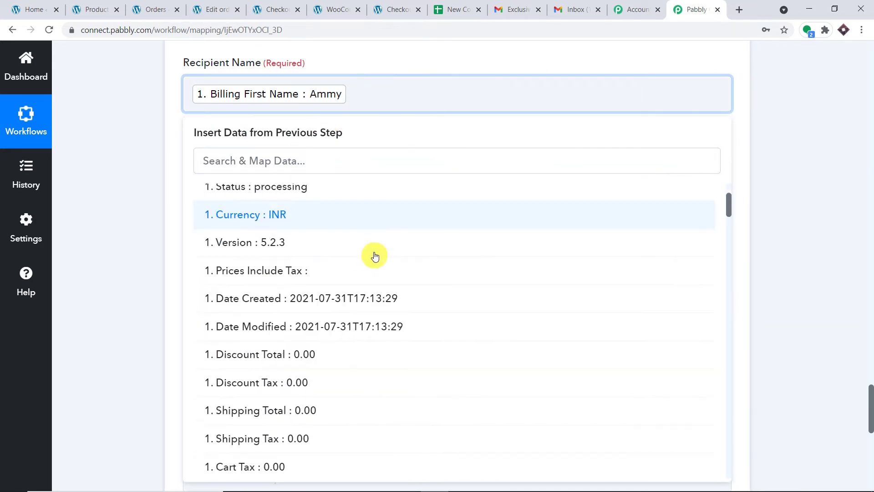
{"action": "scroll", "coordinate": [401, 260], "scroll_direction": "down", "scroll_amount": 15}
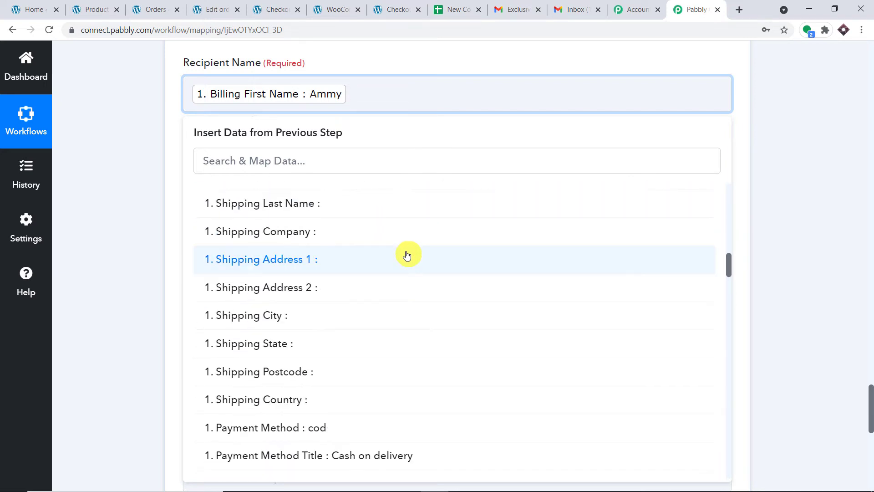
{"action": "scroll", "coordinate": [393, 267], "scroll_direction": "down", "scroll_amount": 12}
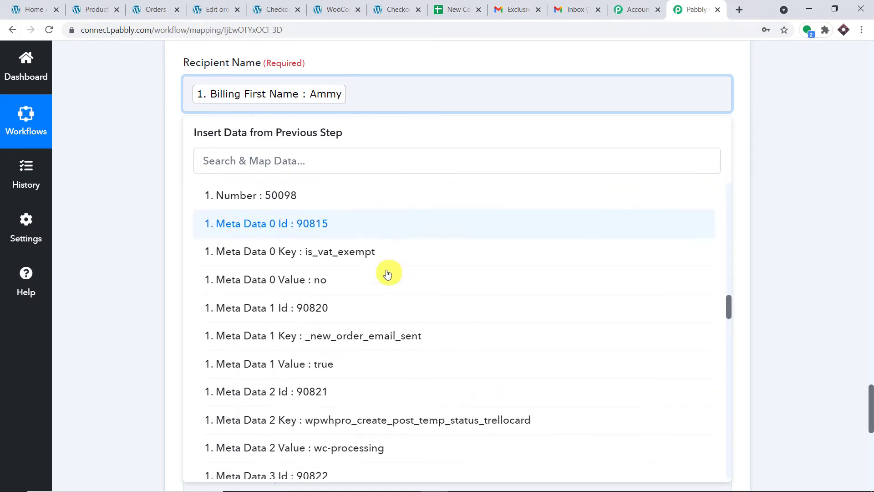
{"action": "scroll", "coordinate": [385, 272], "scroll_direction": "down", "scroll_amount": 10}
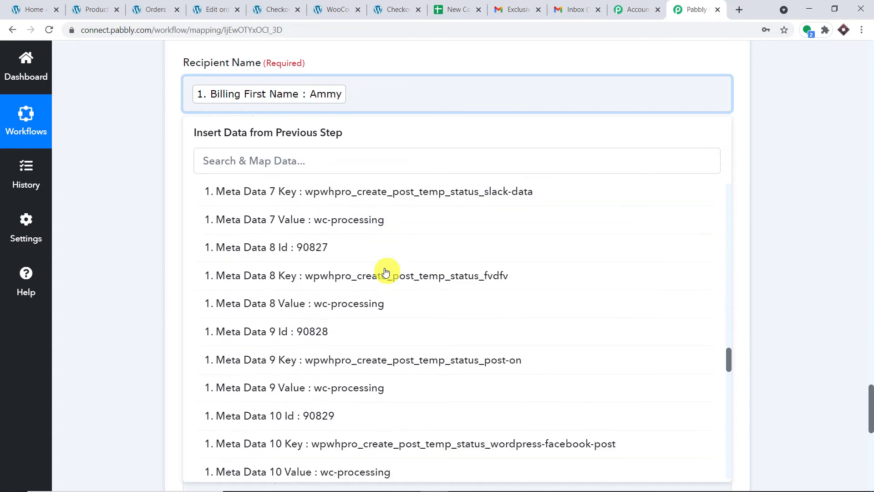
{"action": "scroll", "coordinate": [378, 248], "scroll_direction": "up", "scroll_amount": 5}
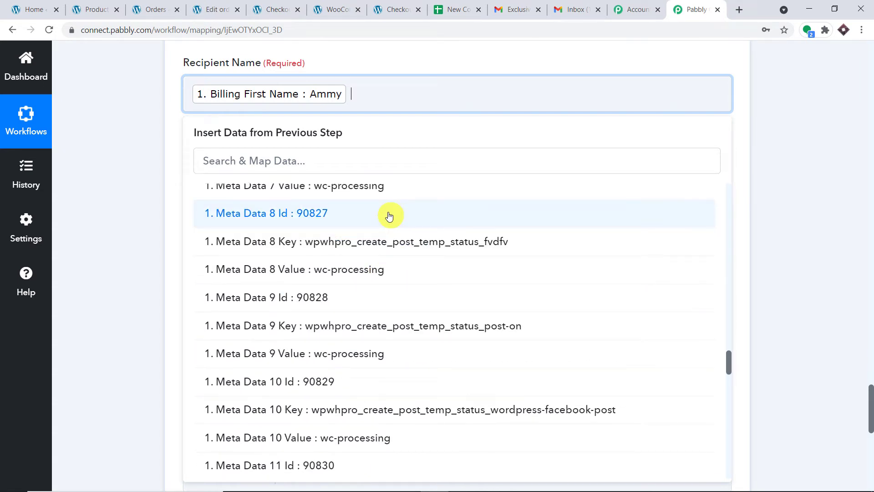
{"action": "left_click", "coordinate": [296, 160]}
{"action": "type", "text": "a"}
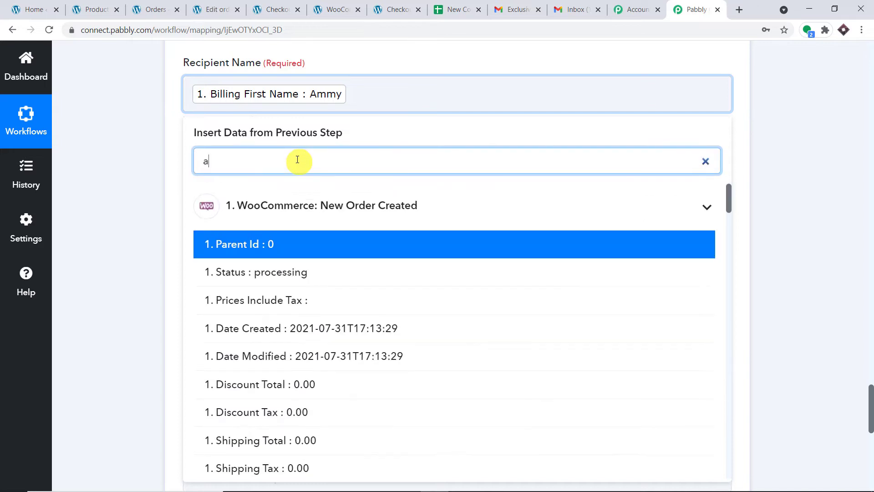
{"action": "type", "text": "le"}
{"action": "left_click", "coordinate": [337, 242]}
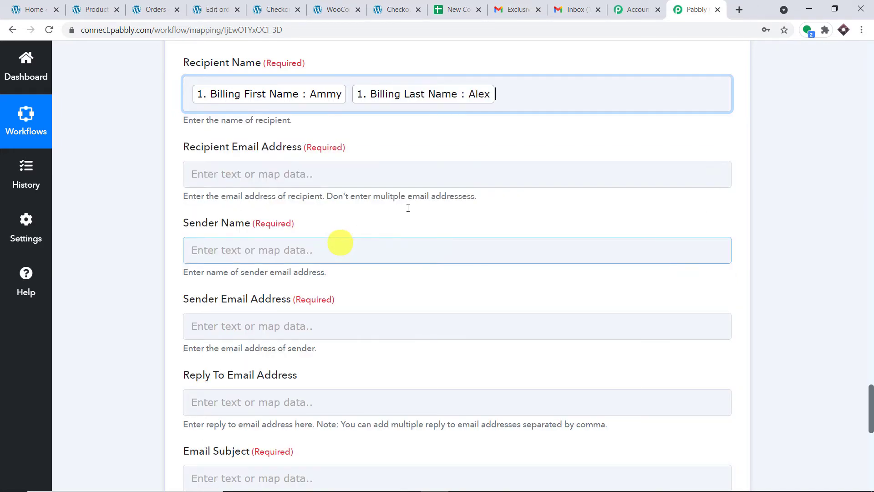
{"action": "scroll", "coordinate": [522, 132], "scroll_direction": "down", "scroll_amount": 1}
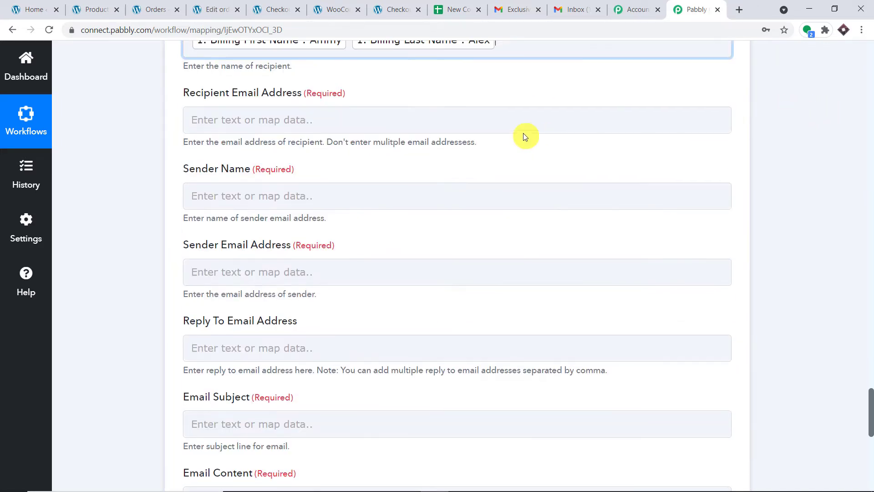
Map the WooCommerce order's Billing Email to Recipient Email Address
{"action": "left_click", "coordinate": [290, 116]}
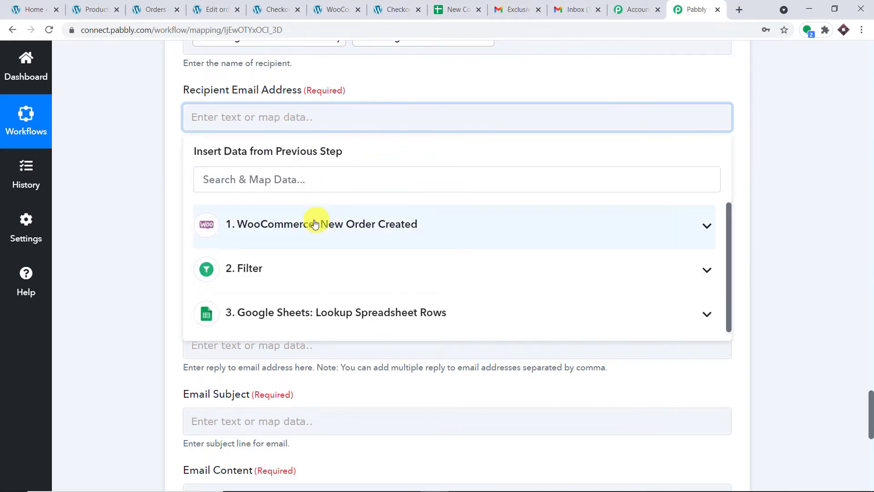
{"action": "left_click", "coordinate": [313, 224]}
{"action": "scroll", "coordinate": [440, 249], "scroll_direction": "down", "scroll_amount": 1}
{"action": "scroll", "coordinate": [440, 249], "scroll_direction": "down", "scroll_amount": 10}
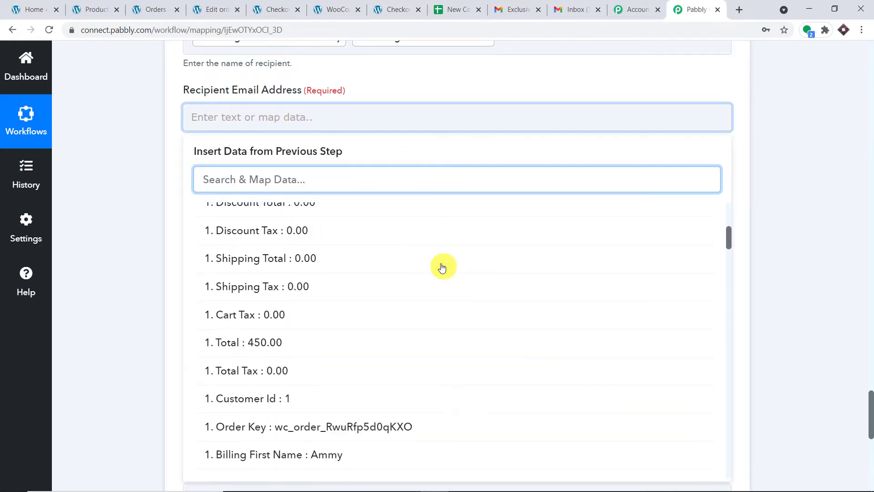
{"action": "scroll", "coordinate": [442, 274], "scroll_direction": "down", "scroll_amount": 5}
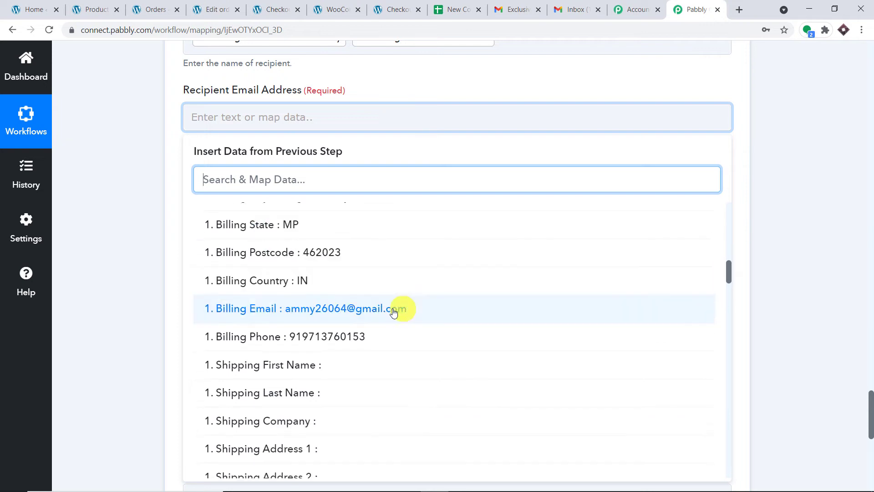
{"action": "left_click", "coordinate": [372, 314]}
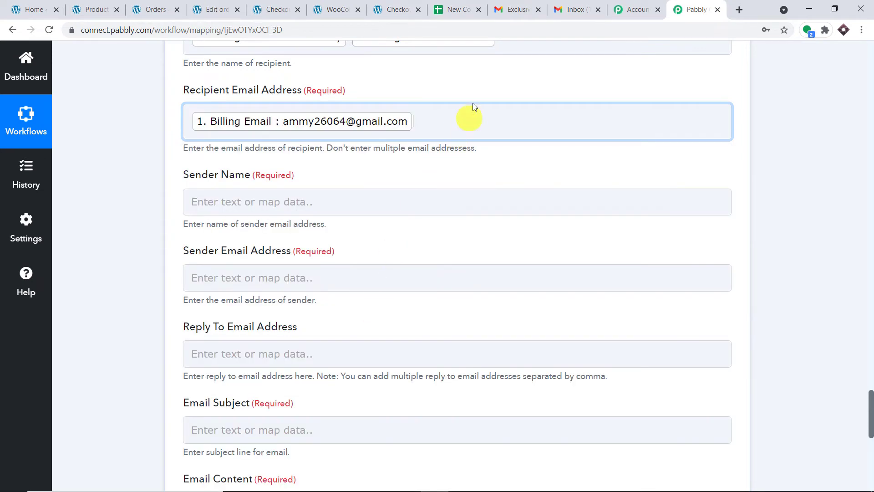
{"action": "scroll", "coordinate": [490, 88], "scroll_direction": "down", "scroll_amount": 1}
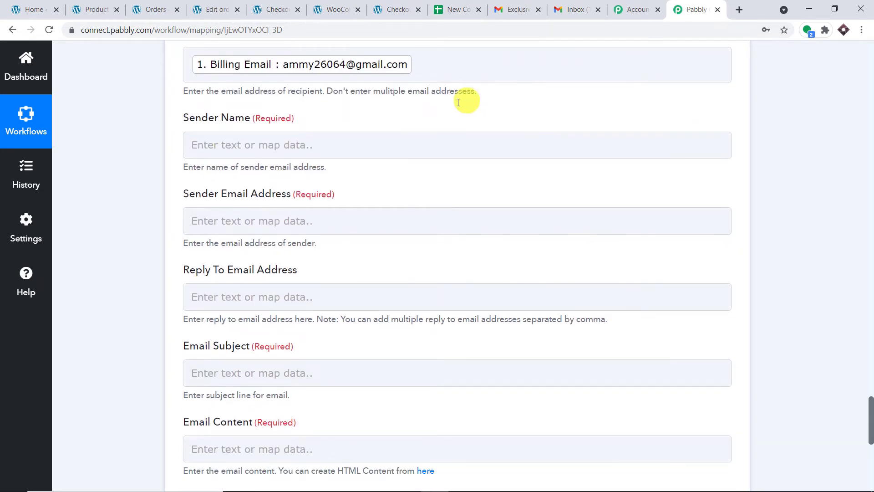
Enter Pay2Vault as the Sender Name, checking the store name on the WordPress site
{"action": "left_click", "coordinate": [247, 148]}
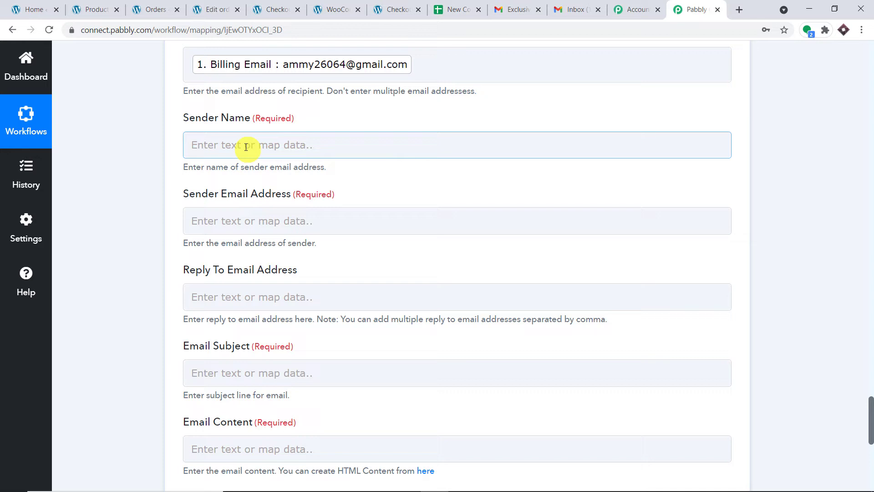
{"action": "left_click", "coordinate": [247, 145]}
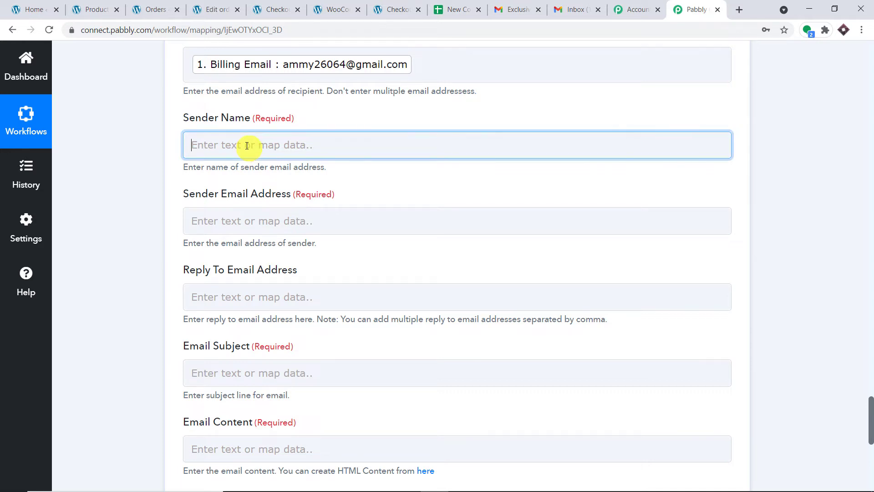
{"action": "type", "text": "P"}
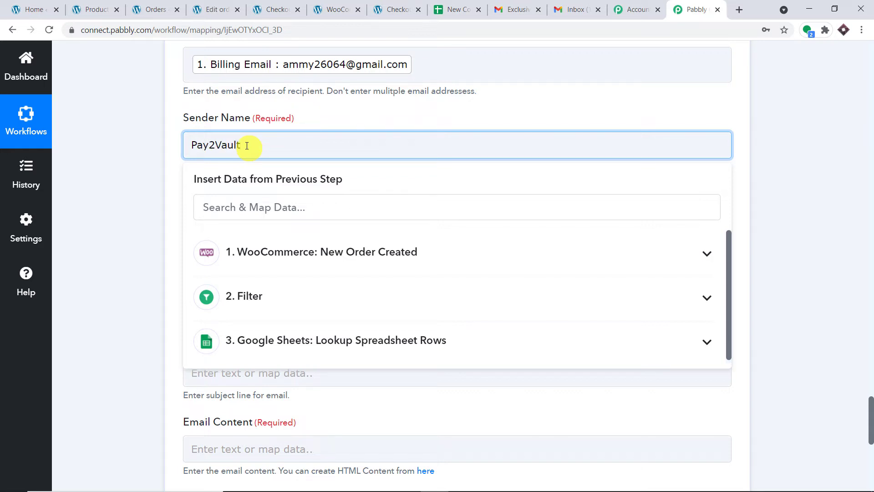
{"action": "type", "text": "ay2Vault"}
{"action": "left_click", "coordinate": [96, 9]}
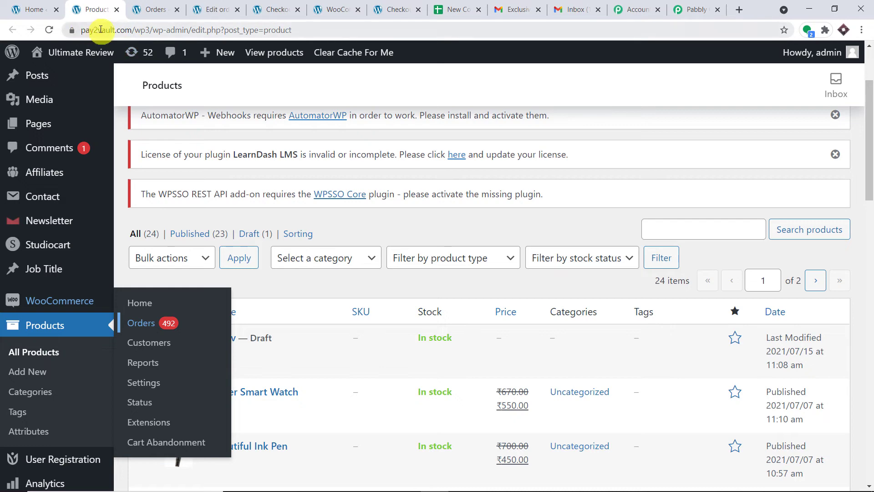
{"action": "left_click", "coordinate": [117, 28]}
{"action": "left_click", "coordinate": [695, 7]}
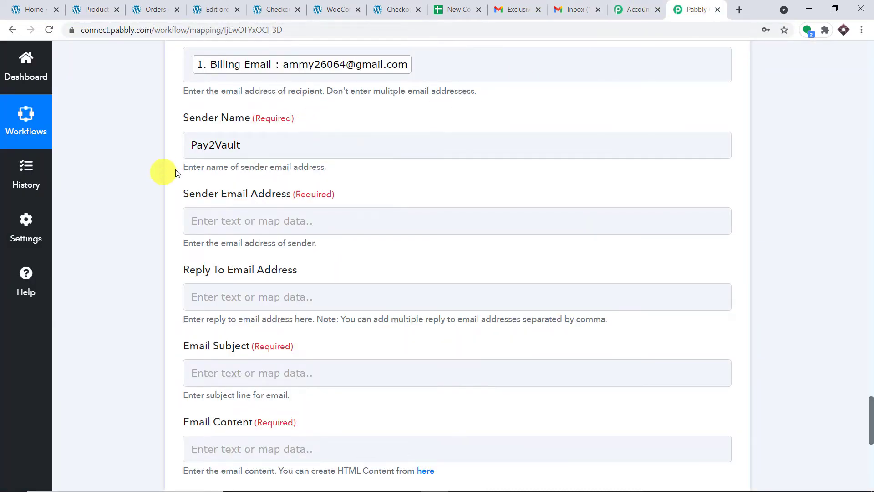
Fill in the sender's e-mail address in Sender Email Address
{"action": "scroll", "coordinate": [303, 187], "scroll_direction": "down", "scroll_amount": 1}
{"action": "left_click", "coordinate": [302, 164]}
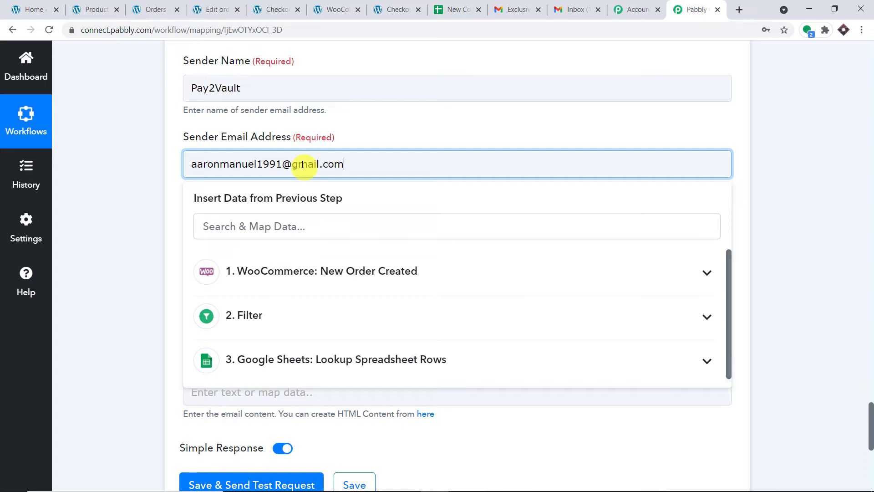
{"action": "left_click", "coordinate": [399, 136]}
Set the Email Subject to 'Exclusive Offers'
{"action": "scroll", "coordinate": [409, 137], "scroll_direction": "down", "scroll_amount": 1}
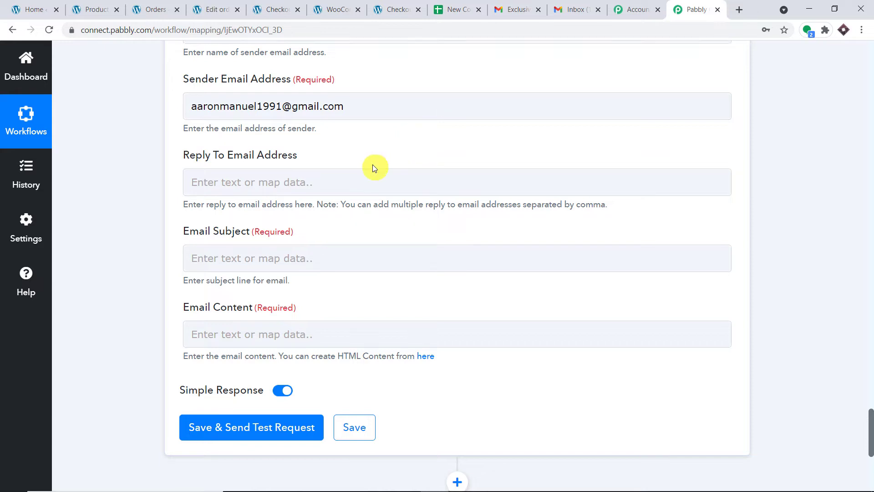
{"action": "scroll", "coordinate": [373, 168], "scroll_direction": "down", "scroll_amount": 1}
{"action": "left_click", "coordinate": [255, 195]}
{"action": "left_click", "coordinate": [252, 198]}
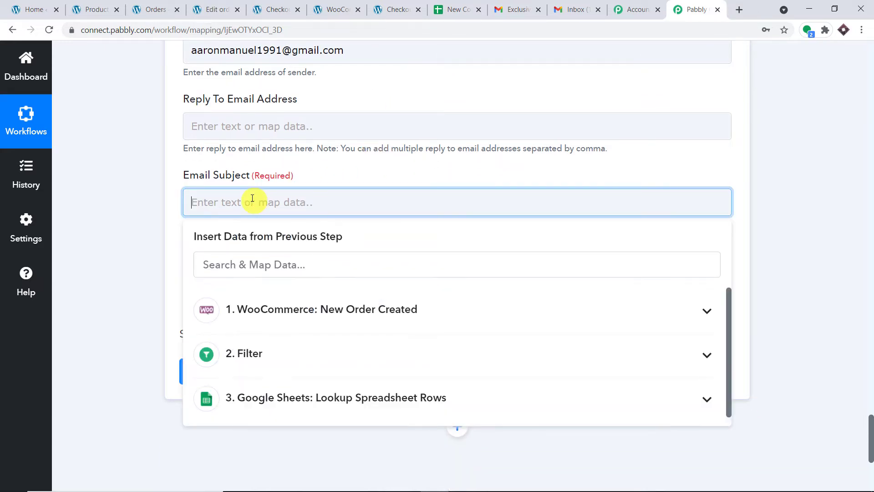
{"action": "type", "text": "Exclusive Offers"}
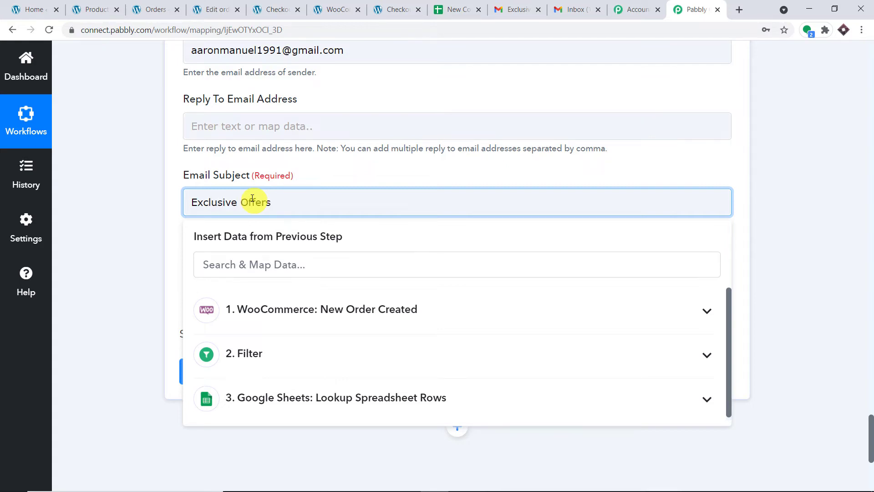
{"action": "left_click", "coordinate": [332, 161]}
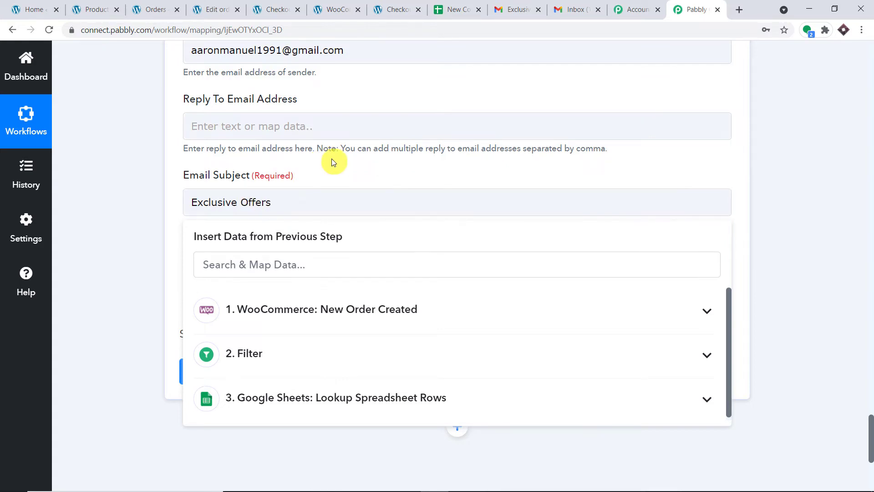
{"action": "scroll", "coordinate": [341, 163], "scroll_direction": "down", "scroll_amount": 1}
Copy the earlier offer email's body text from Gmail for the Email Content
{"action": "left_click", "coordinate": [281, 221]}
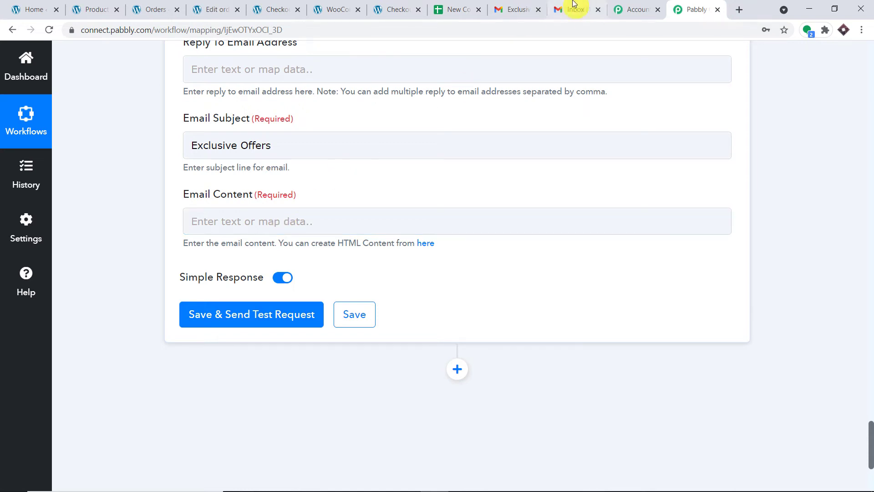
{"action": "left_click", "coordinate": [523, 6]}
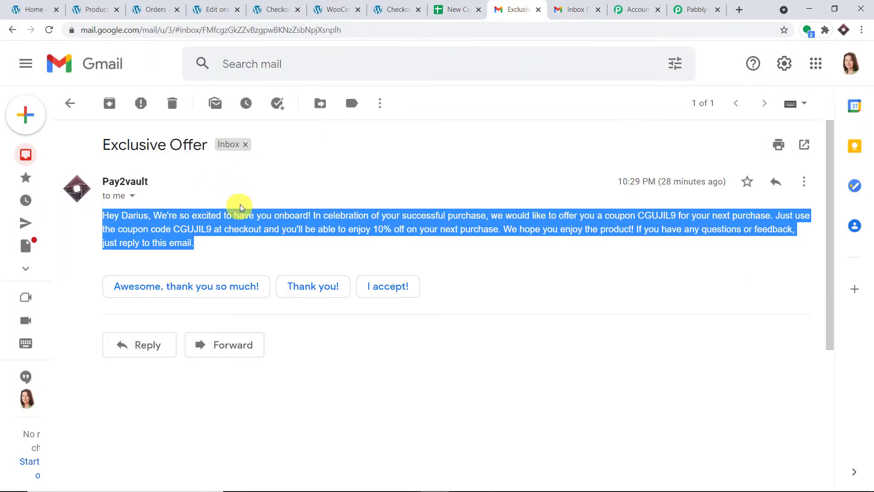
{"action": "right_click", "coordinate": [231, 212]}
{"action": "left_click", "coordinate": [241, 221]}
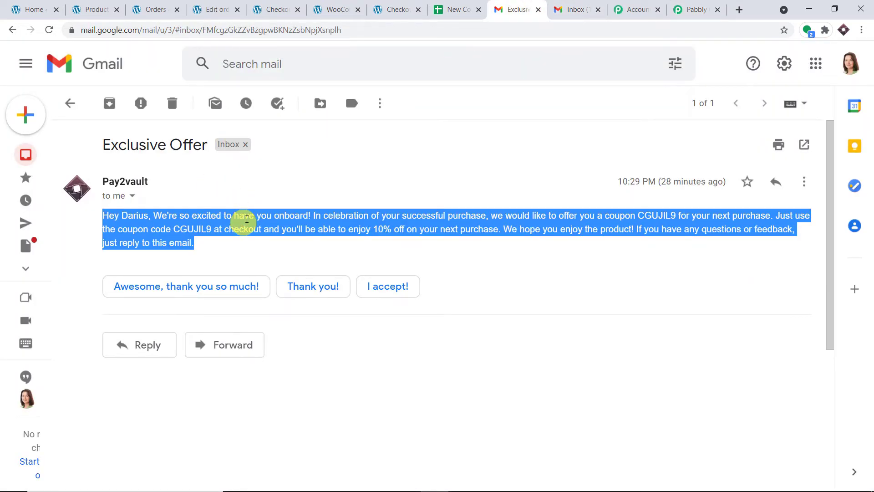
{"action": "left_click", "coordinate": [686, 4]}
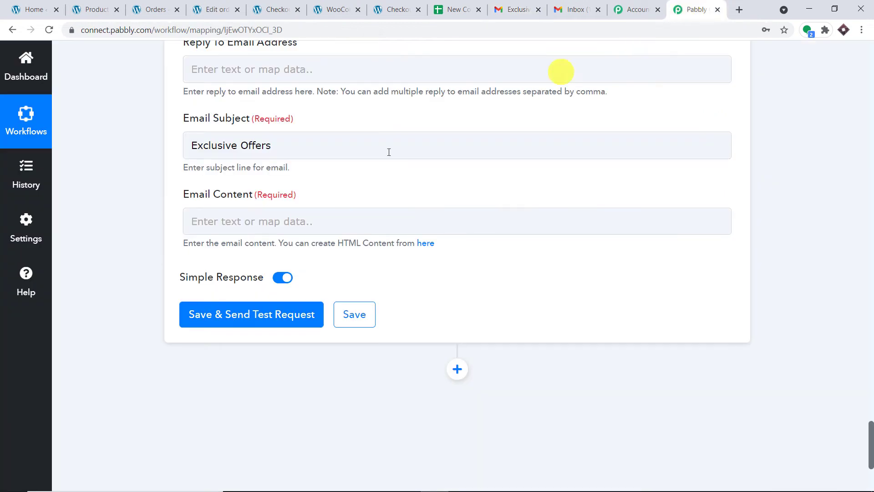
Paste the offer text into Email Content and delete the hard-coded greeting name
{"action": "left_click", "coordinate": [275, 219]}
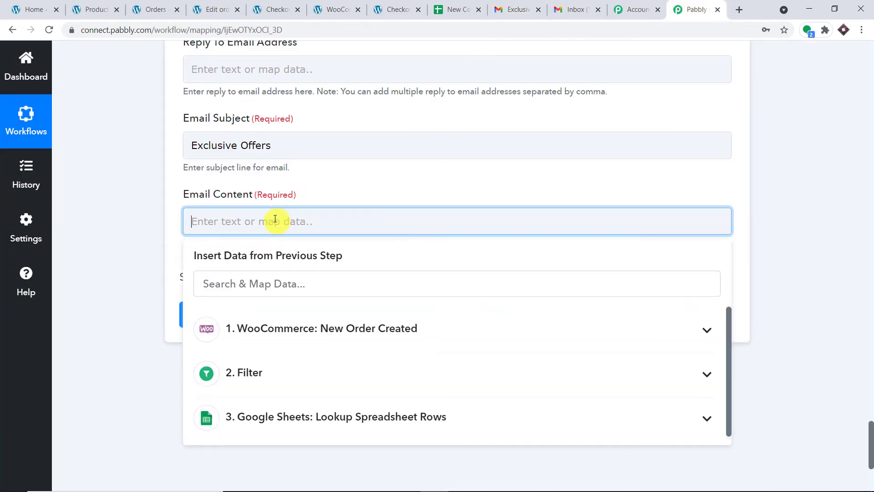
{"action": "key", "text": "ctrl+v"}
{"action": "left_click", "coordinate": [378, 187]}
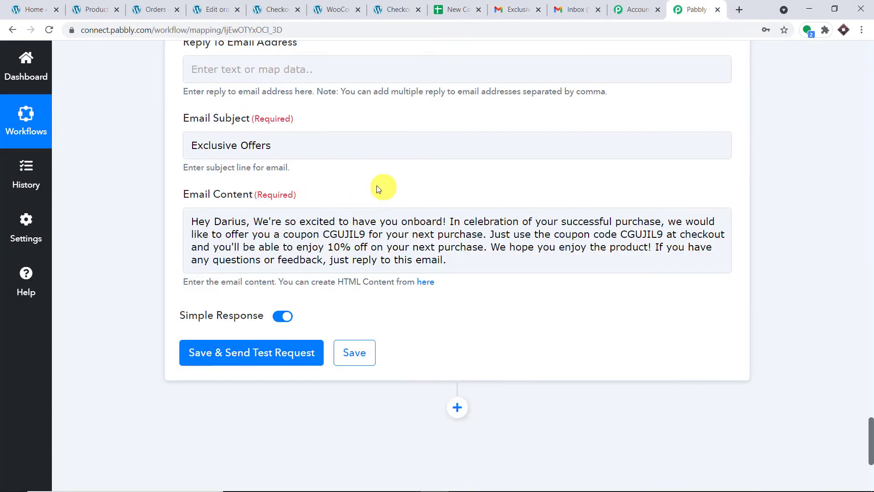
{"action": "double_click", "coordinate": [248, 220]}
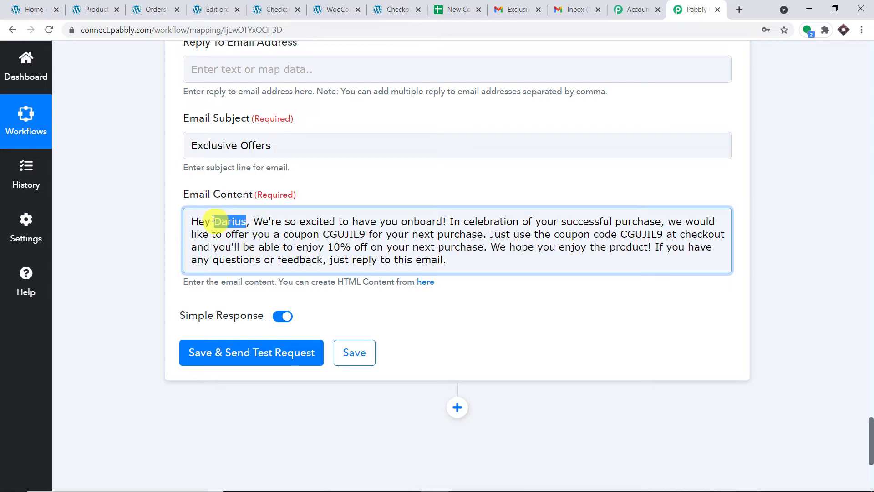
{"action": "key", "text": "BackSpace"}
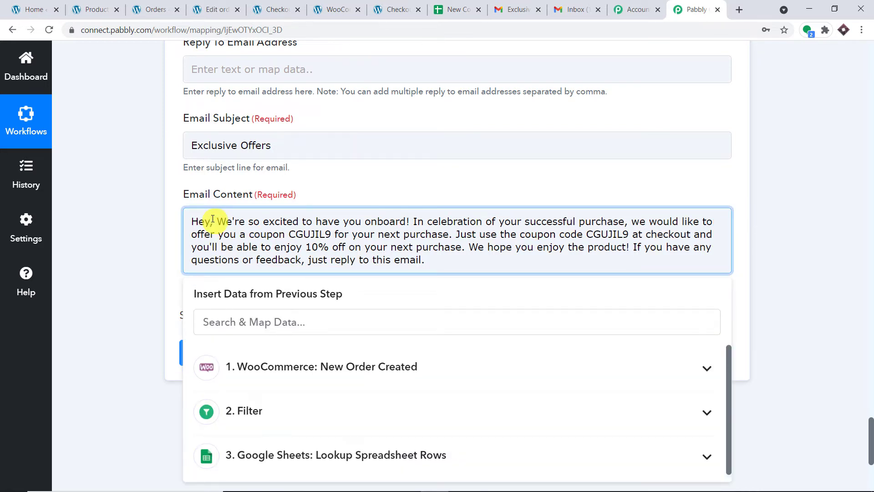
Insert the order's Billing First Name after 'Hey' in the greeting
{"action": "left_click", "coordinate": [333, 328]}
{"action": "scroll", "coordinate": [394, 343], "scroll_direction": "down", "scroll_amount": 2}
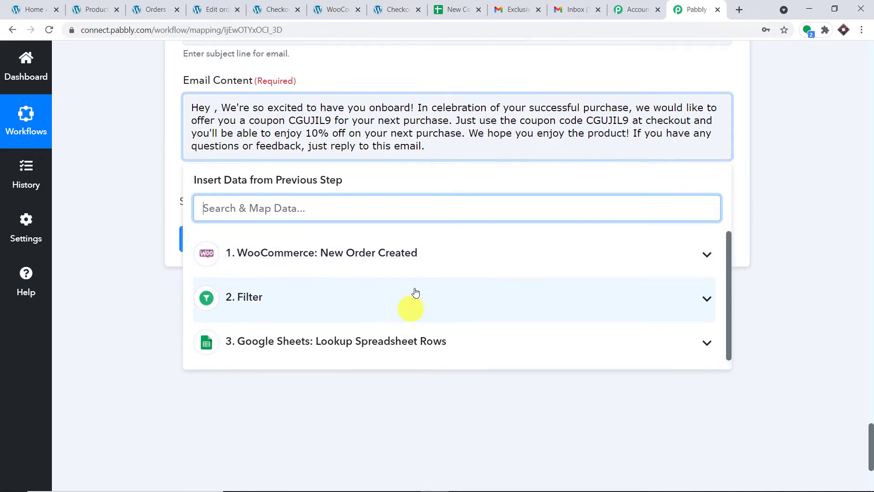
{"action": "left_click", "coordinate": [428, 255]}
{"action": "scroll", "coordinate": [474, 277], "scroll_direction": "down", "scroll_amount": 3}
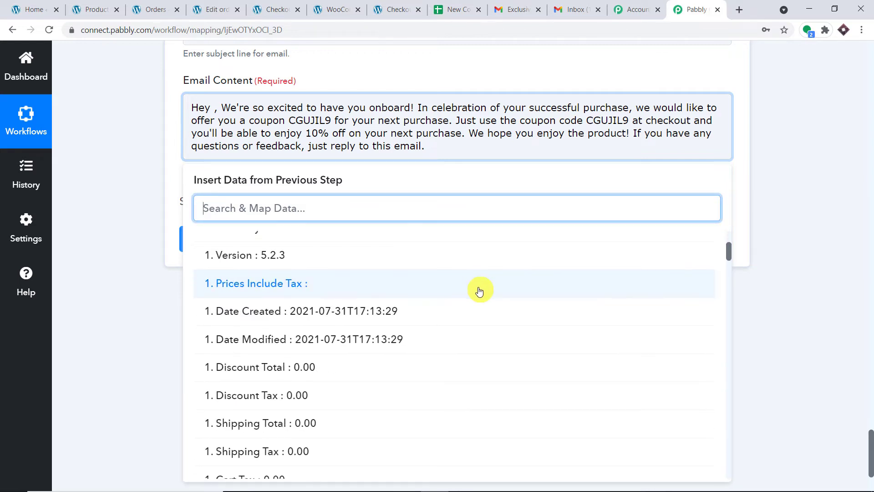
{"action": "scroll", "coordinate": [478, 293], "scroll_direction": "down", "scroll_amount": 6}
{"action": "left_click", "coordinate": [404, 321]}
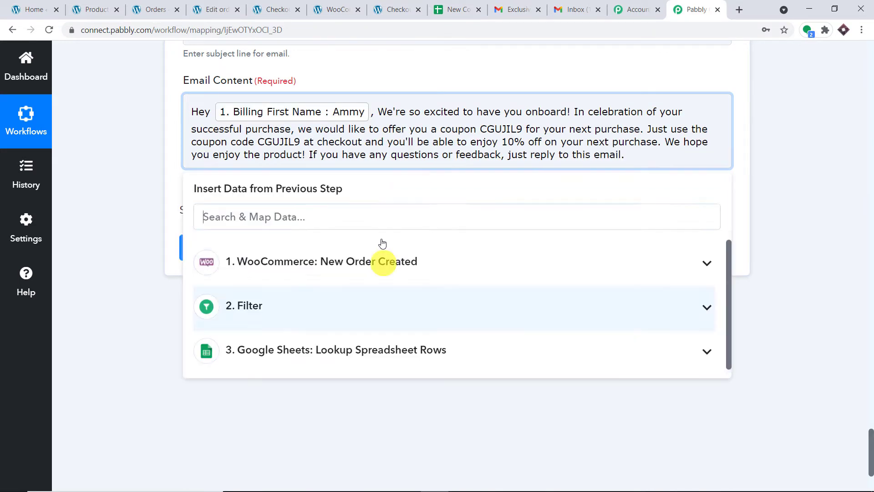
{"action": "left_click", "coordinate": [419, 74]}
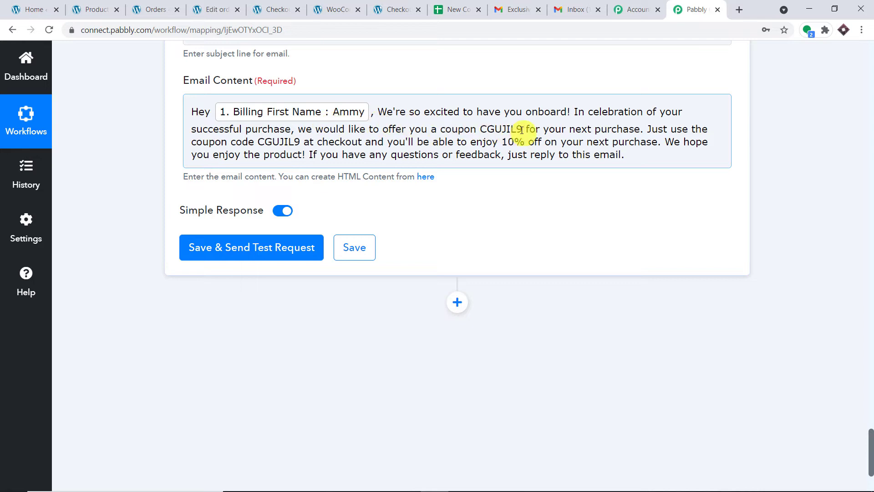
Replace the fixed coupon CGUJIL9 with the looked-up coupon value CGTYHU
{"action": "left_click_drag", "start_coordinate": [523, 130], "coordinate": [483, 127]}
{"action": "key", "text": "BackSpace"}
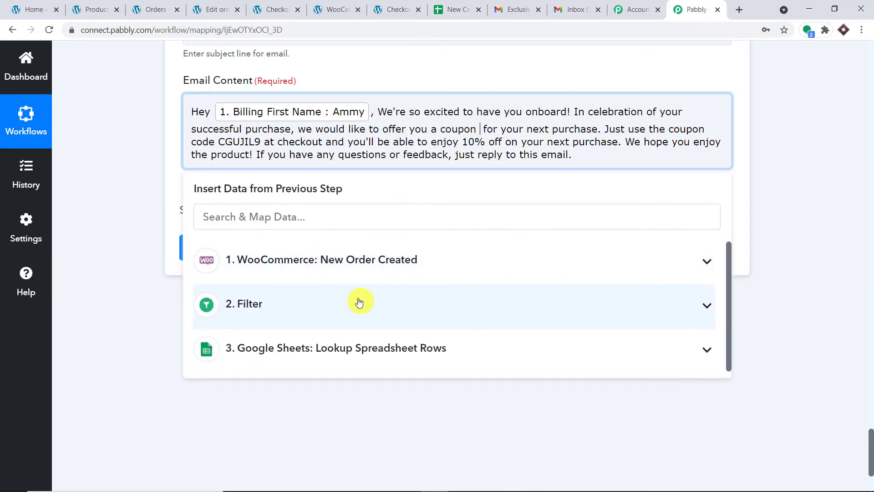
{"action": "left_click", "coordinate": [372, 335]}
{"action": "scroll", "coordinate": [396, 334], "scroll_direction": "down", "scroll_amount": 3}
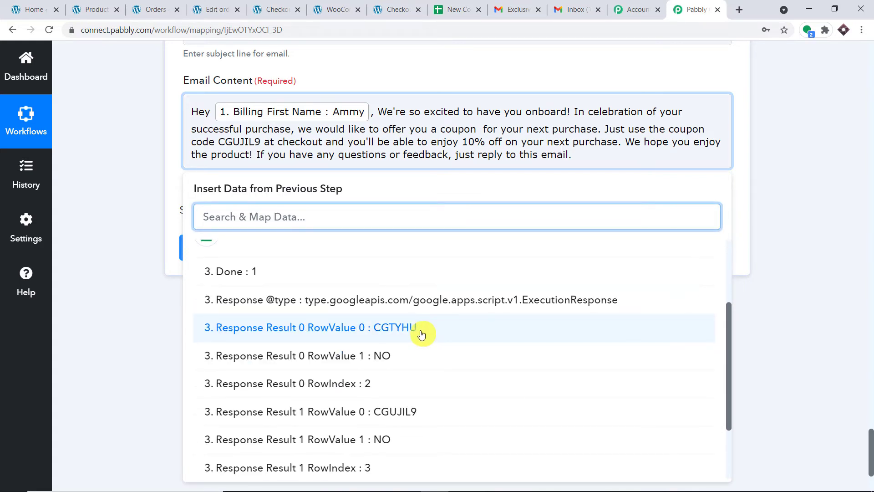
{"action": "left_click", "coordinate": [422, 334]}
{"action": "left_click", "coordinate": [455, 9]}
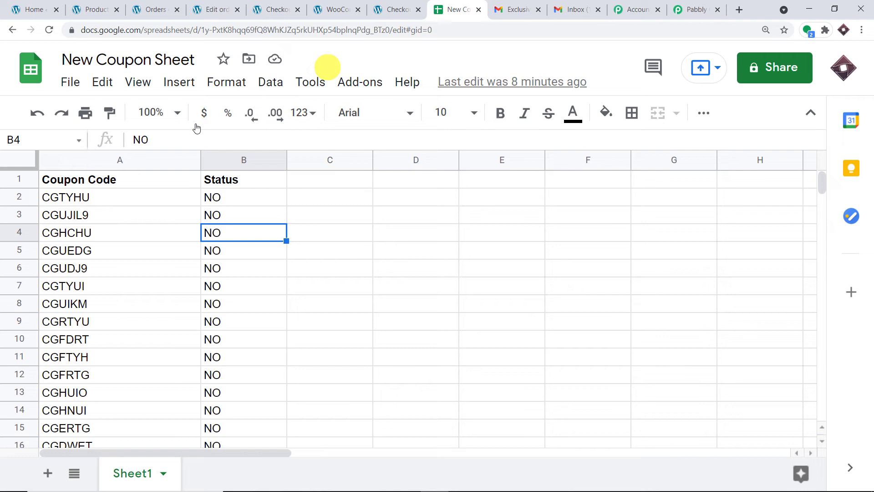
{"action": "left_click", "coordinate": [84, 201]}
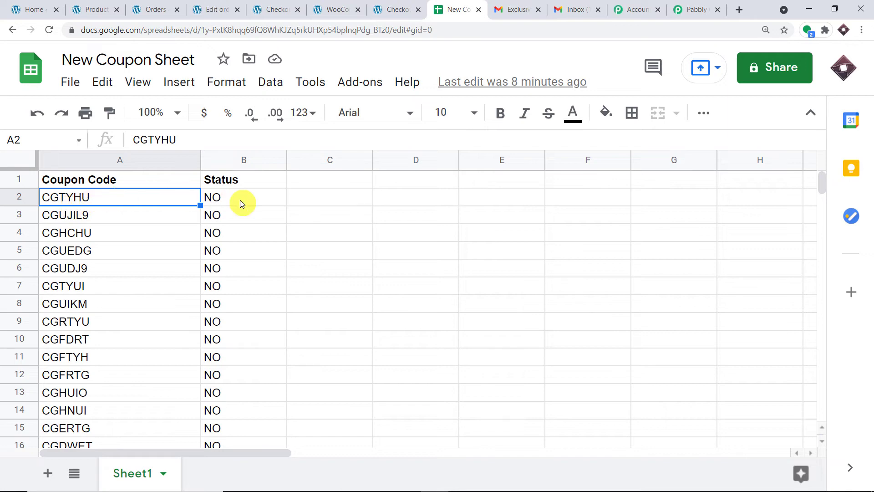
{"action": "left_click", "coordinate": [696, 10]}
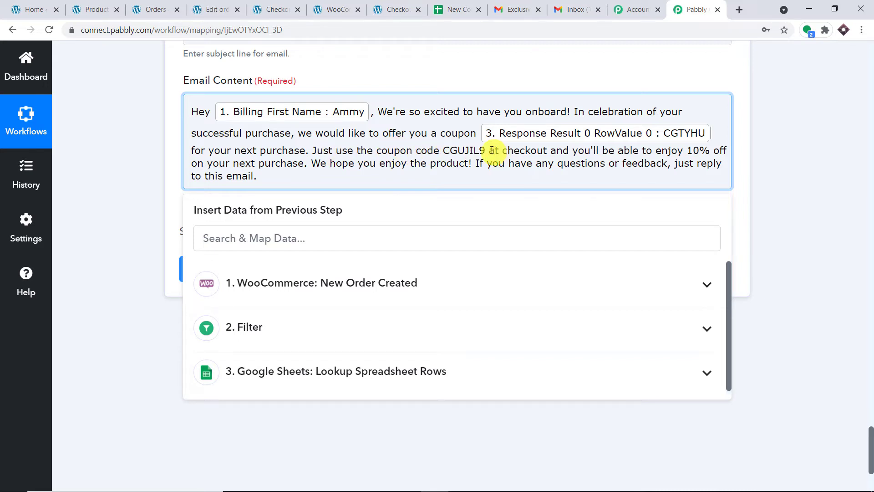
Replace the second hard-coded CGUJIL9 with step 3's Response Result 0 RowValue 0 field
{"action": "left_click_drag", "start_coordinate": [489, 150], "coordinate": [443, 151]}
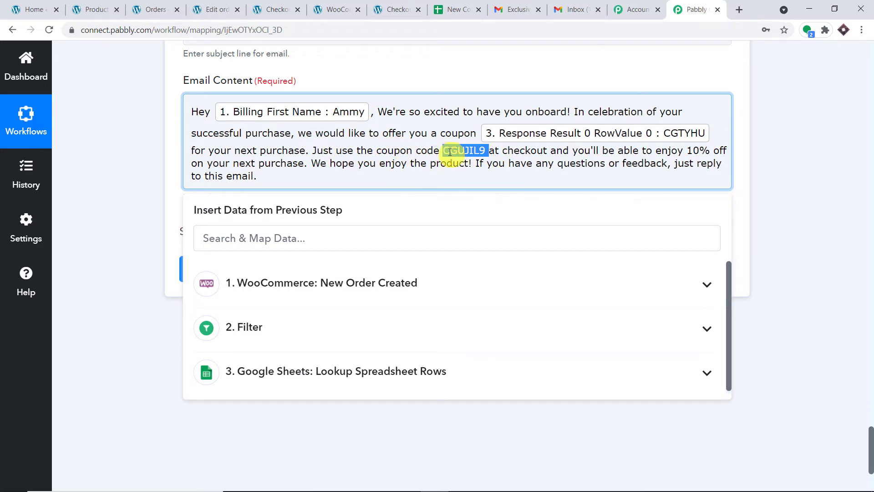
{"action": "key", "text": "BackSpace"}
{"action": "left_click", "coordinate": [404, 287]}
{"action": "scroll", "coordinate": [401, 303], "scroll_direction": "down", "scroll_amount": 2}
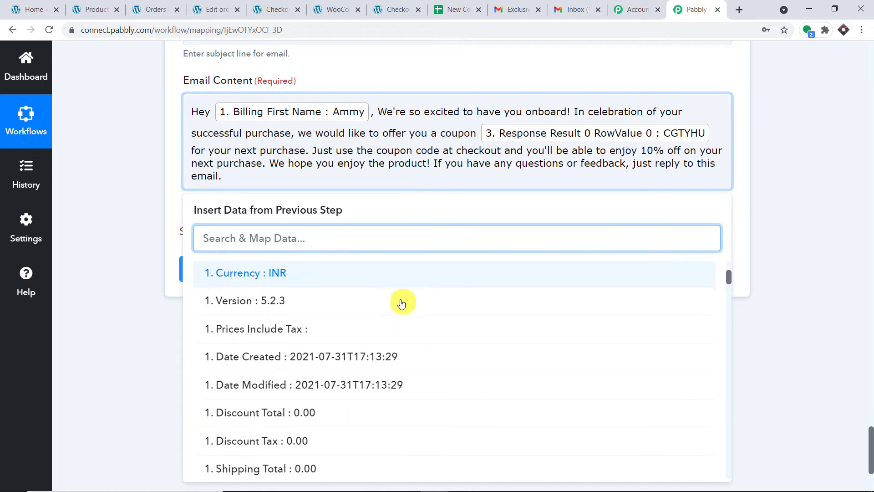
{"action": "scroll", "coordinate": [425, 280], "scroll_direction": "up", "scroll_amount": 3}
{"action": "left_click", "coordinate": [416, 300]}
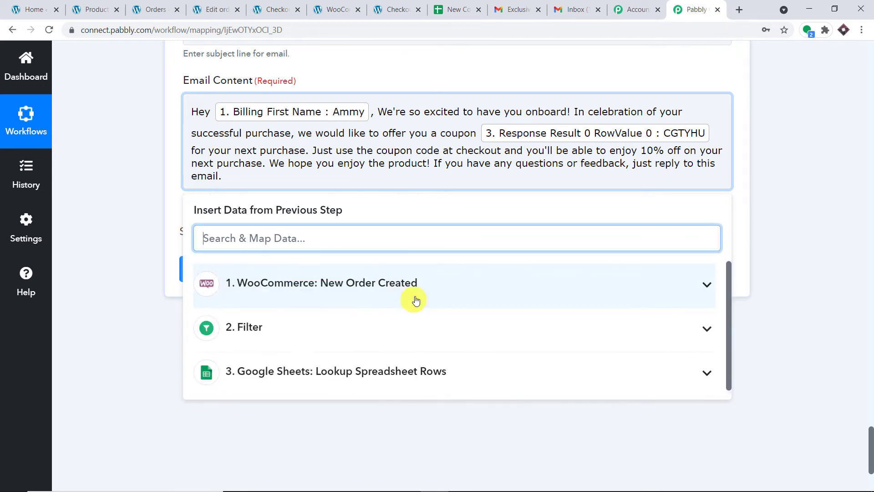
{"action": "left_click", "coordinate": [433, 367]}
{"action": "scroll", "coordinate": [455, 378], "scroll_direction": "down", "scroll_amount": 2}
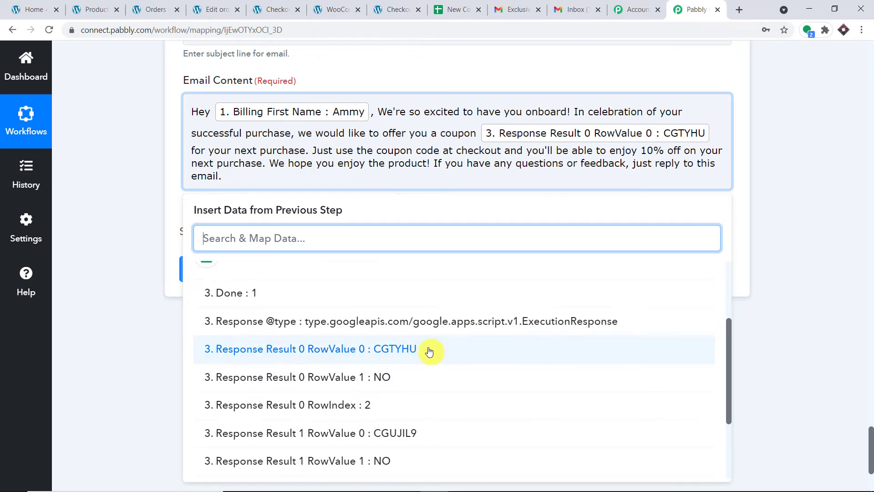
{"action": "left_click", "coordinate": [429, 351]}
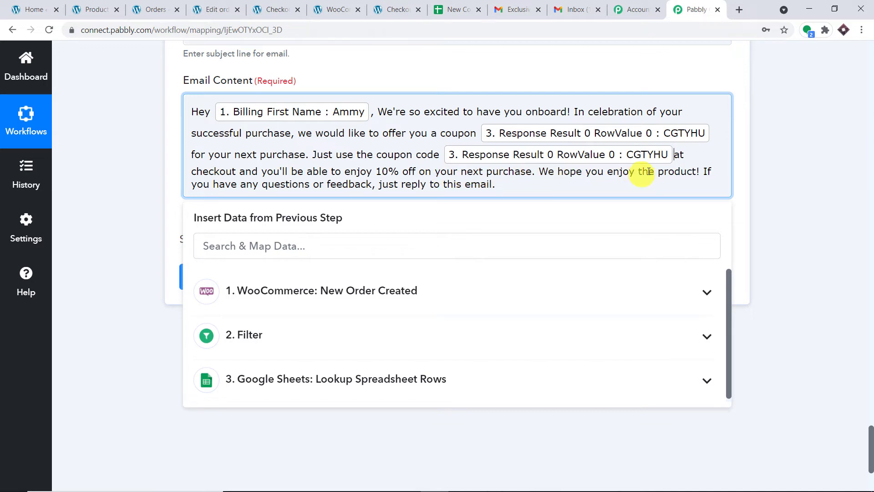
Save the Gmail step and send a test email, receiving a SENT response
{"action": "left_click", "coordinate": [686, 76]}
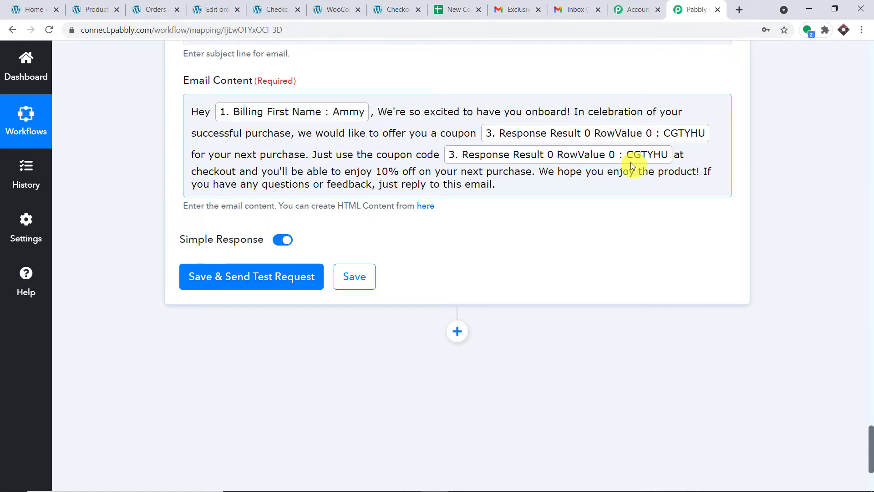
{"action": "scroll", "coordinate": [628, 162], "scroll_direction": "down", "scroll_amount": 3}
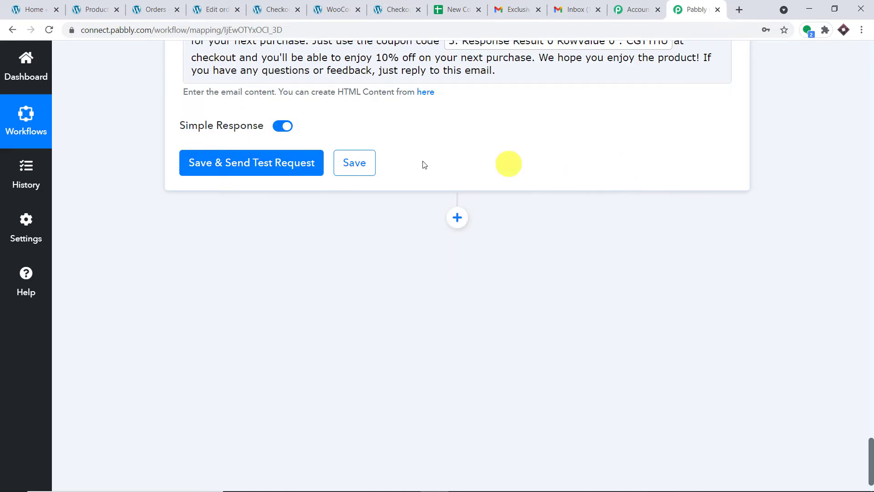
{"action": "left_click", "coordinate": [268, 166]}
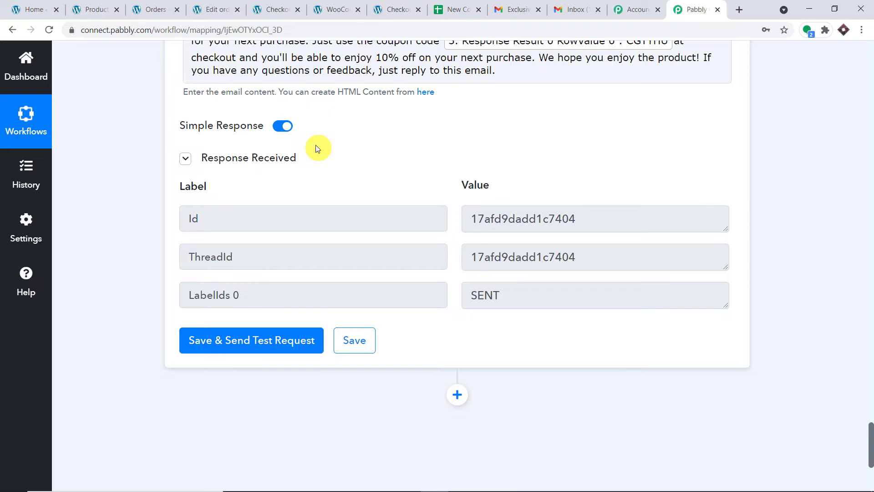
Open the Exclusive Offer email from Pay2vault in Gmail and check both CGTYHU coupon mentions
{"action": "left_click", "coordinate": [595, 6]}
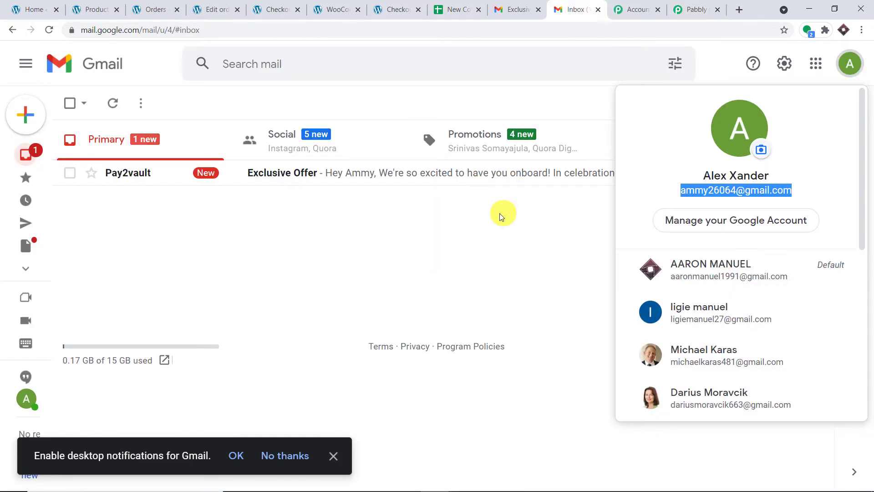
{"action": "left_click", "coordinate": [726, 47]}
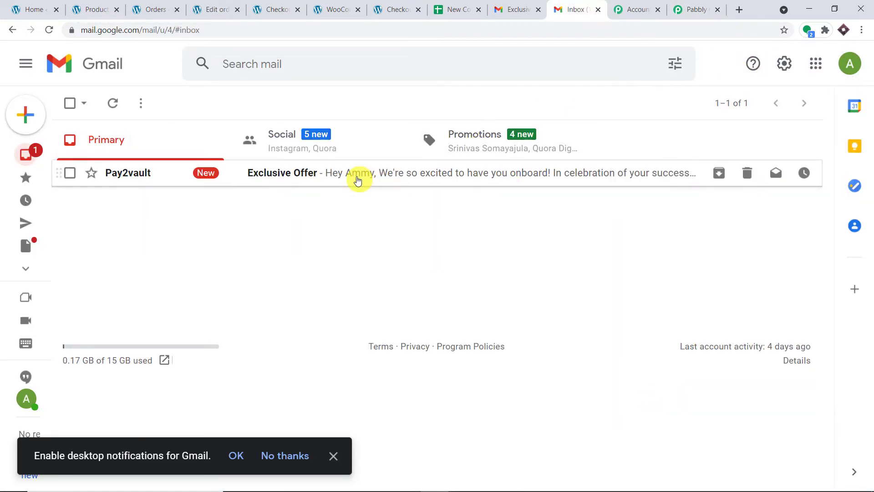
{"action": "left_click", "coordinate": [357, 179]}
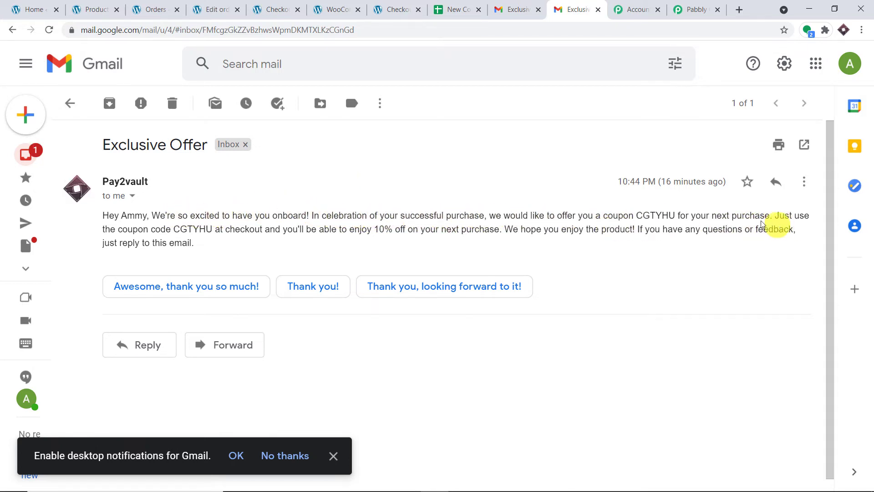
{"action": "left_click_drag", "start_coordinate": [635, 215], "coordinate": [671, 216]}
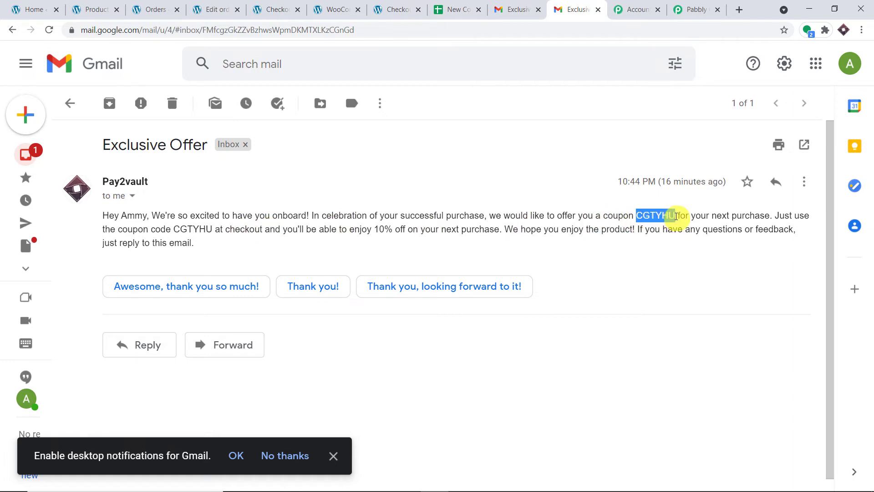
{"action": "left_click_drag", "start_coordinate": [214, 229], "coordinate": [173, 226]}
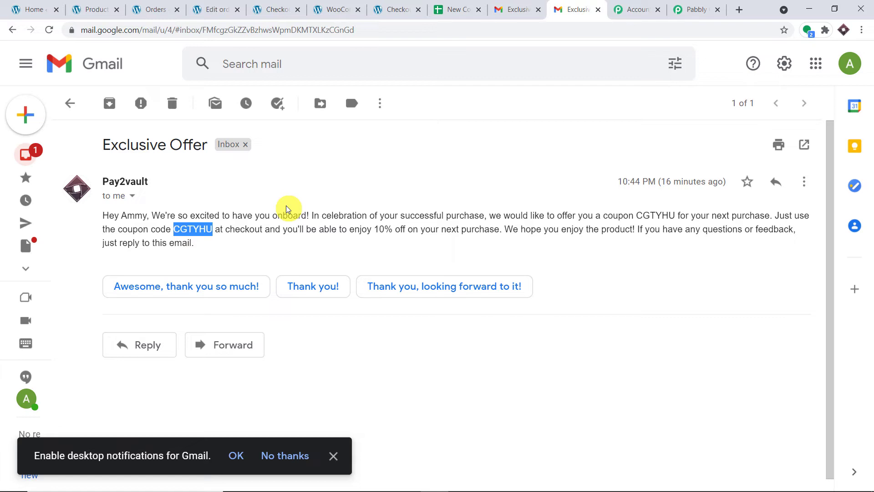
{"action": "left_click", "coordinate": [312, 237]}
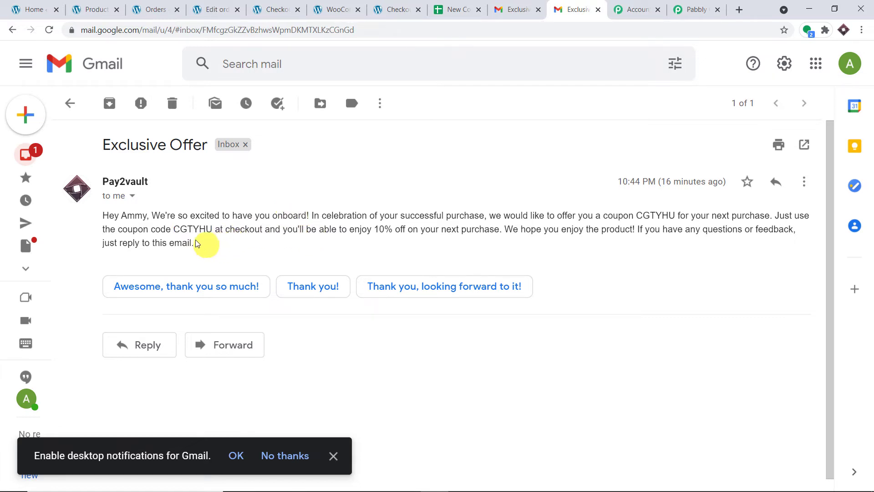
{"action": "left_click_drag", "start_coordinate": [203, 245], "coordinate": [101, 223]}
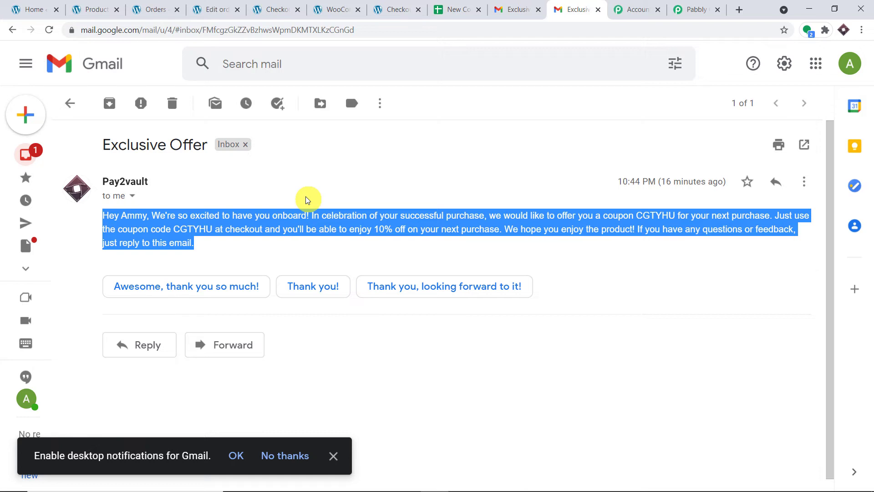
{"action": "left_click", "coordinate": [453, 10]}
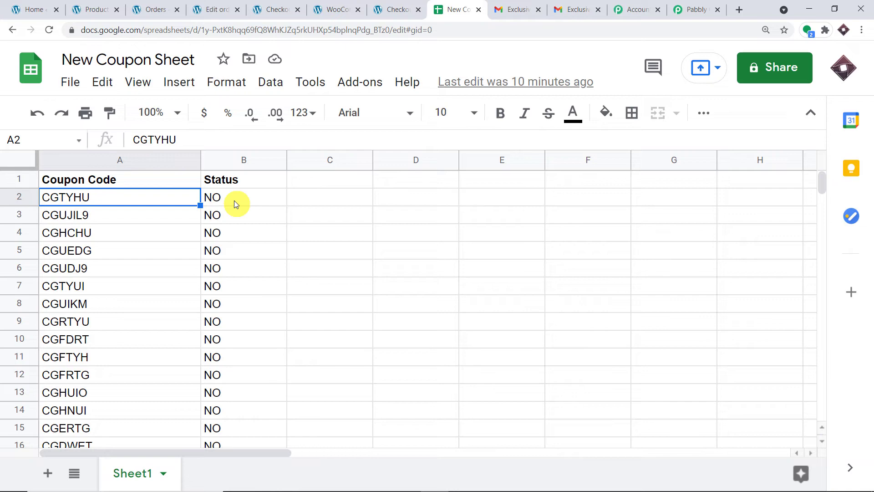
Confirm CGTYHU still shows NO in row 2, then return to the Pabbly workflow
{"action": "left_click", "coordinate": [701, 9]}
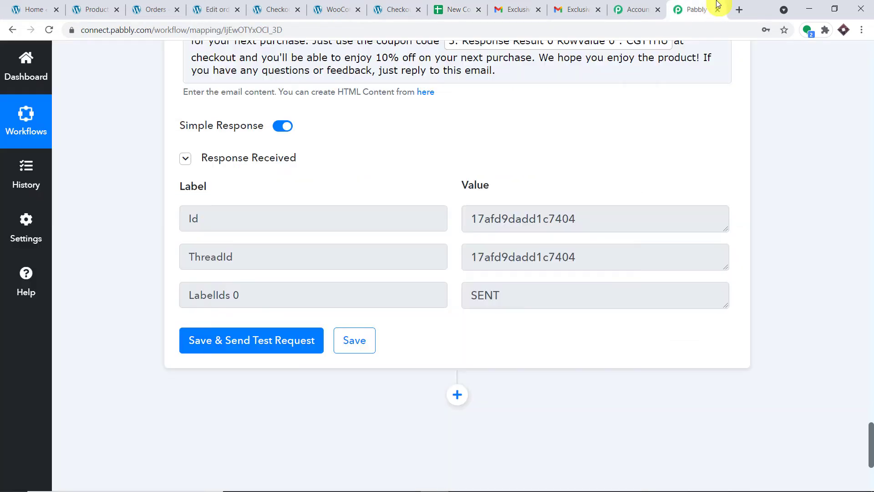
Add a Google Sheets step after the Gmail action with the Update Row action event
{"action": "scroll", "coordinate": [674, 182], "scroll_direction": "down", "scroll_amount": 5}
{"action": "left_click", "coordinate": [456, 164]}
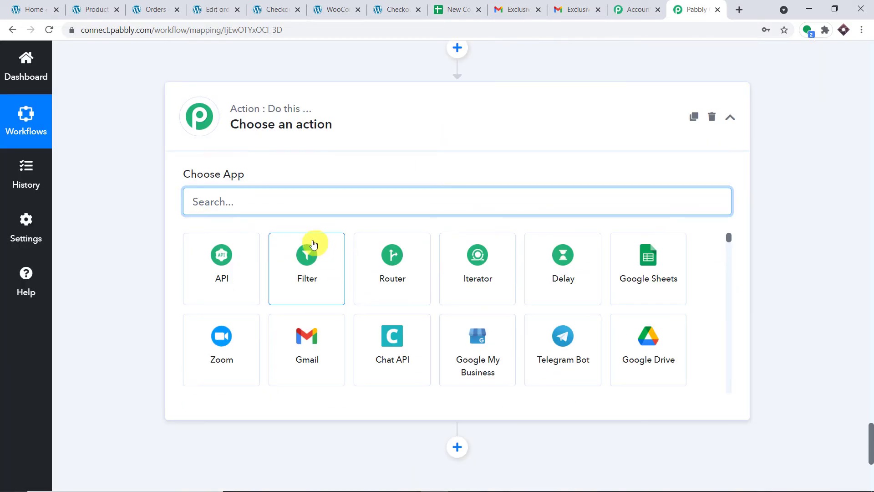
{"action": "type", "text": "g"}
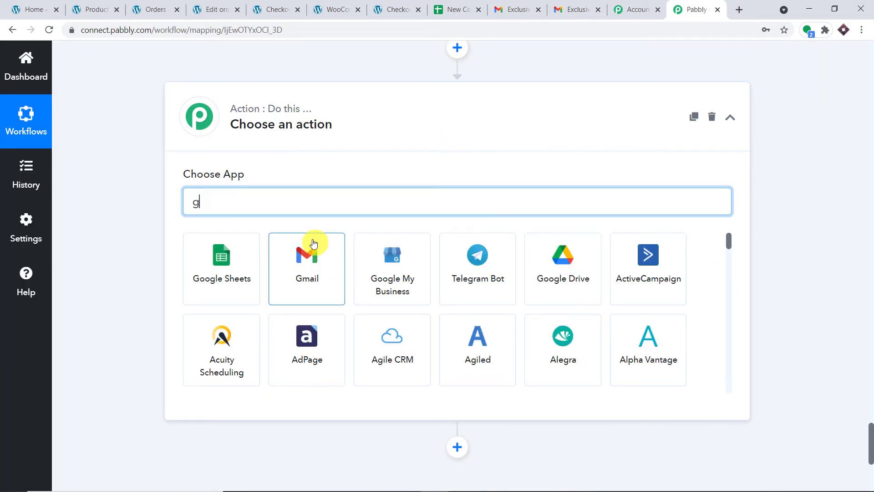
{"action": "type", "text": "oogle sh"}
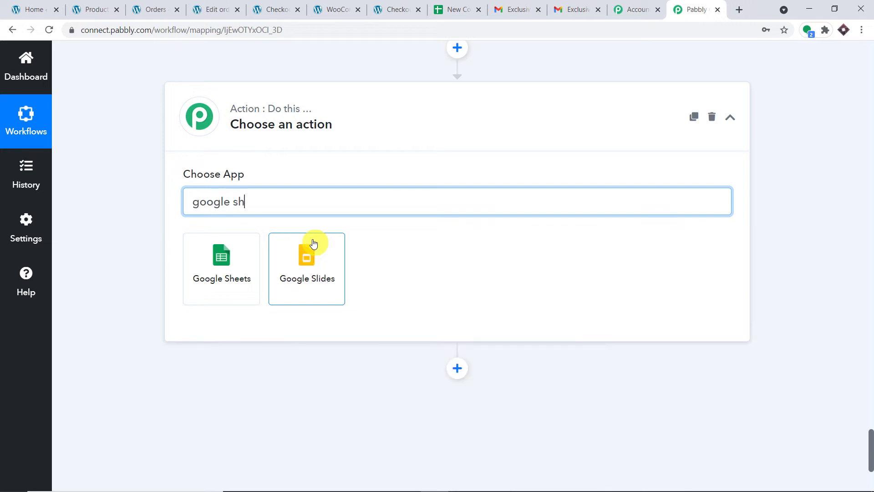
{"action": "left_click", "coordinate": [224, 260]}
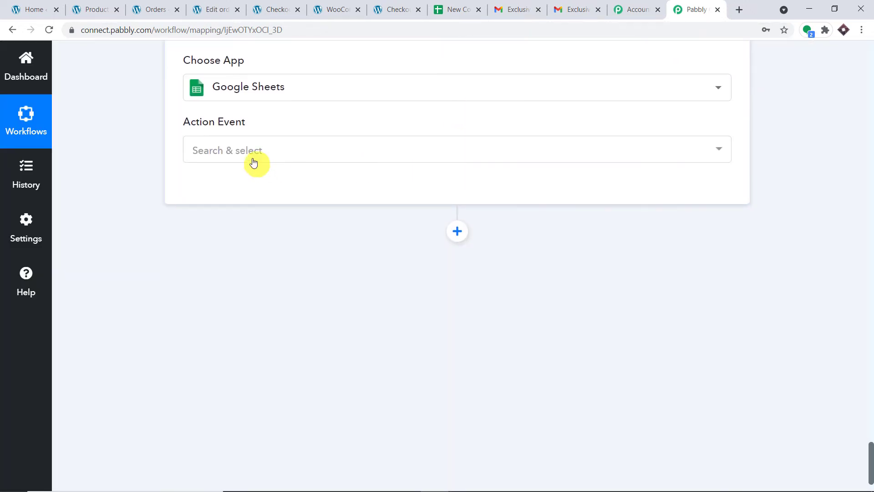
{"action": "left_click", "coordinate": [253, 163]}
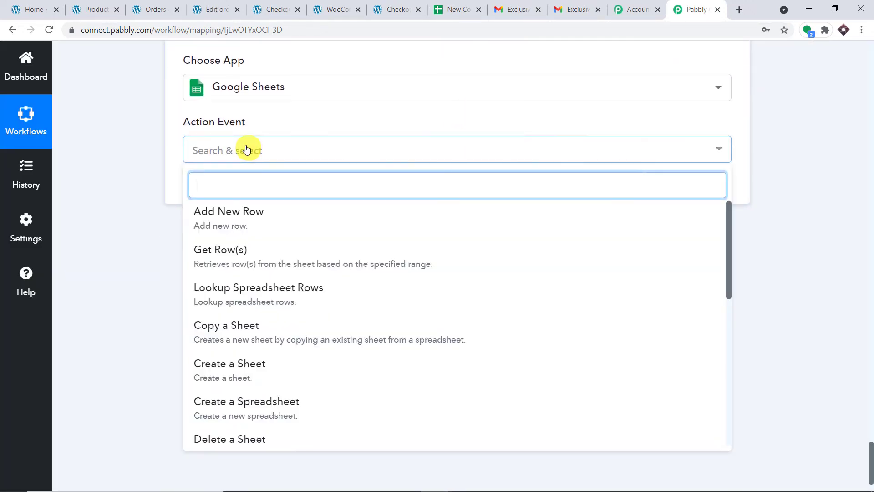
{"action": "scroll", "coordinate": [384, 253], "scroll_direction": "down", "scroll_amount": 5}
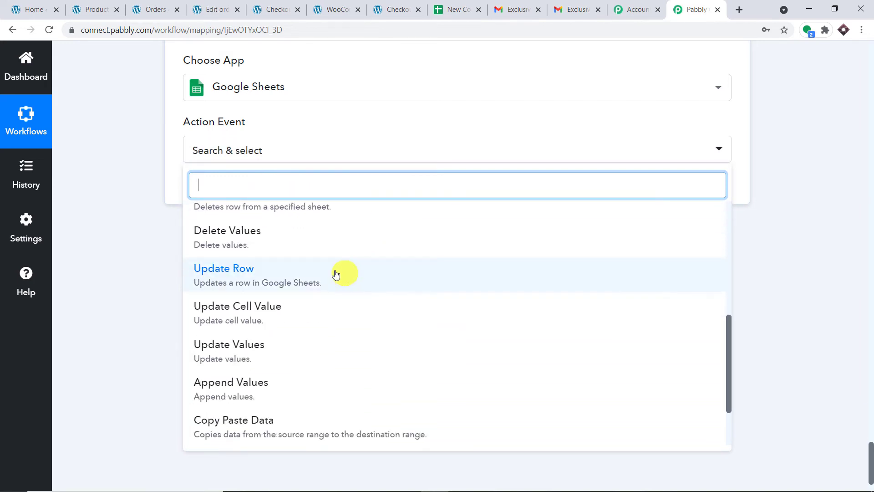
{"action": "left_click", "coordinate": [318, 275]}
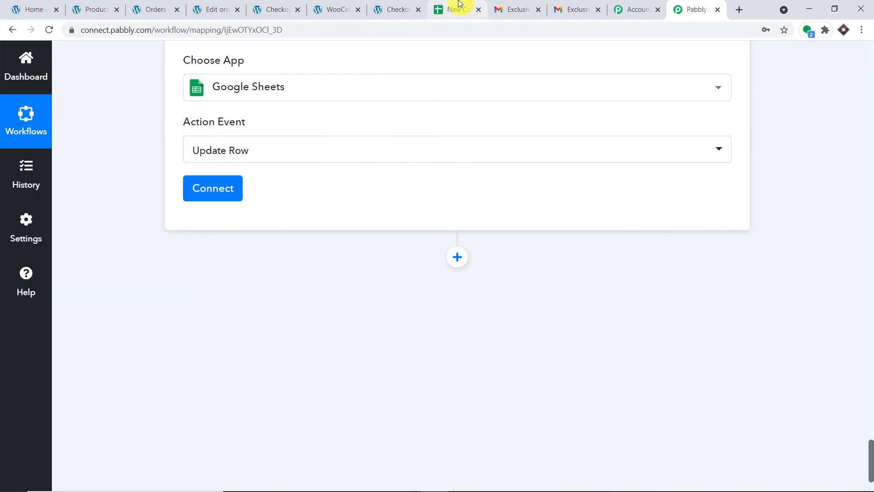
In the New Coupon Sheet, select row 2, which holds coupon CGTYHU with Status NO
{"action": "left_click", "coordinate": [457, 9]}
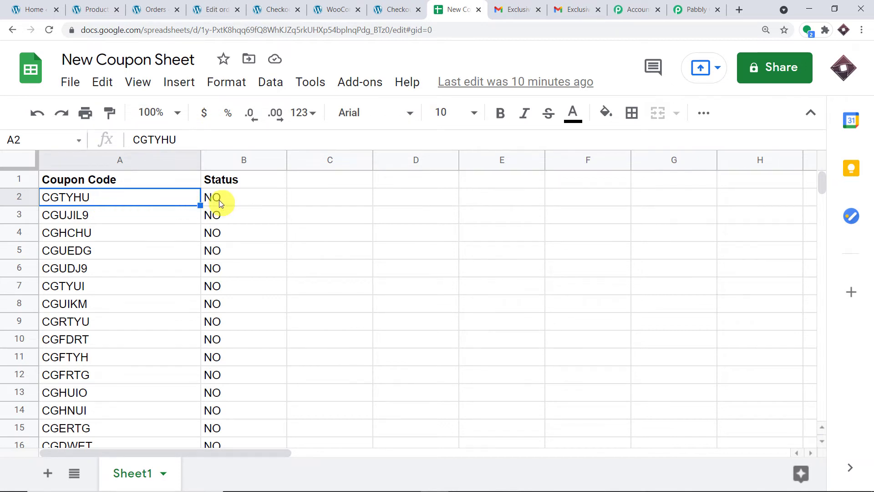
{"action": "left_click", "coordinate": [18, 198]}
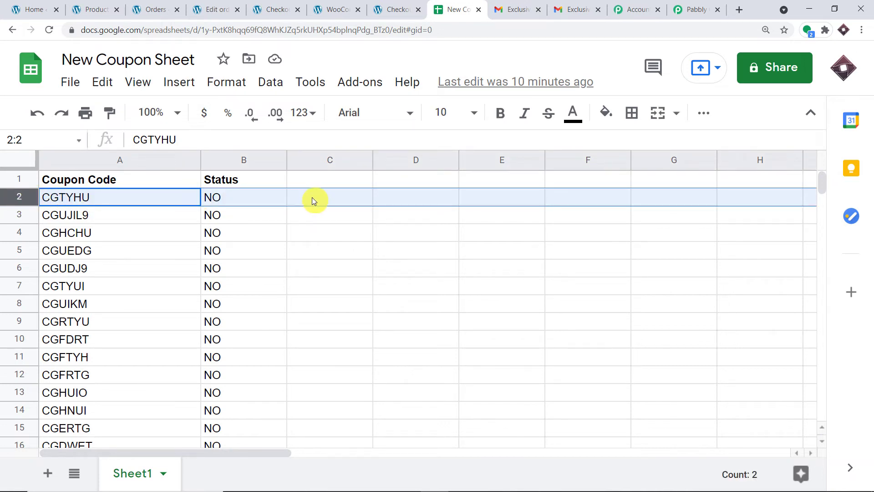
Link the Update Row step to a new Google Sheets connection by authorizing a Google account
{"action": "left_click", "coordinate": [695, 9]}
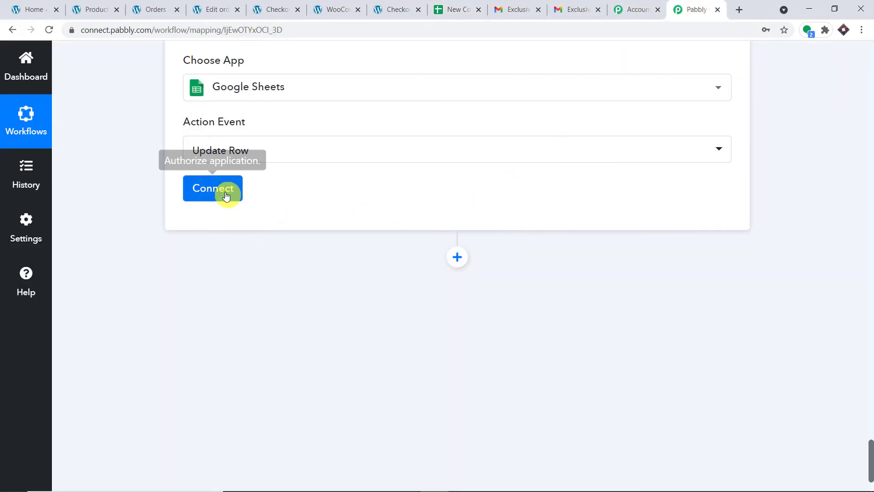
{"action": "left_click", "coordinate": [226, 196]}
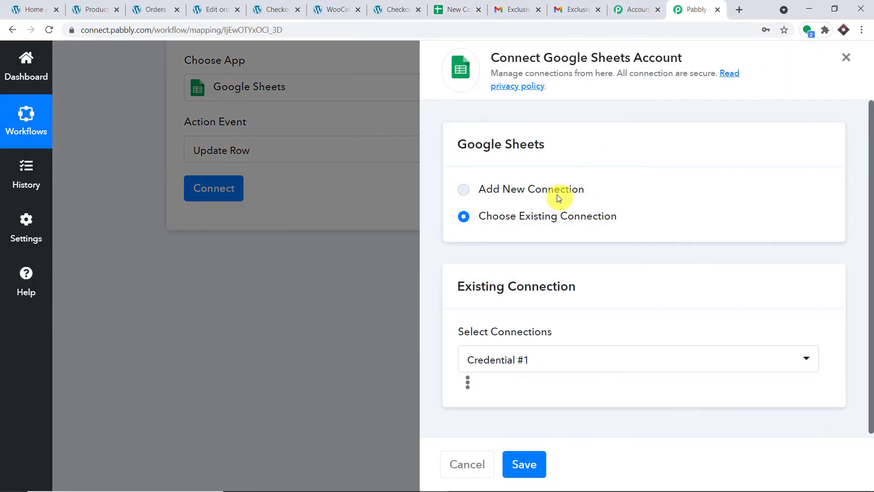
{"action": "left_click", "coordinate": [556, 195]}
{"action": "left_click", "coordinate": [558, 341]}
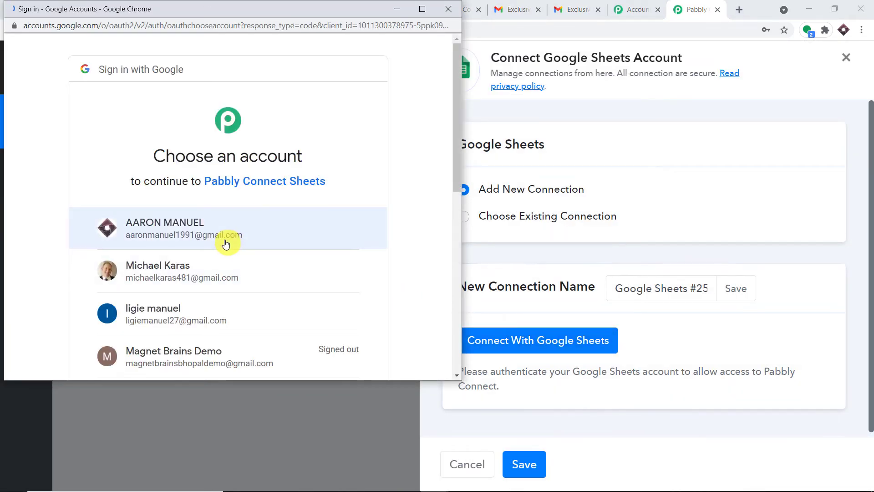
{"action": "left_click", "coordinate": [225, 244]}
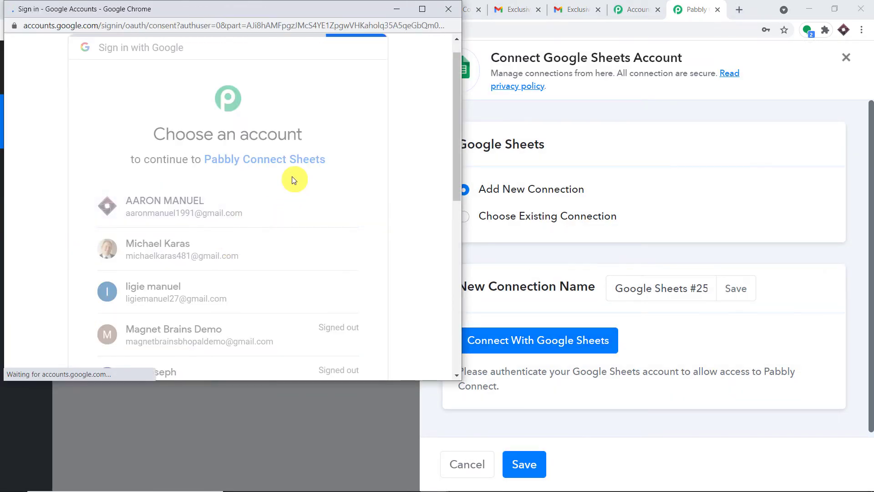
{"action": "scroll", "coordinate": [292, 182], "scroll_direction": "down", "scroll_amount": 6}
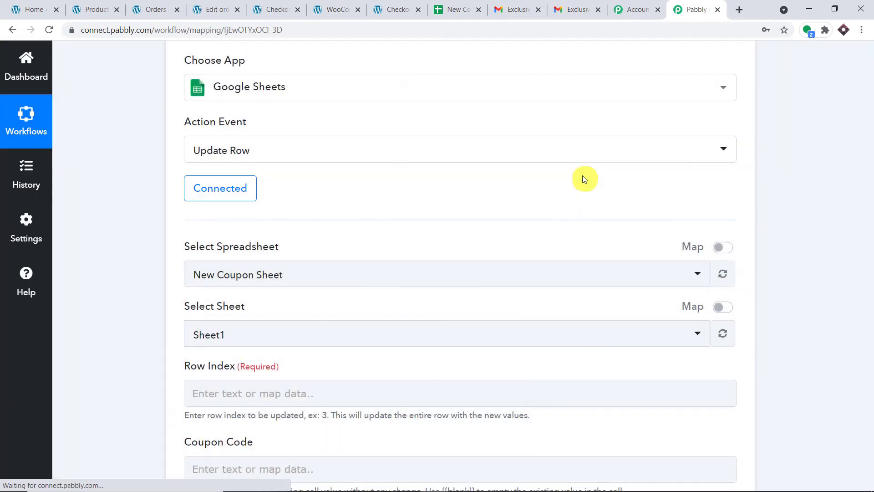
{"action": "scroll", "coordinate": [581, 178], "scroll_direction": "down", "scroll_amount": 2}
{"action": "scroll", "coordinate": [581, 183], "scroll_direction": "down", "scroll_amount": 3}
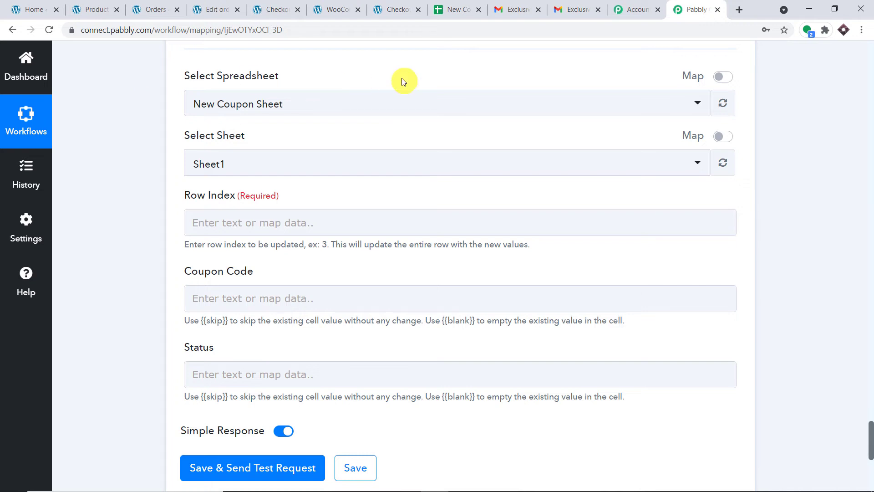
{"action": "left_click", "coordinate": [457, 9]}
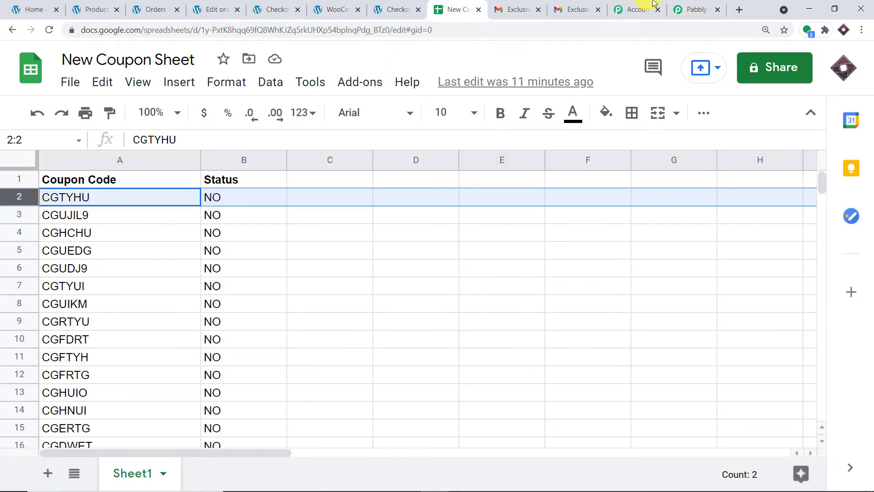
{"action": "left_click", "coordinate": [689, 5]}
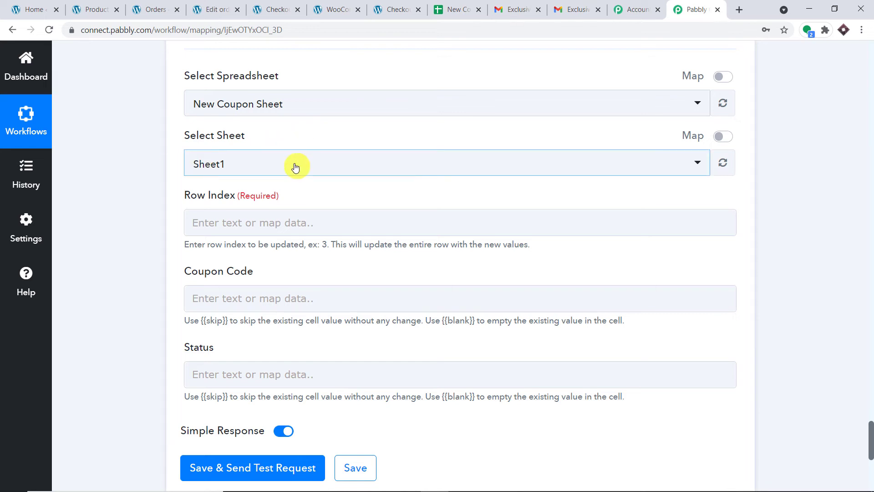
{"action": "left_click", "coordinate": [440, 3]}
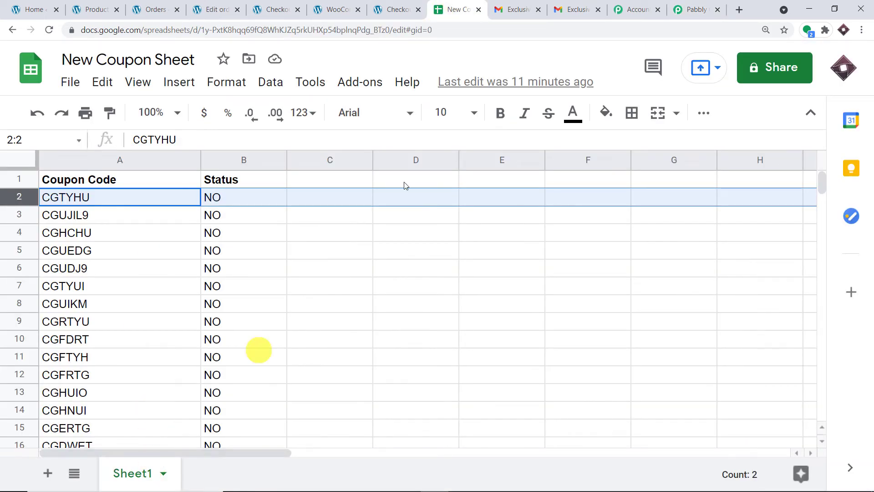
{"action": "left_click", "coordinate": [693, 3]}
{"action": "left_click", "coordinate": [259, 223]}
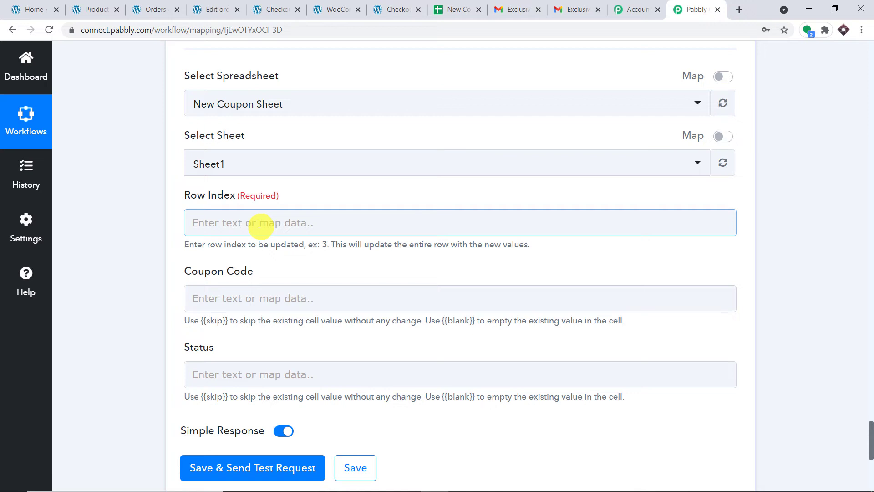
{"action": "scroll", "coordinate": [856, 203], "scroll_direction": "up", "scroll_amount": 15}
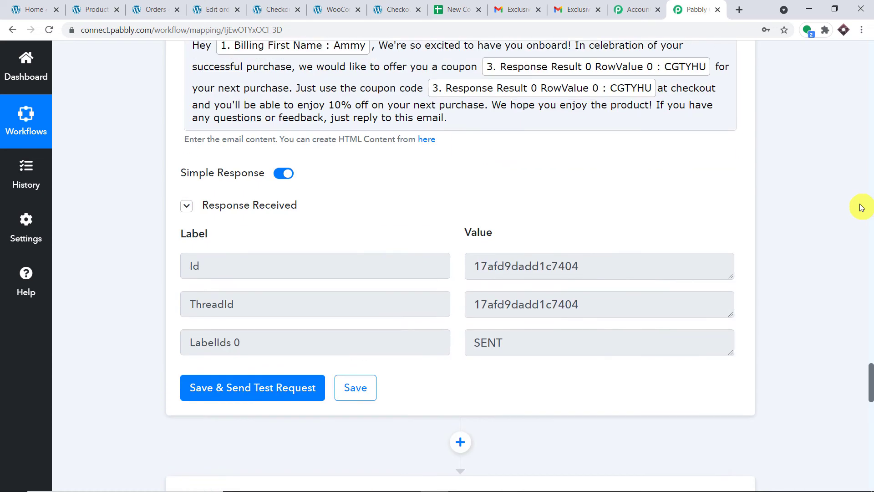
{"action": "scroll", "coordinate": [861, 208], "scroll_direction": "up", "scroll_amount": 19}
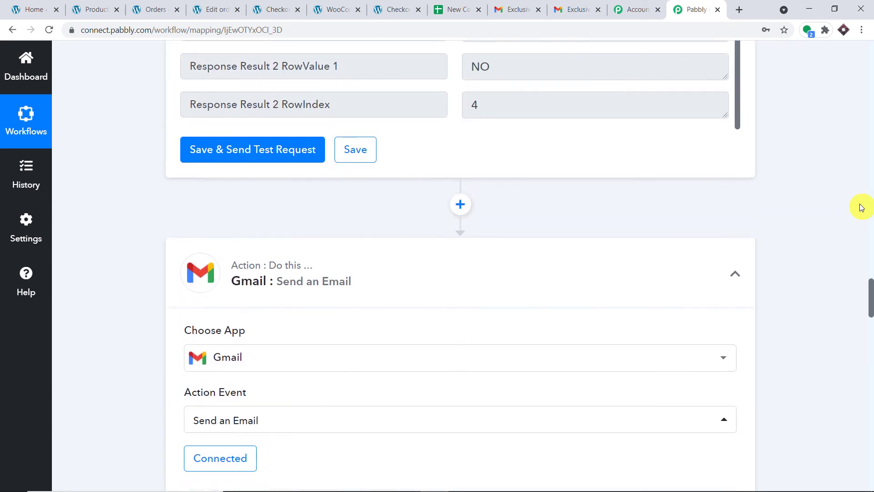
{"action": "scroll", "coordinate": [861, 207], "scroll_direction": "up", "scroll_amount": 7}
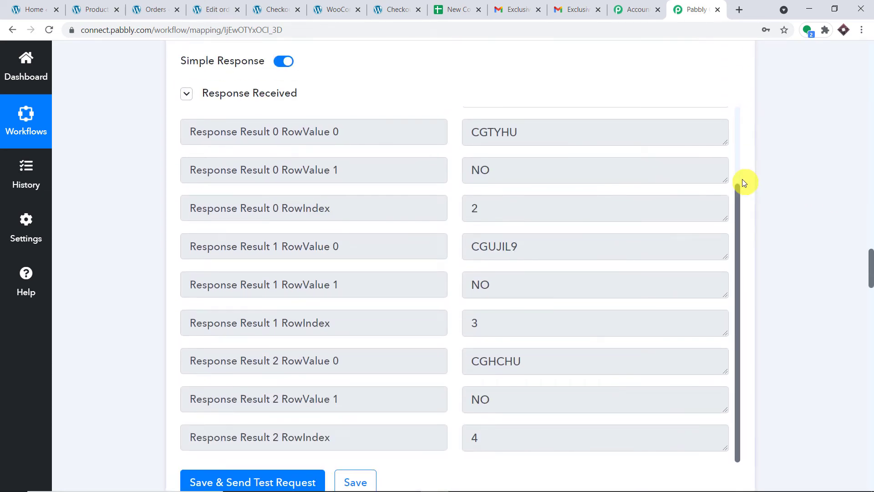
{"action": "scroll", "coordinate": [694, 211], "scroll_direction": "up", "scroll_amount": 1}
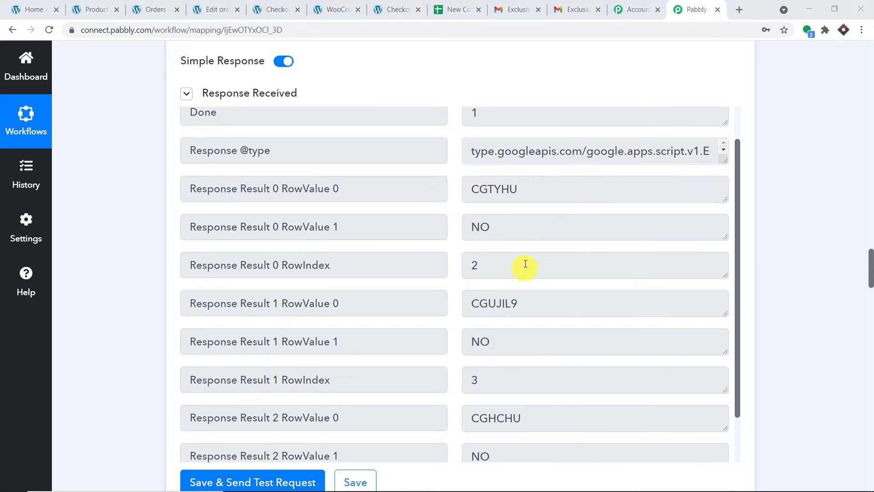
{"action": "left_click_drag", "start_coordinate": [526, 263], "coordinate": [460, 262]}
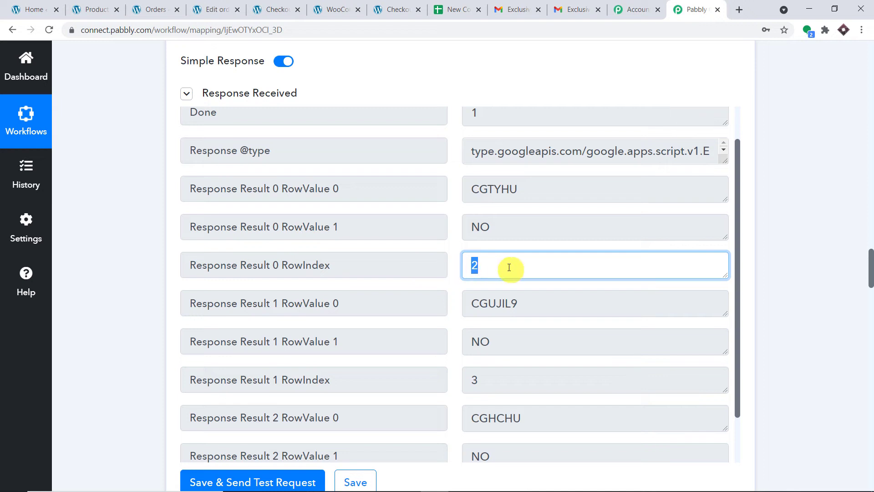
{"action": "left_click", "coordinate": [469, 8]}
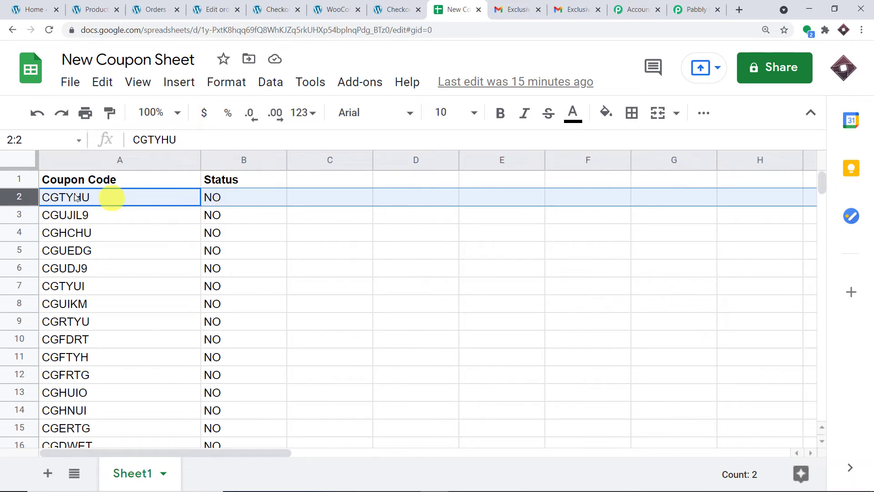
{"action": "left_click", "coordinate": [695, 9]}
{"action": "scroll", "coordinate": [864, 263], "scroll_direction": "down", "scroll_amount": 20}
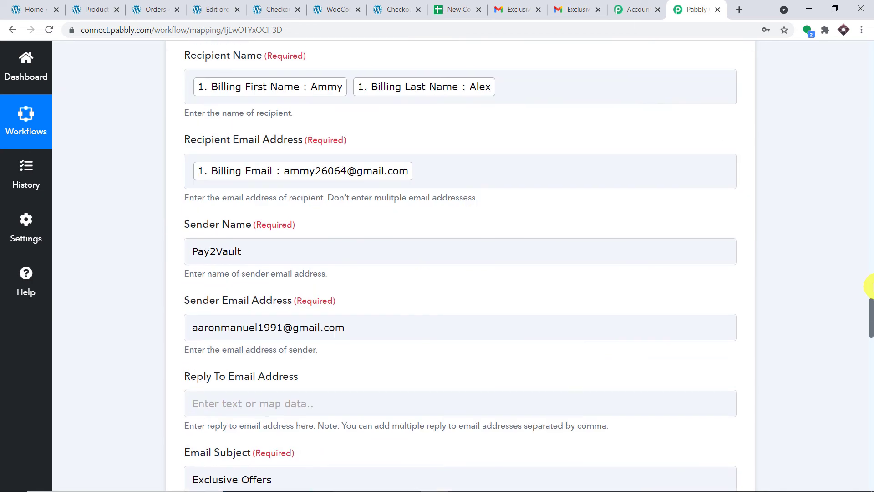
{"action": "scroll", "coordinate": [859, 276], "scroll_direction": "down", "scroll_amount": 15}
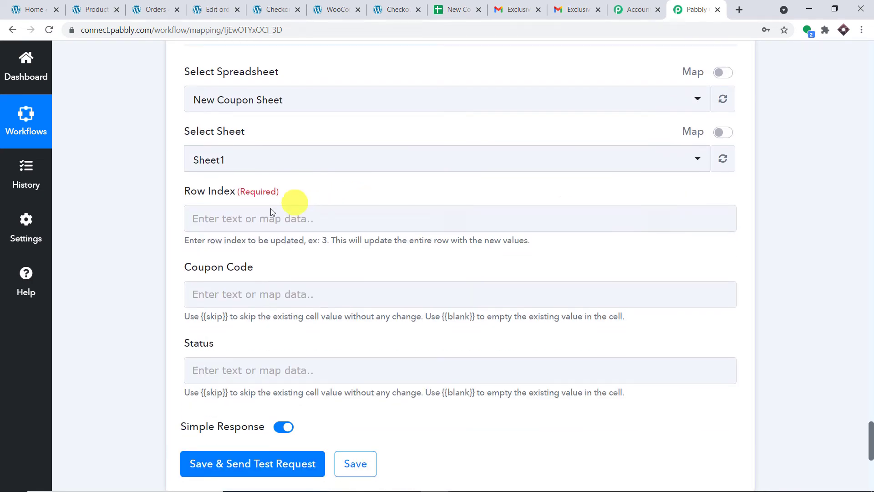
Map the Google Sheets lookup's row index (2) into the Row Index field
{"action": "left_click", "coordinate": [271, 212]}
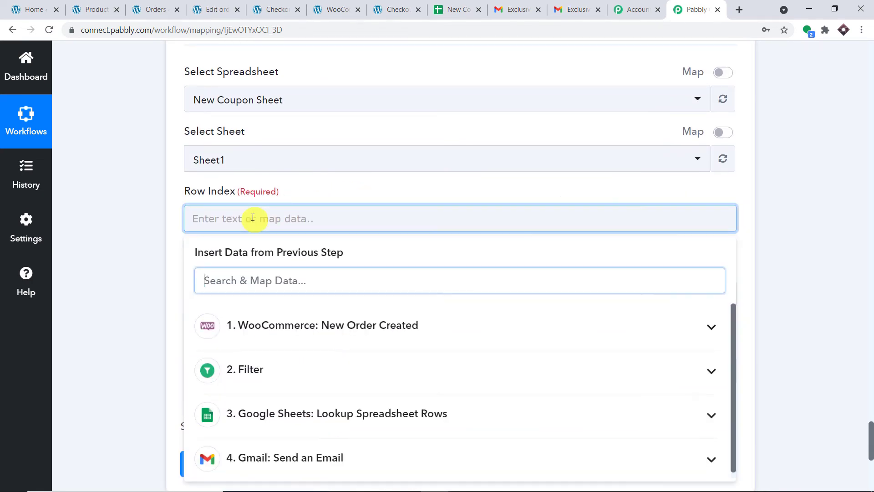
{"action": "scroll", "coordinate": [296, 303], "scroll_direction": "down", "scroll_amount": 3}
{"action": "left_click", "coordinate": [299, 308]}
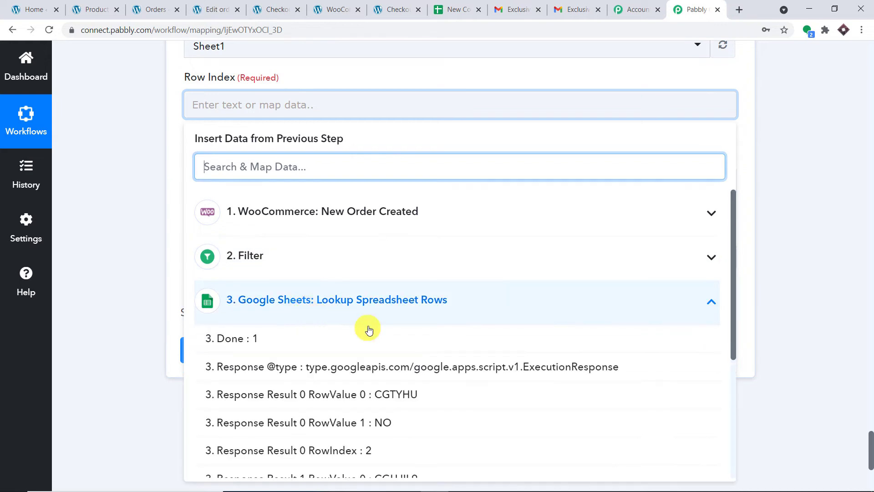
{"action": "scroll", "coordinate": [400, 367], "scroll_direction": "down", "scroll_amount": 1}
{"action": "left_click", "coordinate": [380, 398]}
{"action": "left_click", "coordinate": [423, 91]}
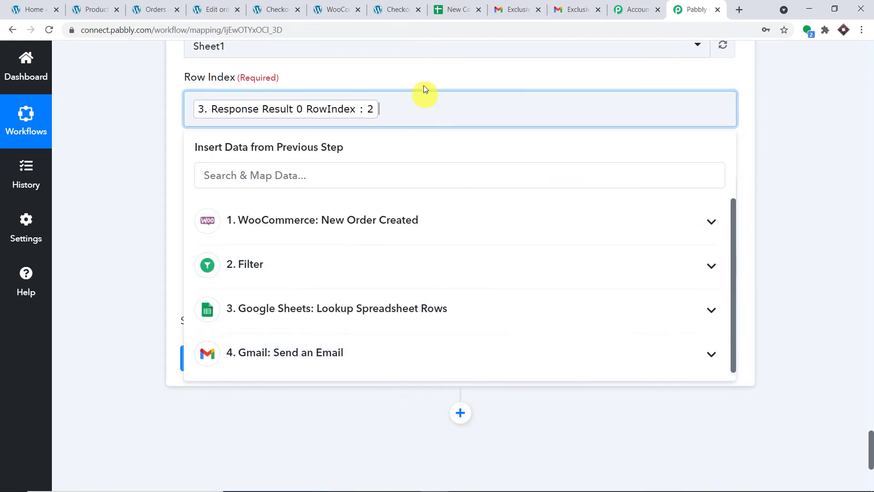
{"action": "left_click", "coordinate": [425, 78]}
{"action": "scroll", "coordinate": [425, 78], "scroll_direction": "down", "scroll_amount": 1}
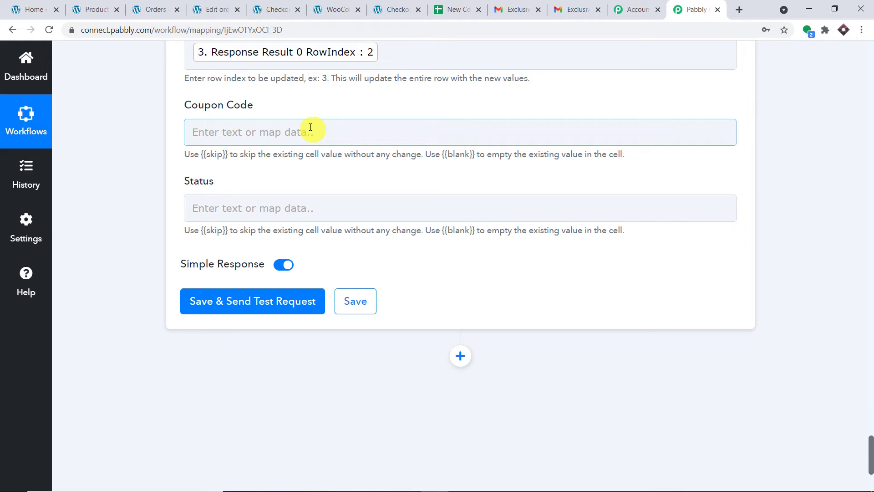
Map the looked-up coupon code CGTYHU into Coupon Code, checking it against the New Coupon Sheet
{"action": "left_click", "coordinate": [311, 128]}
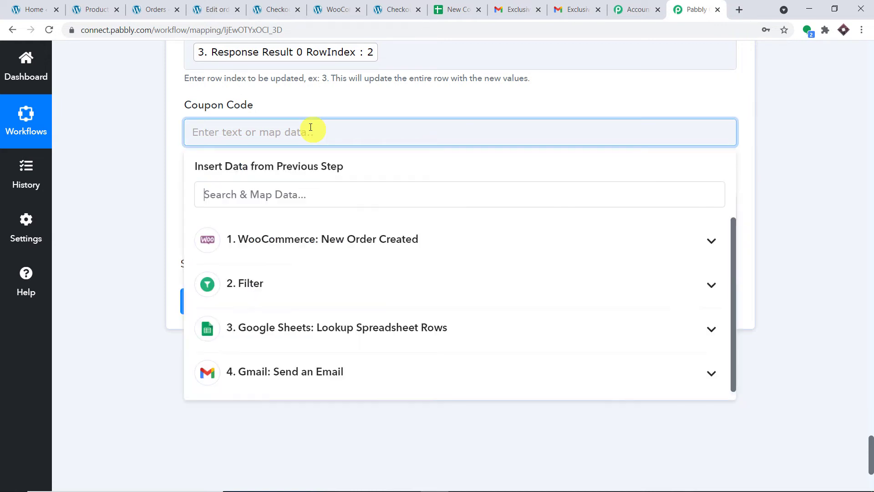
{"action": "left_click", "coordinate": [305, 335]}
{"action": "scroll", "coordinate": [400, 342], "scroll_direction": "down", "scroll_amount": 1}
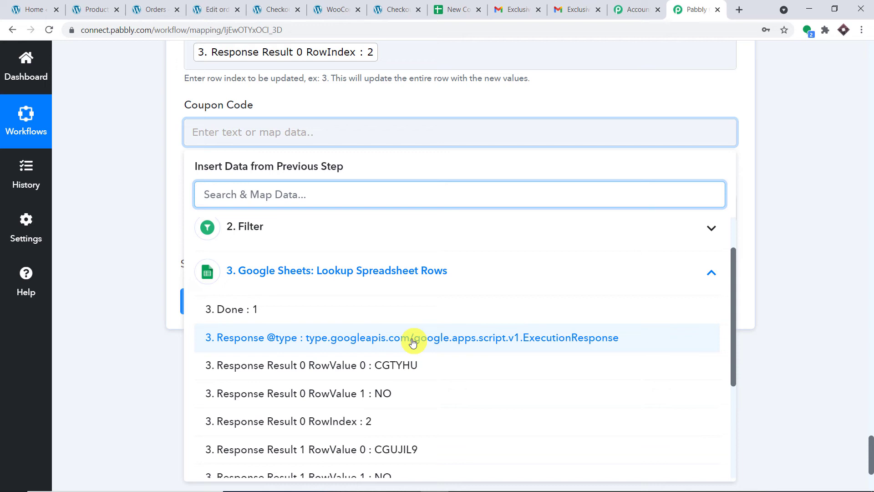
{"action": "left_click", "coordinate": [402, 369]}
{"action": "left_click", "coordinate": [481, 56]}
{"action": "left_click", "coordinate": [456, 9]}
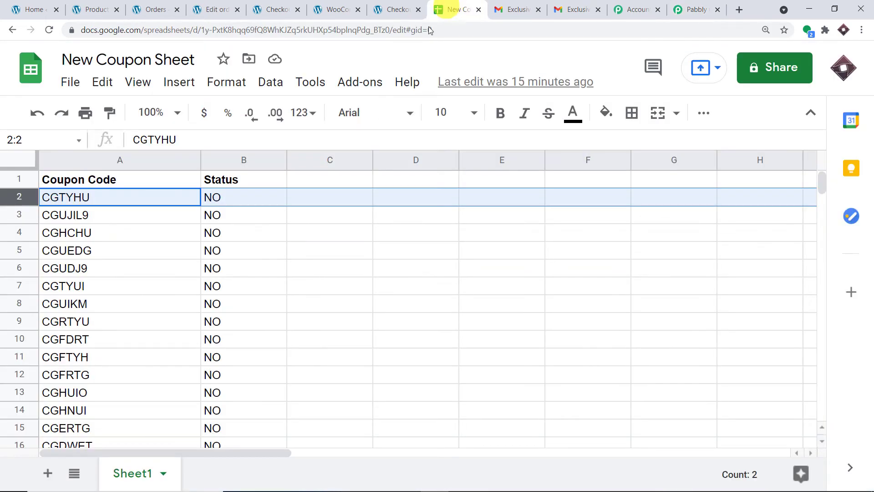
{"action": "left_click", "coordinate": [709, 4]}
Set the Status field to YES
{"action": "left_click", "coordinate": [249, 217]}
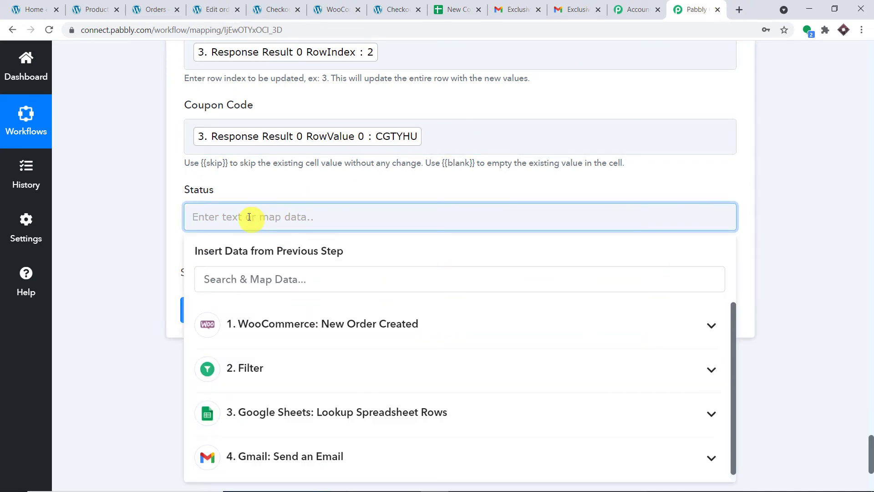
{"action": "type", "text": "YES"}
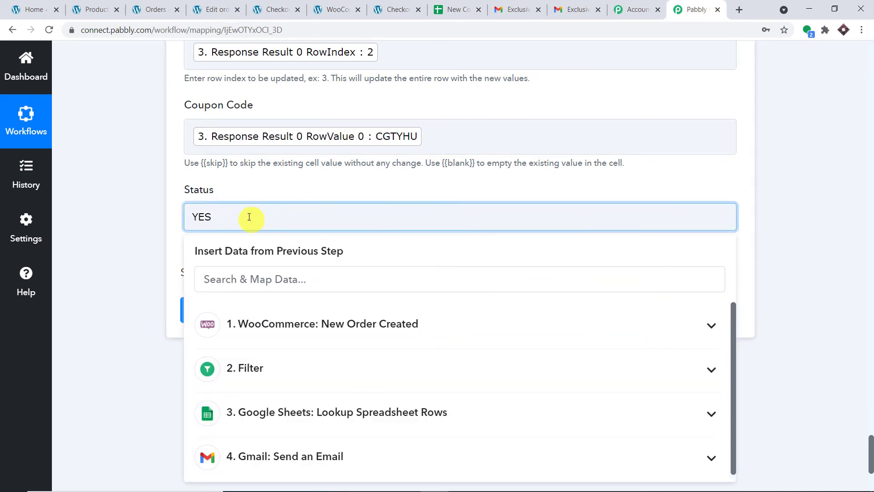
{"action": "left_click", "coordinate": [287, 182]}
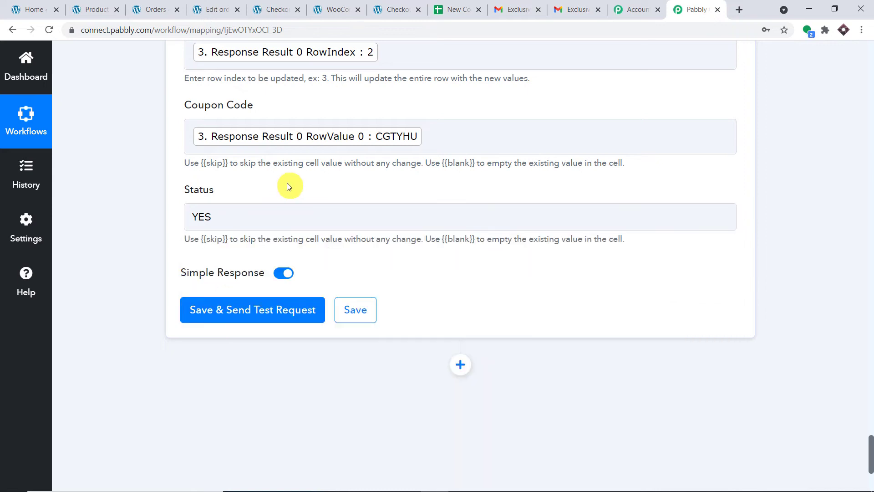
{"action": "left_click", "coordinate": [274, 314]}
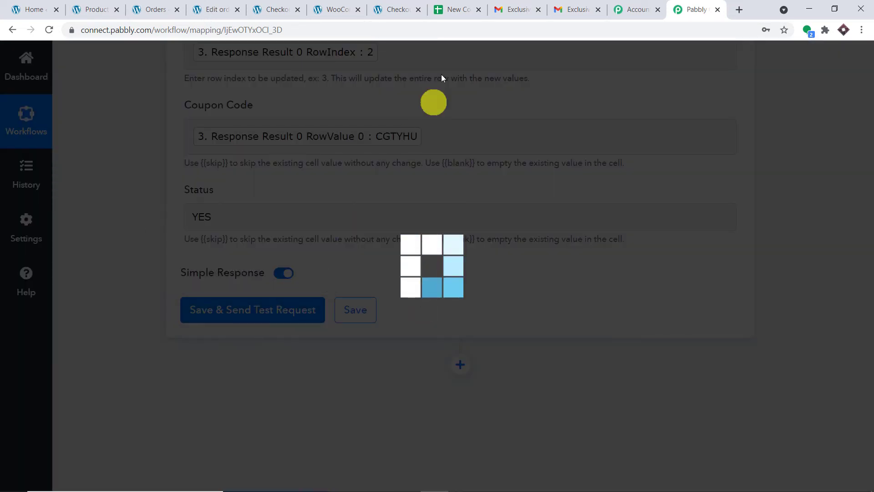
{"action": "left_click", "coordinate": [453, 9]}
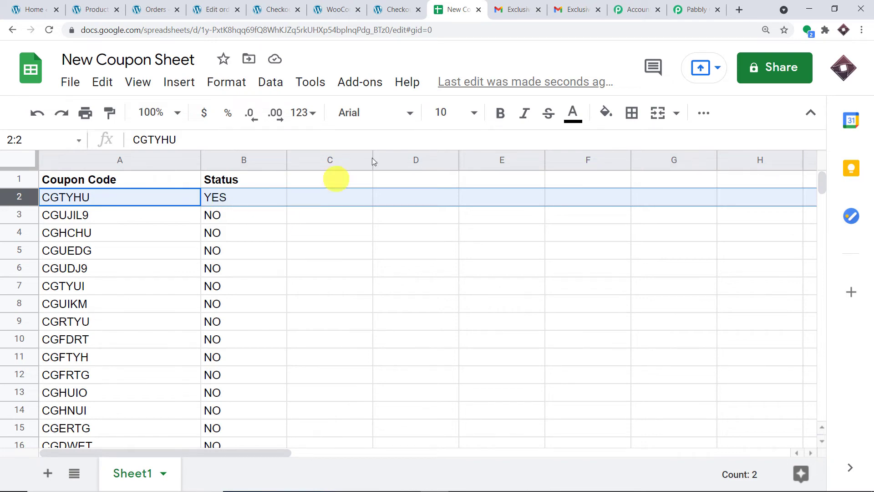
{"action": "left_click", "coordinate": [678, 9]}
{"action": "scroll", "coordinate": [620, 166], "scroll_direction": "down", "scroll_amount": 5}
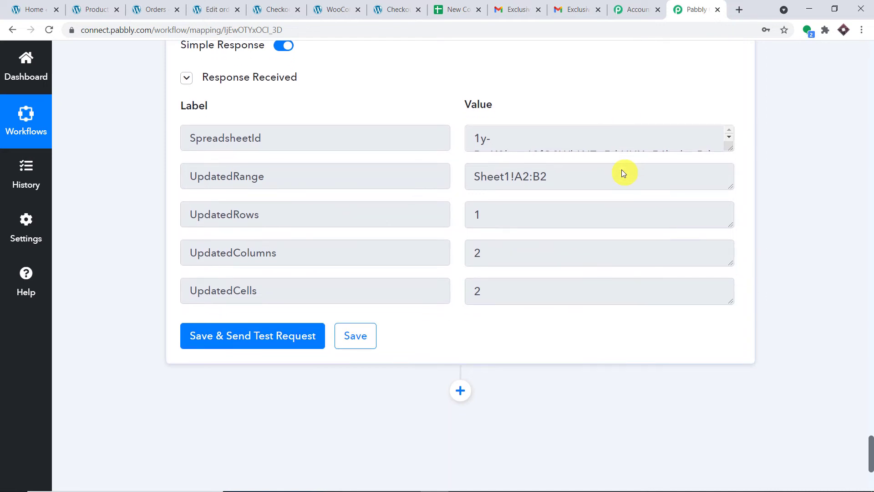
{"action": "scroll", "coordinate": [623, 172], "scroll_direction": "down", "scroll_amount": 4}
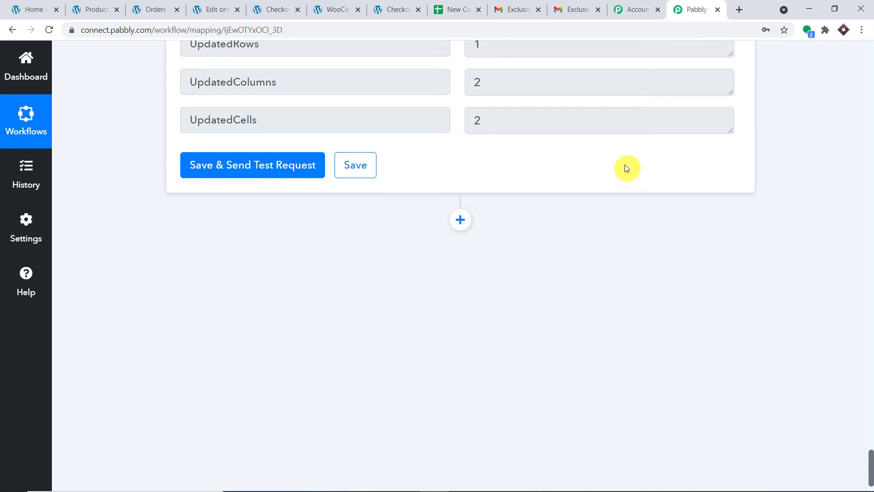
Open Zoho CRM in a new tab via 'zoh' and confirm Contacts shows Total Records 0
{"action": "left_click", "coordinate": [738, 10]}
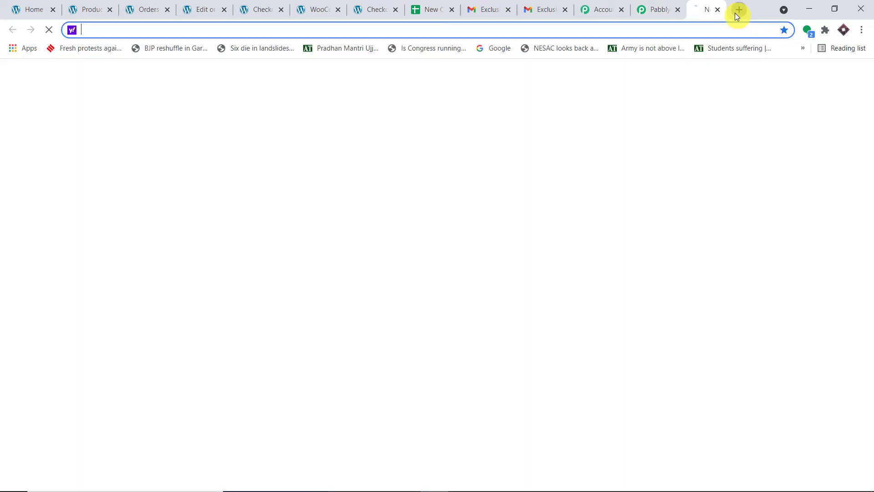
{"action": "type", "text": "zoh"}
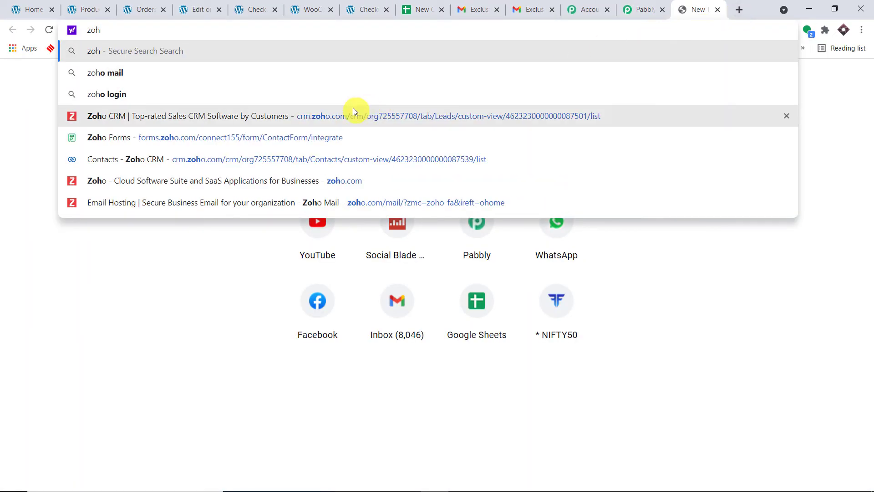
{"action": "left_click", "coordinate": [349, 113]}
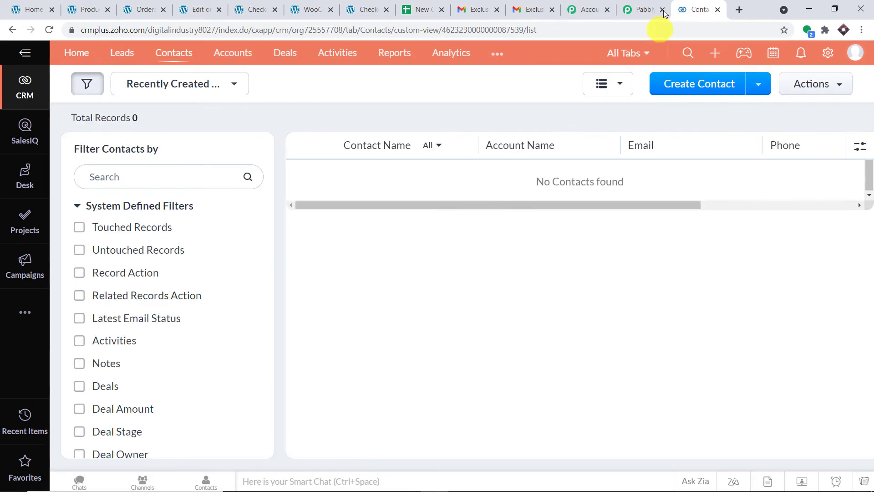
{"action": "left_click", "coordinate": [651, 9]}
Add a Zoho CRM action step with the Create Contact event
{"action": "left_click", "coordinate": [460, 219]}
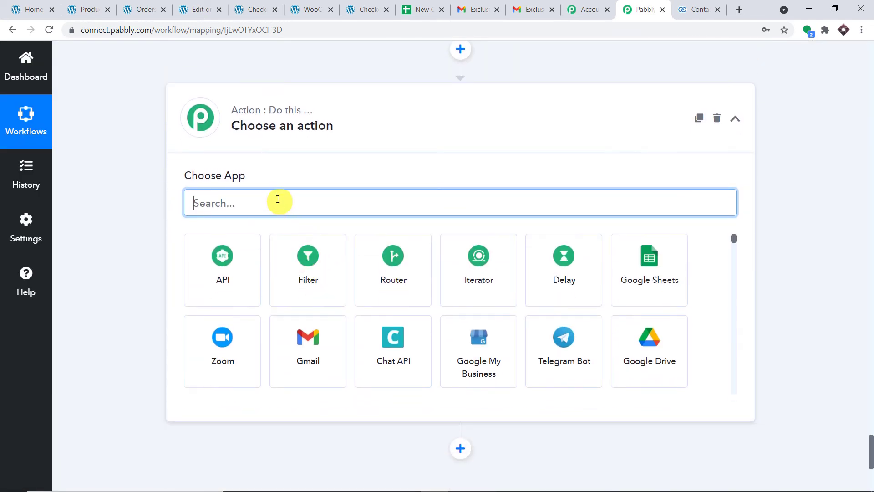
{"action": "type", "text": "zoho"}
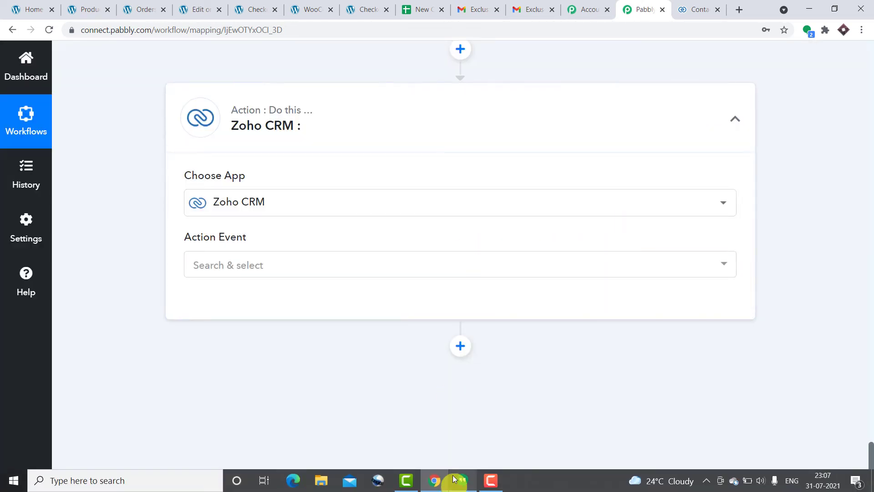
{"action": "left_click", "coordinate": [353, 270]}
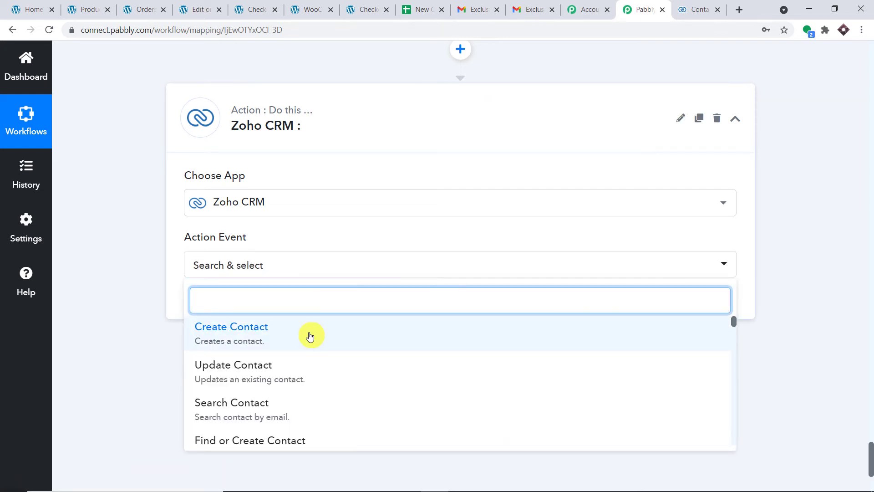
{"action": "left_click", "coordinate": [309, 336]}
Start a new Zoho CRM connection and look up the account domain in the Zoho tab
{"action": "left_click", "coordinate": [223, 300]}
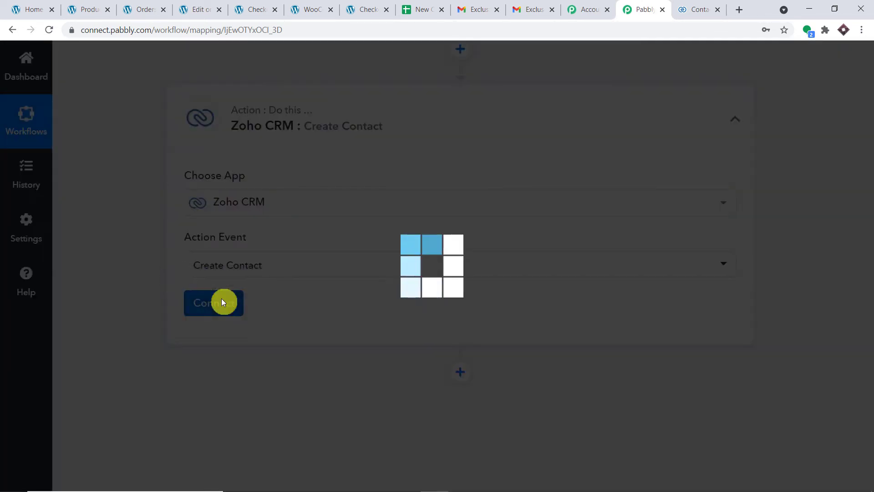
{"action": "left_click", "coordinate": [504, 191]}
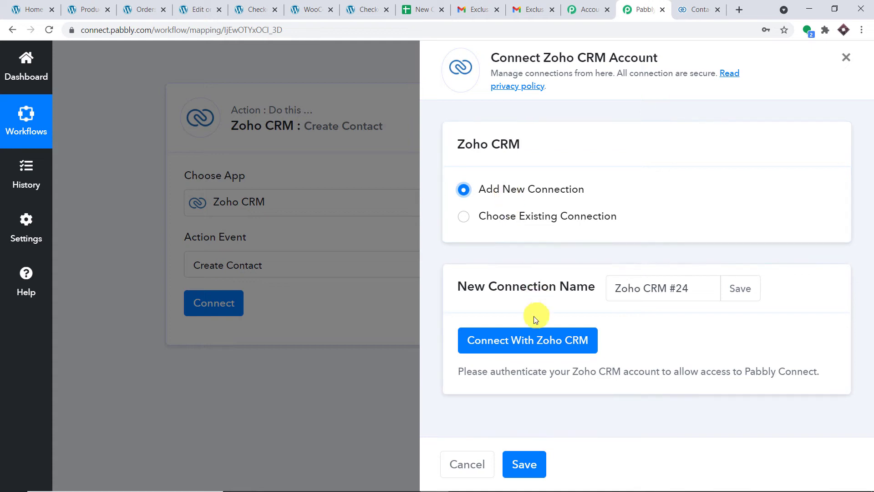
{"action": "left_click", "coordinate": [536, 334]}
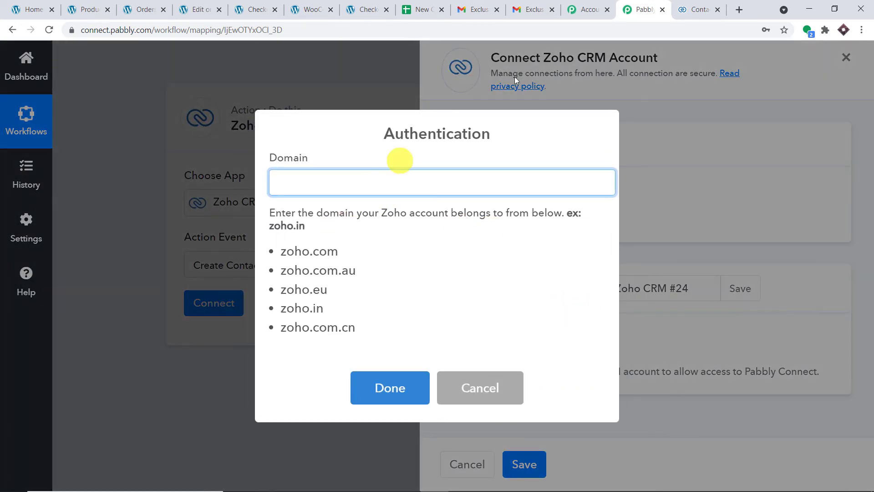
{"action": "left_click", "coordinate": [684, 6]}
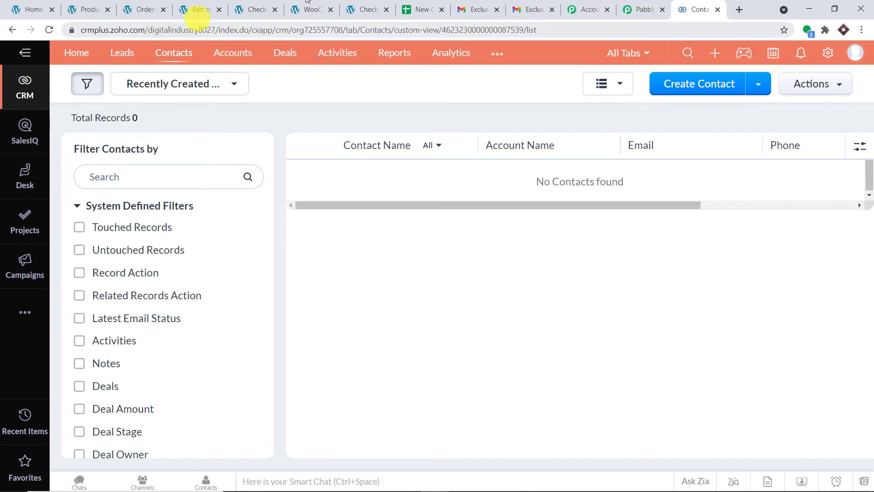
{"action": "left_click", "coordinate": [620, 3]}
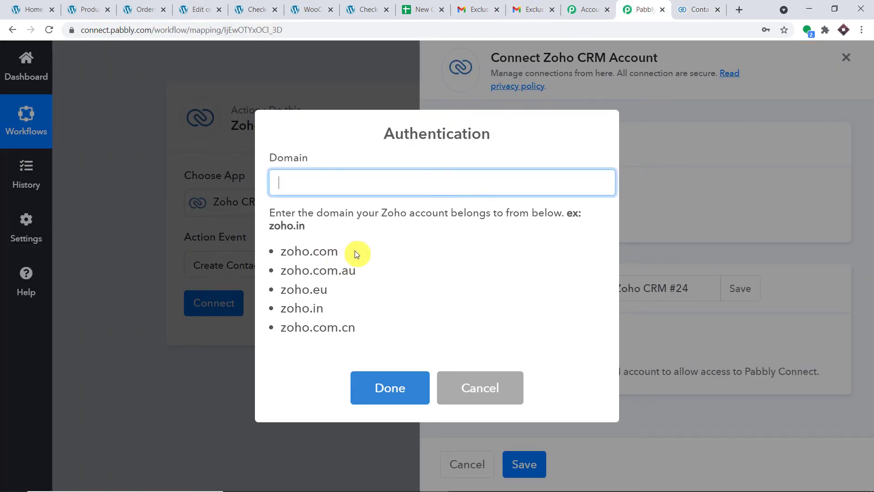
Enter zoho.com as the connection domain and grant Pabbly Connect access to Zoho CRM
{"action": "left_click_drag", "start_coordinate": [356, 253], "coordinate": [288, 250]}
{"action": "right_click", "coordinate": [283, 251]}
{"action": "left_click", "coordinate": [296, 258]}
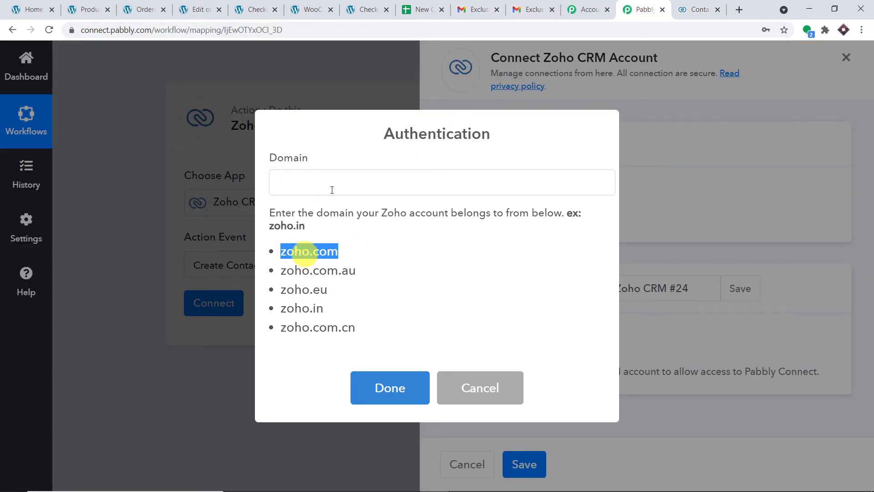
{"action": "left_click", "coordinate": [347, 178]}
{"action": "right_click", "coordinate": [347, 179]}
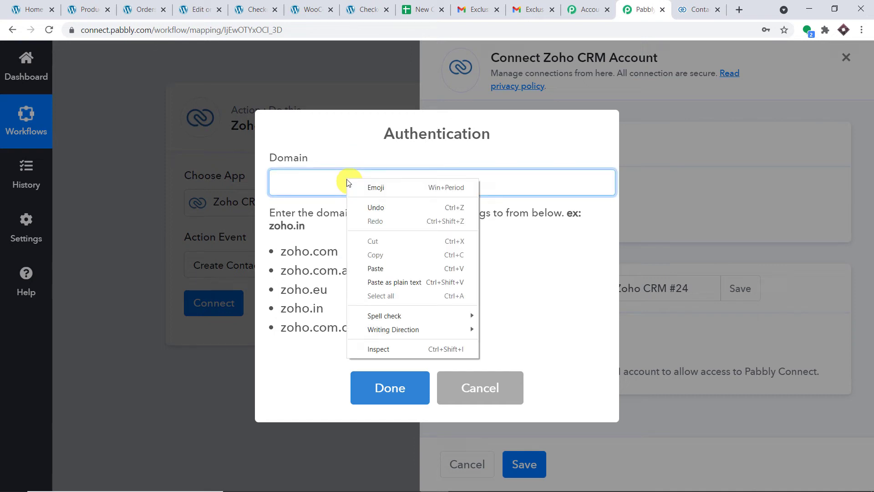
{"action": "left_click", "coordinate": [384, 269]}
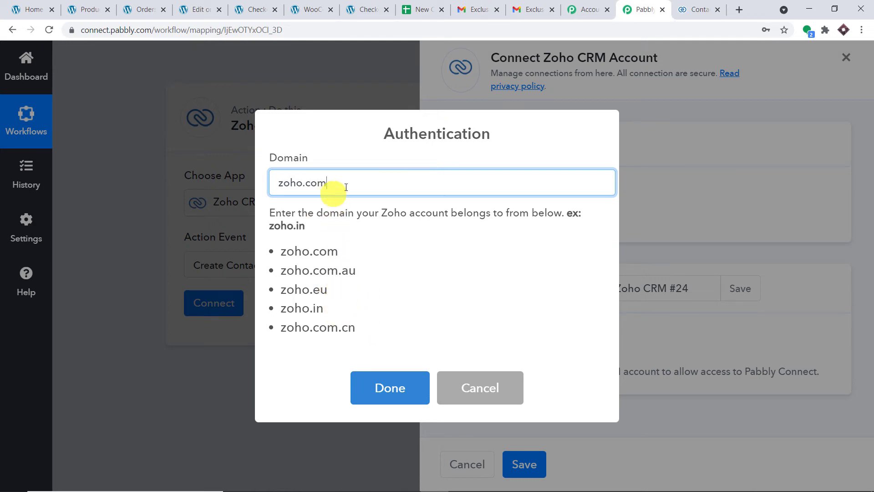
{"action": "left_click", "coordinate": [385, 369]}
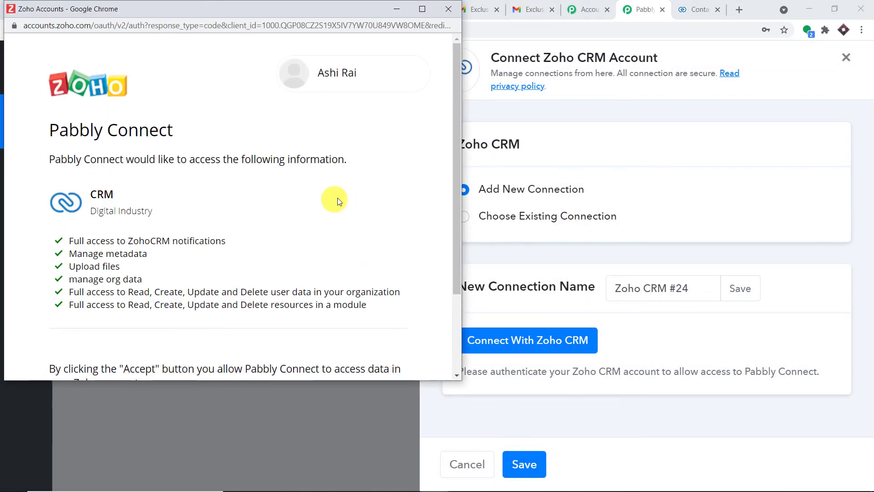
{"action": "scroll", "coordinate": [331, 204], "scroll_direction": "down", "scroll_amount": 3}
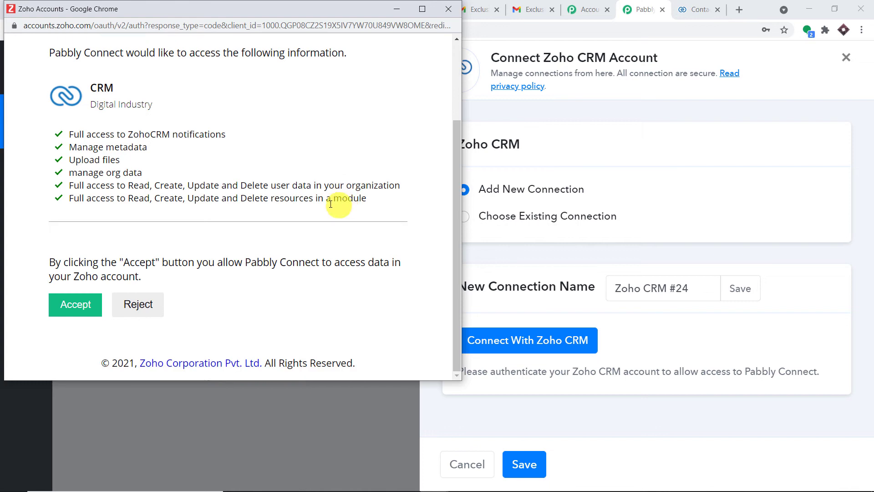
{"action": "left_click", "coordinate": [80, 308]}
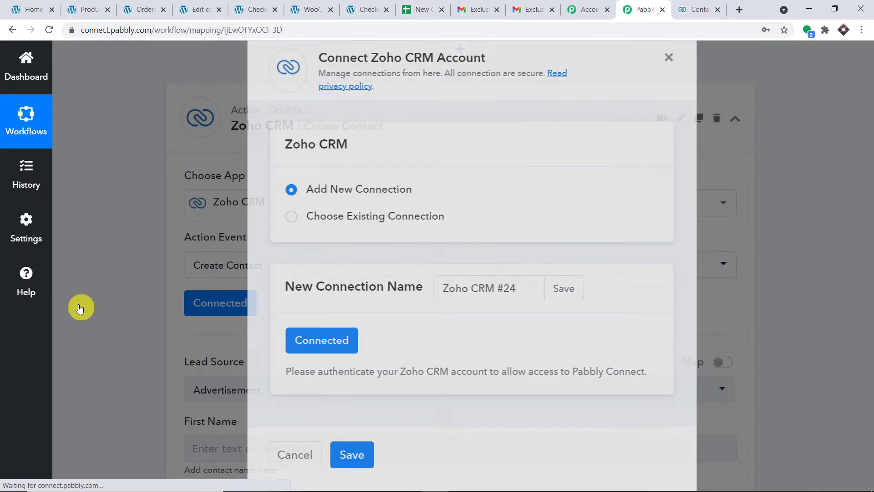
Set the contact's Lead Source to Sales Email Alias
{"action": "scroll", "coordinate": [487, 132], "scroll_direction": "down", "scroll_amount": 5}
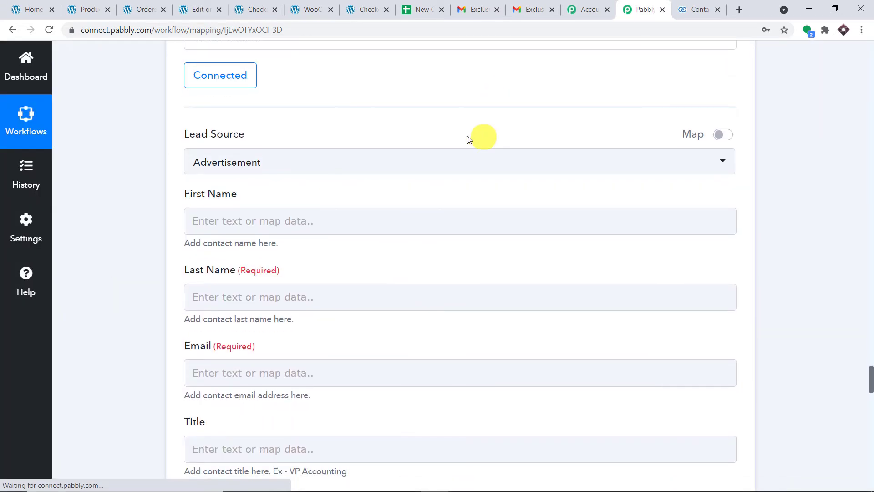
{"action": "scroll", "coordinate": [332, 200], "scroll_direction": "down", "scroll_amount": 8}
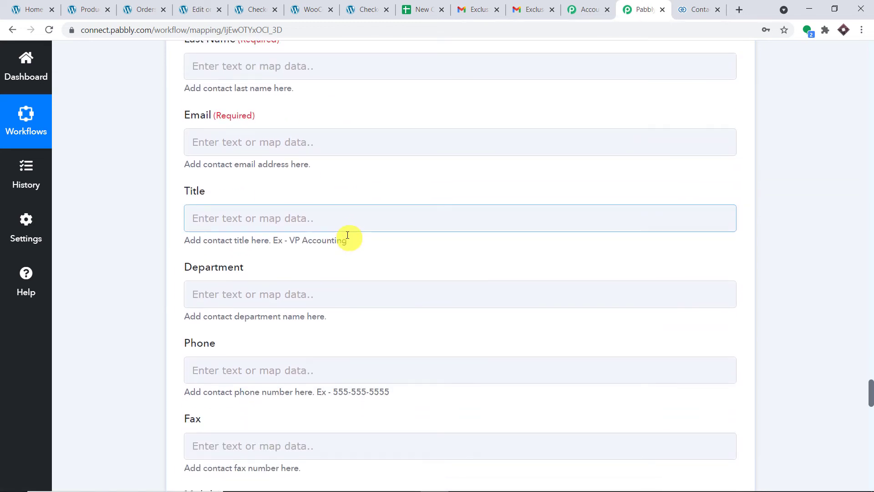
{"action": "scroll", "coordinate": [349, 235], "scroll_direction": "down", "scroll_amount": 3}
{"action": "scroll", "coordinate": [347, 234], "scroll_direction": "up", "scroll_amount": 10}
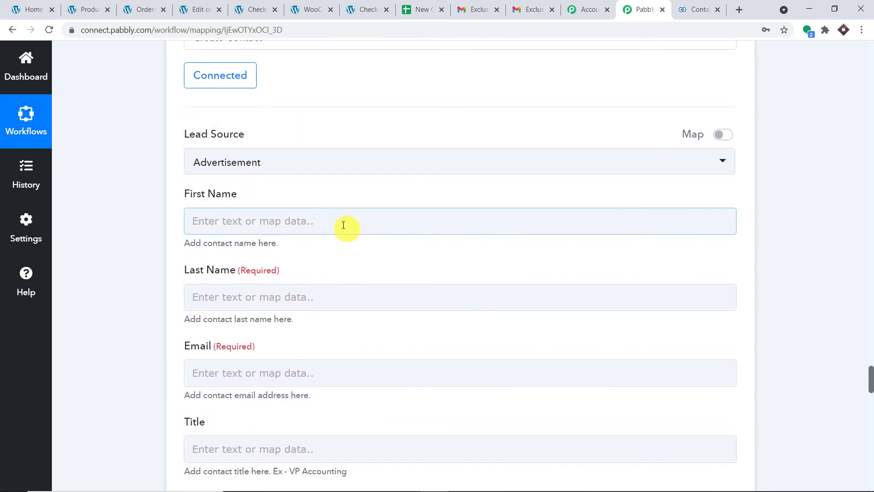
{"action": "left_click", "coordinate": [276, 168]}
{"action": "scroll", "coordinate": [275, 273], "scroll_direction": "down", "scroll_amount": 2}
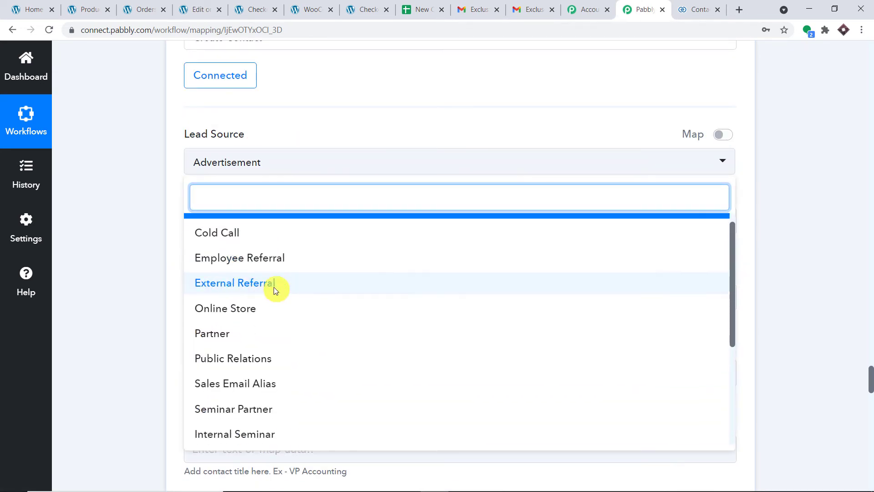
{"action": "left_click", "coordinate": [220, 342]}
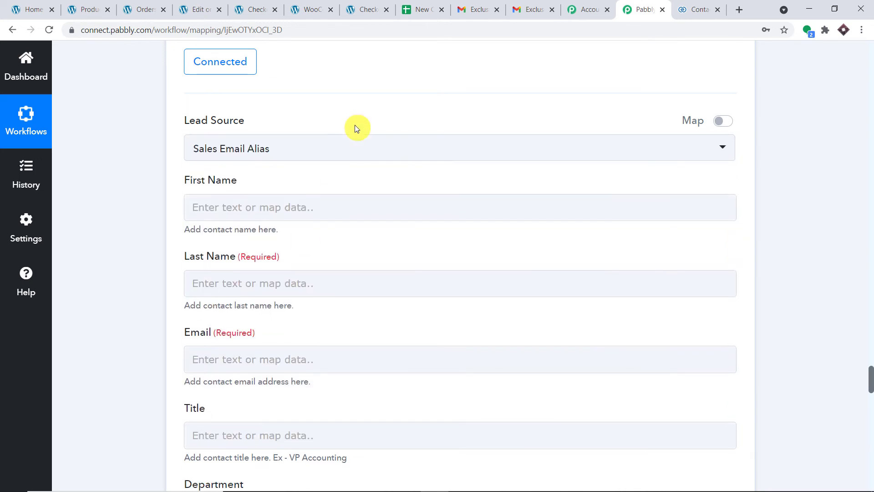
{"action": "scroll", "coordinate": [354, 124], "scroll_direction": "down", "scroll_amount": 3}
Map the order's Billing First Name and Billing Last Name into First Name and Last Name
{"action": "left_click", "coordinate": [332, 54]}
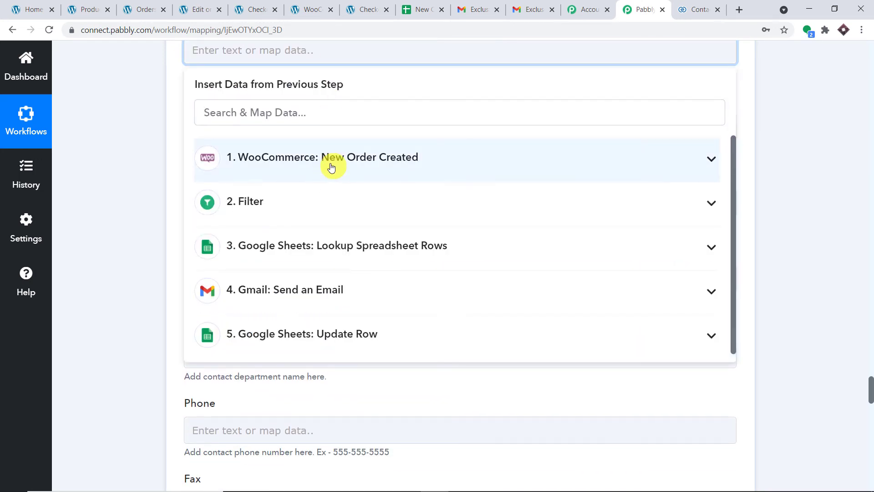
{"action": "left_click", "coordinate": [331, 168]}
{"action": "scroll", "coordinate": [358, 273], "scroll_direction": "down", "scroll_amount": 6}
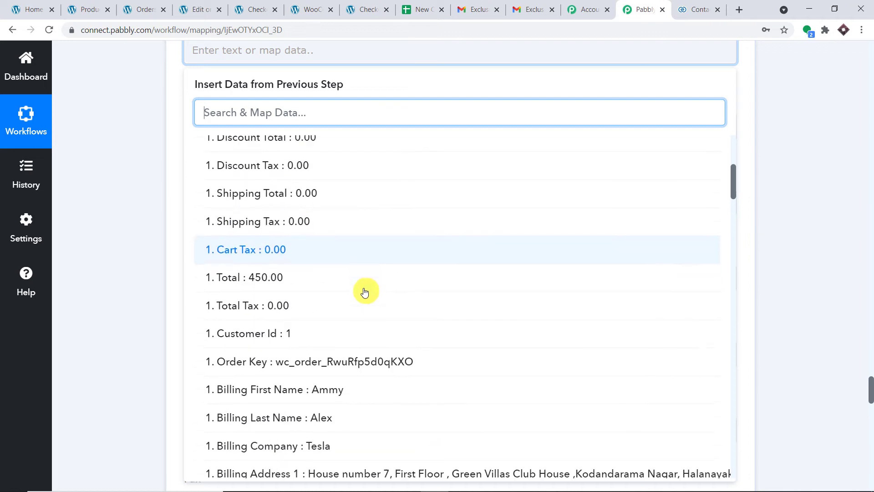
{"action": "scroll", "coordinate": [365, 291], "scroll_direction": "down", "scroll_amount": 2}
{"action": "left_click", "coordinate": [358, 332]}
{"action": "left_click", "coordinate": [767, 127]}
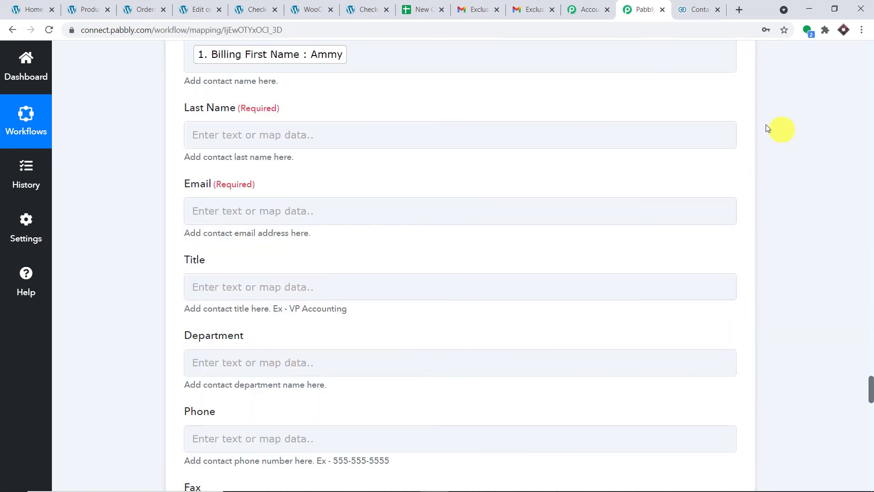
{"action": "left_click", "coordinate": [332, 137]}
{"action": "left_click", "coordinate": [328, 243]}
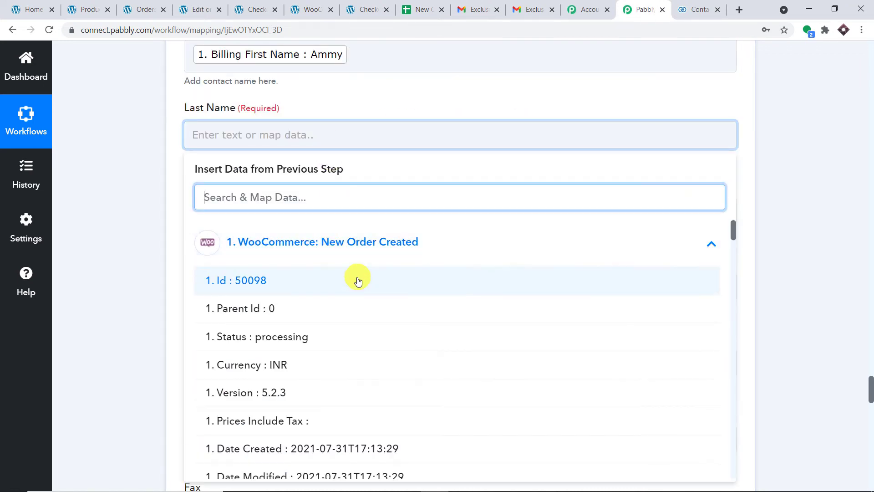
{"action": "scroll", "coordinate": [358, 280], "scroll_direction": "down", "scroll_amount": 11}
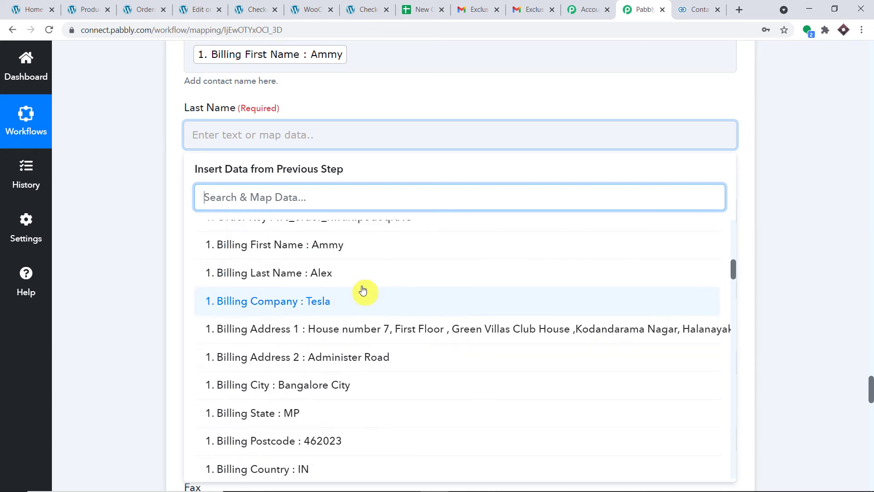
{"action": "left_click", "coordinate": [346, 273]}
{"action": "left_click", "coordinate": [760, 148]}
{"action": "scroll", "coordinate": [710, 136], "scroll_direction": "down", "scroll_amount": 2}
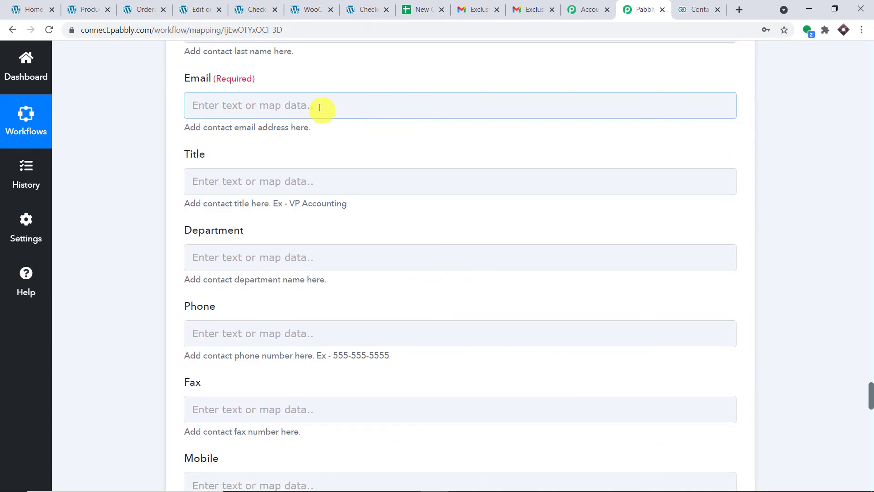
Map the order's Billing Email into the contact's Email field
{"action": "left_click", "coordinate": [320, 107]}
{"action": "left_click", "coordinate": [299, 211]}
{"action": "scroll", "coordinate": [361, 288], "scroll_direction": "down", "scroll_amount": 5}
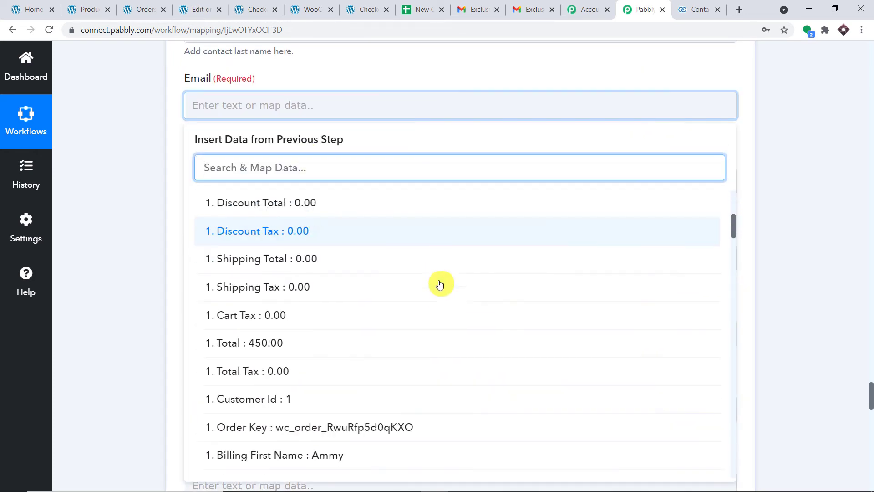
{"action": "scroll", "coordinate": [440, 285], "scroll_direction": "down", "scroll_amount": 8}
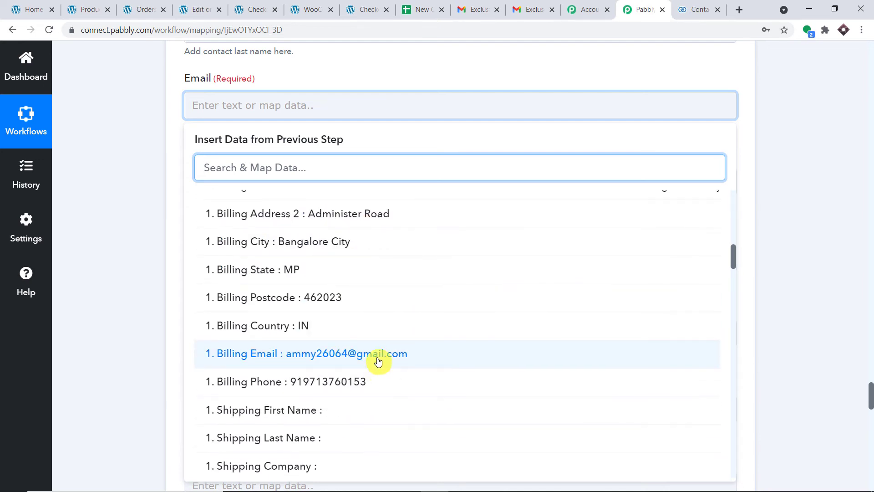
{"action": "left_click", "coordinate": [378, 354]}
{"action": "left_click", "coordinate": [786, 181]}
{"action": "scroll", "coordinate": [786, 181], "scroll_direction": "down", "scroll_amount": 3}
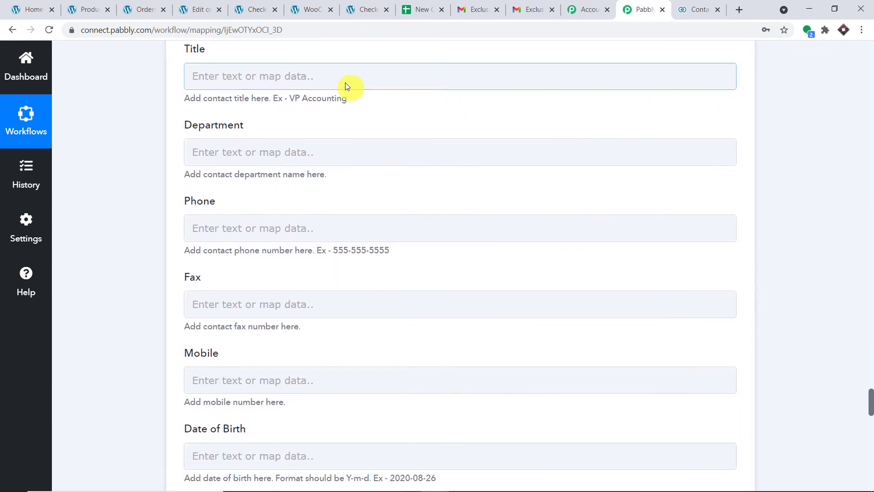
{"action": "left_click", "coordinate": [348, 87]}
Map Line Items 0 Name (Beautiful Ink Pen) into Title, found by searching 'bea'
{"action": "left_click", "coordinate": [308, 181]}
{"action": "scroll", "coordinate": [384, 248], "scroll_direction": "down", "scroll_amount": 1}
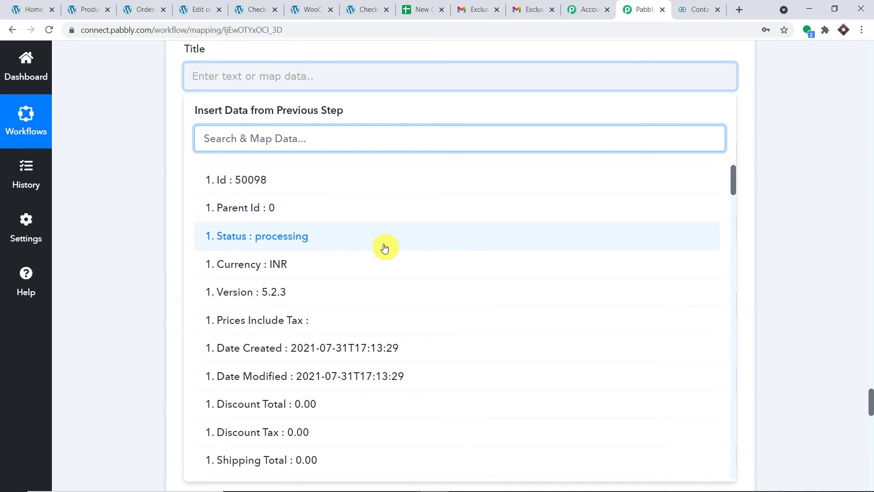
{"action": "scroll", "coordinate": [431, 209], "scroll_direction": "up", "scroll_amount": 2}
{"action": "left_click", "coordinate": [779, 82]}
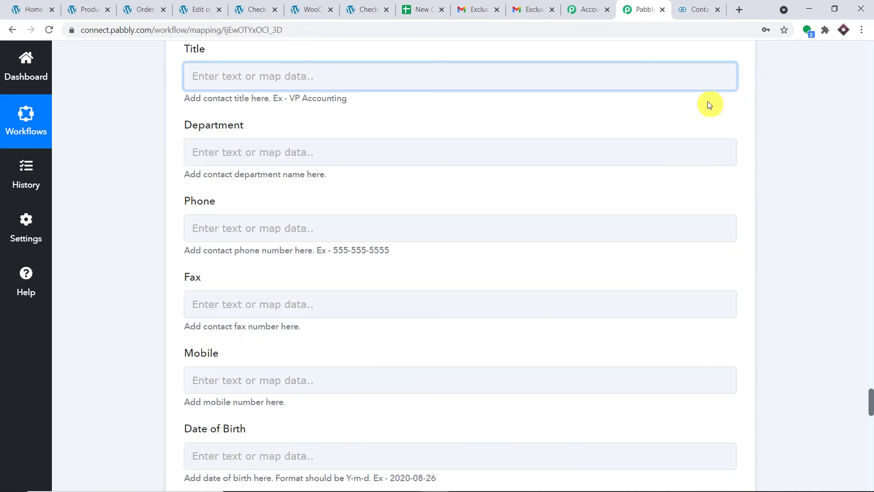
{"action": "scroll", "coordinate": [709, 105], "scroll_direction": "up", "scroll_amount": 2}
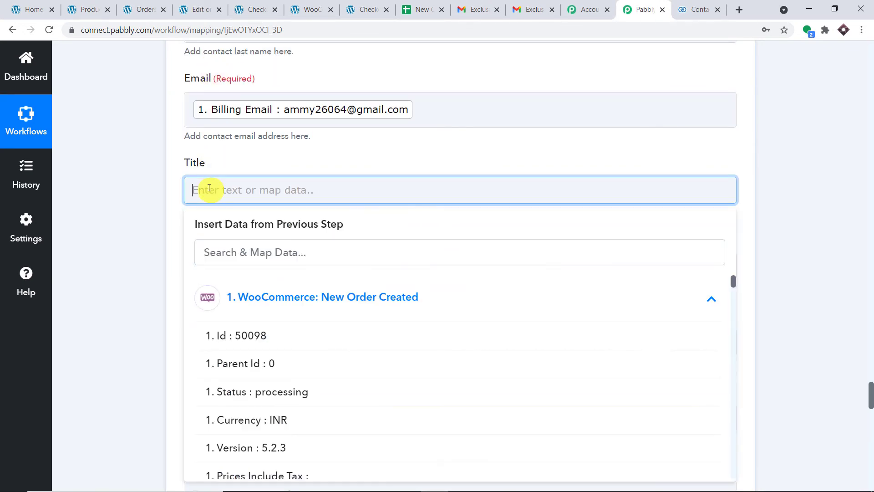
{"action": "scroll", "coordinate": [343, 226], "scroll_direction": "down", "scroll_amount": 10}
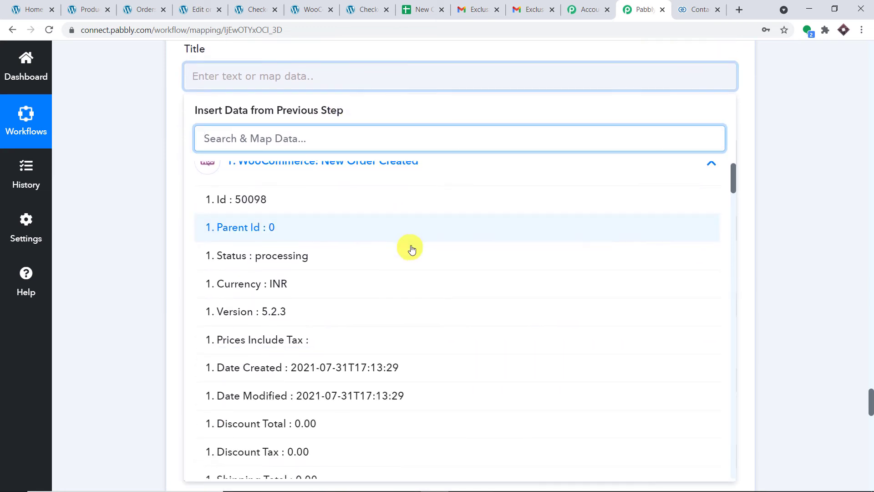
{"action": "scroll", "coordinate": [436, 254], "scroll_direction": "down", "scroll_amount": 7}
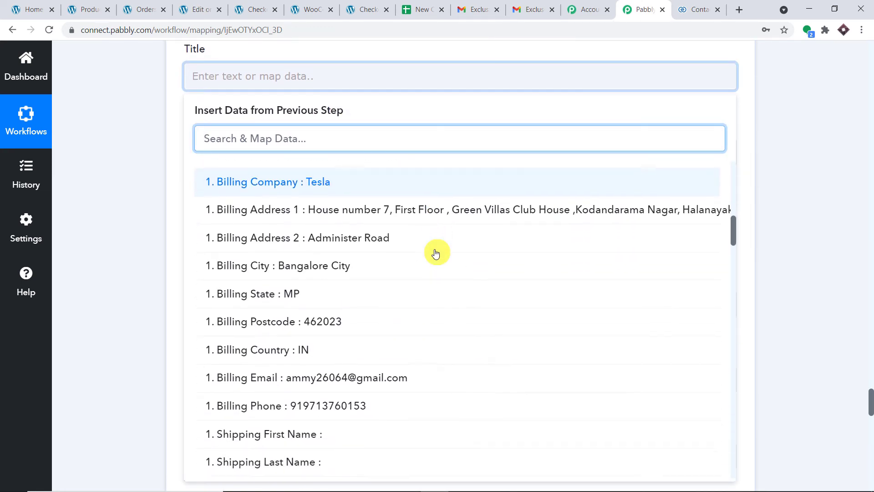
{"action": "scroll", "coordinate": [435, 253], "scroll_direction": "down", "scroll_amount": 8}
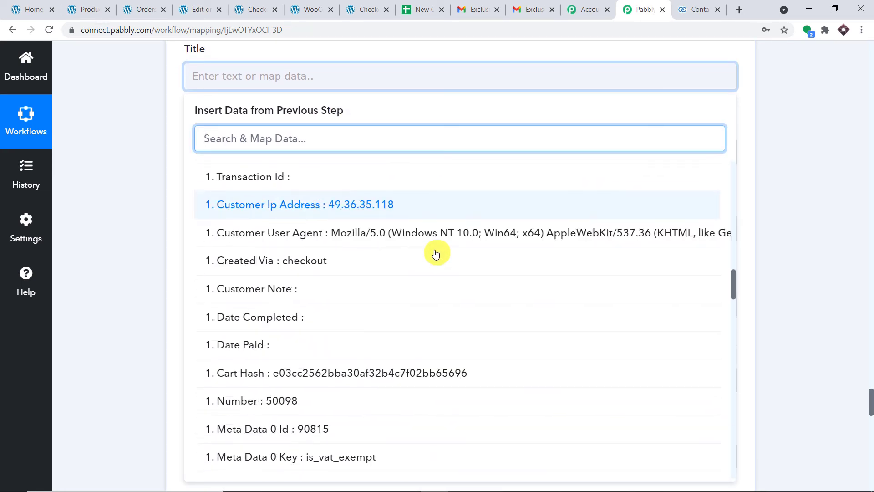
{"action": "scroll", "coordinate": [436, 254], "scroll_direction": "down", "scroll_amount": 13}
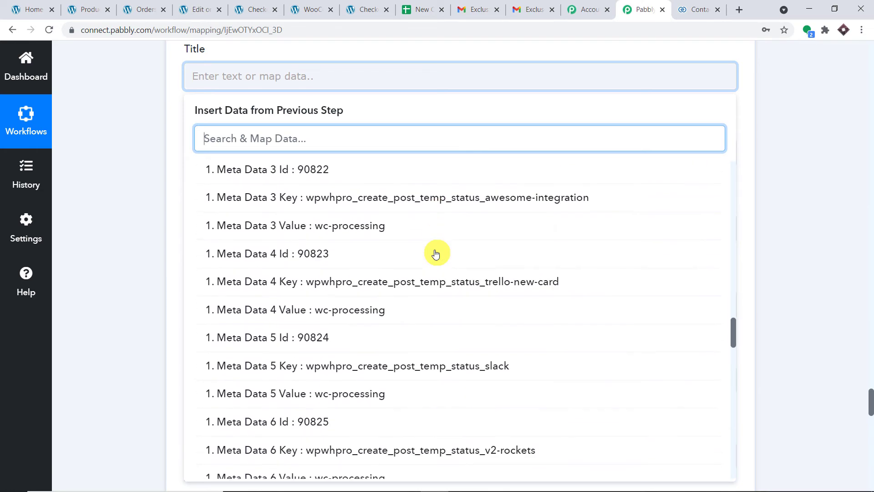
{"action": "scroll", "coordinate": [435, 253], "scroll_direction": "down", "scroll_amount": 15}
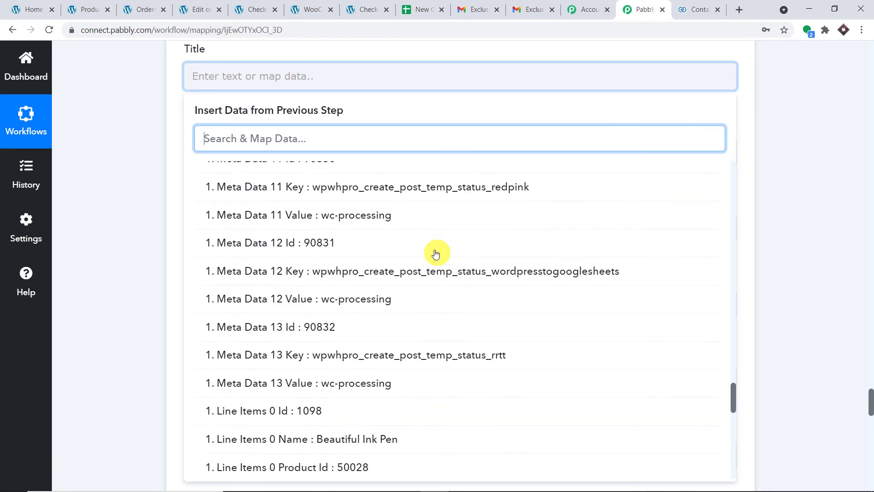
{"action": "scroll", "coordinate": [436, 253], "scroll_direction": "down", "scroll_amount": 2}
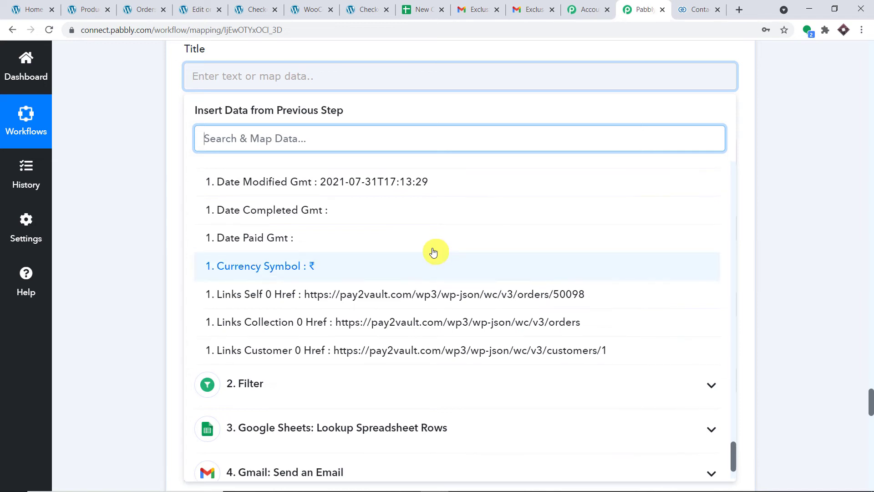
{"action": "type", "text": "bea"}
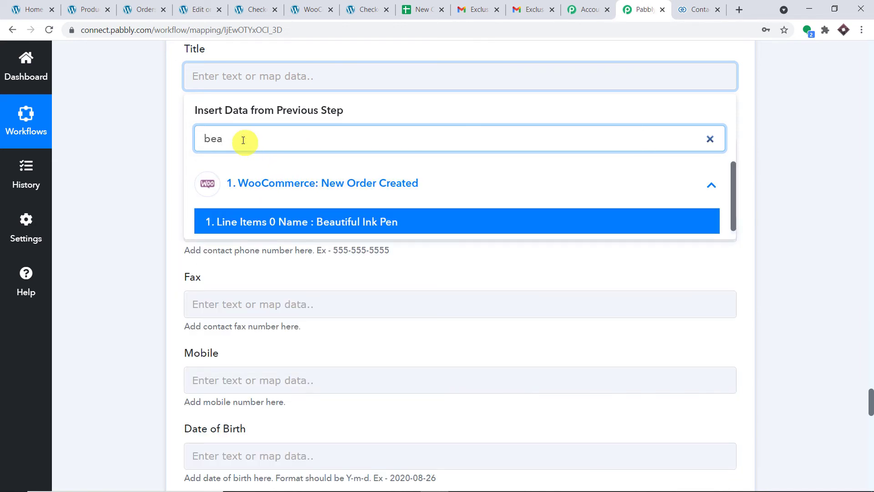
{"action": "left_click", "coordinate": [302, 222]}
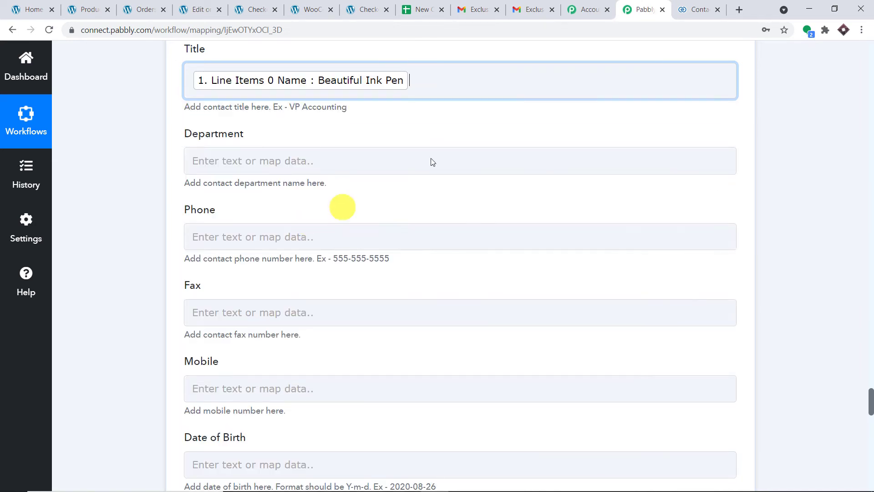
{"action": "left_click", "coordinate": [747, 114]}
Map the buyer's Billing Phone into the Phone field
{"action": "scroll", "coordinate": [597, 117], "scroll_direction": "down", "scroll_amount": 3}
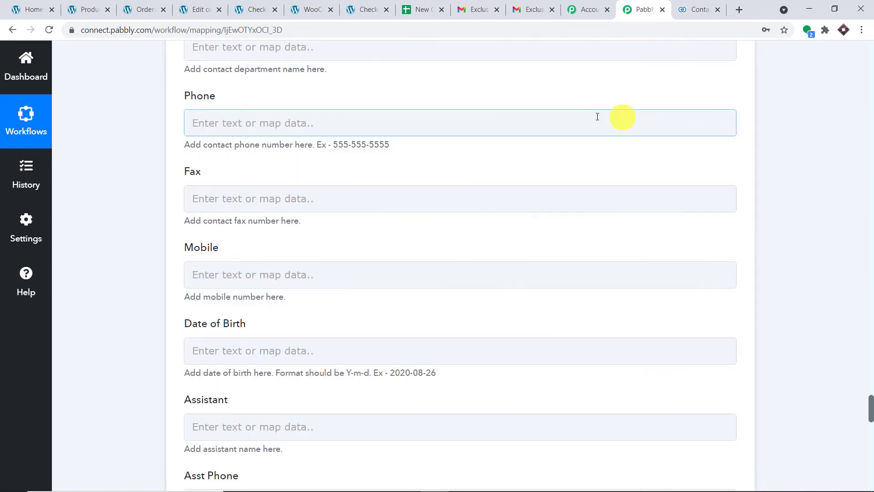
{"action": "left_click", "coordinate": [332, 118]}
{"action": "left_click", "coordinate": [316, 230]}
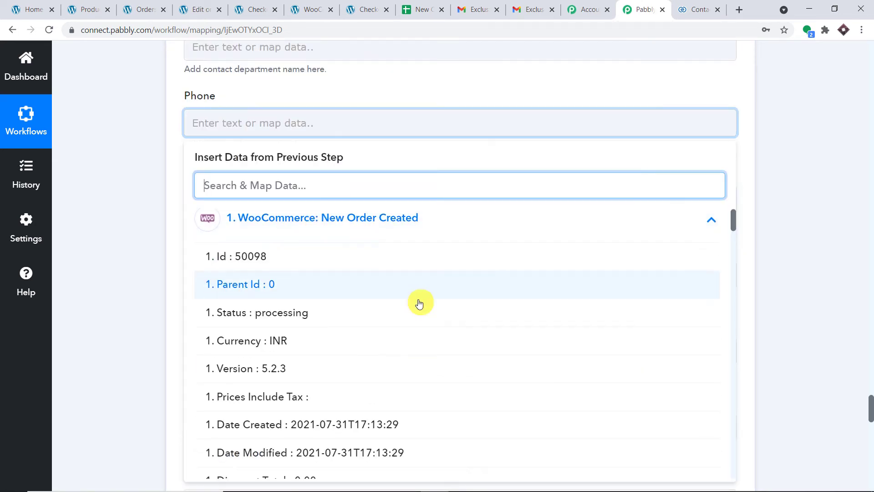
{"action": "scroll", "coordinate": [419, 302], "scroll_direction": "down", "scroll_amount": 5}
{"action": "scroll", "coordinate": [423, 313], "scroll_direction": "down", "scroll_amount": 8}
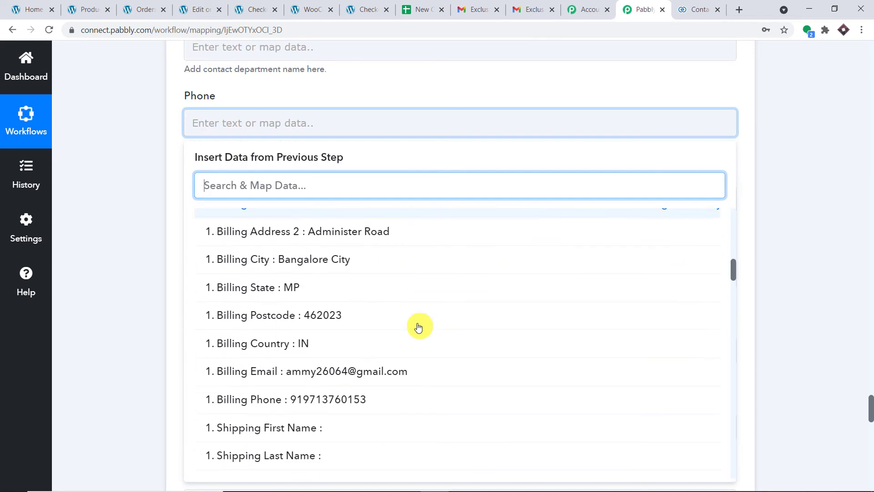
{"action": "scroll", "coordinate": [418, 327], "scroll_direction": "down", "scroll_amount": 2}
{"action": "left_click", "coordinate": [406, 285]}
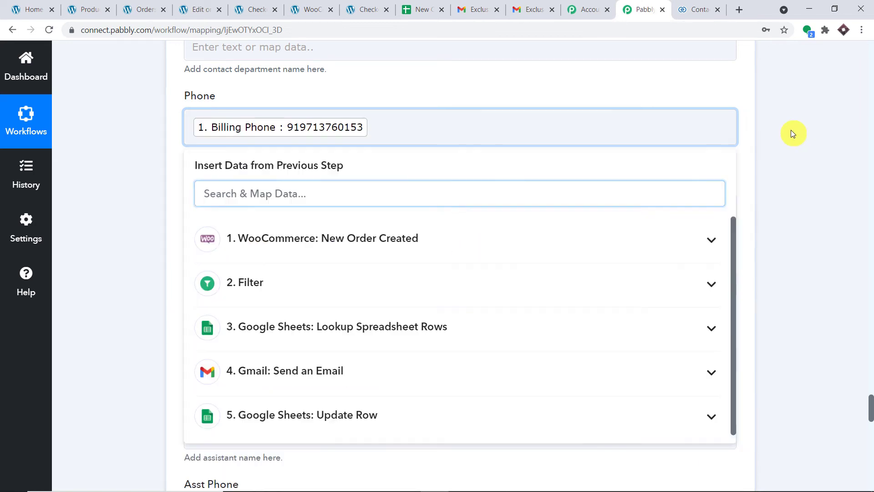
{"action": "left_click", "coordinate": [718, 156]}
{"action": "scroll", "coordinate": [318, 165], "scroll_direction": "down", "scroll_amount": 3}
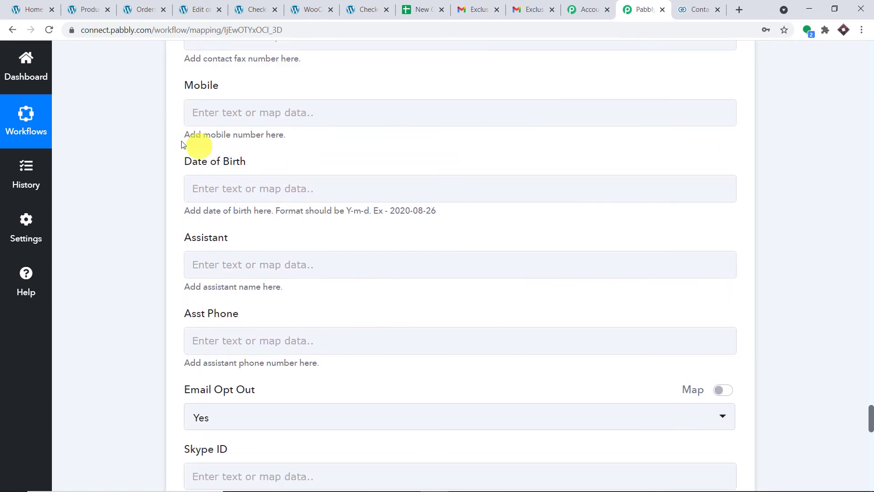
{"action": "scroll", "coordinate": [351, 88], "scroll_direction": "down", "scroll_amount": 5}
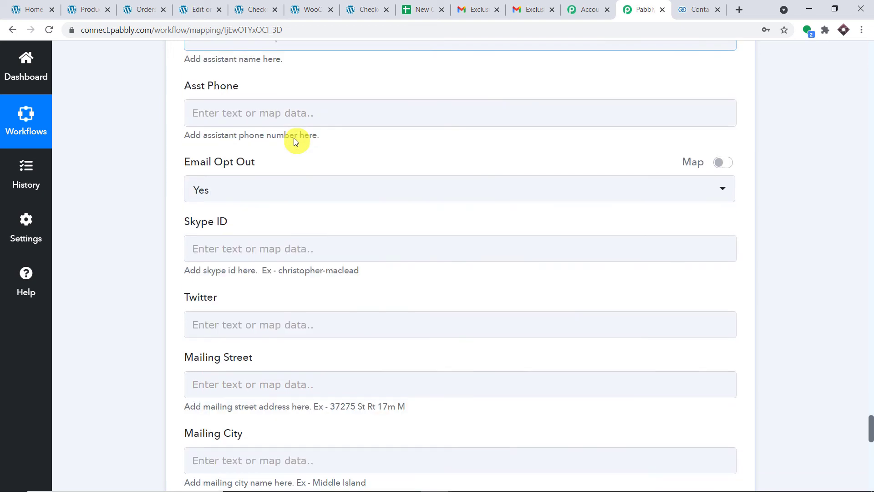
{"action": "scroll", "coordinate": [295, 139], "scroll_direction": "down", "scroll_amount": 5}
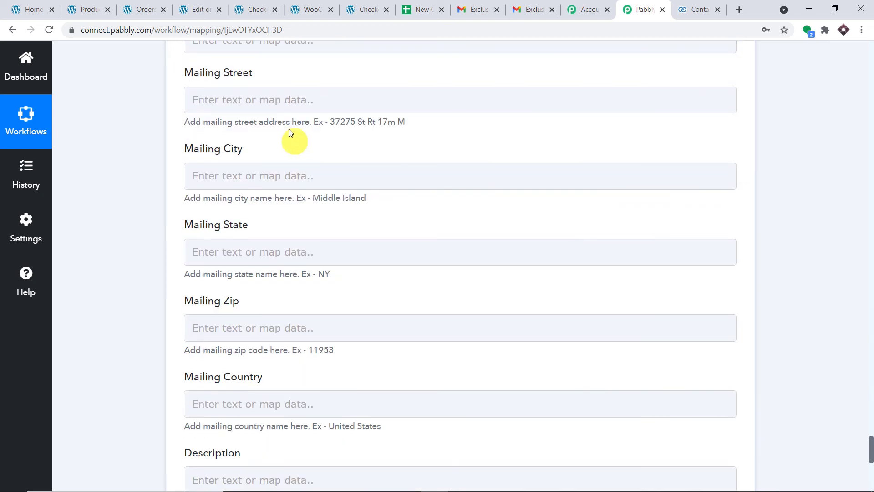
{"action": "scroll", "coordinate": [298, 201], "scroll_direction": "down", "scroll_amount": 4}
{"action": "scroll", "coordinate": [298, 200], "scroll_direction": "up", "scroll_amount": 8}
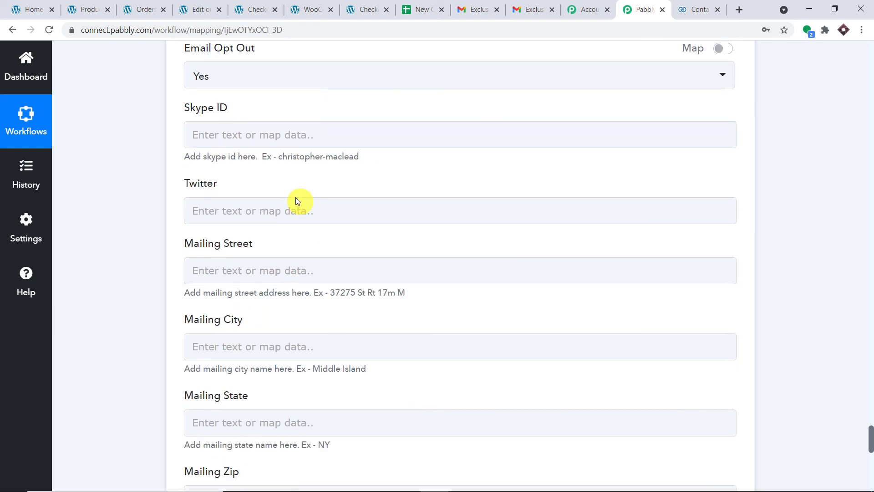
{"action": "scroll", "coordinate": [283, 190], "scroll_direction": "down", "scroll_amount": 2}
Map Billing Address 1 into Mailing Street and Billing City into Mailing City
{"action": "left_click", "coordinate": [282, 156]}
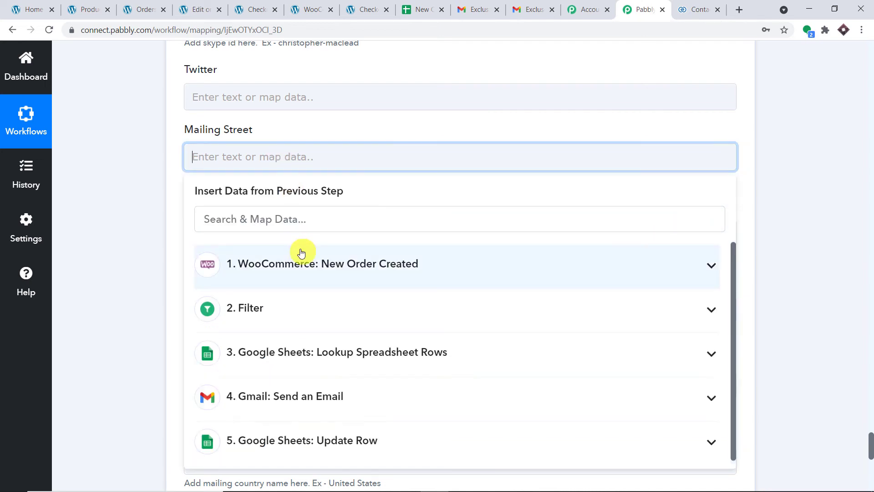
{"action": "left_click", "coordinate": [478, 283]}
{"action": "scroll", "coordinate": [478, 283], "scroll_direction": "down", "scroll_amount": 12}
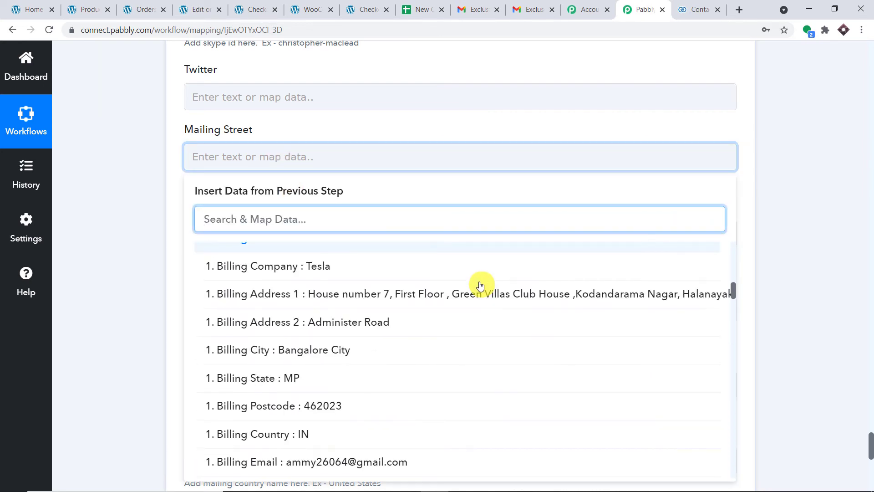
{"action": "left_click", "coordinate": [479, 295]}
{"action": "left_click", "coordinate": [820, 191]}
{"action": "scroll", "coordinate": [777, 189], "scroll_direction": "down", "scroll_amount": 2}
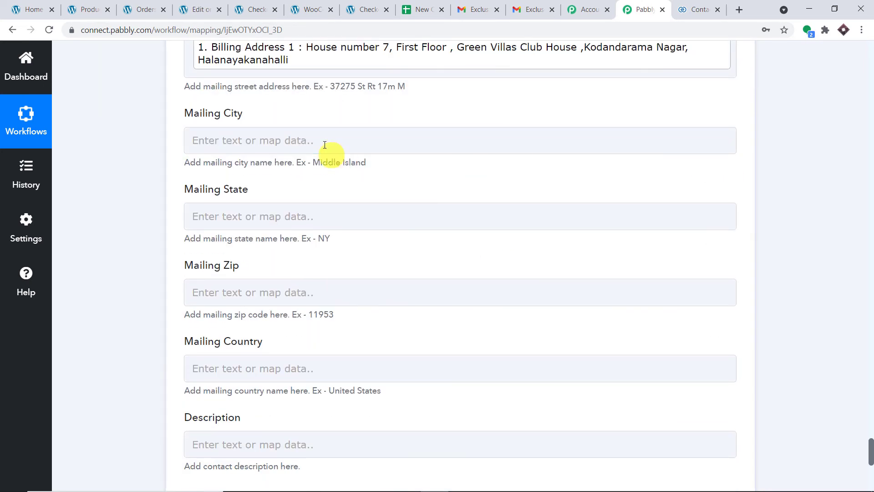
{"action": "left_click", "coordinate": [324, 142]}
{"action": "left_click", "coordinate": [318, 251]}
{"action": "scroll", "coordinate": [550, 289], "scroll_direction": "down", "scroll_amount": 12}
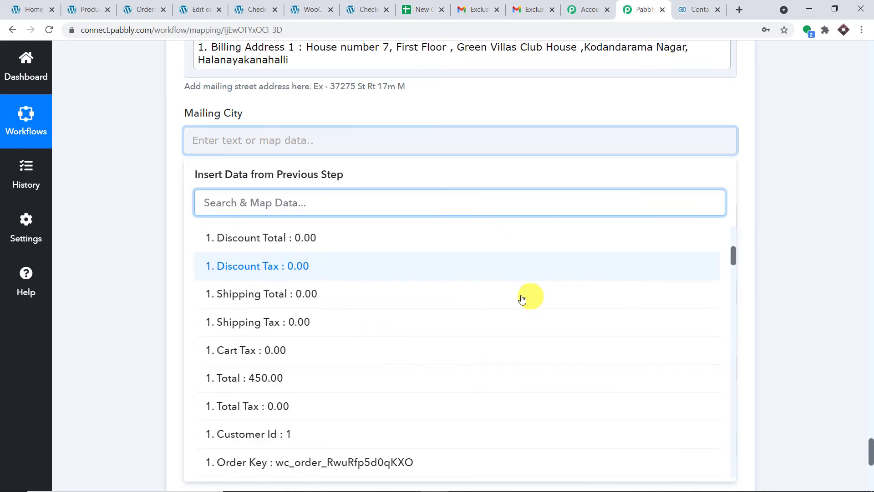
{"action": "scroll", "coordinate": [486, 313], "scroll_direction": "down", "scroll_amount": 2}
{"action": "left_click", "coordinate": [348, 334]}
{"action": "left_click", "coordinate": [821, 145]}
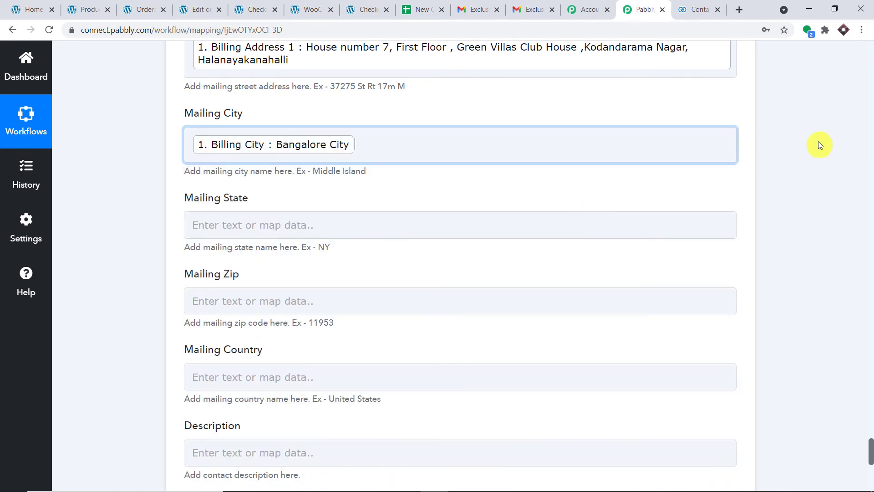
Map Billing State (MP) into Mailing State and Billing Postcode (462023) into Mailing Zip
{"action": "scroll", "coordinate": [810, 151], "scroll_direction": "down", "scroll_amount": 2}
{"action": "left_click", "coordinate": [431, 113]}
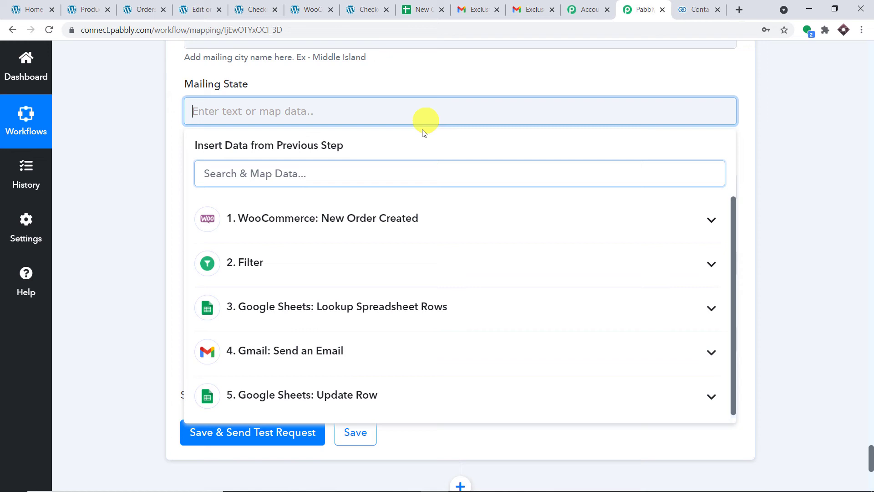
{"action": "left_click", "coordinate": [404, 220]}
{"action": "scroll", "coordinate": [579, 222], "scroll_direction": "down", "scroll_amount": 2}
{"action": "scroll", "coordinate": [455, 264], "scroll_direction": "down", "scroll_amount": 10}
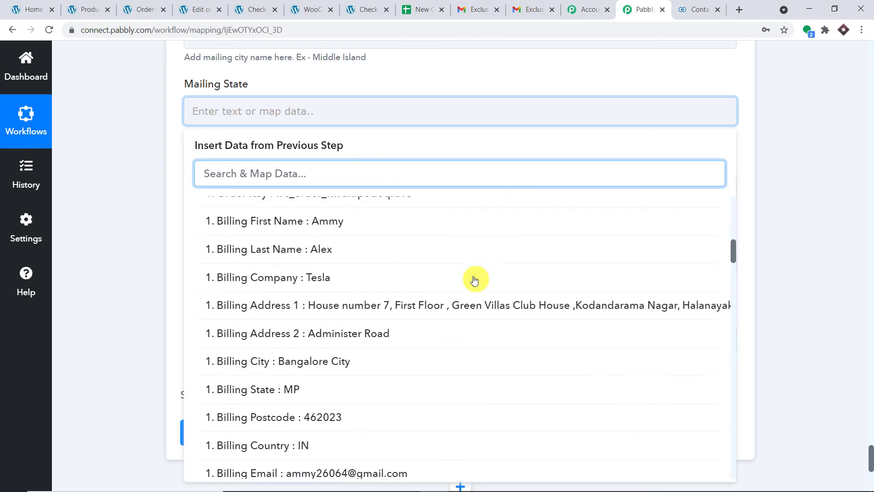
{"action": "left_click", "coordinate": [375, 328]}
{"action": "left_click", "coordinate": [823, 121]}
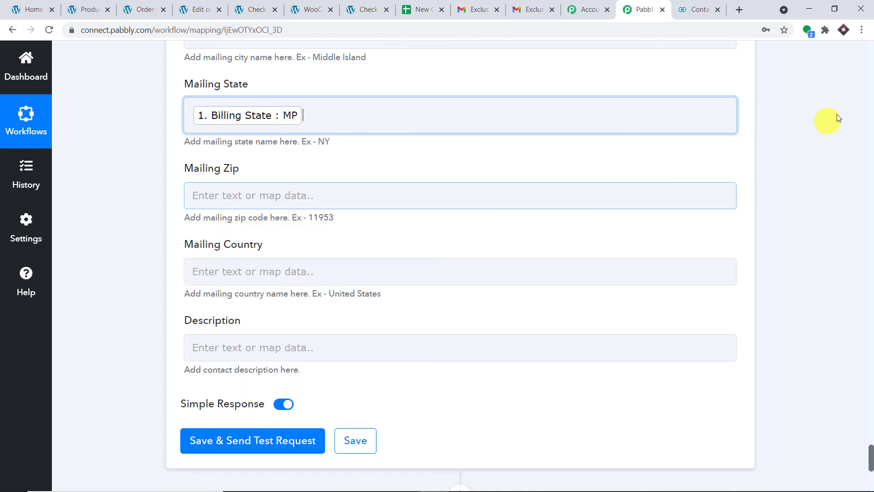
{"action": "scroll", "coordinate": [417, 105], "scroll_direction": "down", "scroll_amount": 2}
{"action": "left_click", "coordinate": [402, 87]}
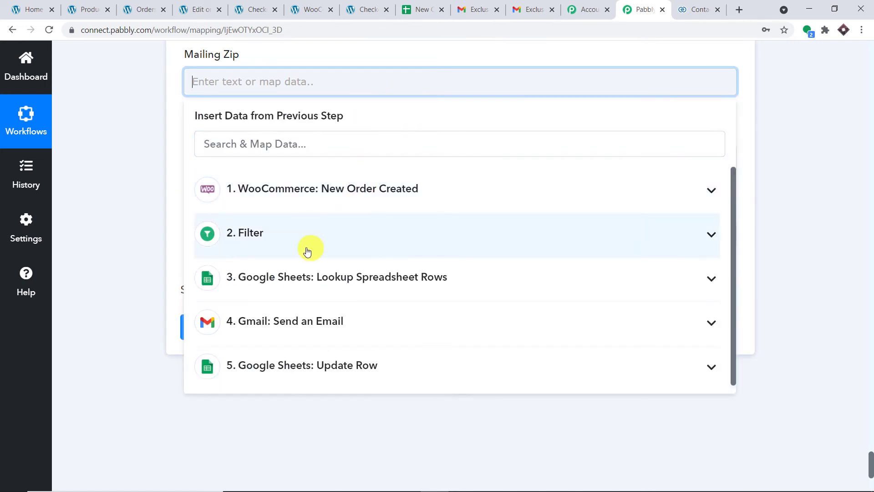
{"action": "left_click", "coordinate": [332, 190]}
{"action": "scroll", "coordinate": [419, 253], "scroll_direction": "down", "scroll_amount": 2}
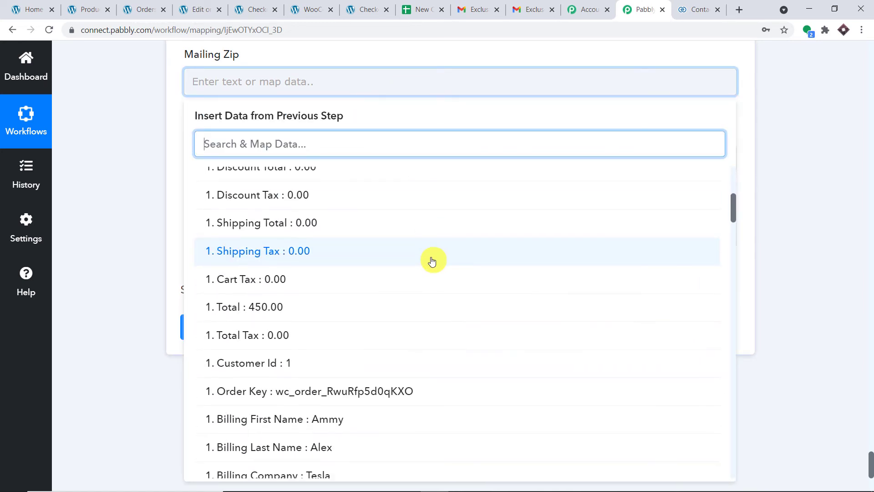
{"action": "scroll", "coordinate": [437, 262], "scroll_direction": "down", "scroll_amount": 5}
{"action": "left_click", "coordinate": [361, 326]}
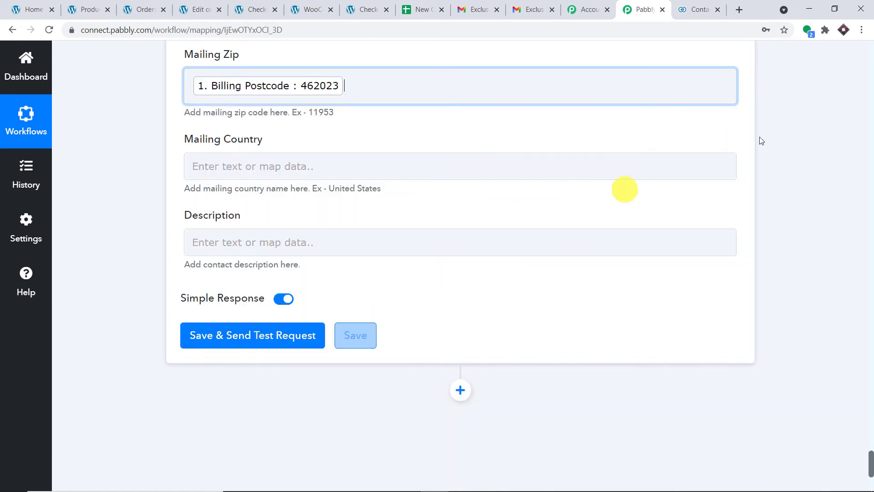
Map the order's Billing Country into Mailing Country
{"action": "scroll", "coordinate": [708, 111], "scroll_direction": "down", "scroll_amount": 1}
{"action": "left_click", "coordinate": [369, 109]}
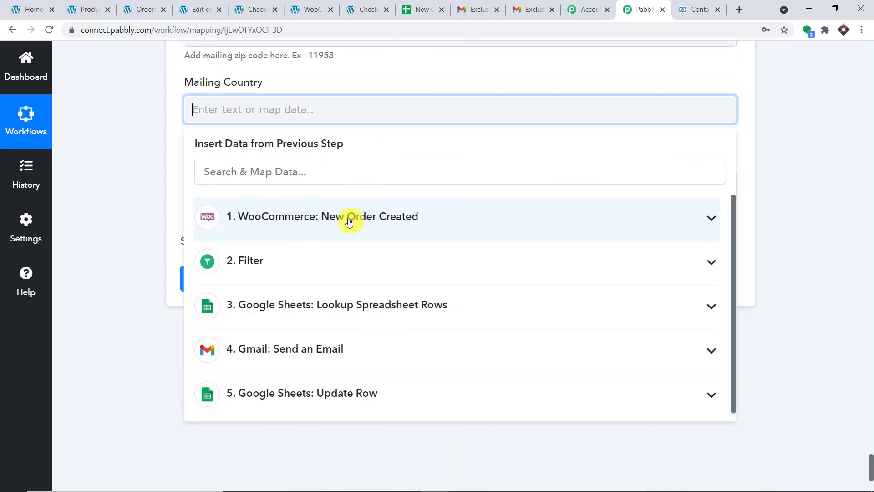
{"action": "left_click", "coordinate": [448, 230]}
{"action": "scroll", "coordinate": [462, 264], "scroll_direction": "down", "scroll_amount": 10}
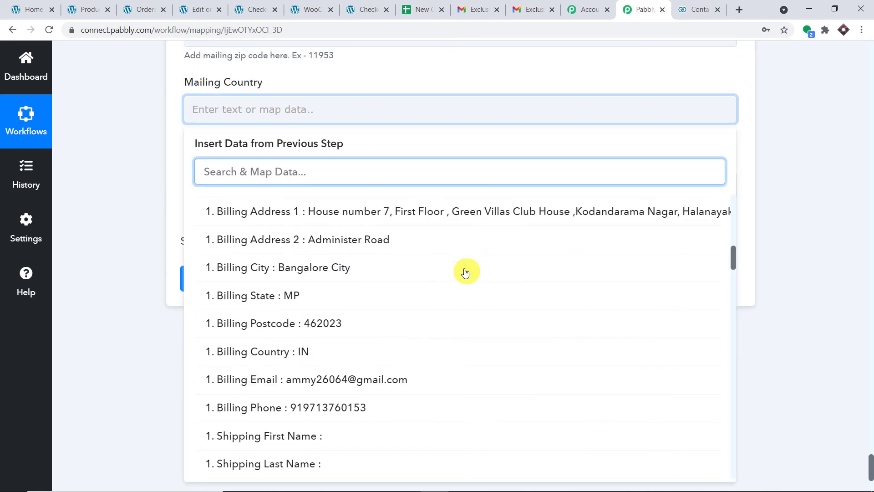
{"action": "left_click", "coordinate": [352, 329]}
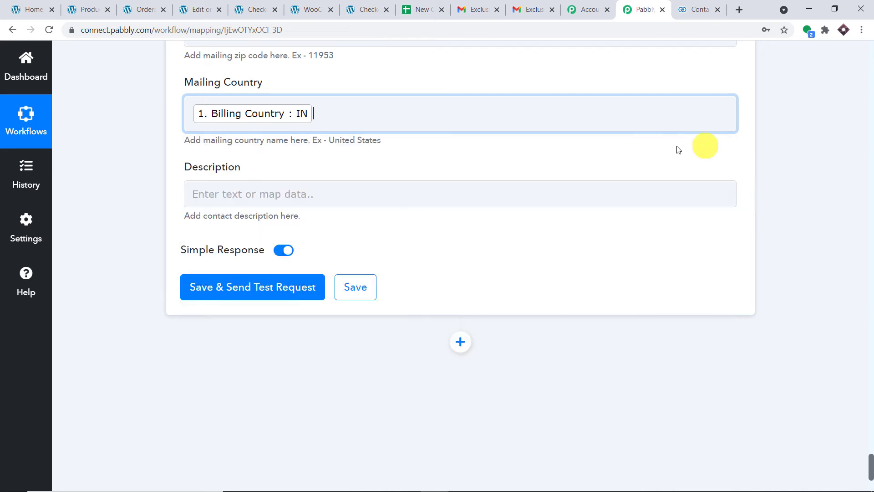
{"action": "scroll", "coordinate": [678, 149], "scroll_direction": "down", "scroll_amount": 2}
Map Payment Method Title into Description, then save and send a test request
{"action": "left_click", "coordinate": [439, 85]}
{"action": "left_click", "coordinate": [380, 185]}
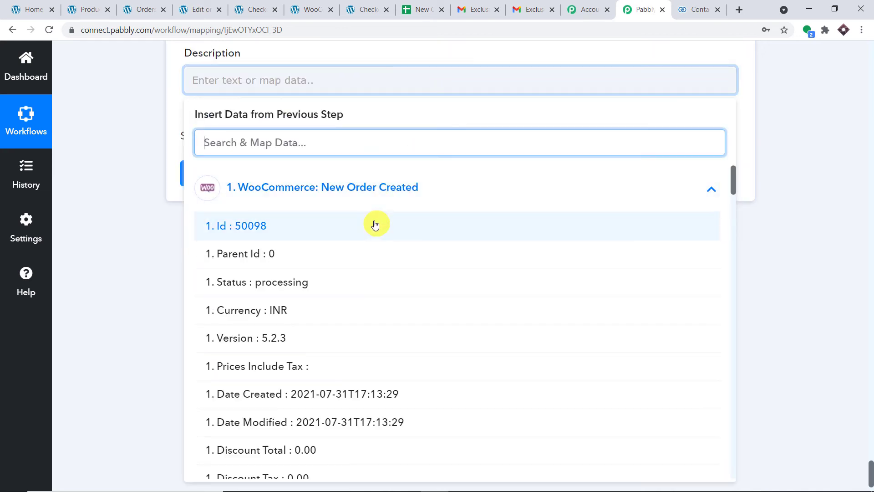
{"action": "scroll", "coordinate": [376, 246], "scroll_direction": "down", "scroll_amount": 10}
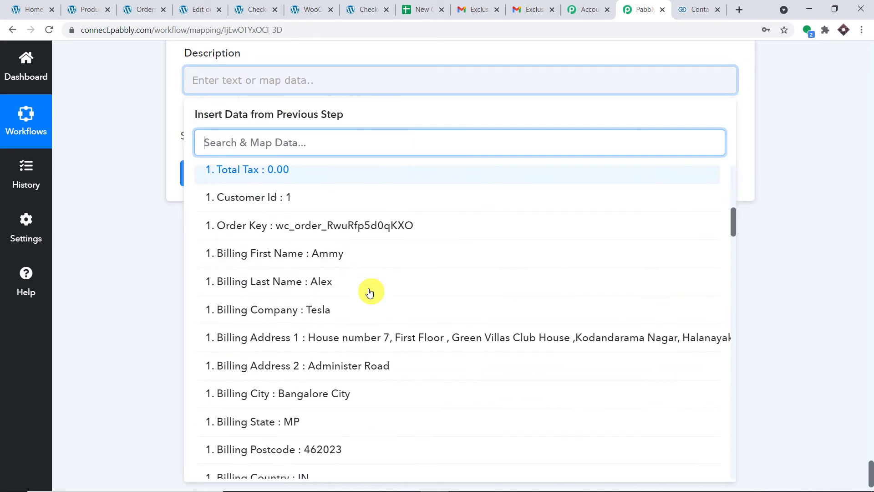
{"action": "scroll", "coordinate": [369, 293], "scroll_direction": "down", "scroll_amount": 12}
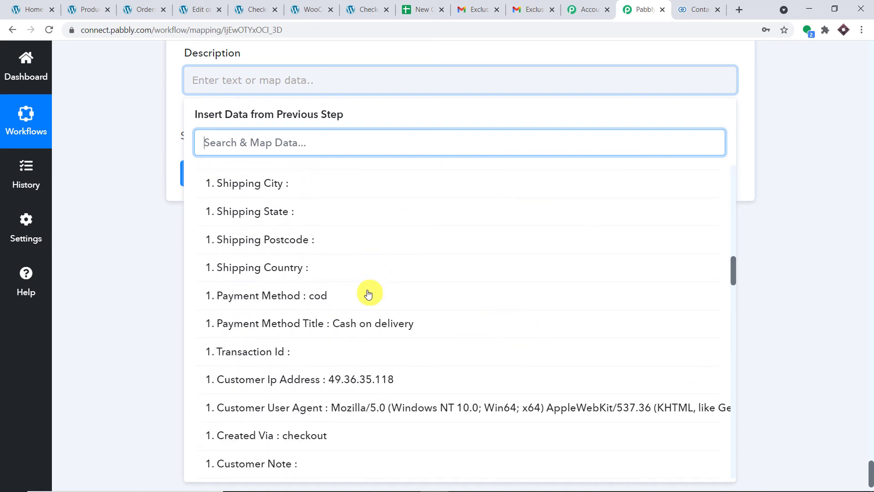
{"action": "left_click", "coordinate": [359, 324]}
{"action": "scroll", "coordinate": [682, 129], "scroll_direction": "down", "scroll_amount": 1}
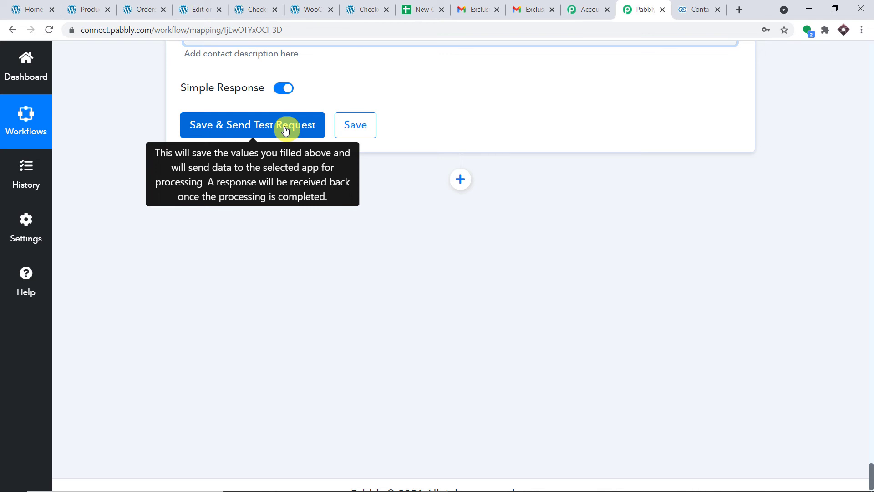
{"action": "left_click", "coordinate": [274, 128]}
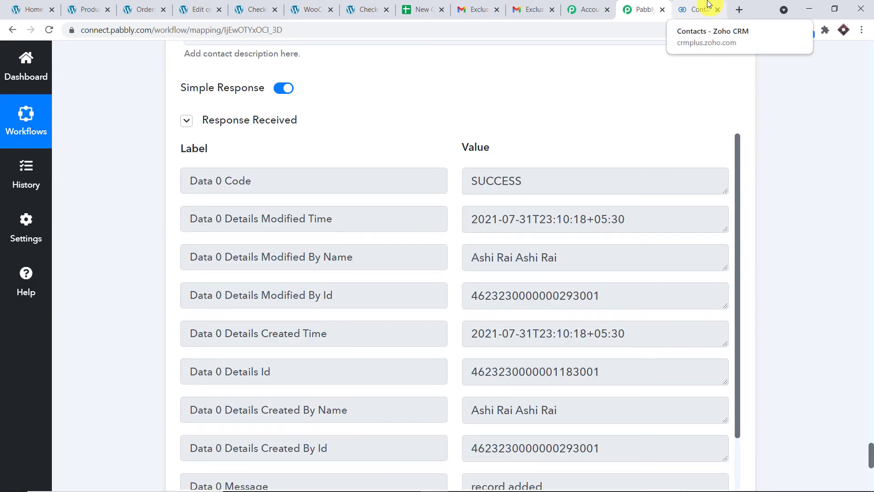
Reload Zoho CRM Contacts to confirm the new contact, then bring up the New Coupon Sheet
{"action": "left_click", "coordinate": [701, 9]}
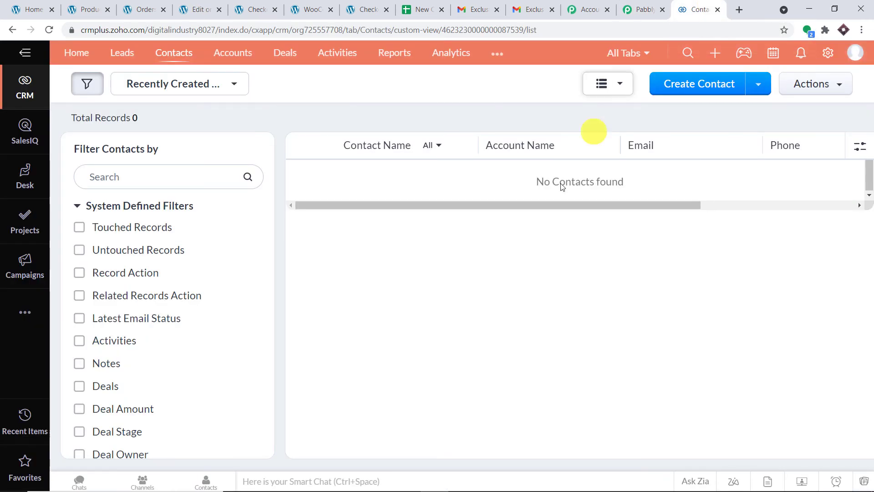
{"action": "left_click", "coordinate": [50, 29]}
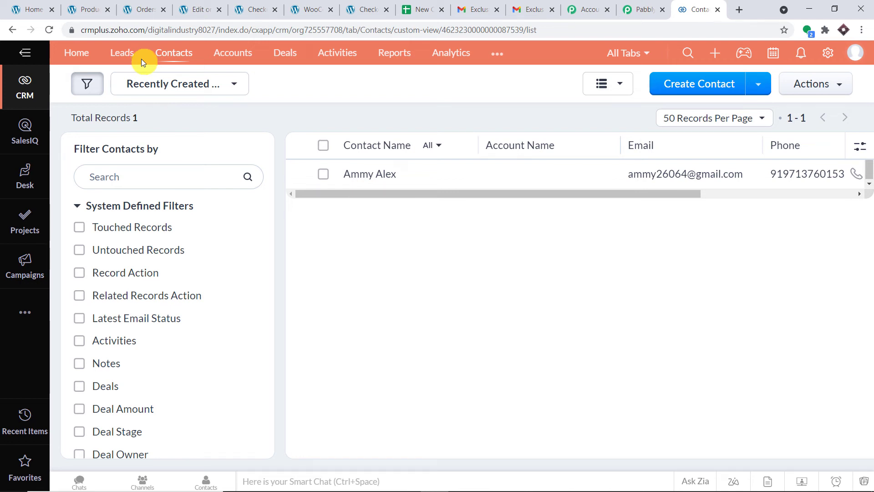
{"action": "left_click", "coordinate": [443, 5]}
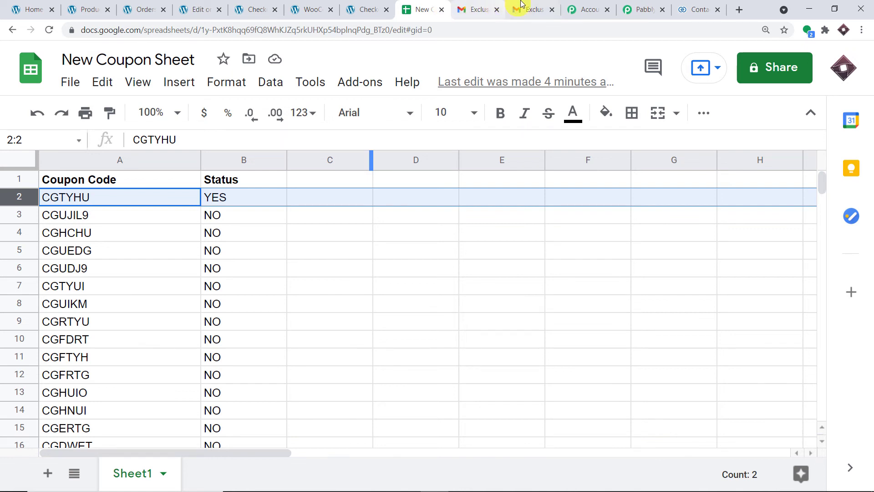
Switch Gmail to another signed-in Google account's inbox
{"action": "left_click", "coordinate": [468, 6]}
{"action": "left_click", "coordinate": [850, 64]}
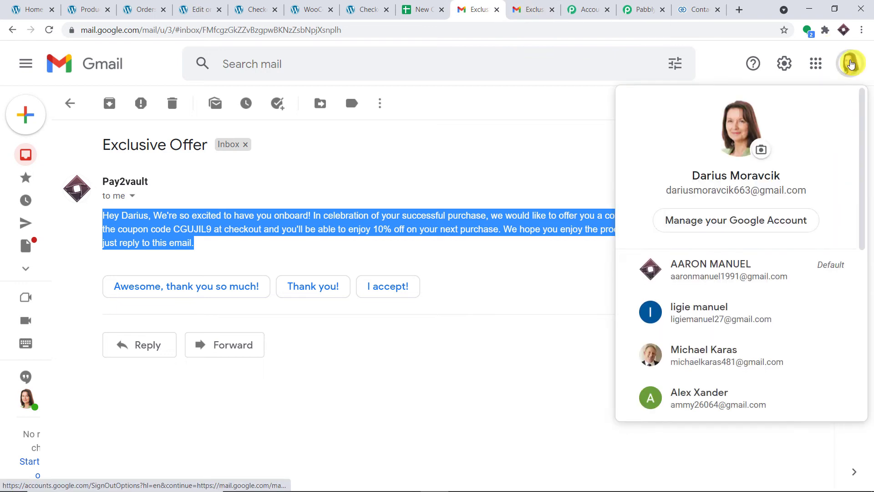
{"action": "scroll", "coordinate": [745, 254], "scroll_direction": "down", "scroll_amount": 6}
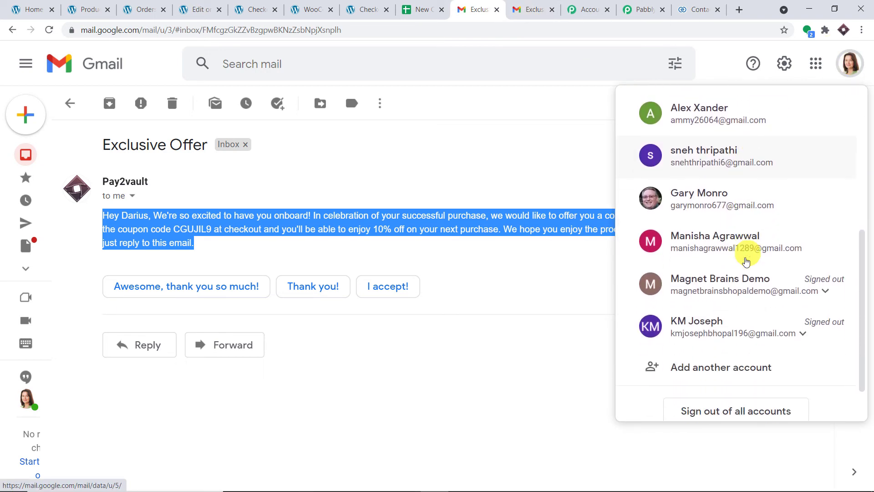
{"action": "scroll", "coordinate": [749, 253], "scroll_direction": "up", "scroll_amount": 1}
{"action": "left_click", "coordinate": [699, 213]}
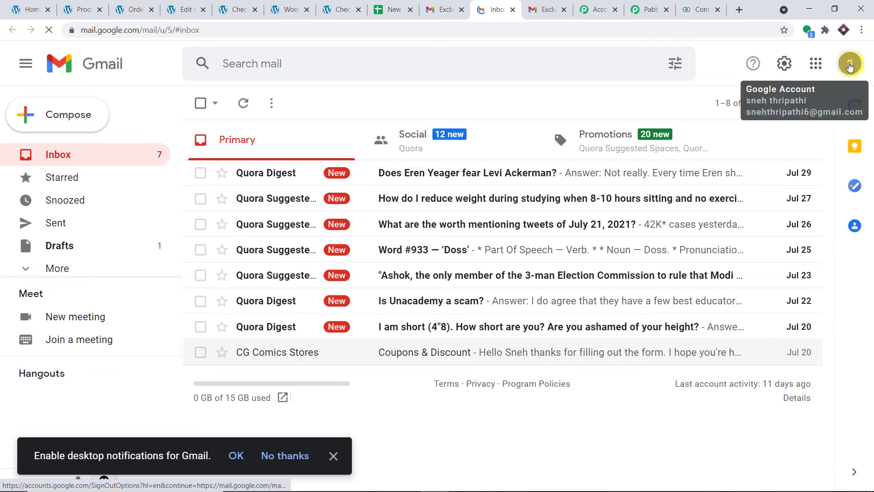
{"action": "left_click", "coordinate": [850, 63]}
{"action": "left_click", "coordinate": [718, 69]}
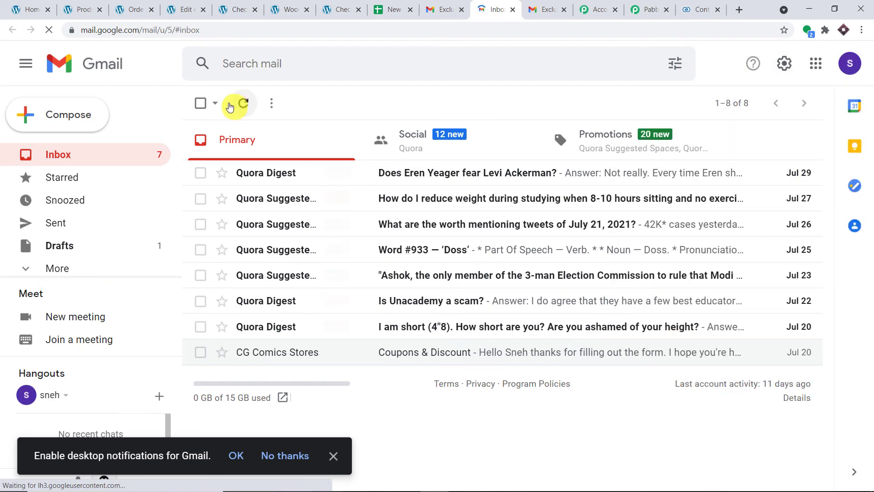
Move all 8 inbox conversations to Trash and select the account's email address
{"action": "left_click", "coordinate": [201, 103]}
{"action": "left_click", "coordinate": [301, 108]}
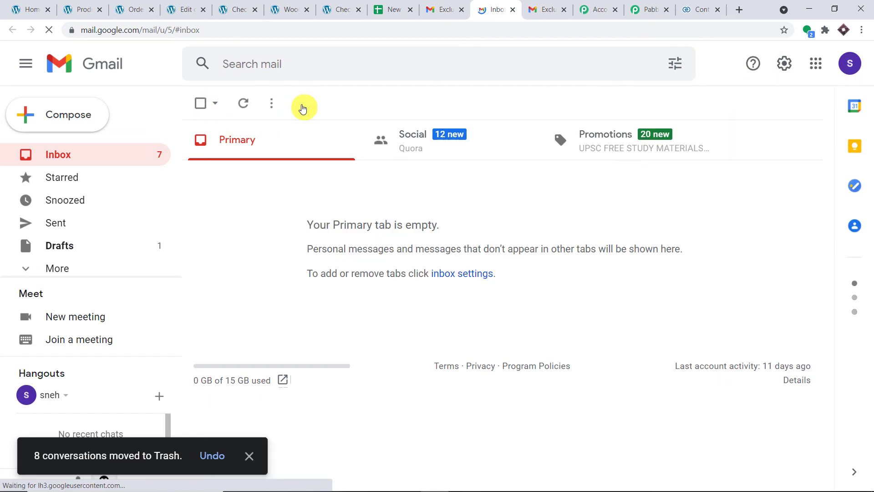
{"action": "left_click", "coordinate": [847, 63]}
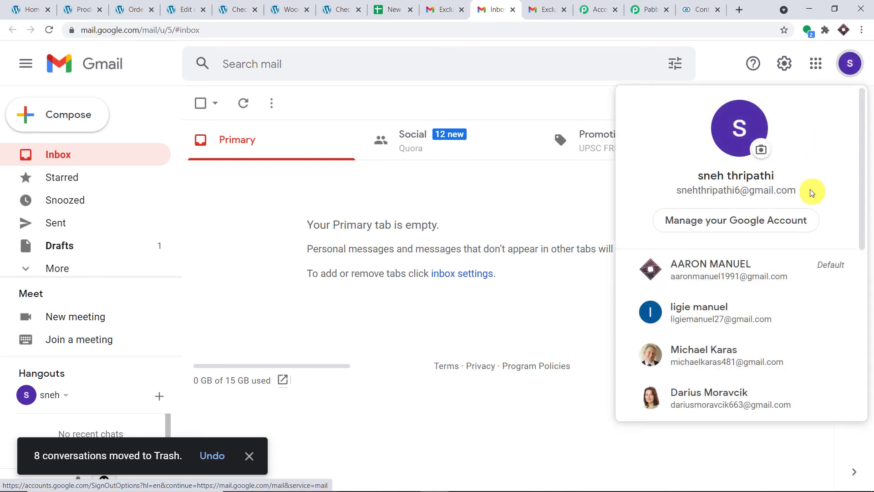
{"action": "left_click_drag", "start_coordinate": [806, 190], "coordinate": [661, 189]}
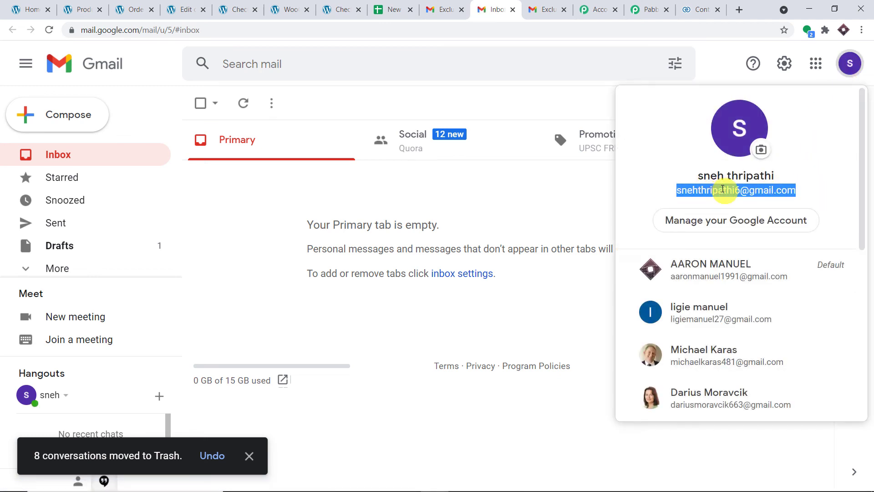
{"action": "left_click", "coordinate": [82, 10]}
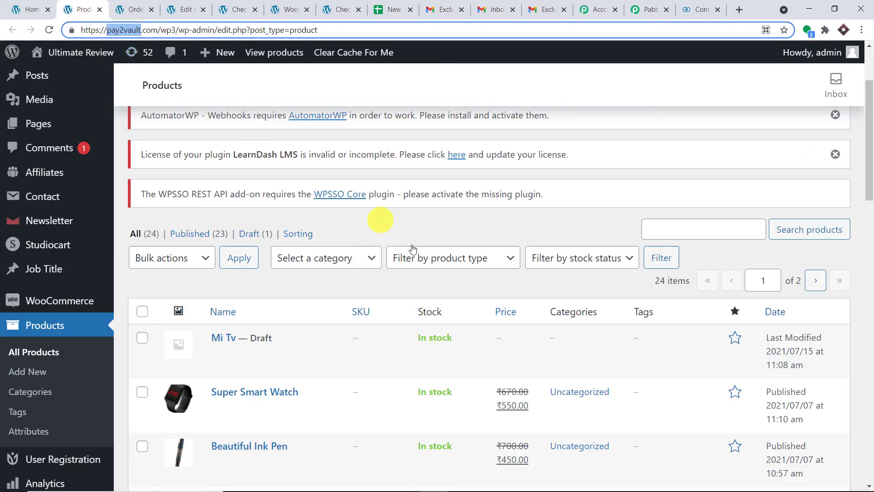
Open the Awesome Drones product page in a new tab
{"action": "scroll", "coordinate": [400, 218], "scroll_direction": "down", "scroll_amount": 4}
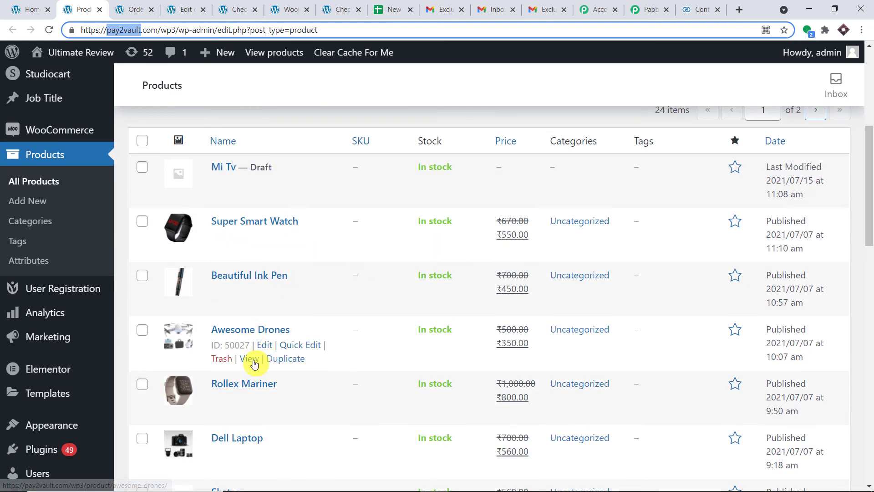
{"action": "right_click", "coordinate": [256, 360]}
{"action": "left_click", "coordinate": [276, 368]}
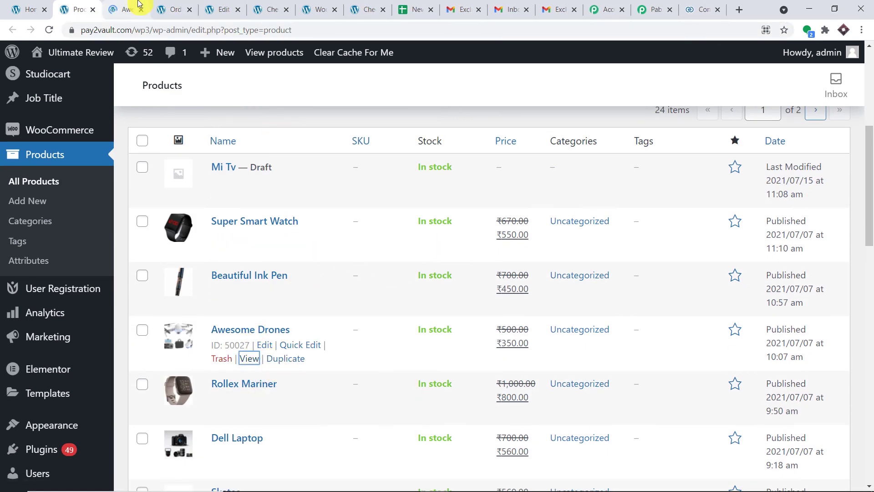
{"action": "left_click", "coordinate": [140, 6]}
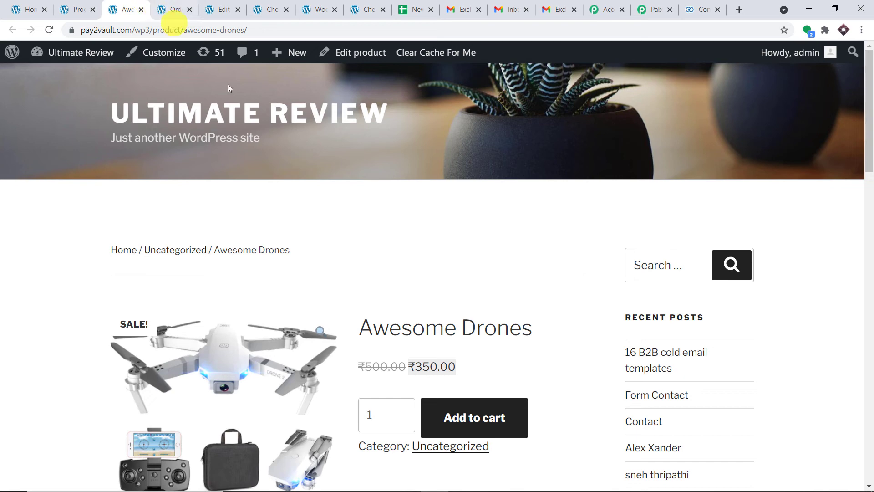
Add Awesome Drones (₹350.00) to the cart and proceed to checkout
{"action": "scroll", "coordinate": [411, 233], "scroll_direction": "down", "scroll_amount": 2}
{"action": "scroll", "coordinate": [410, 233], "scroll_direction": "down", "scroll_amount": 1}
{"action": "left_click", "coordinate": [484, 308]}
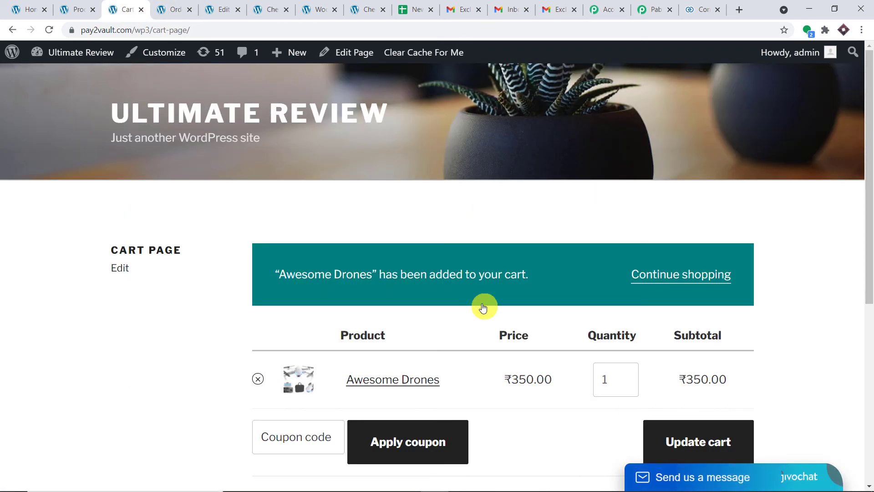
{"action": "scroll", "coordinate": [622, 207], "scroll_direction": "down", "scroll_amount": 2}
{"action": "scroll", "coordinate": [633, 214], "scroll_direction": "down", "scroll_amount": 4}
{"action": "left_click", "coordinate": [626, 352]}
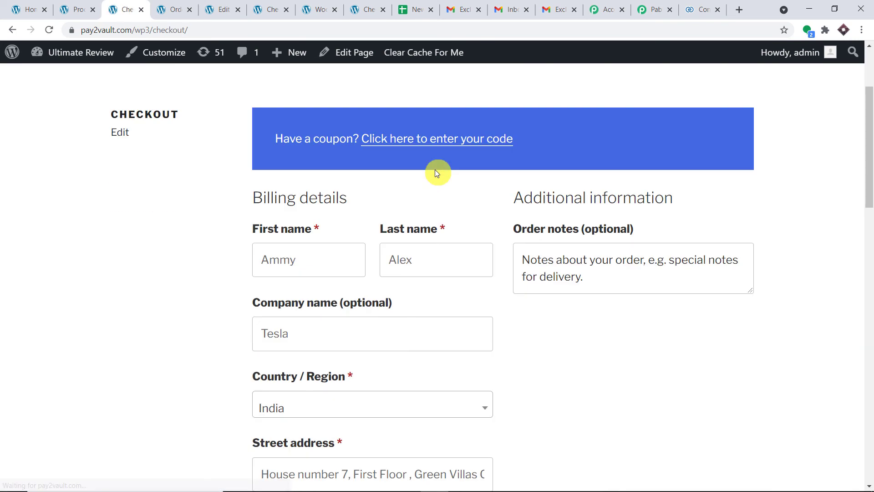
Replace the checkout first and last name with the test buyer's name
{"action": "scroll", "coordinate": [435, 172], "scroll_direction": "down", "scroll_amount": 1}
{"action": "left_click_drag", "start_coordinate": [303, 225], "coordinate": [250, 223]}
{"action": "key", "text": "BackSpace"}
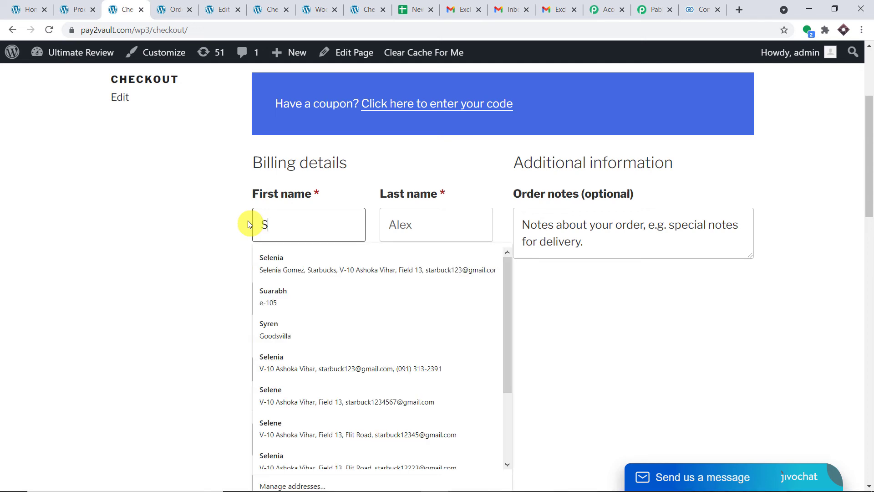
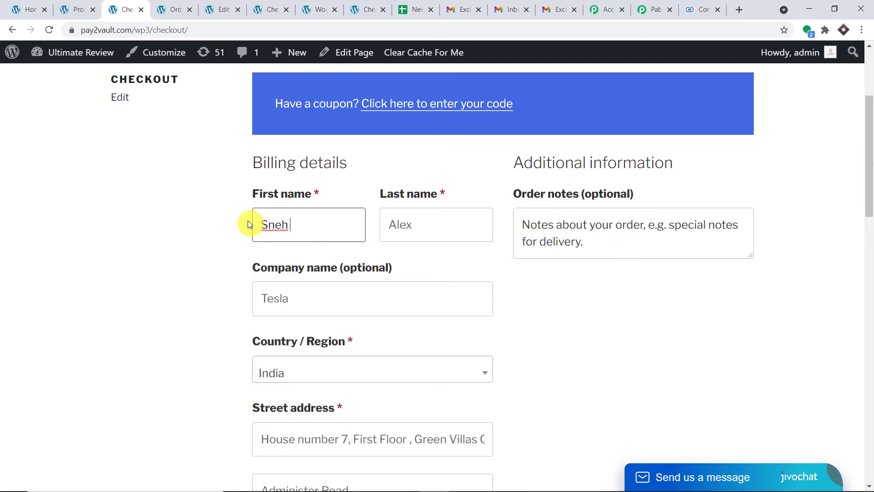
{"action": "left_click", "coordinate": [414, 222]}
{"action": "left_click_drag", "start_coordinate": [414, 223], "coordinate": [385, 220]}
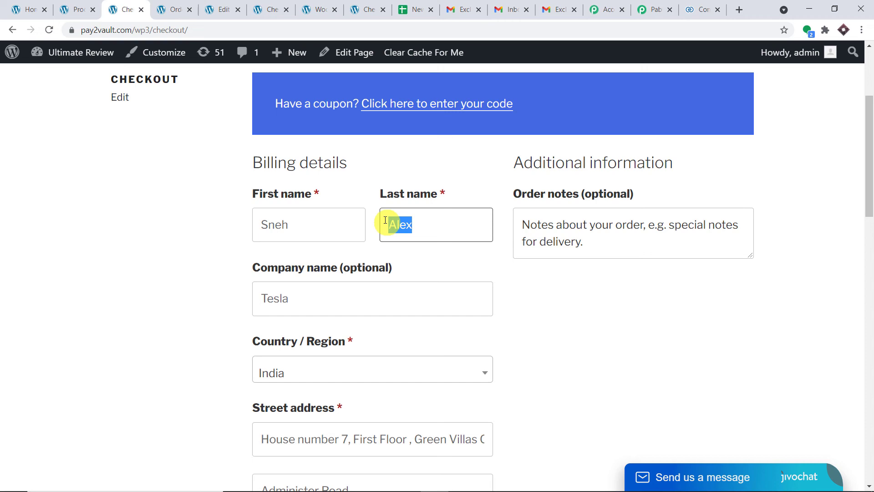
{"action": "key", "text": "BackSpace"}
{"action": "left_click", "coordinate": [56, 205]}
Clear the billing email field and paste in copied text
{"action": "scroll", "coordinate": [372, 188], "scroll_direction": "down", "scroll_amount": 8}
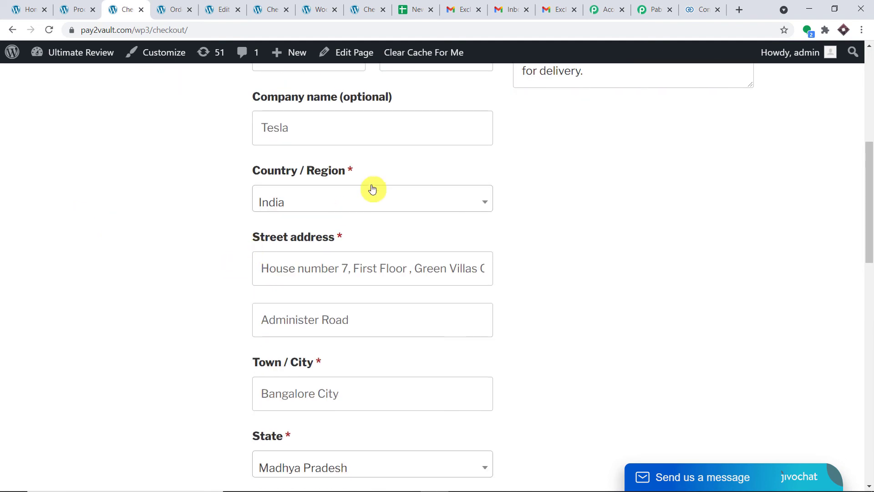
{"action": "scroll", "coordinate": [372, 189], "scroll_direction": "down", "scroll_amount": 8}
{"action": "left_click_drag", "start_coordinate": [416, 109], "coordinate": [177, 110]}
{"action": "key", "text": "BackSpace"}
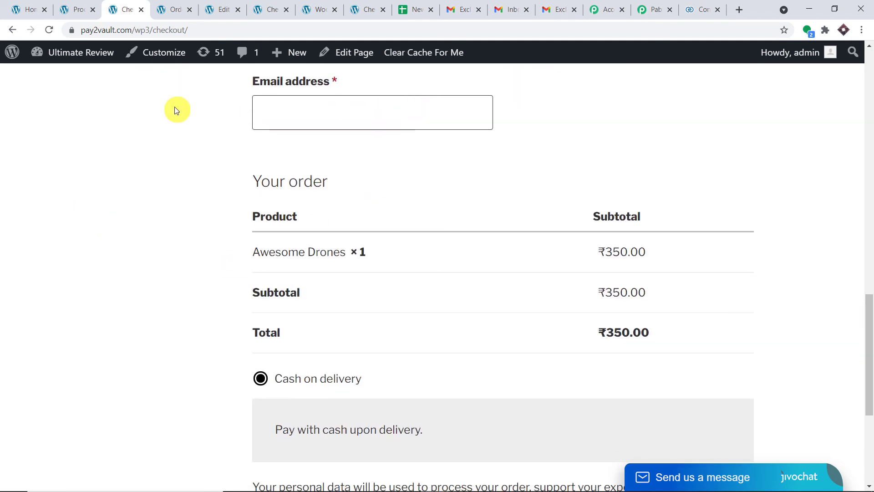
{"action": "type", "text": "zoho.com"}
{"action": "key", "text": "BackSpace"}
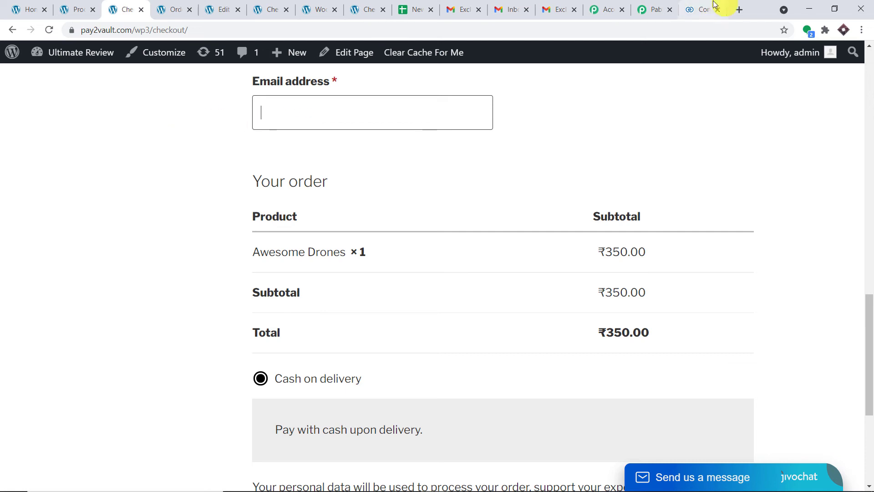
Copy the other Gmail account's email address
{"action": "left_click", "coordinate": [560, 9]}
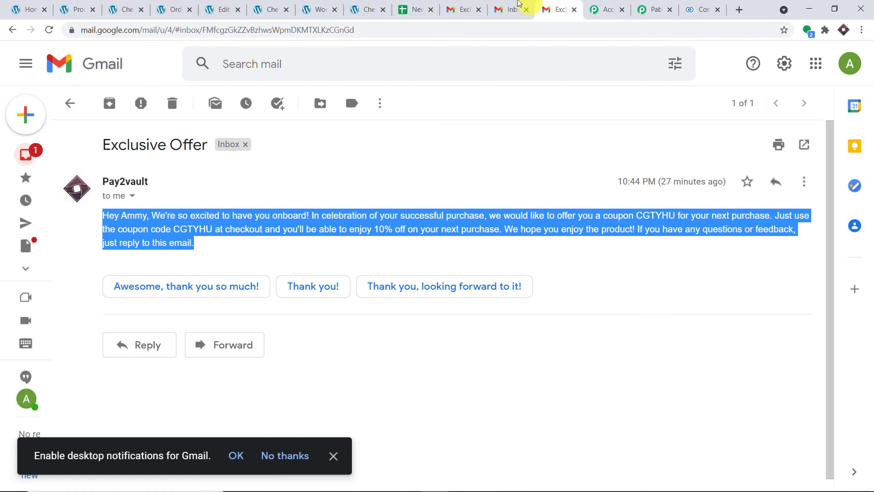
{"action": "left_click", "coordinate": [517, 10]}
{"action": "right_click", "coordinate": [722, 191]}
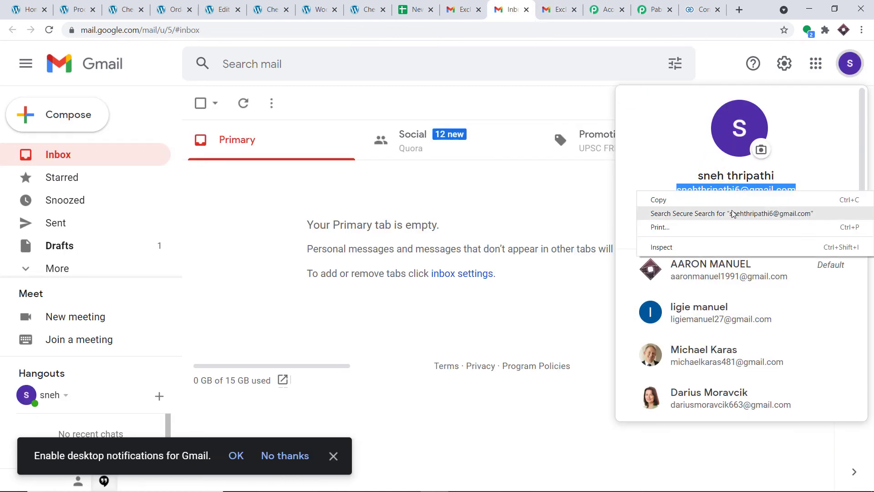
{"action": "left_click", "coordinate": [730, 200]}
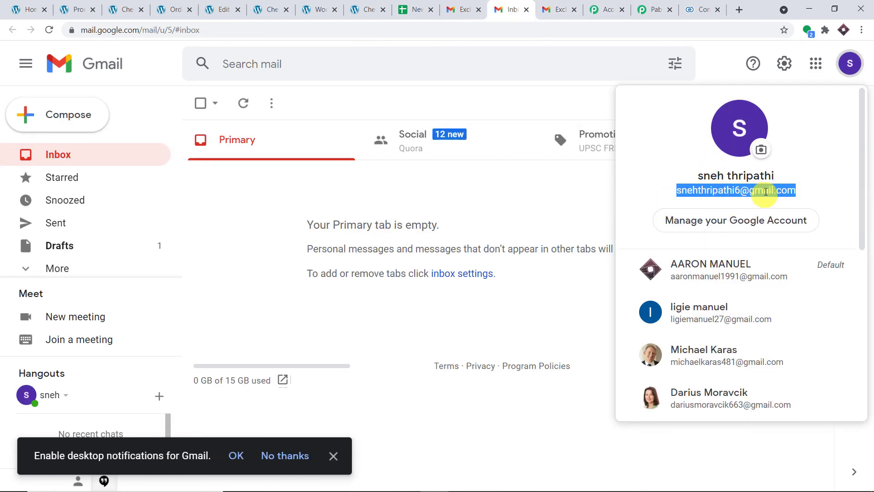
Paste the buyer's email into checkout and place the cash-on-delivery order
{"action": "left_click", "coordinate": [92, 8]}
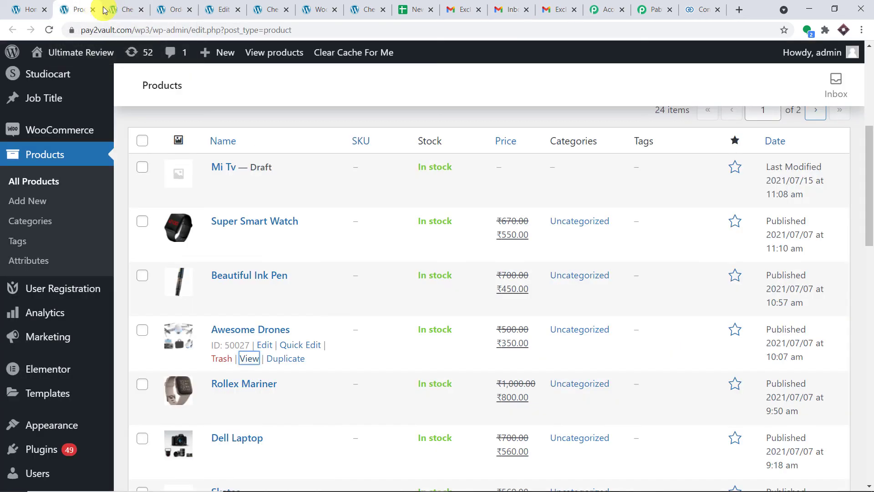
{"action": "left_click", "coordinate": [133, 8]}
{"action": "left_click", "coordinate": [304, 119]}
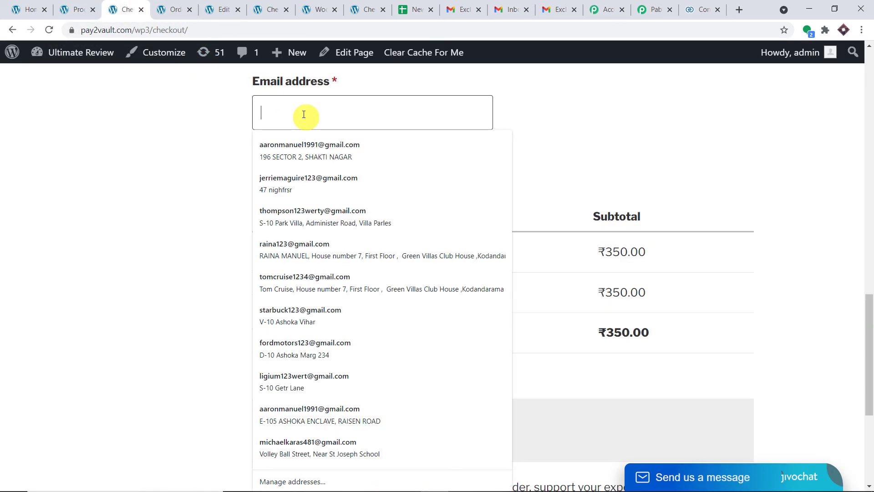
{"action": "right_click", "coordinate": [303, 116]}
{"action": "left_click", "coordinate": [344, 199]}
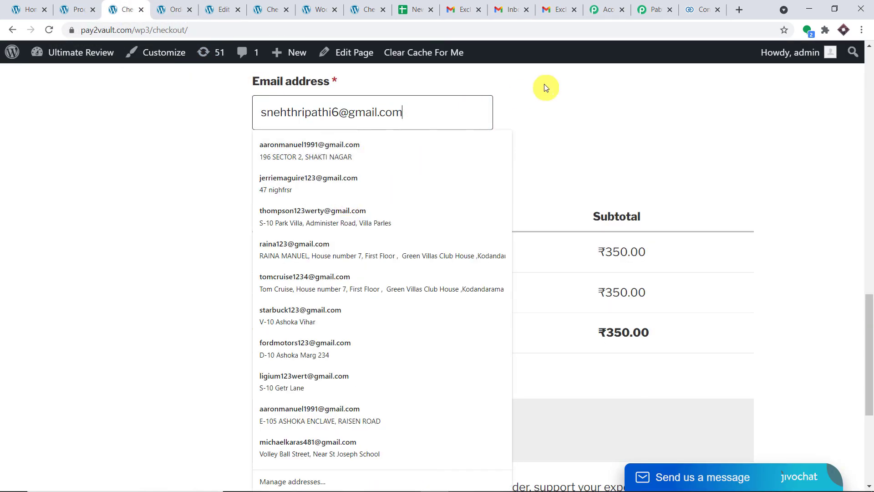
{"action": "left_click", "coordinate": [563, 104]}
{"action": "scroll", "coordinate": [450, 156], "scroll_direction": "up", "scroll_amount": 1}
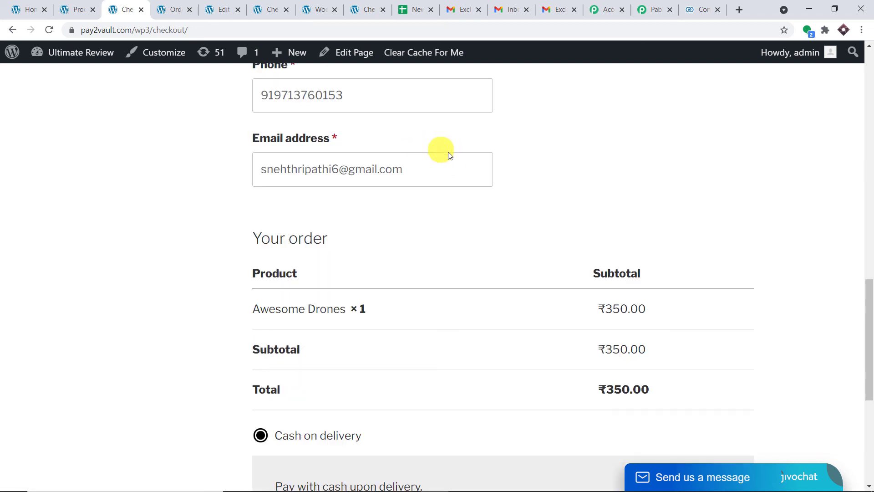
{"action": "scroll", "coordinate": [455, 157], "scroll_direction": "down", "scroll_amount": 5}
{"action": "left_click", "coordinate": [692, 312]}
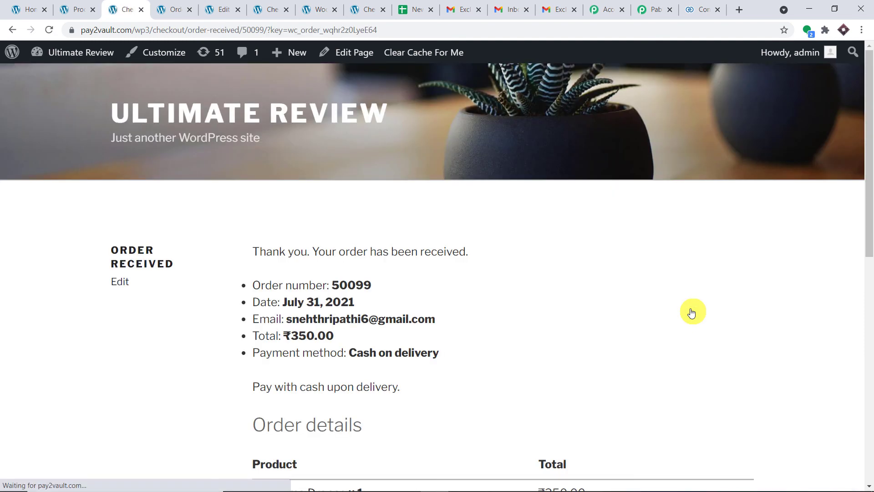
Review the Awesome Drones order details, then return to the New Coupon Sheet
{"action": "scroll", "coordinate": [692, 313], "scroll_direction": "down", "scroll_amount": 3}
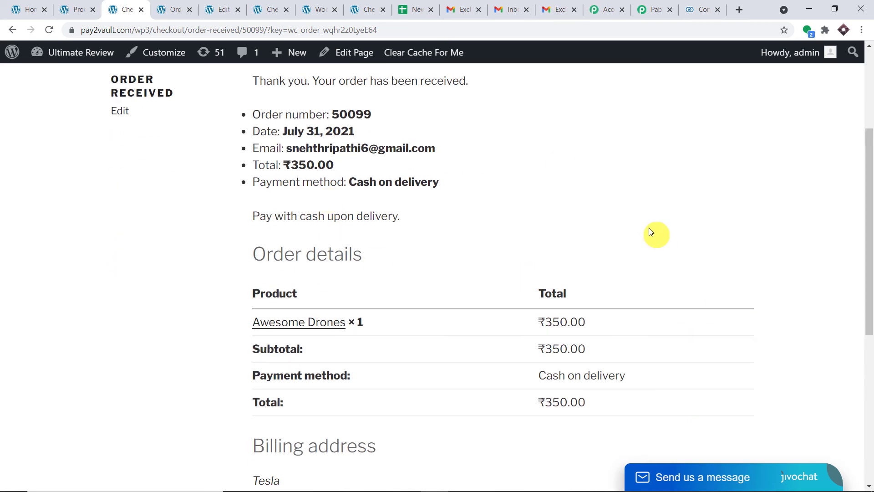
{"action": "left_click", "coordinate": [425, 9]}
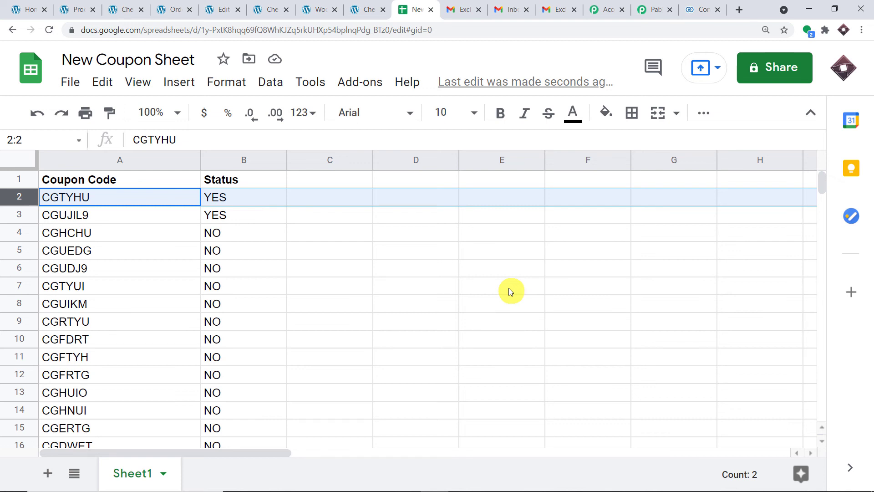
Check coupons CGTYHU in A2 and CGUJIL9 in A3, both marked YES
{"action": "left_click", "coordinate": [9, 218]}
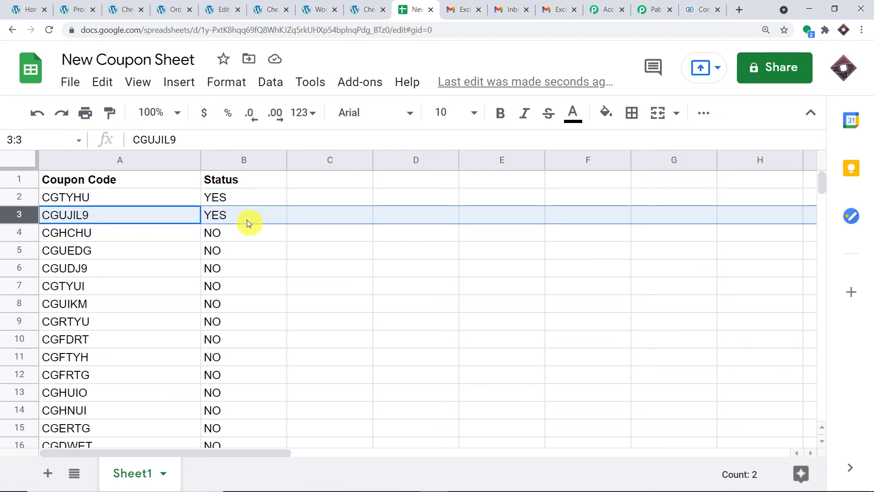
{"action": "left_click", "coordinate": [103, 198]}
{"action": "left_click", "coordinate": [109, 213]}
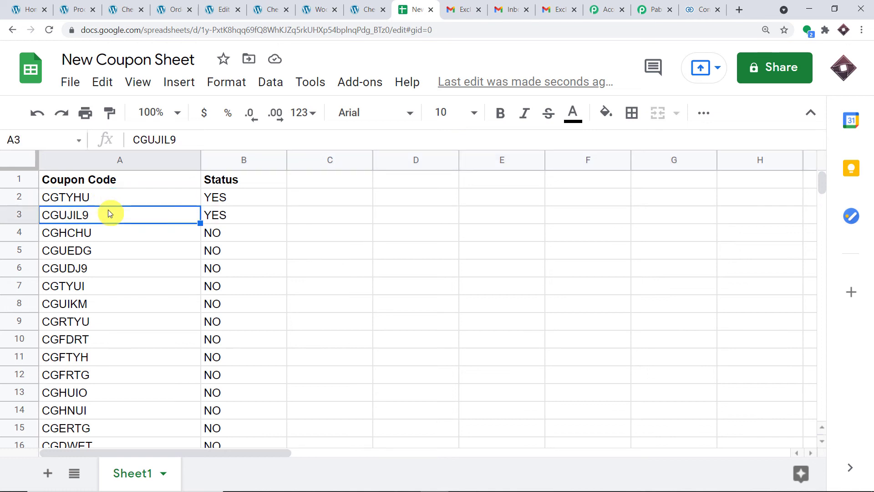
{"action": "left_click", "coordinate": [119, 200]}
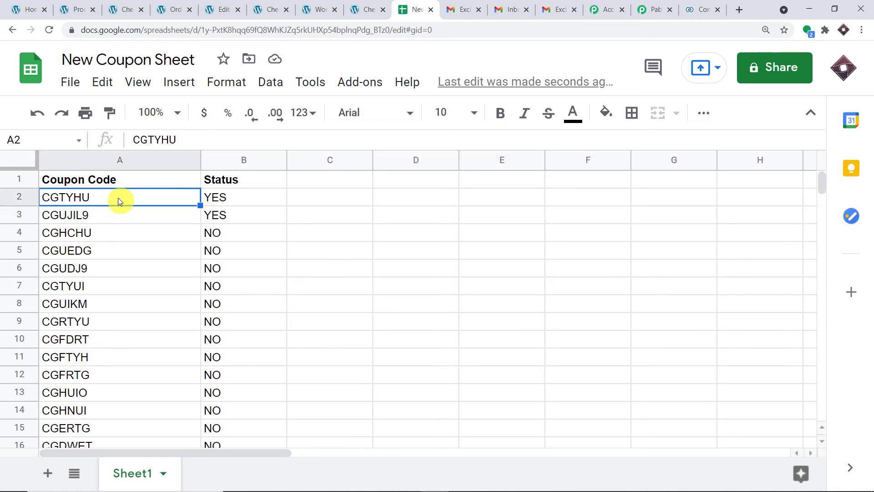
{"action": "left_click", "coordinate": [119, 215]}
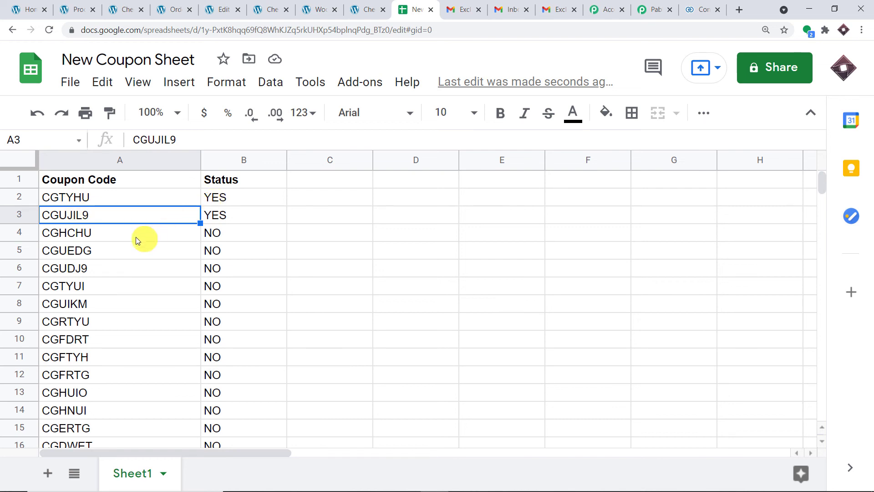
Scroll the coupon list and confirm next coupon CGHCHU still shows NO
{"action": "scroll", "coordinate": [125, 237], "scroll_direction": "down", "scroll_amount": 2}
{"action": "scroll", "coordinate": [118, 230], "scroll_direction": "up", "scroll_amount": 2}
{"action": "scroll", "coordinate": [114, 250], "scroll_direction": "down", "scroll_amount": 6}
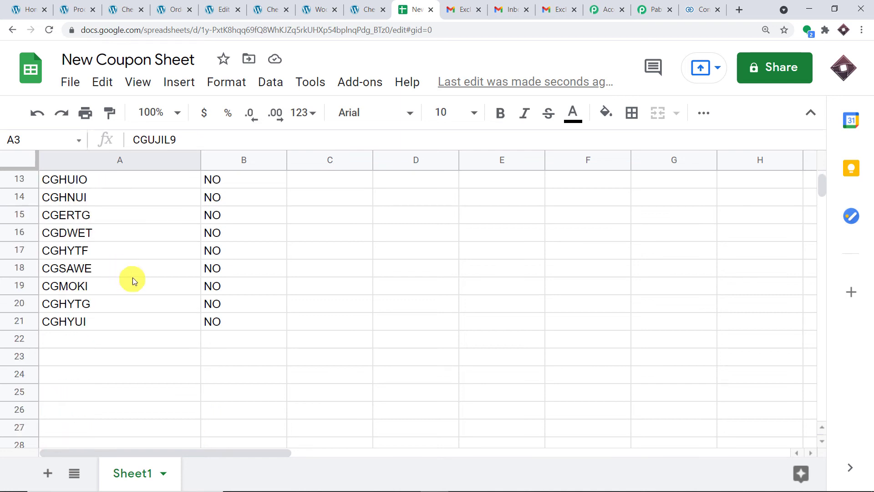
{"action": "scroll", "coordinate": [137, 278], "scroll_direction": "up", "scroll_amount": 6}
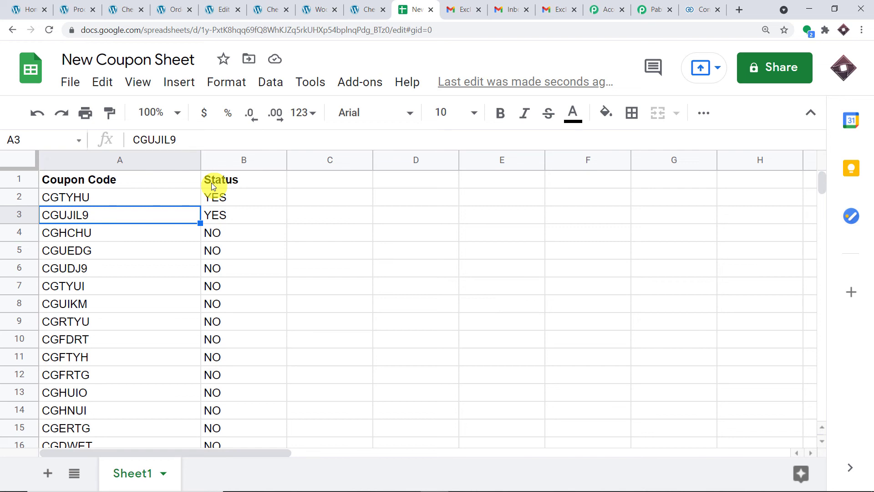
{"action": "left_click", "coordinate": [66, 235]}
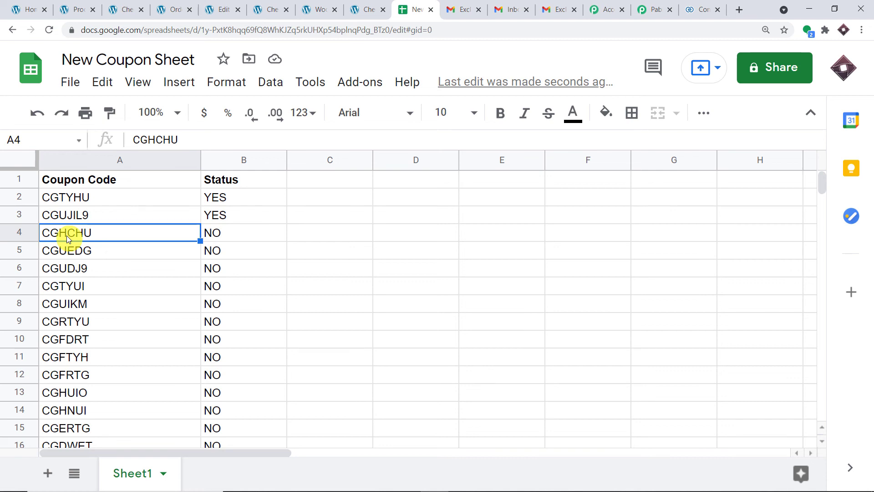
{"action": "left_click", "coordinate": [228, 232]}
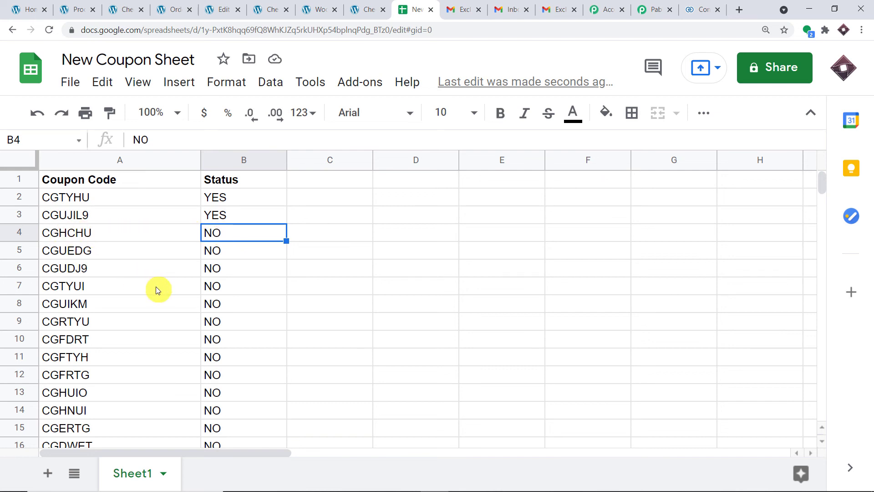
{"action": "left_click", "coordinate": [461, 4]}
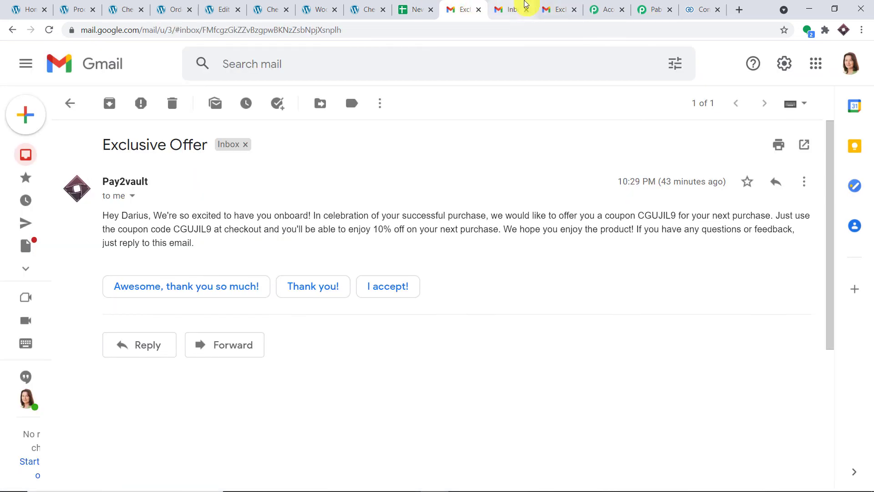
Open the Pay2vault Exclusive Offer email and match its coupon CGUJIL9 against cell A3
{"action": "left_click", "coordinate": [509, 9]}
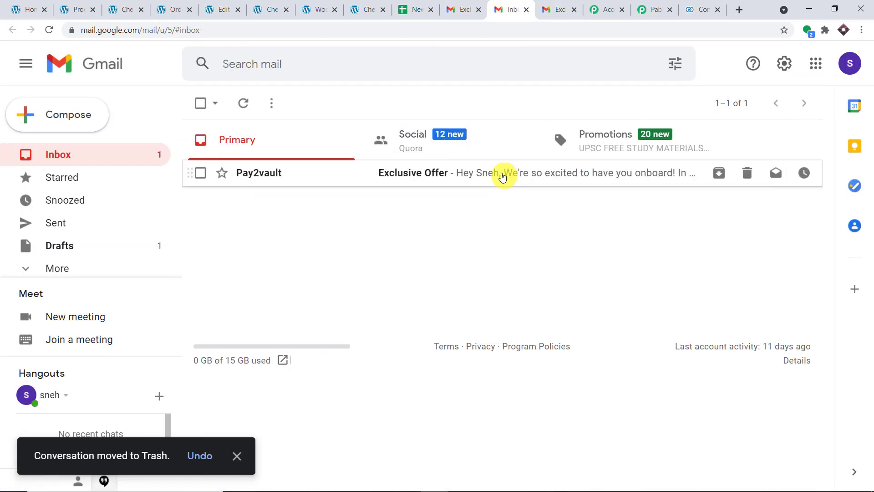
{"action": "left_click", "coordinate": [502, 176]}
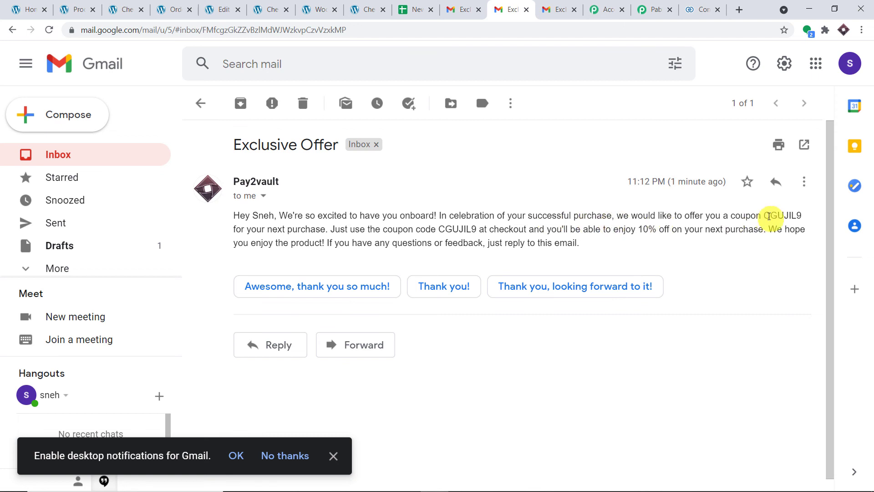
{"action": "left_click_drag", "start_coordinate": [762, 216], "coordinate": [802, 216]}
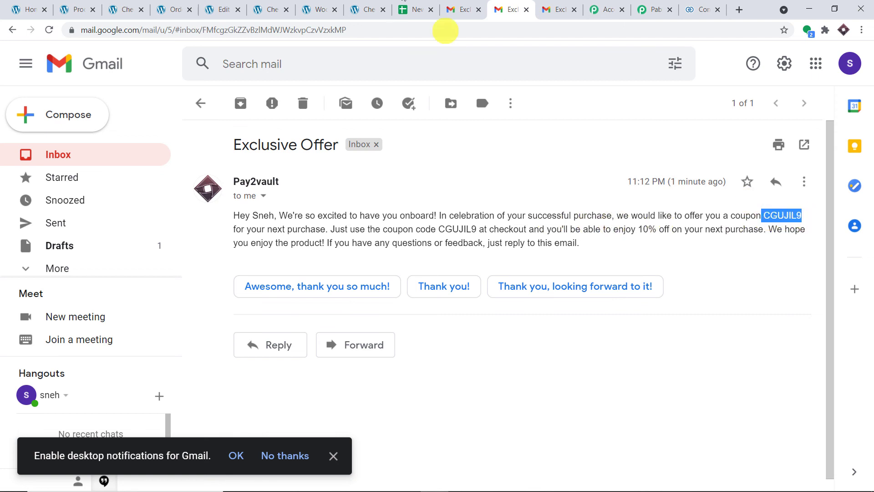
{"action": "left_click", "coordinate": [414, 6]}
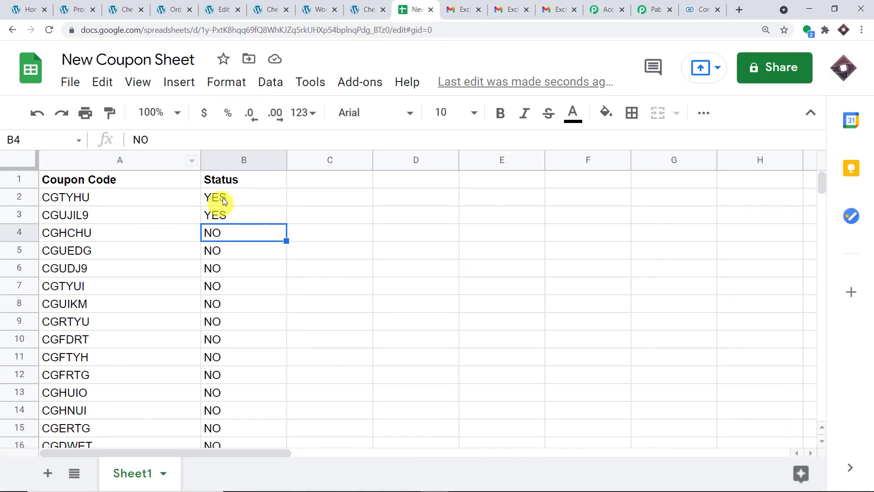
{"action": "left_click", "coordinate": [87, 213]}
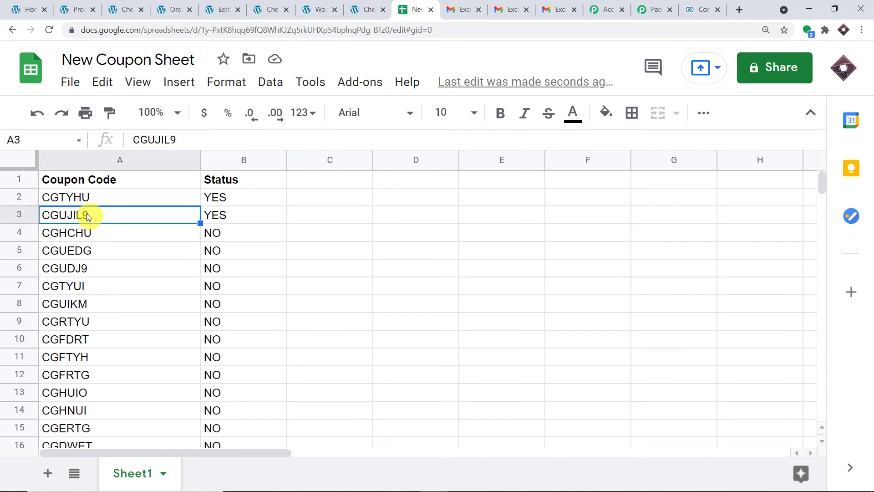
{"action": "left_click", "coordinate": [504, 8]}
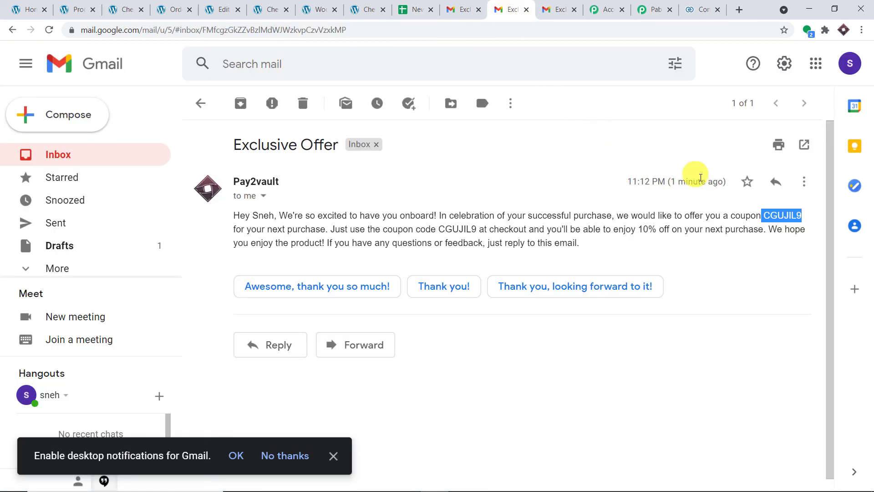
{"action": "double_click", "coordinate": [457, 229]}
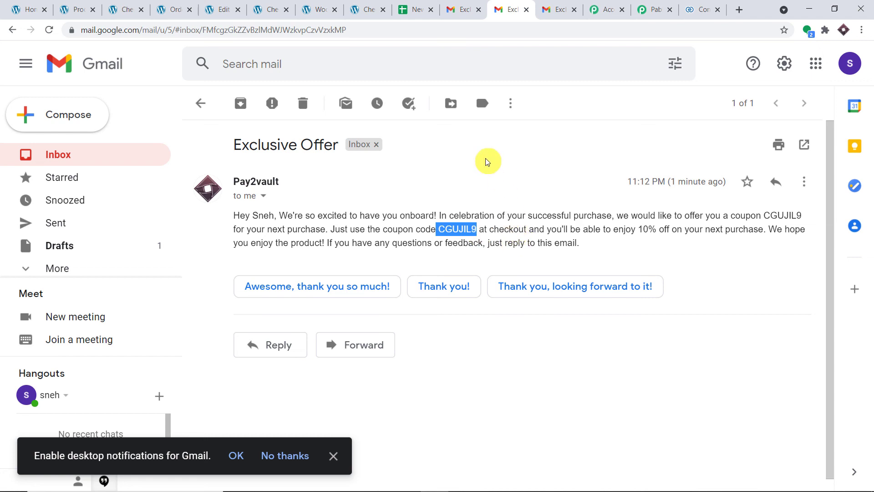
Collapse the Zoho CRM Create Contact and Gmail Send an Email steps
{"action": "left_click", "coordinate": [651, 9]}
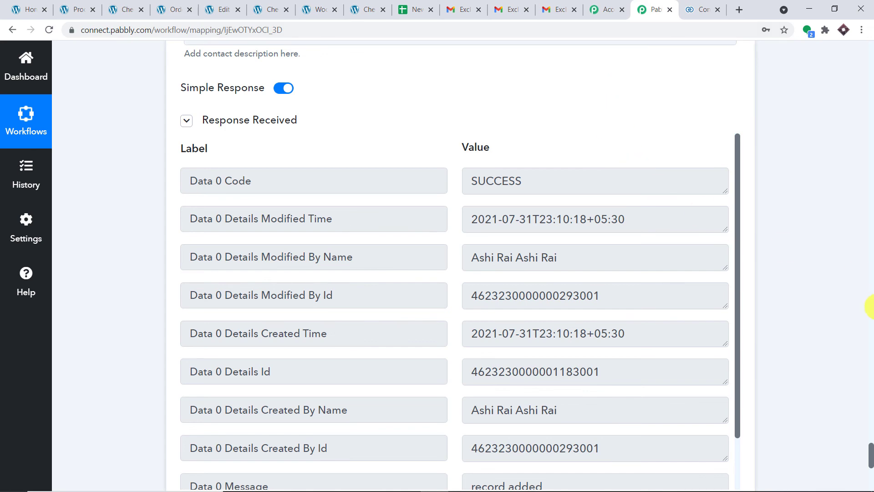
{"action": "scroll", "coordinate": [869, 314], "scroll_direction": "up", "scroll_amount": 8}
{"action": "scroll", "coordinate": [408, 348], "scroll_direction": "up", "scroll_amount": 12}
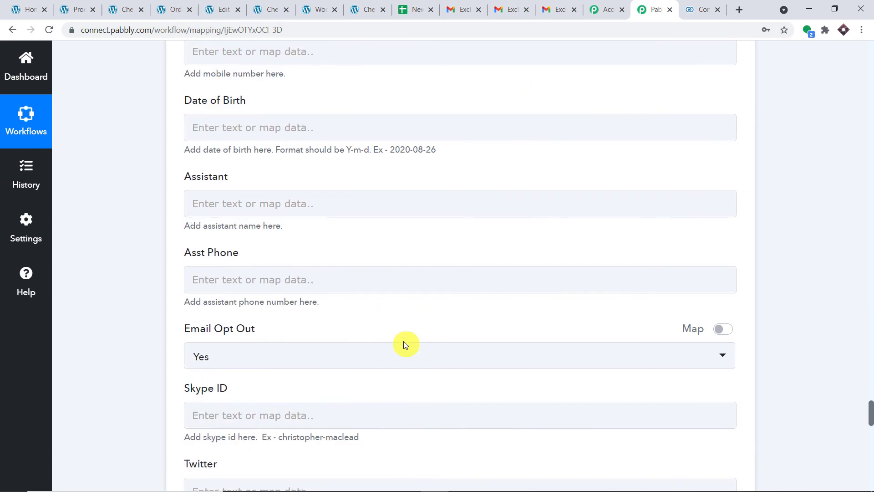
{"action": "scroll", "coordinate": [404, 341], "scroll_direction": "up", "scroll_amount": 20}
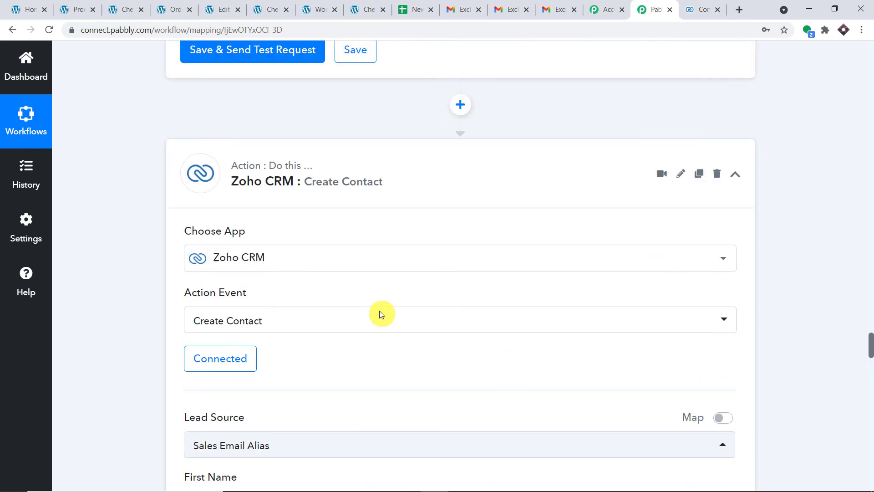
{"action": "scroll", "coordinate": [381, 314], "scroll_direction": "up", "scroll_amount": 3}
{"action": "left_click", "coordinate": [297, 275]}
{"action": "scroll", "coordinate": [851, 196], "scroll_direction": "up", "scroll_amount": 9}
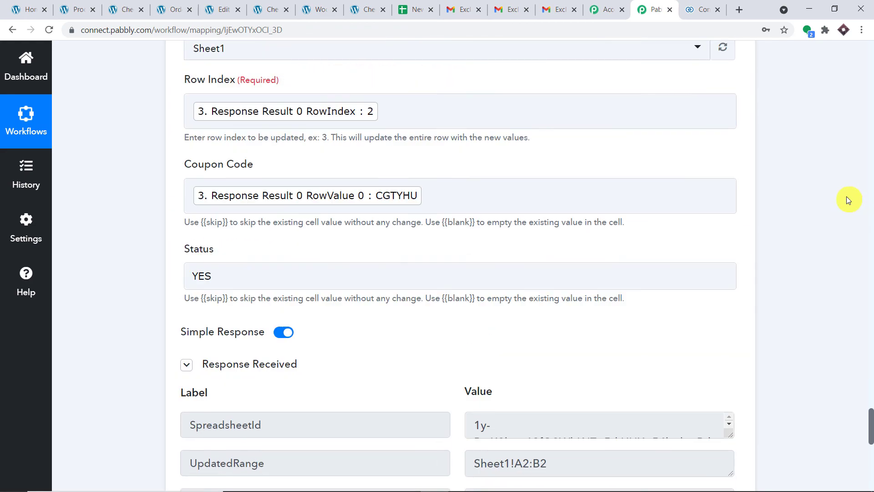
{"action": "scroll", "coordinate": [848, 200], "scroll_direction": "up", "scroll_amount": 15}
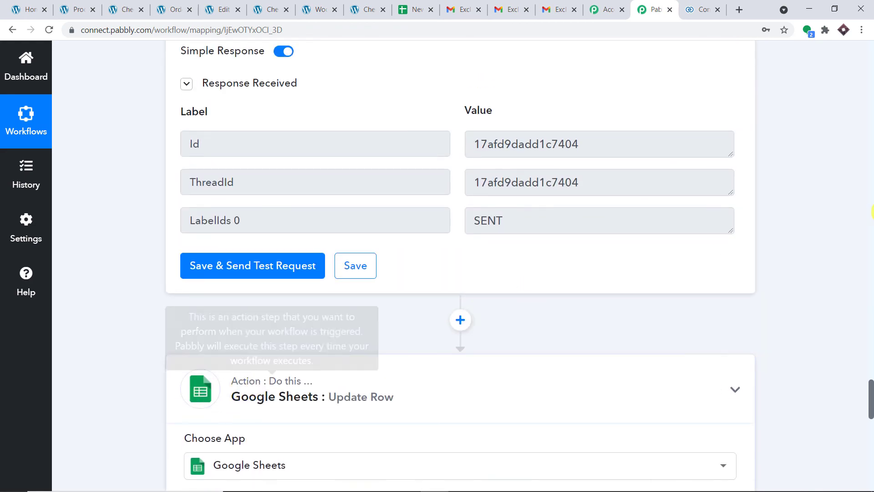
{"action": "scroll", "coordinate": [849, 191], "scroll_direction": "up", "scroll_amount": 15}
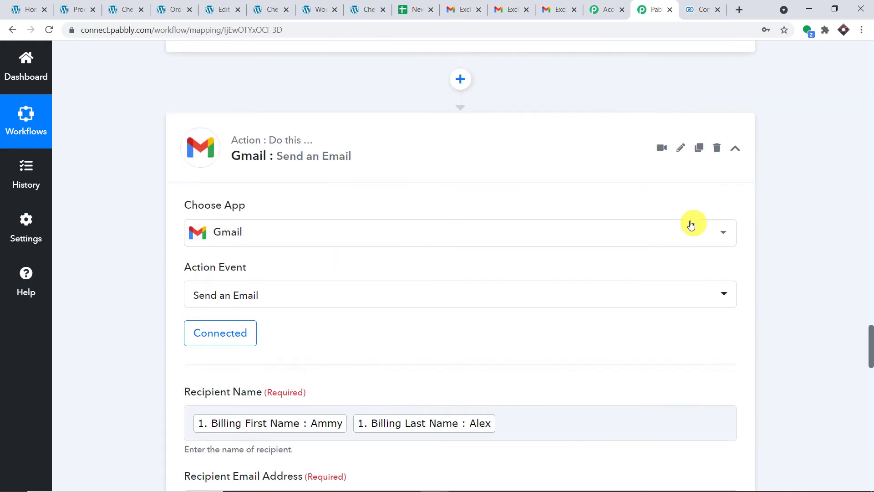
{"action": "scroll", "coordinate": [691, 225], "scroll_direction": "up", "scroll_amount": 2}
{"action": "left_click", "coordinate": [357, 241]}
Collapse the Google Sheets lookup, Filter, and WooCommerce trigger steps
{"action": "scroll", "coordinate": [860, 165], "scroll_direction": "up", "scroll_amount": 14}
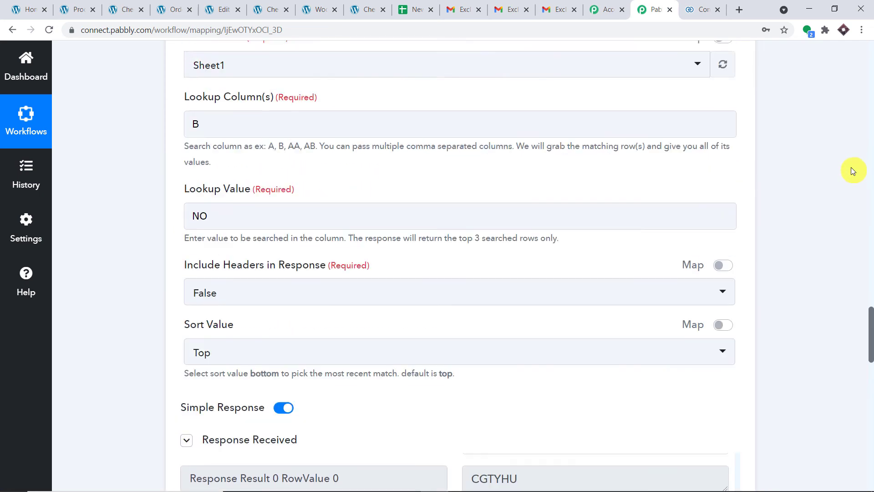
{"action": "scroll", "coordinate": [852, 171], "scroll_direction": "up", "scroll_amount": 12}
{"action": "left_click", "coordinate": [273, 273]}
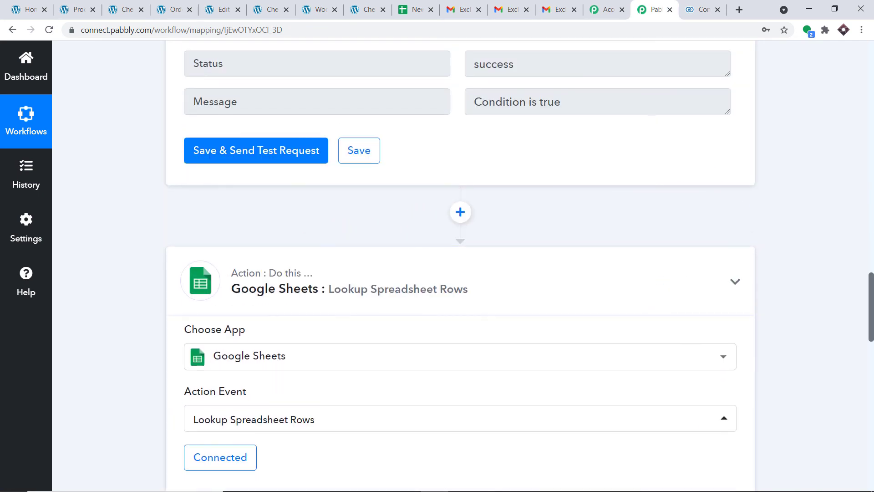
{"action": "scroll", "coordinate": [772, 152], "scroll_direction": "up", "scroll_amount": 9}
{"action": "left_click", "coordinate": [370, 185]}
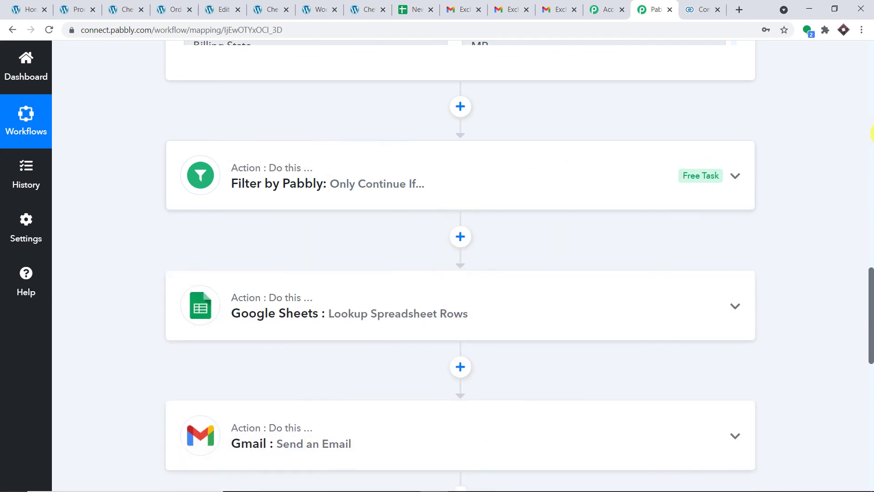
{"action": "scroll", "coordinate": [867, 133], "scroll_direction": "up", "scroll_amount": 10}
{"action": "scroll", "coordinate": [849, 127], "scroll_direction": "up", "scroll_amount": 4}
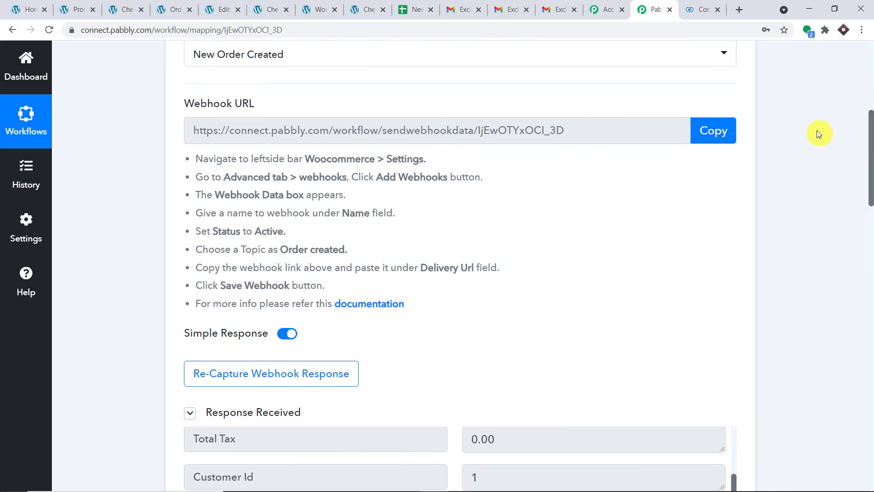
{"action": "scroll", "coordinate": [801, 133], "scroll_direction": "up", "scroll_amount": 8}
{"action": "left_click", "coordinate": [369, 230]}
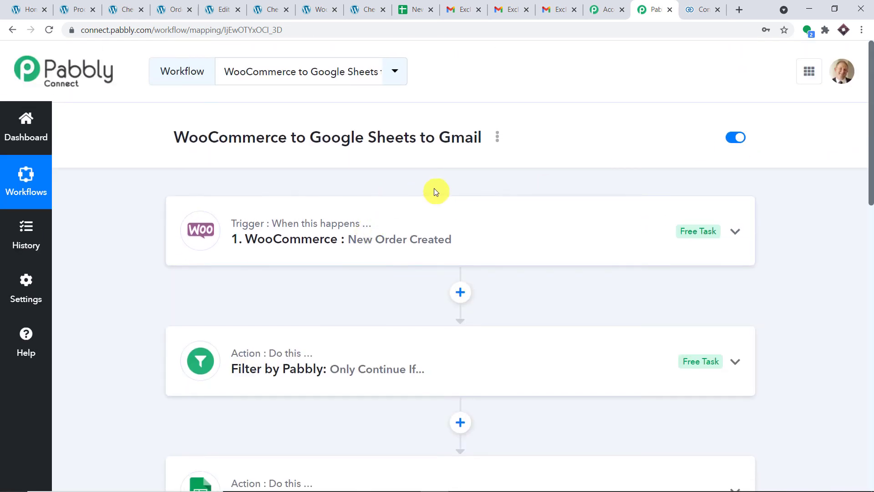
Scroll down the workflow to reach the Lookup Spreadsheet Rows step
{"action": "scroll", "coordinate": [437, 189], "scroll_direction": "down", "scroll_amount": 10}
{"action": "scroll", "coordinate": [439, 189], "scroll_direction": "up", "scroll_amount": 10}
{"action": "scroll", "coordinate": [640, 213], "scroll_direction": "down", "scroll_amount": 1}
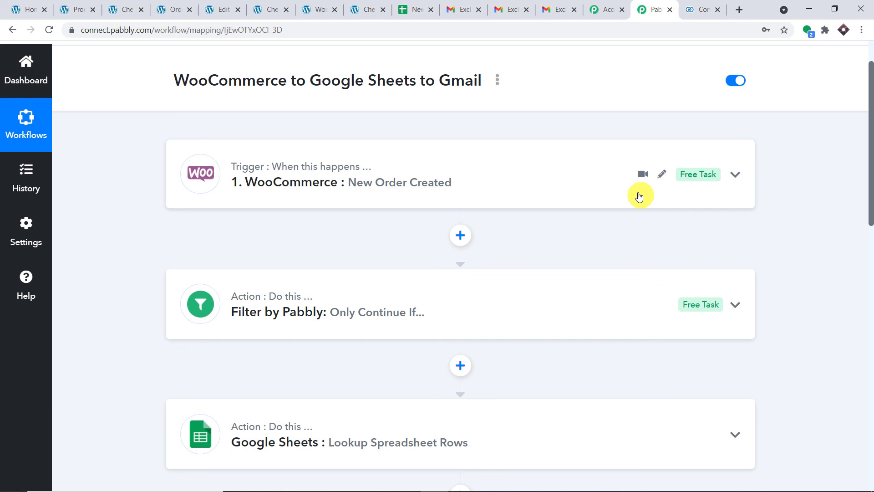
{"action": "scroll", "coordinate": [639, 195], "scroll_direction": "down", "scroll_amount": 2}
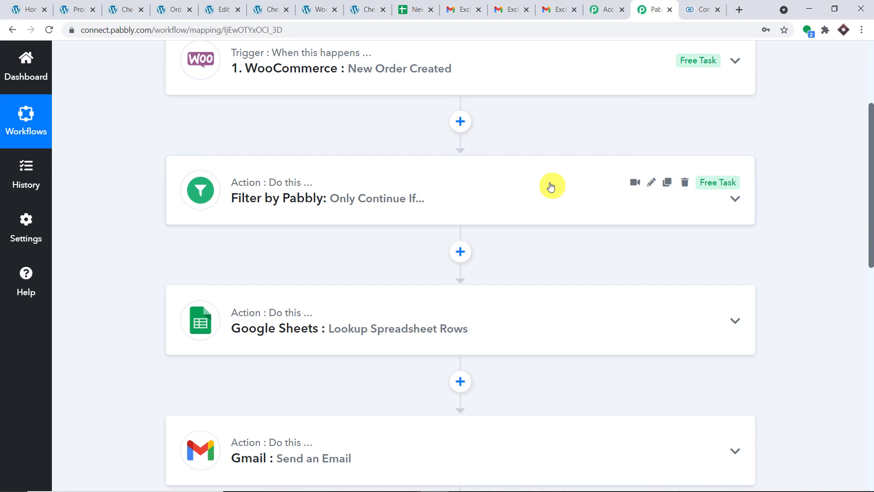
{"action": "scroll", "coordinate": [551, 186], "scroll_direction": "down", "scroll_amount": 3}
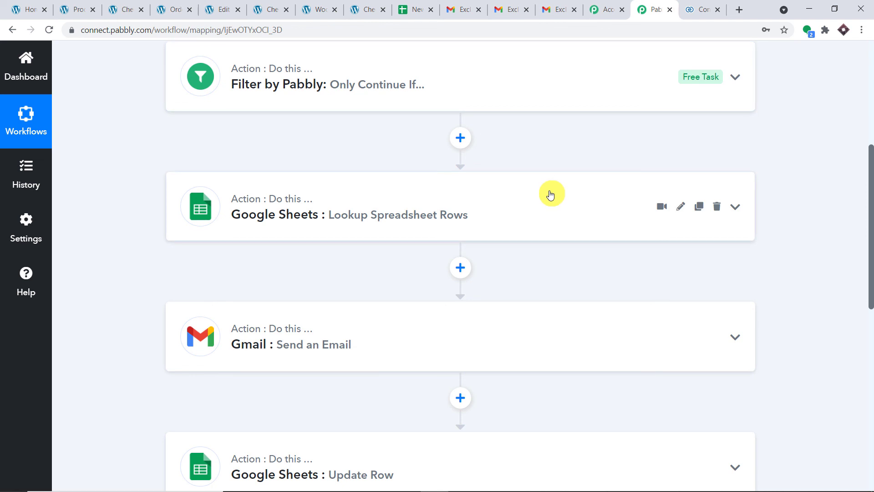
Review the Lookup Spreadsheet Rows settings, then view the New Coupon Sheet with CGTYHU and CGUJIL9 marked YES
{"action": "left_click", "coordinate": [550, 194]}
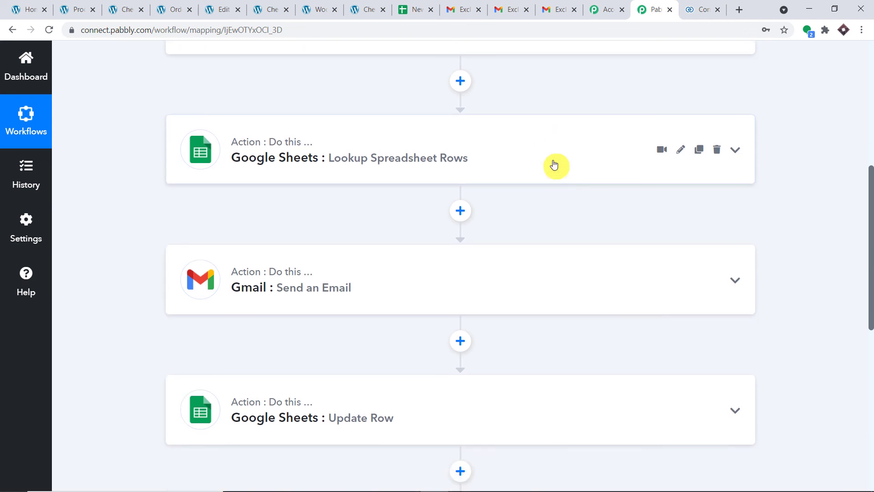
{"action": "scroll", "coordinate": [553, 174], "scroll_direction": "down", "scroll_amount": 2}
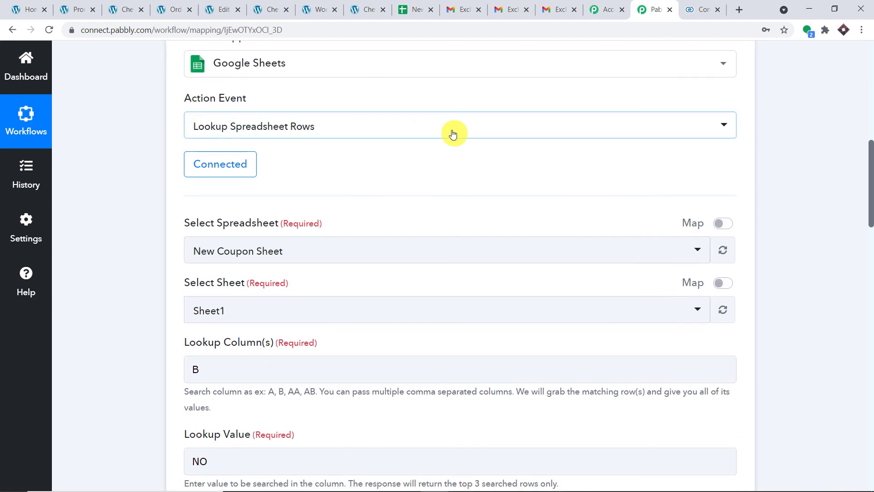
{"action": "scroll", "coordinate": [453, 133], "scroll_direction": "up", "scroll_amount": 4}
{"action": "scroll", "coordinate": [527, 226], "scroll_direction": "down", "scroll_amount": 1}
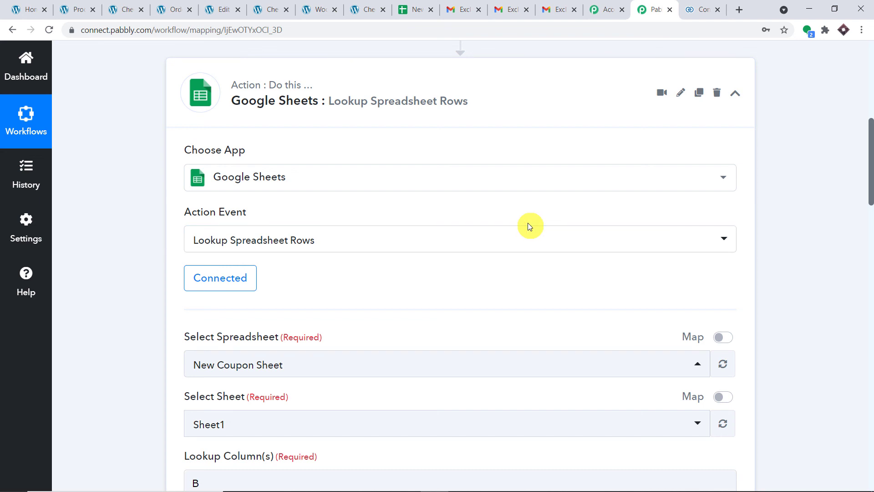
{"action": "scroll", "coordinate": [531, 228], "scroll_direction": "down", "scroll_amount": 4}
{"action": "scroll", "coordinate": [410, 294], "scroll_direction": "up", "scroll_amount": 5}
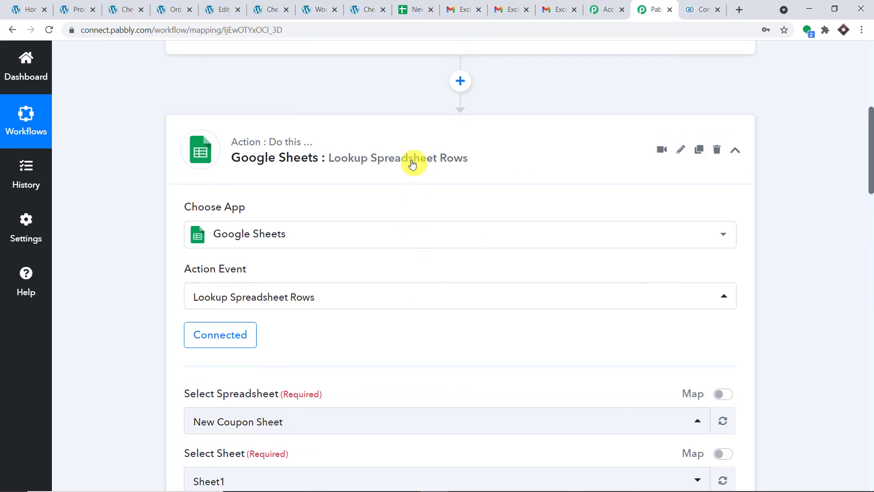
{"action": "left_click", "coordinate": [415, 152]}
{"action": "left_click", "coordinate": [416, 11]}
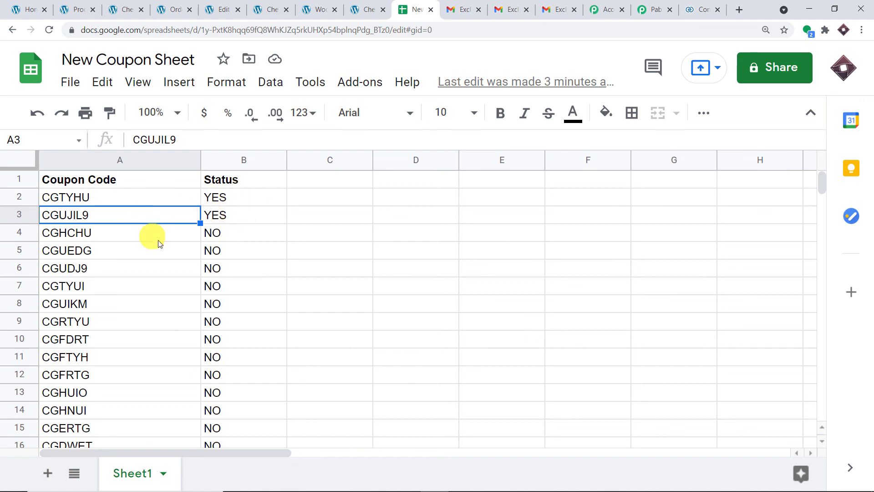
Compare the workflow steps against the coupon statuses in the New Coupon Sheet
{"action": "left_click", "coordinate": [647, 5]}
{"action": "scroll", "coordinate": [528, 109], "scroll_direction": "down", "scroll_amount": 1}
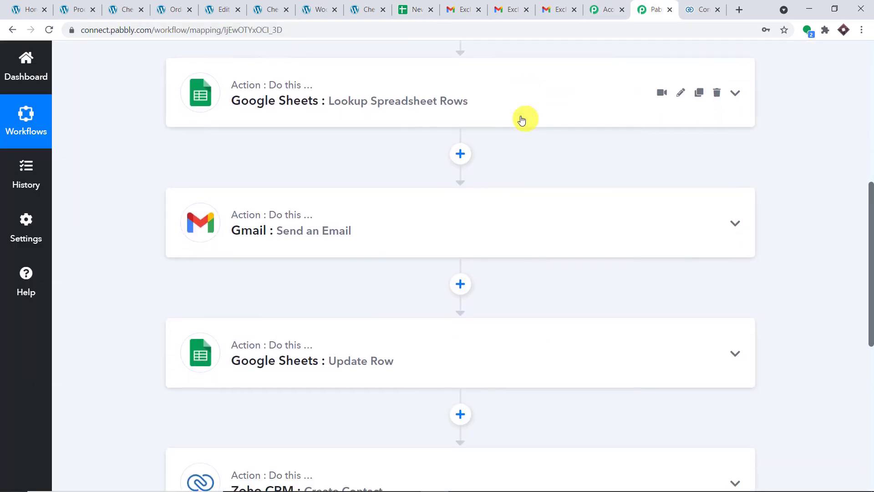
{"action": "scroll", "coordinate": [424, 183], "scroll_direction": "down", "scroll_amount": 1}
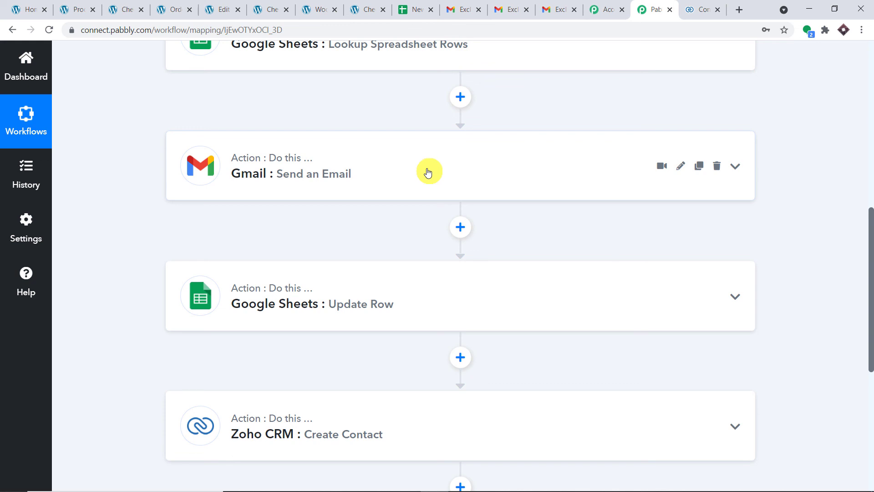
{"action": "scroll", "coordinate": [504, 174], "scroll_direction": "down", "scroll_amount": 2}
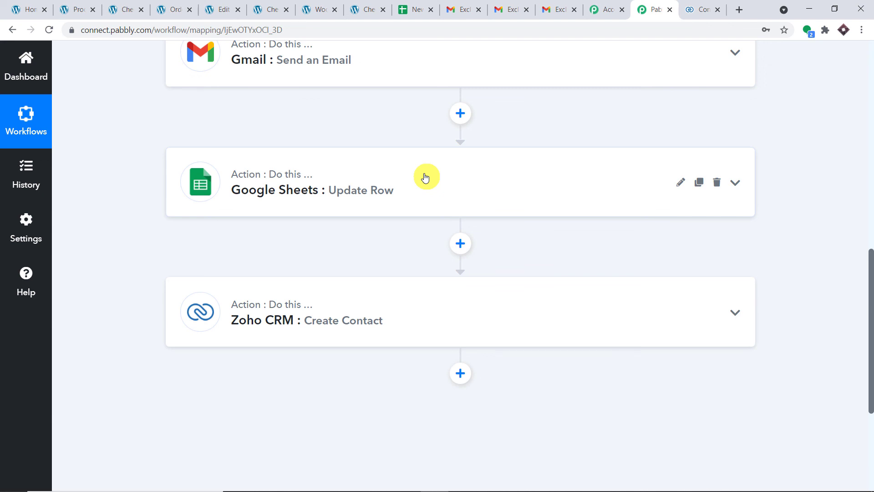
{"action": "left_click", "coordinate": [415, 9]}
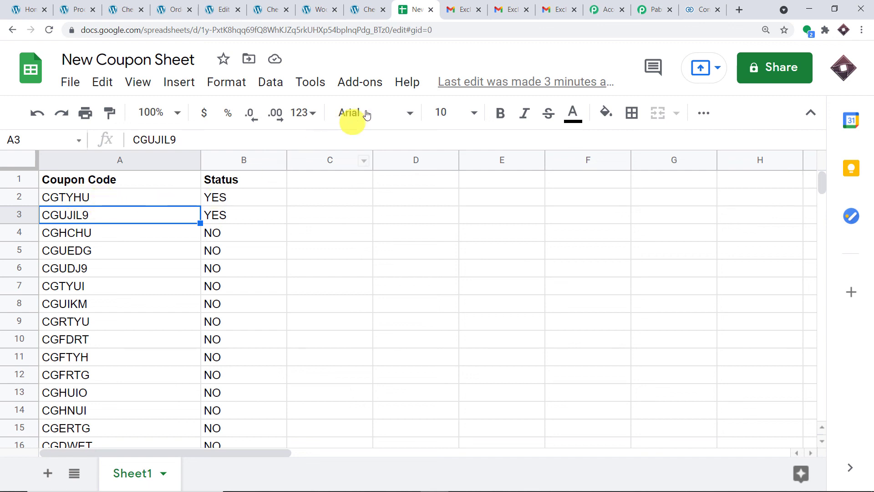
{"action": "left_click", "coordinate": [641, 9]}
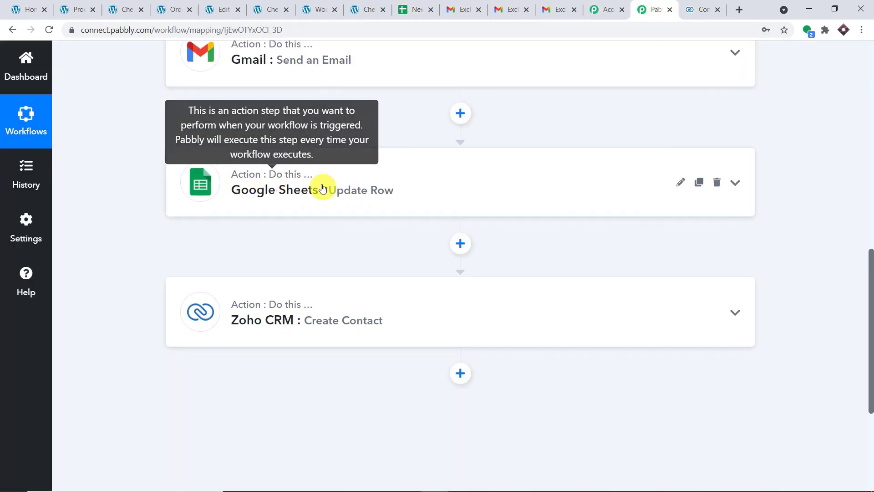
Select the workflow title, then reload the Zoho CRM contacts list, showing Total Records 1
{"action": "scroll", "coordinate": [419, 184], "scroll_direction": "down", "scroll_amount": 3}
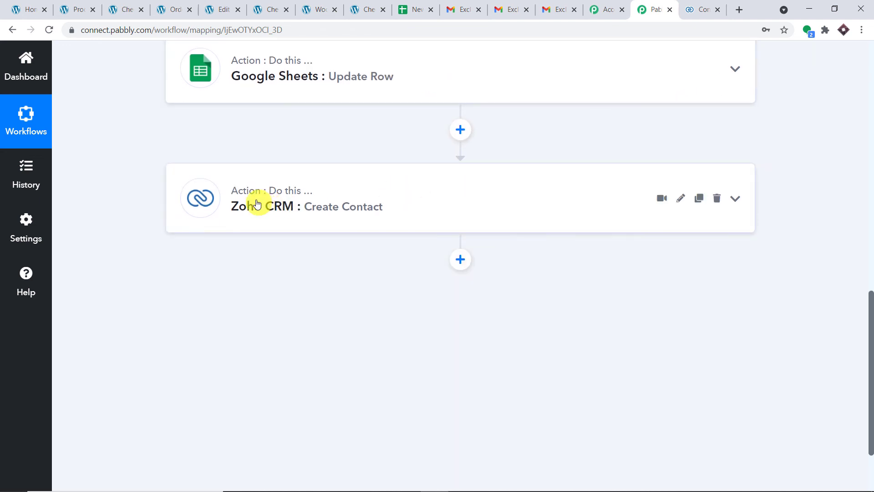
{"action": "scroll", "coordinate": [332, 211], "scroll_direction": "up", "scroll_amount": 15}
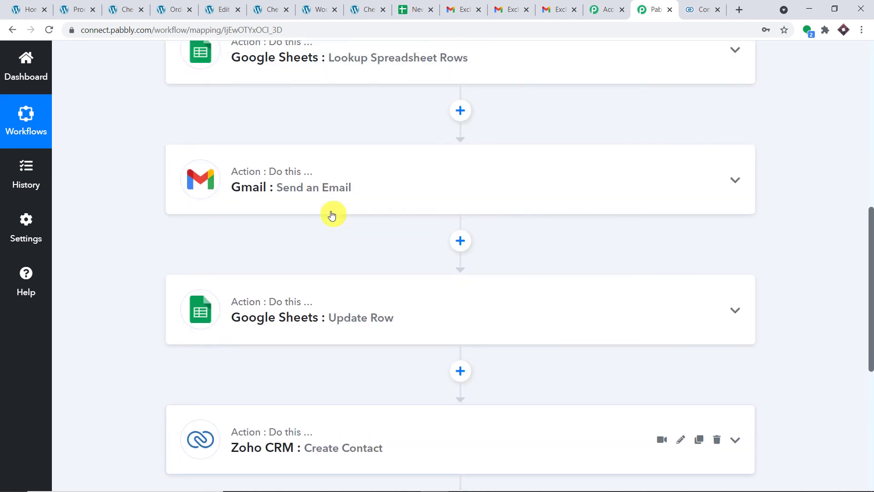
{"action": "scroll", "coordinate": [332, 214], "scroll_direction": "down", "scroll_amount": 15}
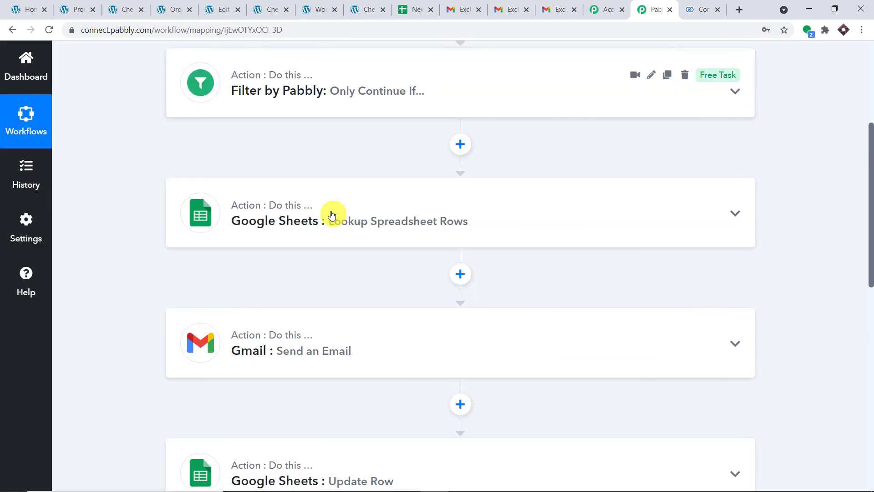
{"action": "scroll", "coordinate": [332, 214], "scroll_direction": "down", "scroll_amount": 2}
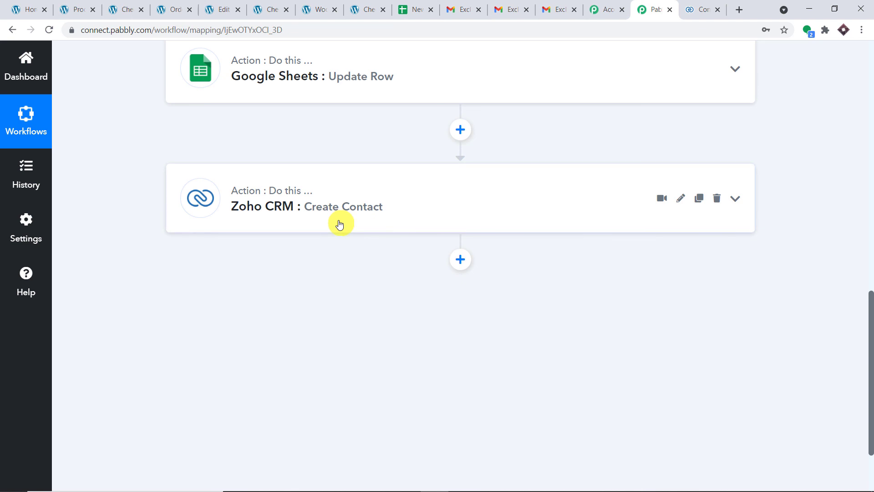
{"action": "scroll", "coordinate": [337, 214], "scroll_direction": "up", "scroll_amount": 15}
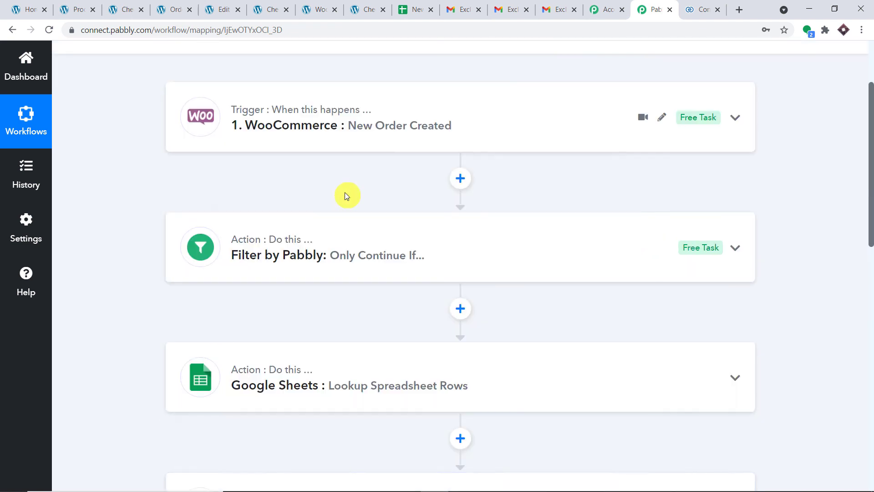
{"action": "scroll", "coordinate": [345, 193], "scroll_direction": "up", "scroll_amount": 3}
{"action": "left_click_drag", "start_coordinate": [485, 141], "coordinate": [171, 105]}
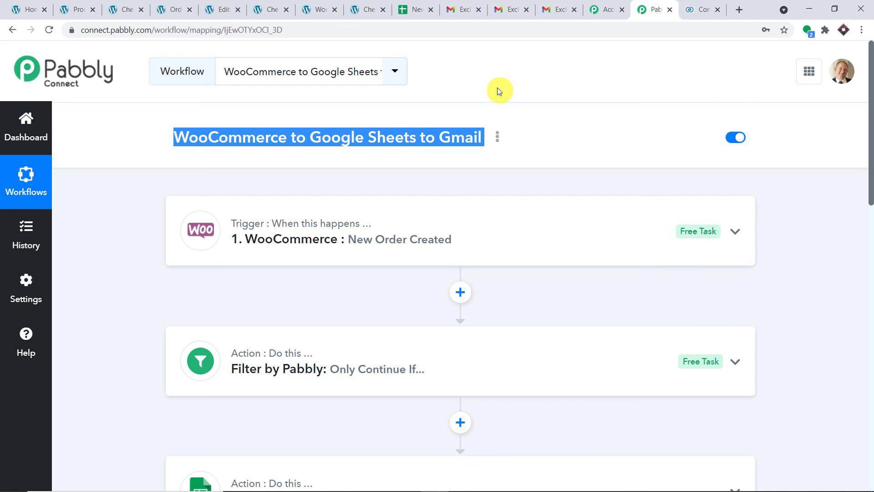
{"action": "left_click", "coordinate": [707, 8]}
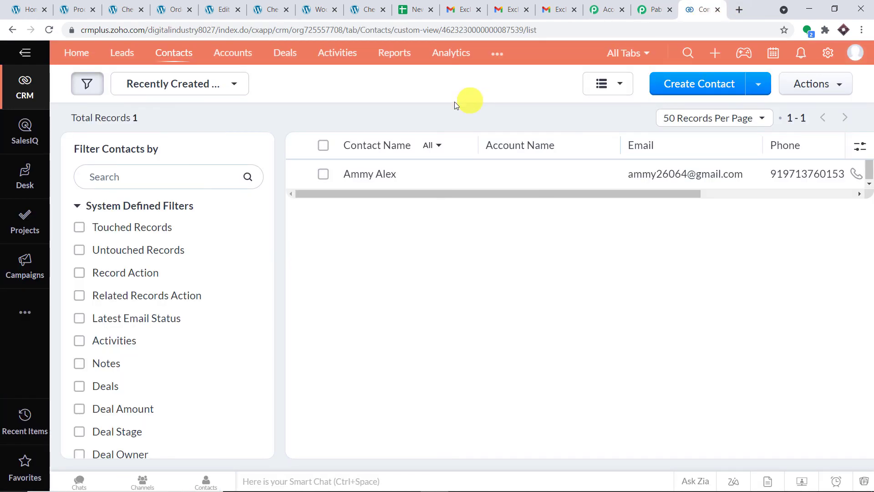
{"action": "left_click", "coordinate": [49, 29]}
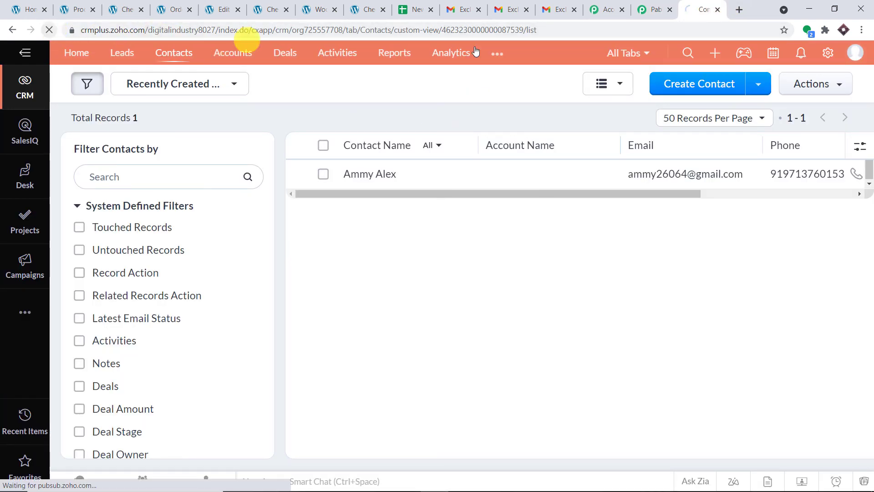